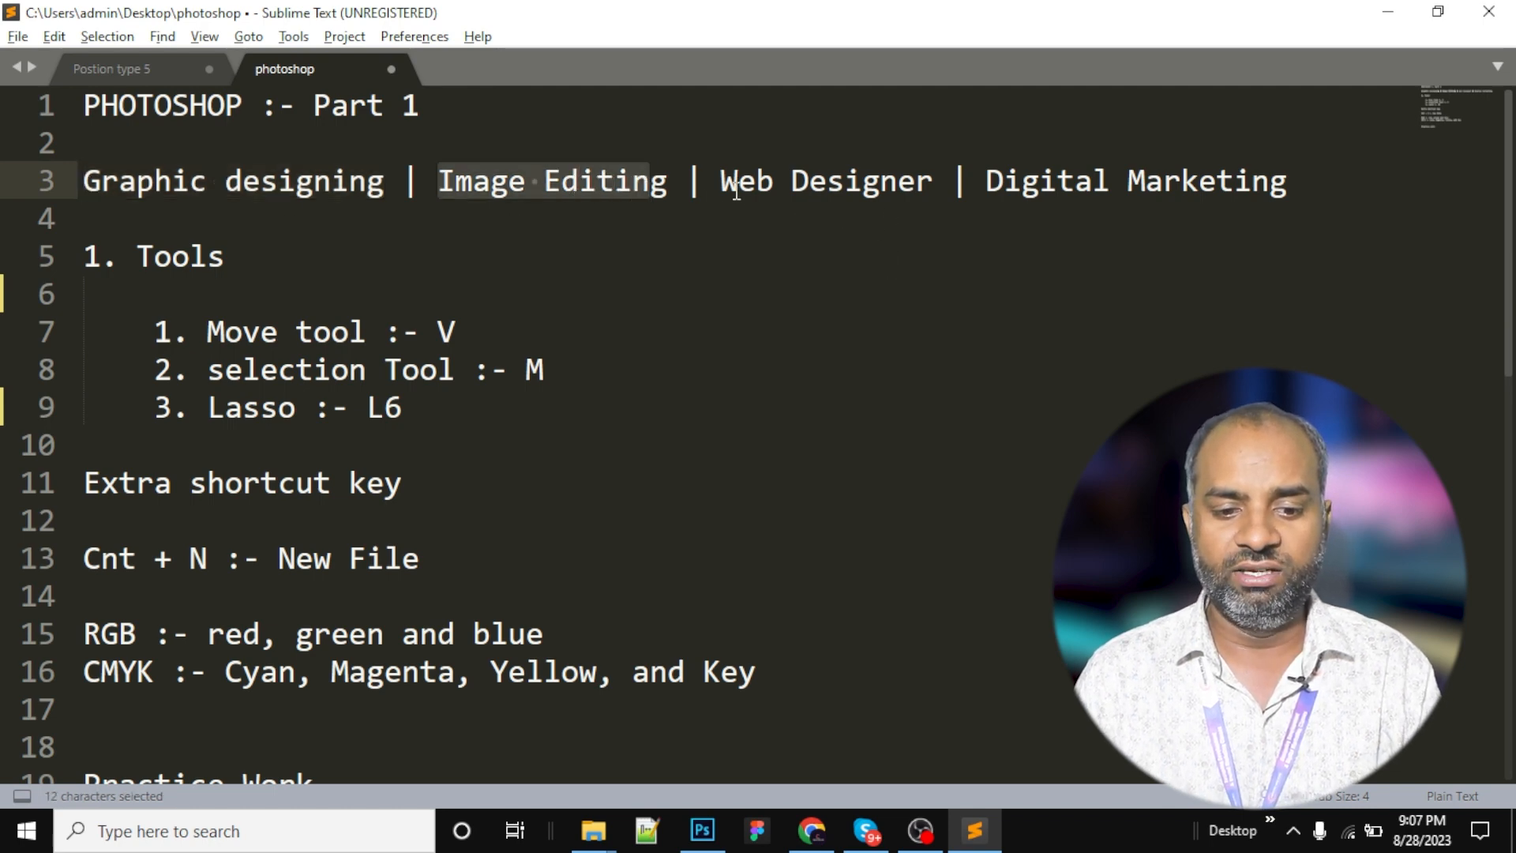
Examine the design fields and the Move, selection and Lasso tool shortcuts listed in the notes.
left_click(992, 251)
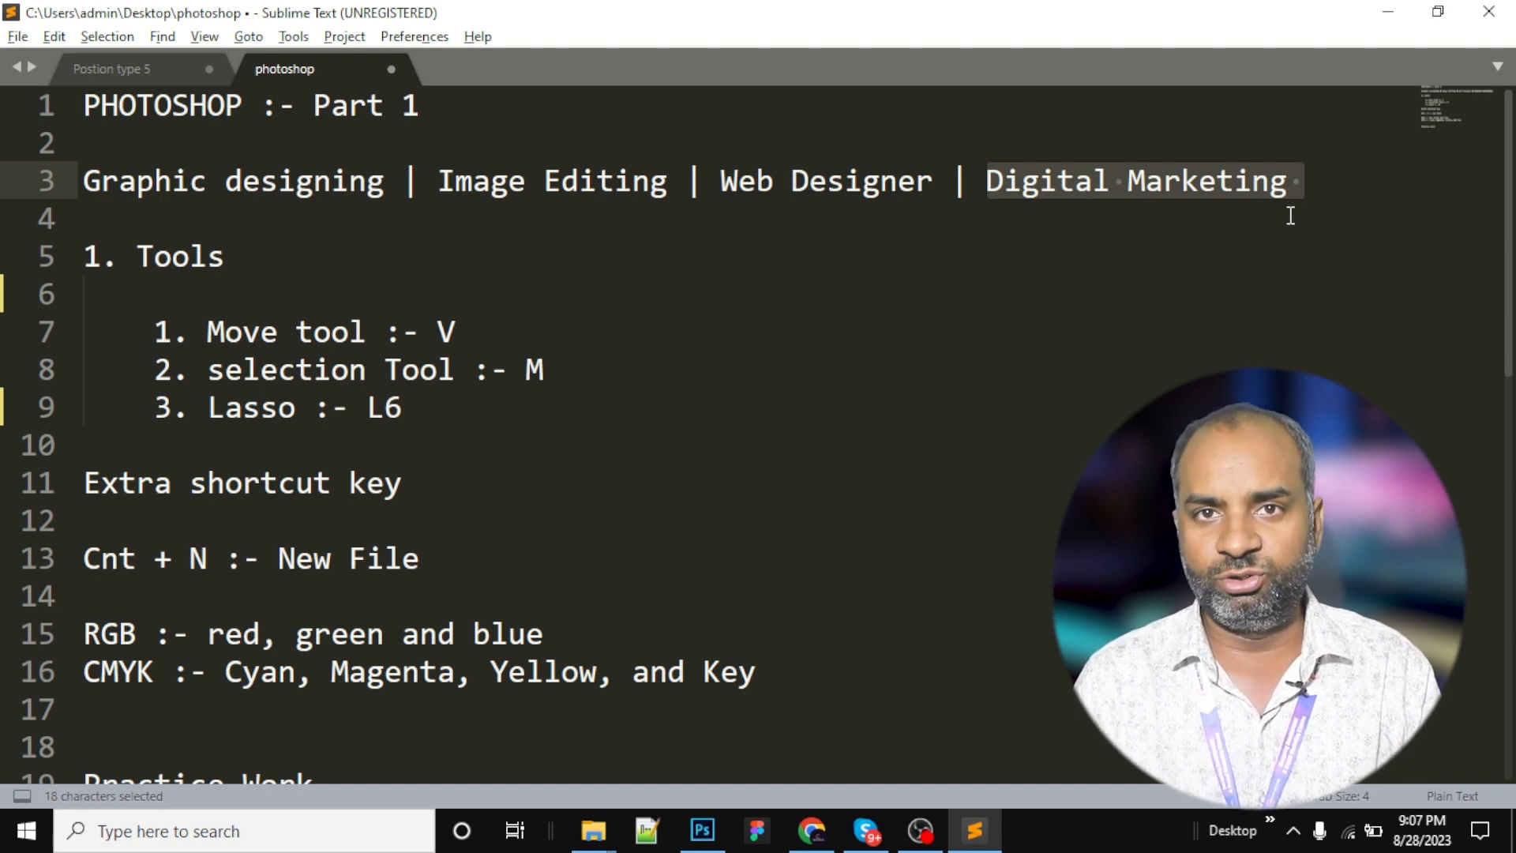
left_click(1103, 286)
left_click_drag(987, 181, 1274, 182)
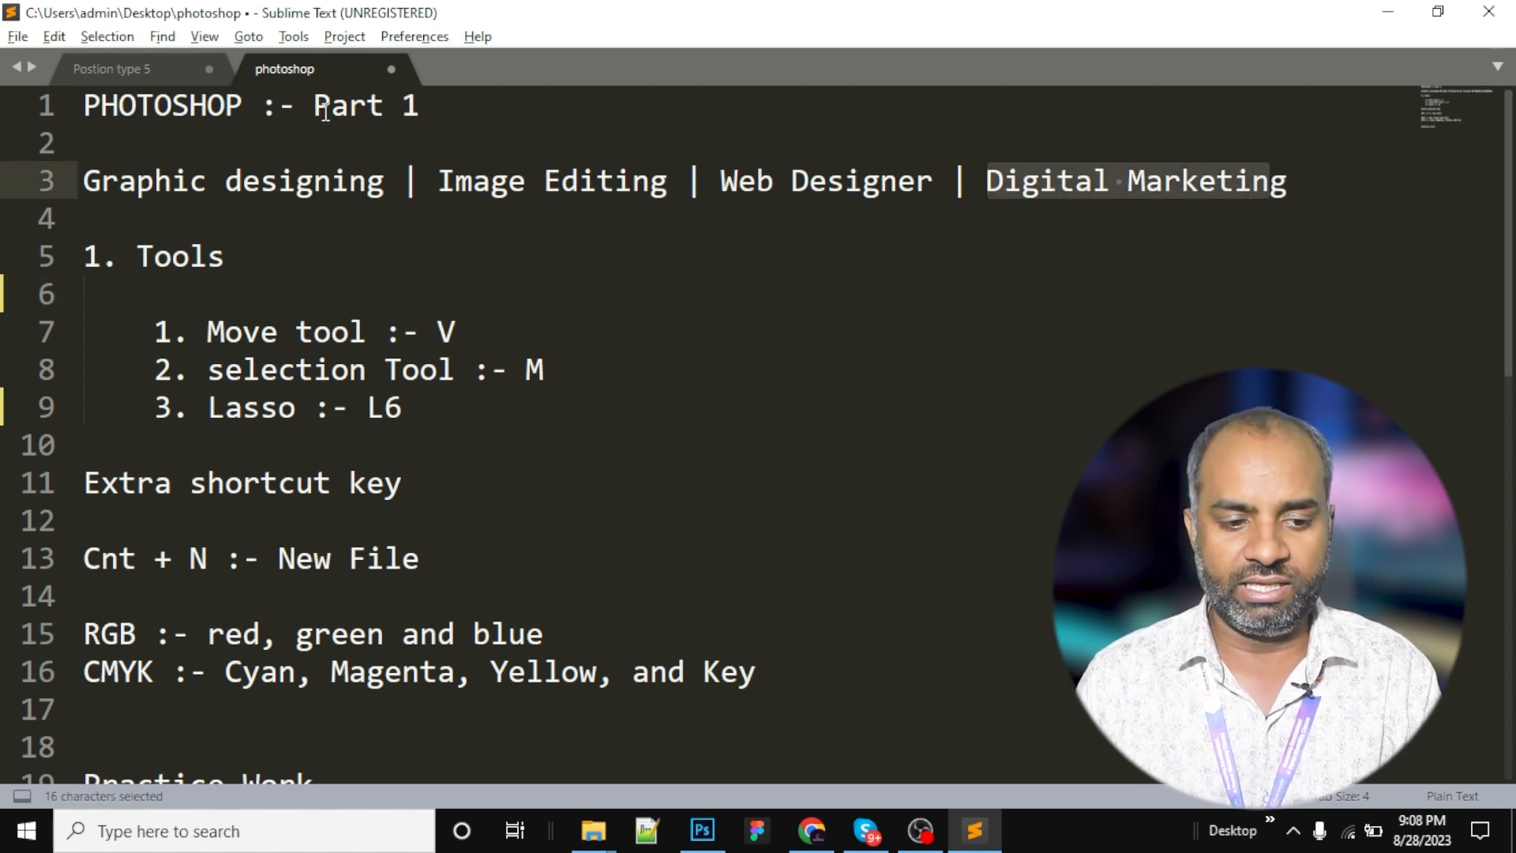
left_click(424, 106)
left_click_drag(224, 331, 472, 404)
left_click(271, 296)
left_click_drag(207, 332, 474, 335)
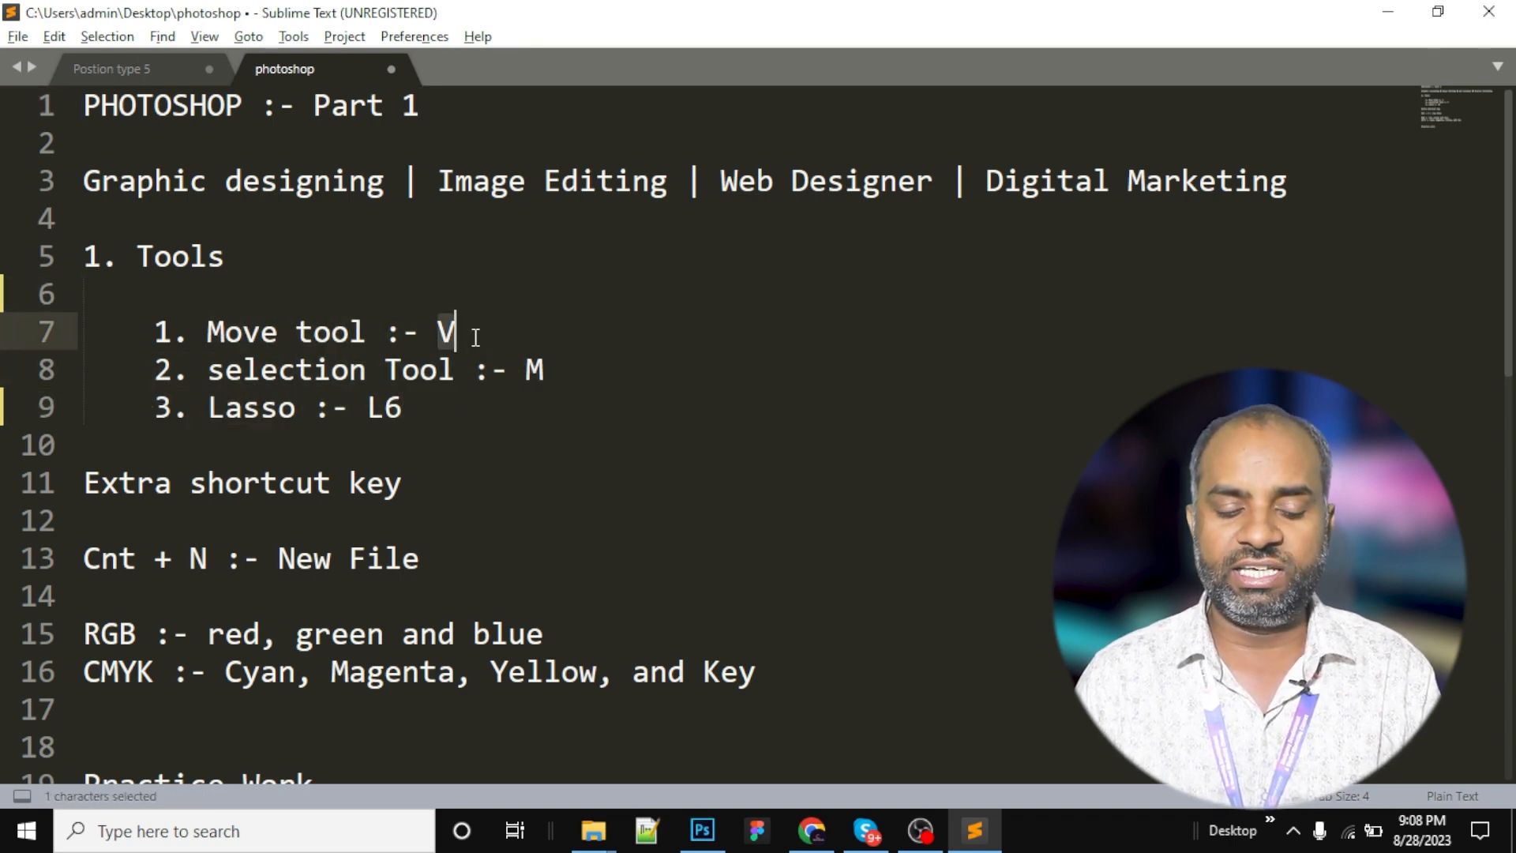
left_click_drag(224, 371, 423, 370)
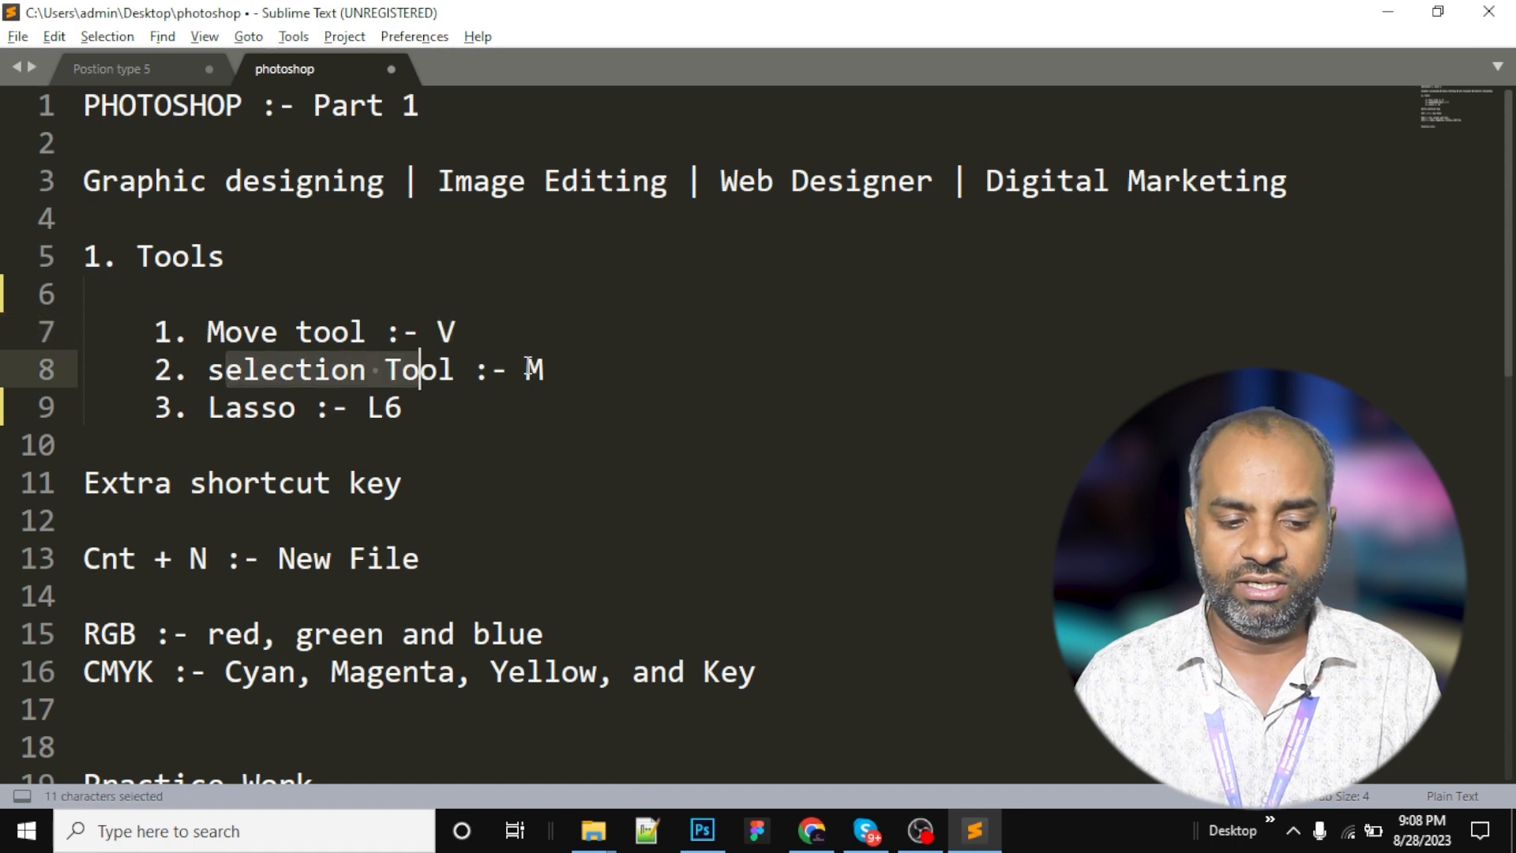
left_click_drag(527, 368, 546, 370)
left_click_drag(226, 407, 278, 409)
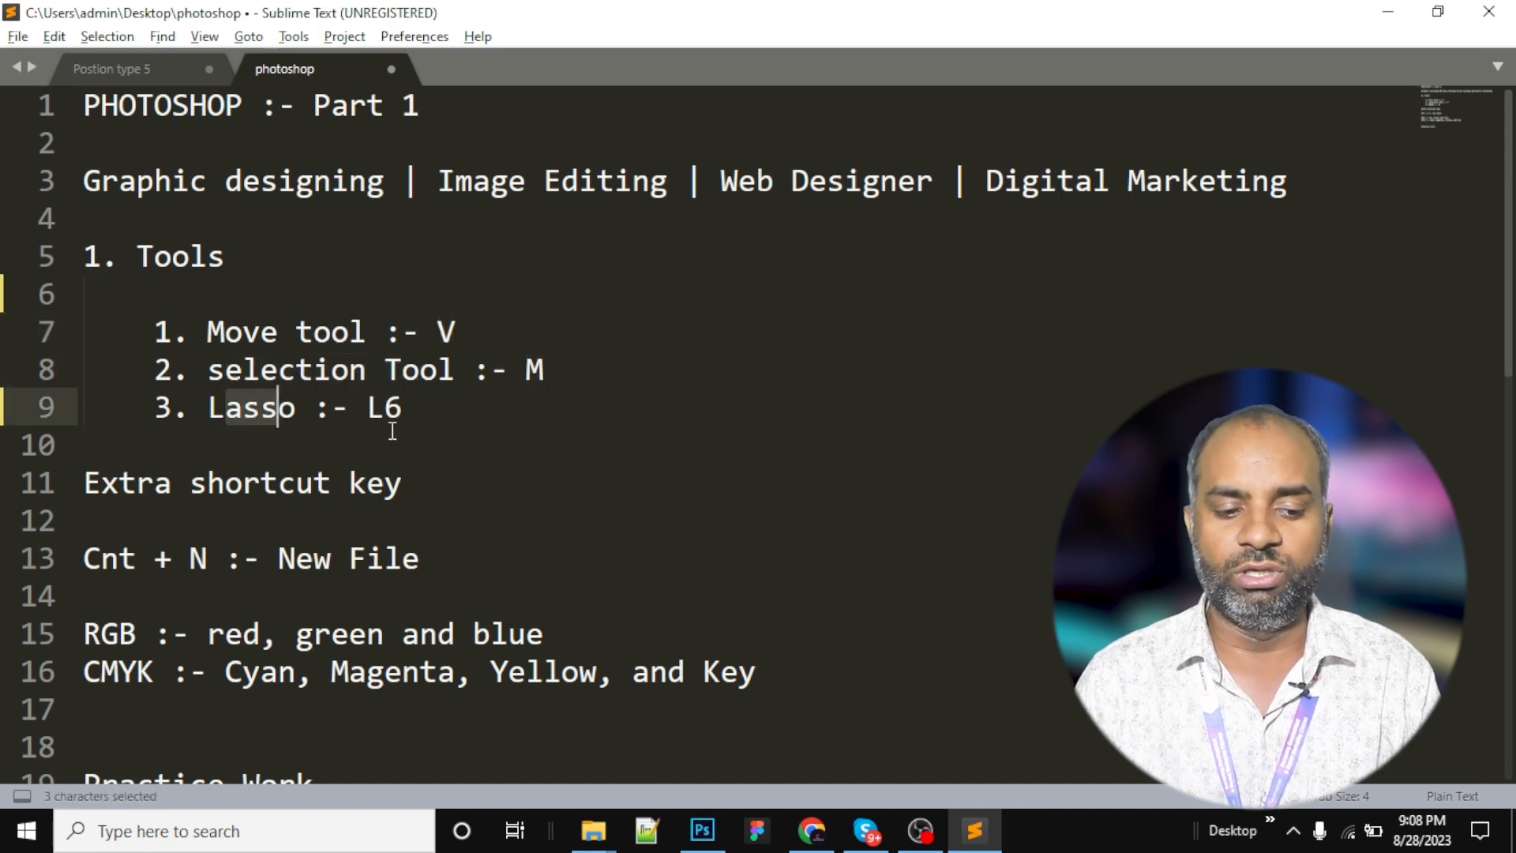
left_click_drag(207, 332, 456, 332)
left_click(458, 332)
left_click_drag(208, 369, 453, 366)
Correct the Lasso shortcut in the tool list to L by removing the stray 6.
left_click(492, 370)
left_click(410, 401)
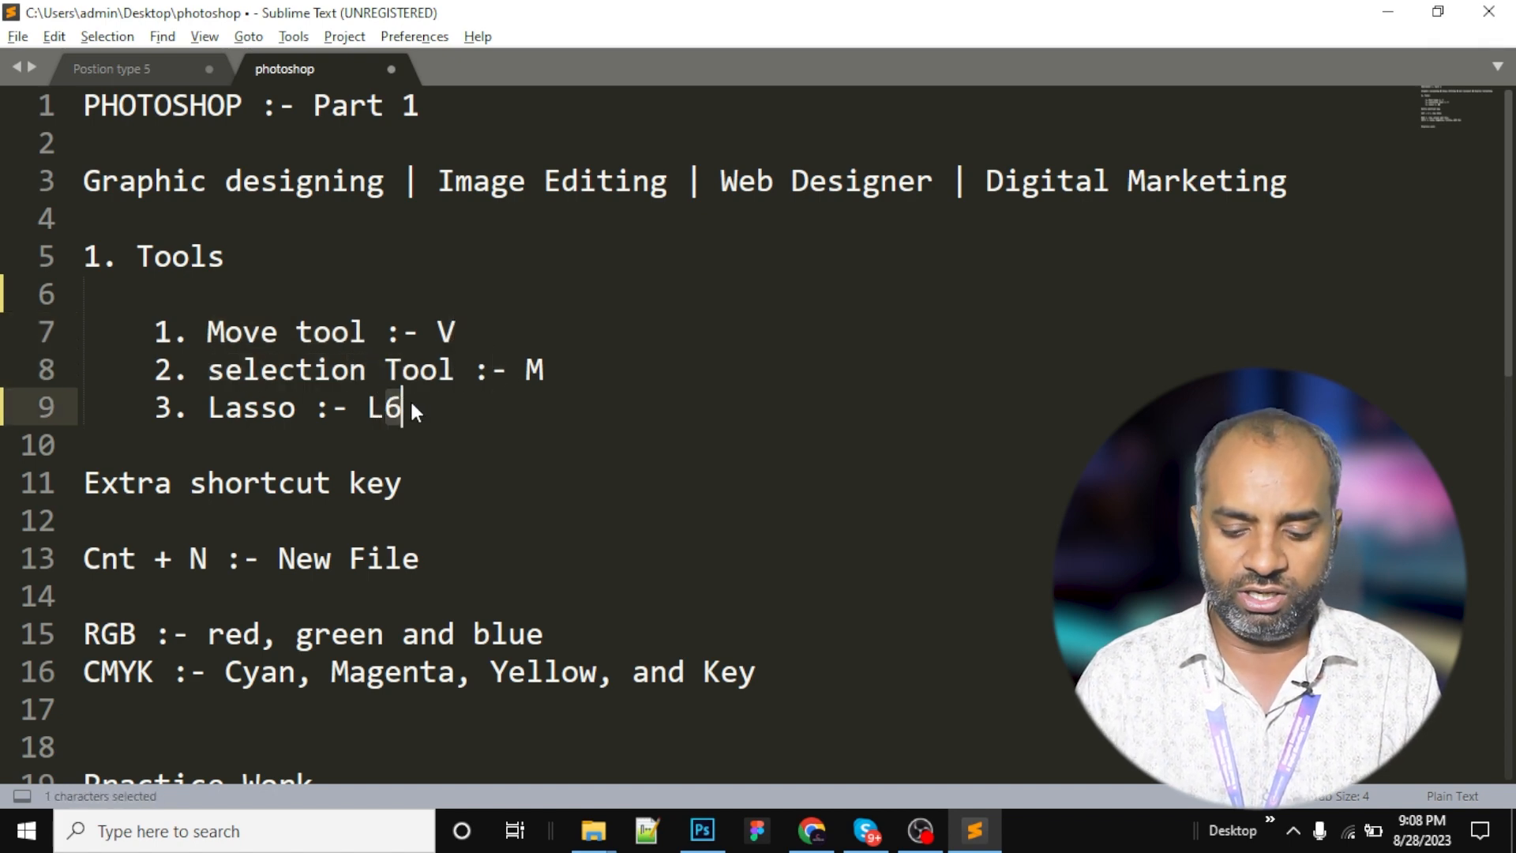
key("BackSpace")
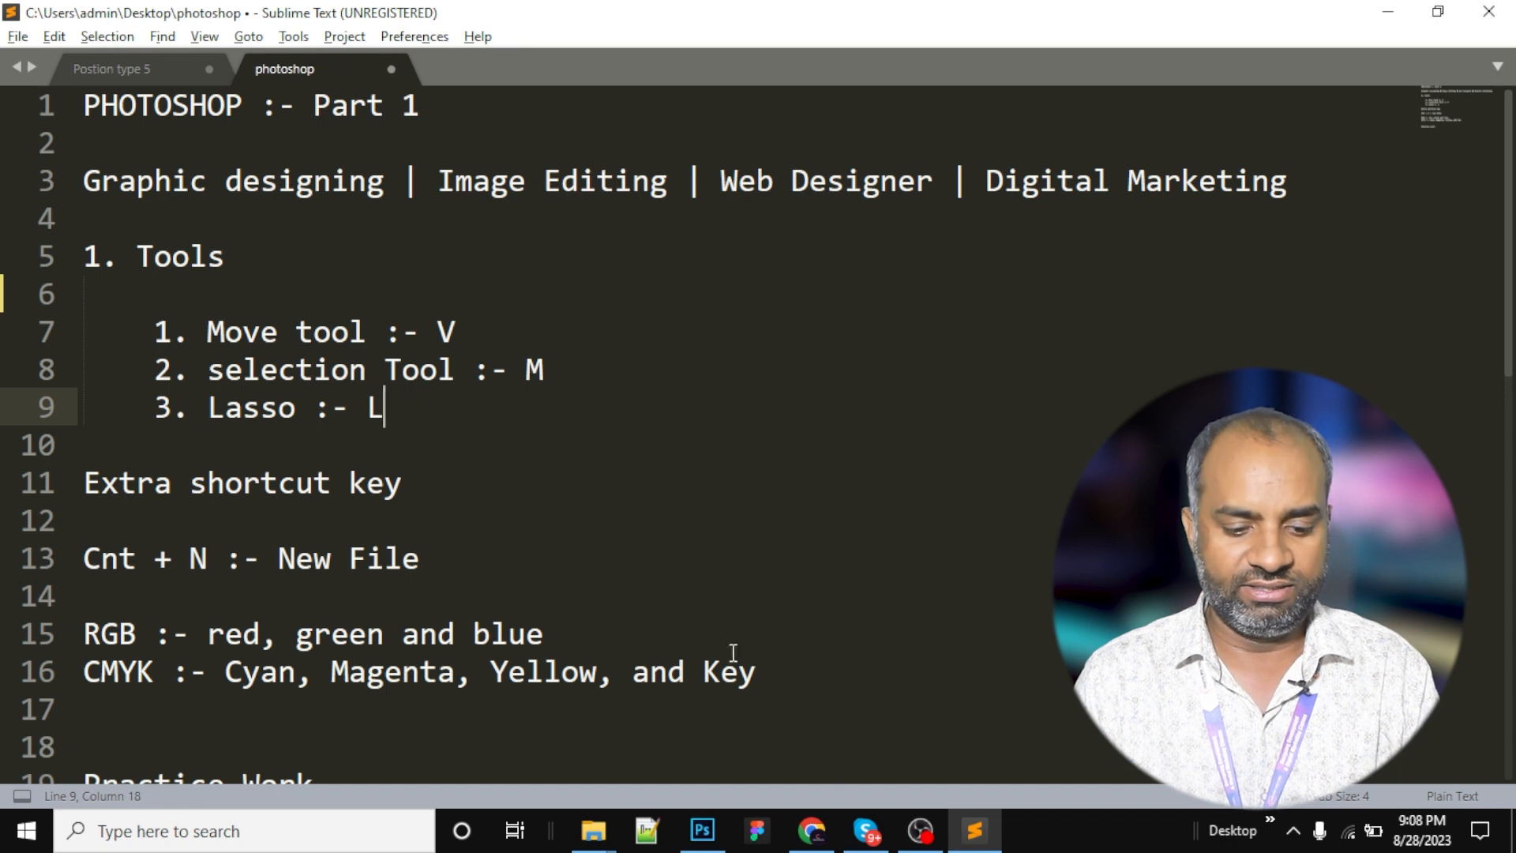
Switch briefly to Photoshop, return to the Sublime Text notes and review the New File shortcut entry.
left_click(702, 829)
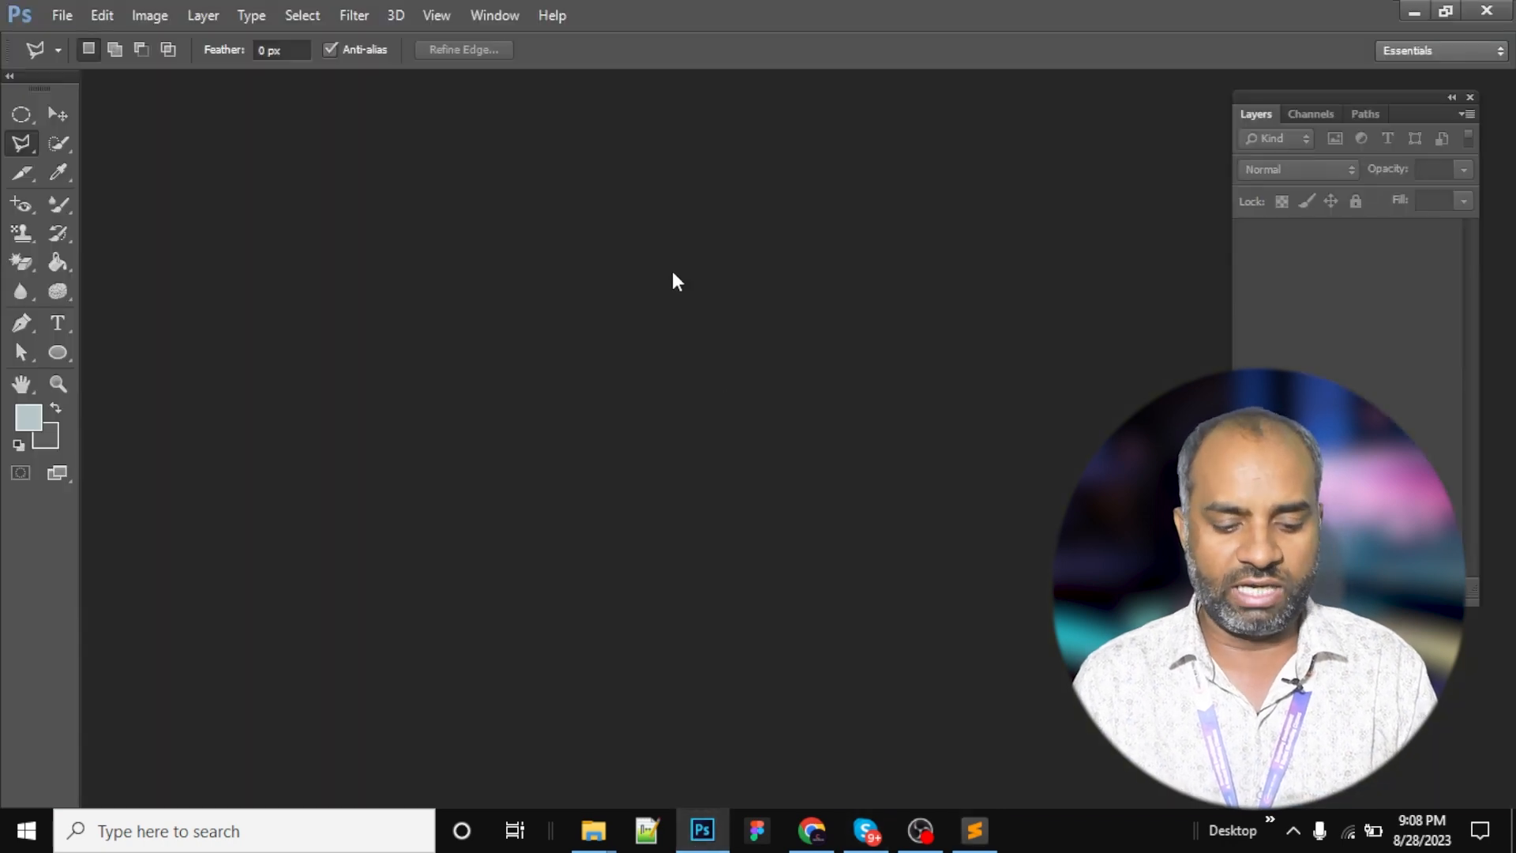
key("alt+Tab")
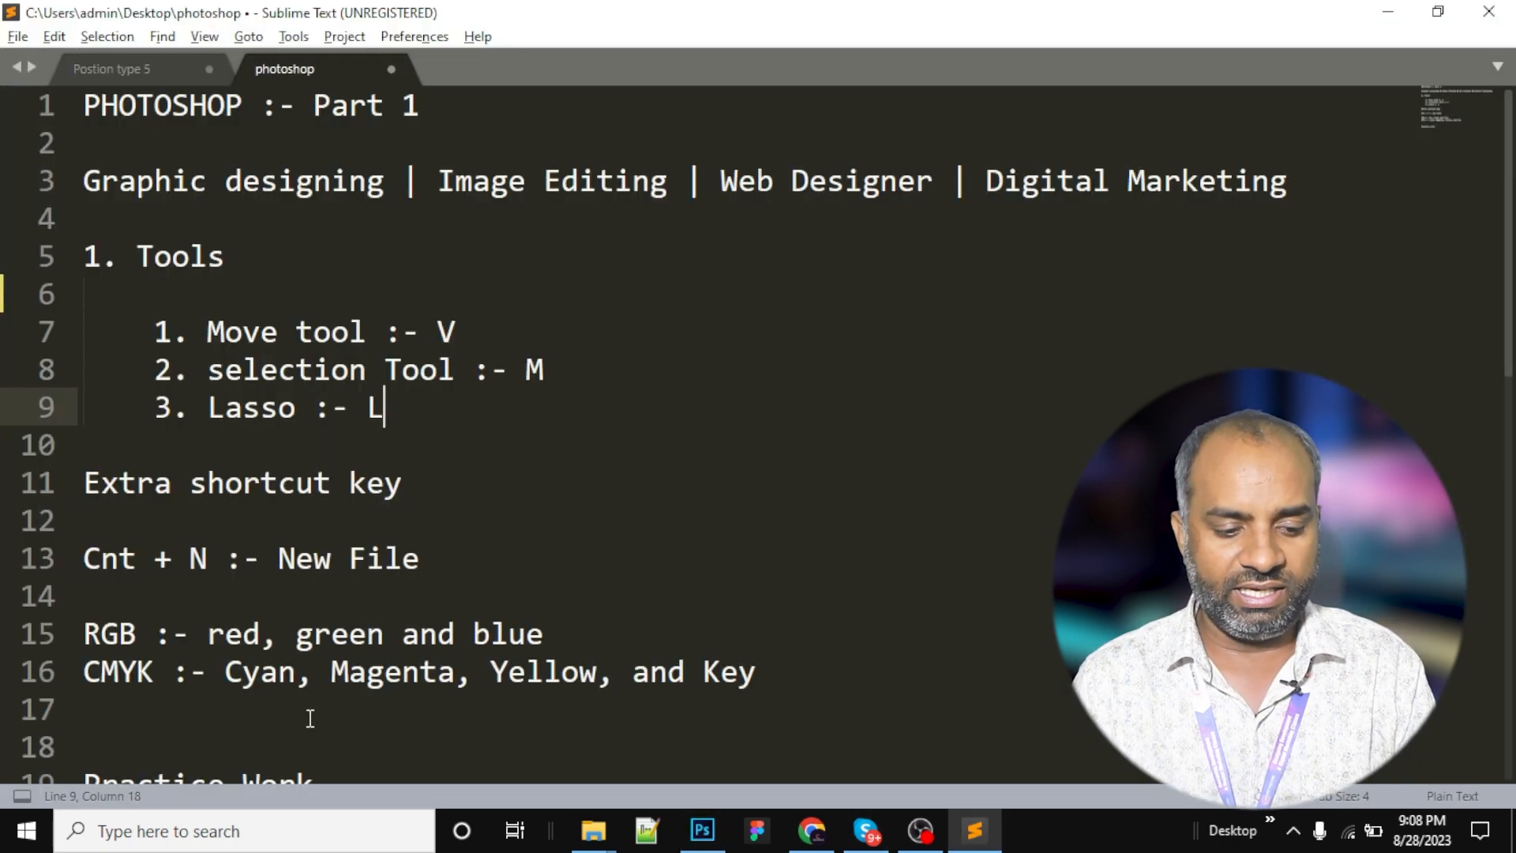
scroll(442, 519, "down", 3)
scroll(443, 514, "up", 3)
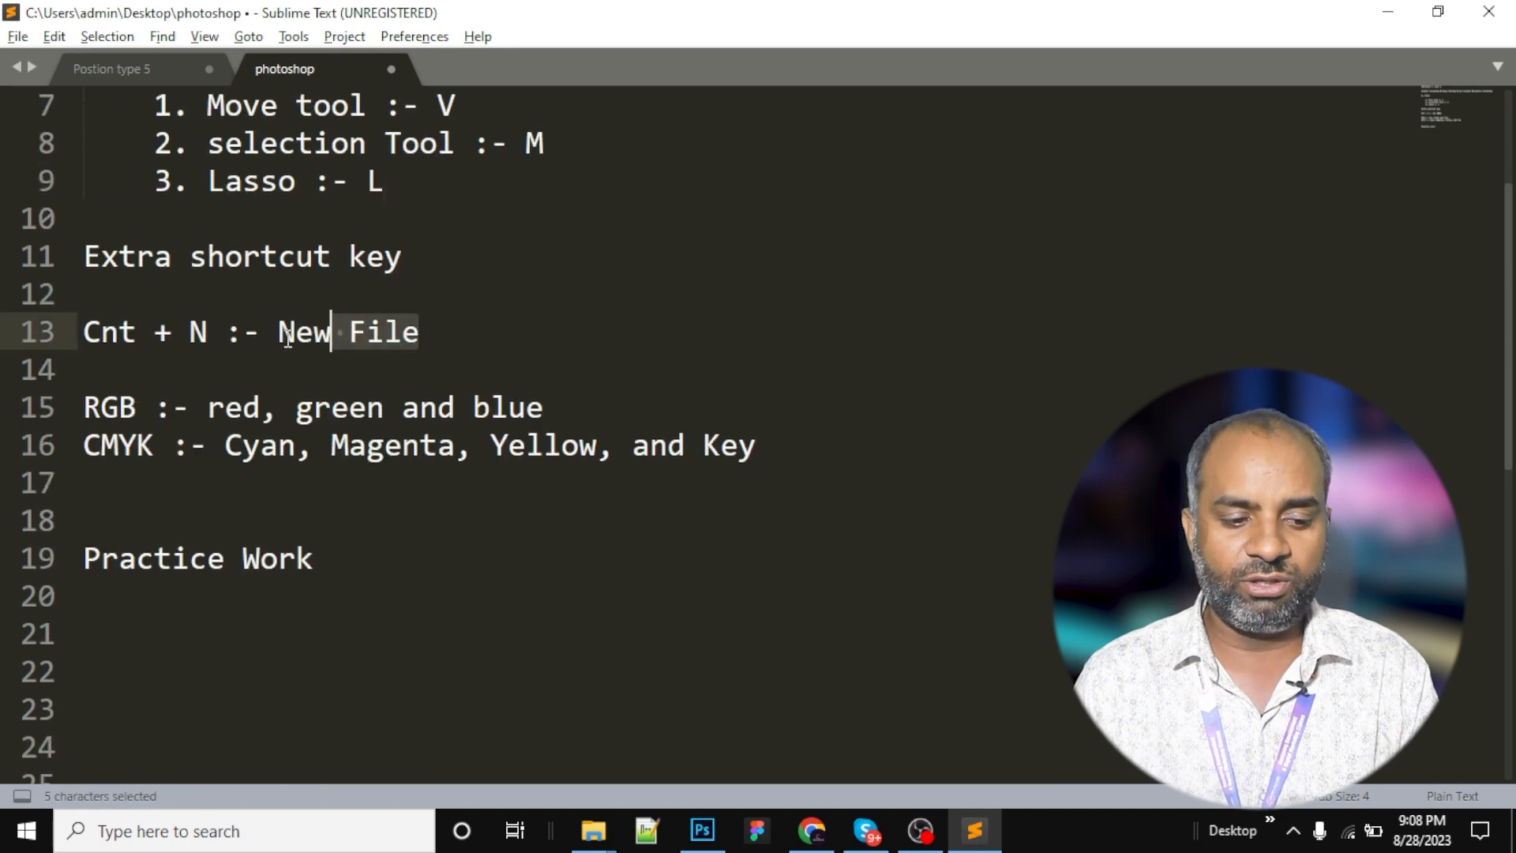
left_click_drag(458, 336, 49, 339)
Switch to Photoshop, start a new document and examine its width, height and resolution settings.
key("alt+Tab")
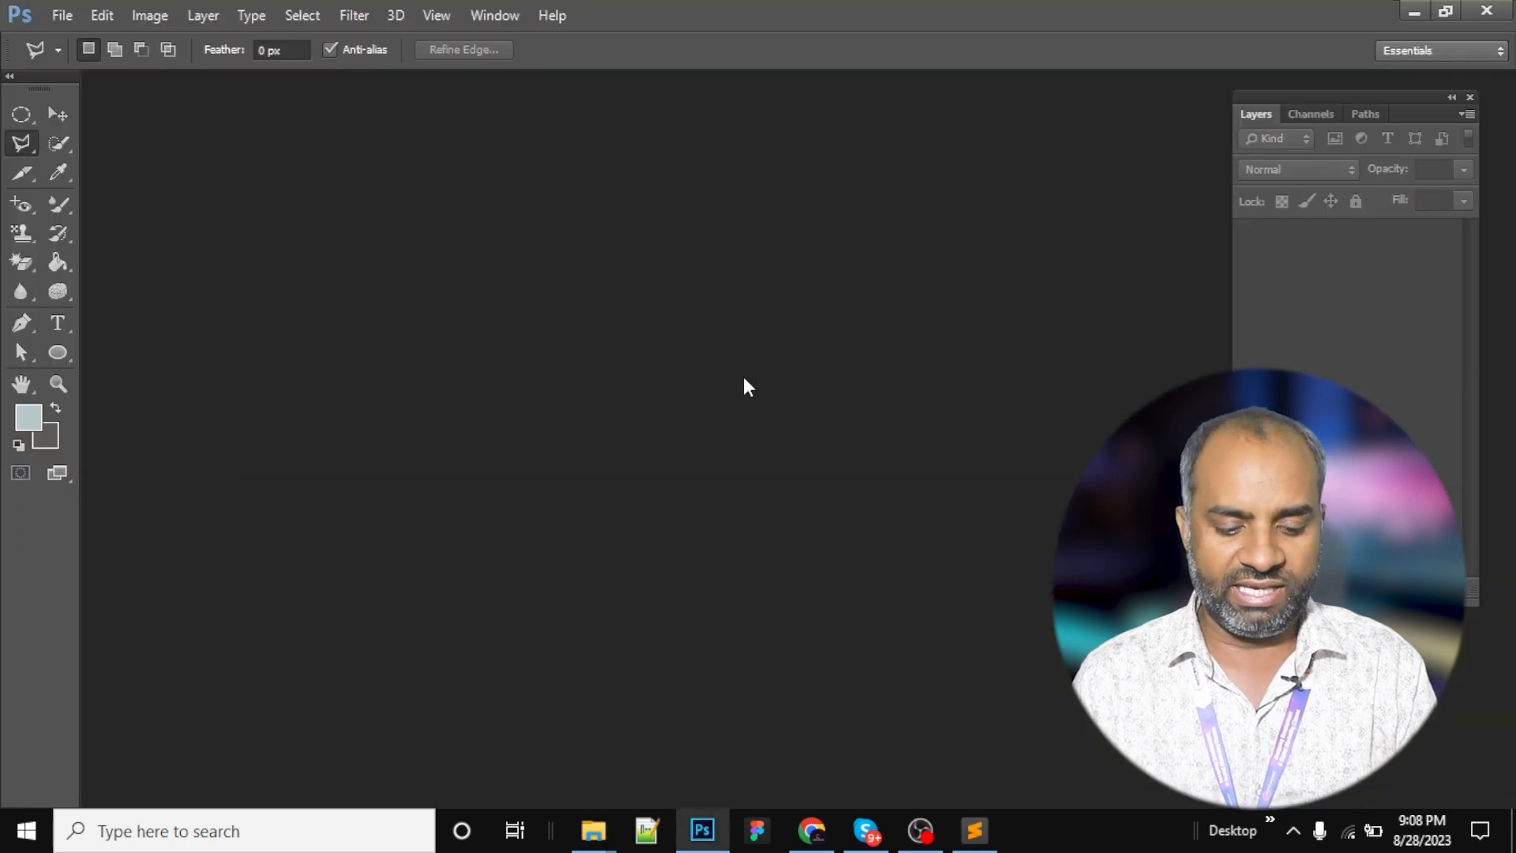
key("ctrl+n")
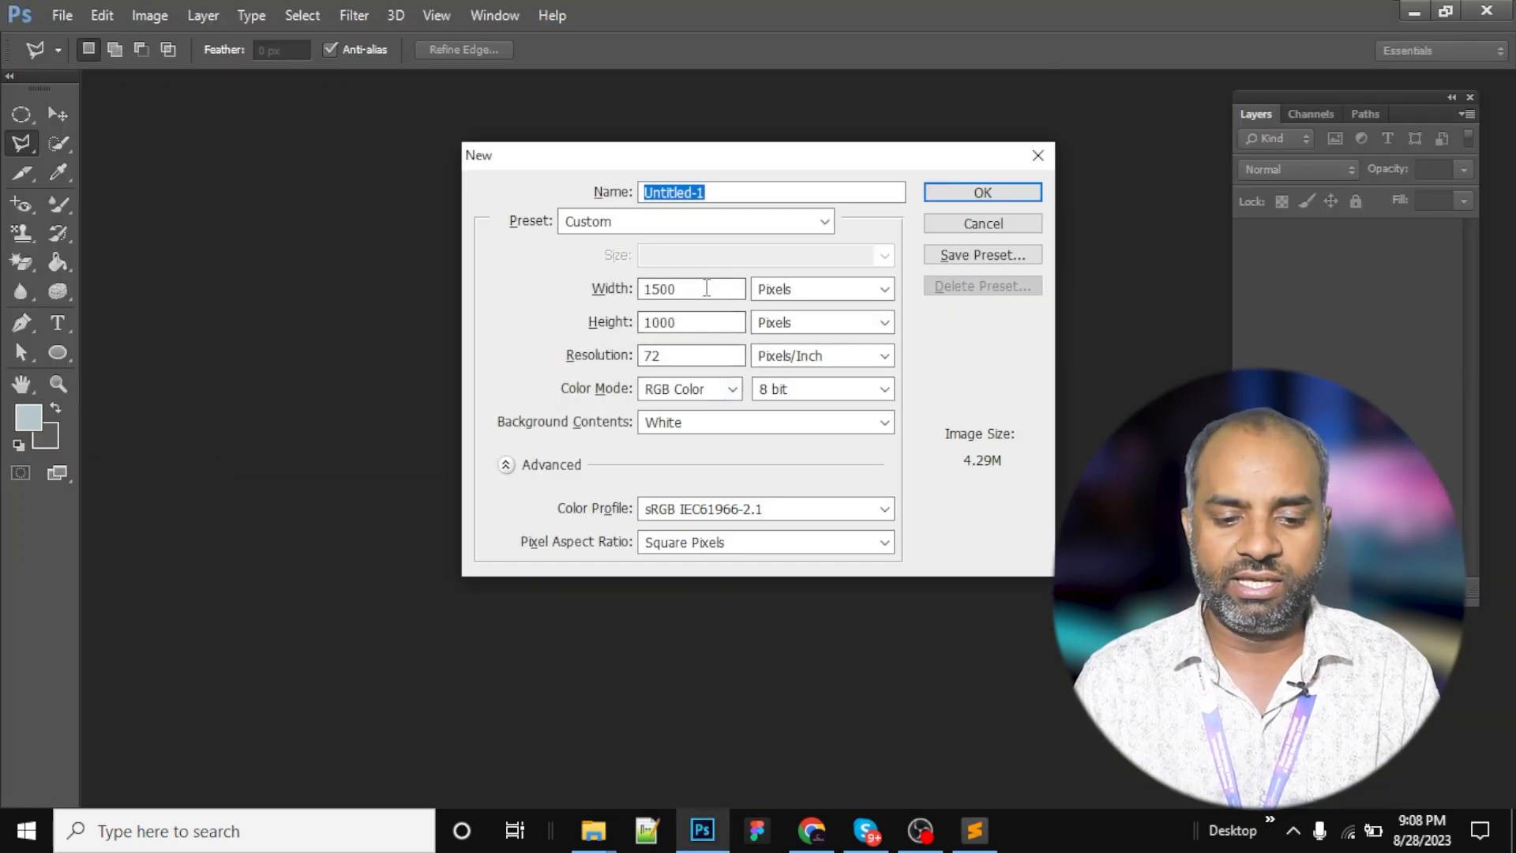
double_click(702, 289)
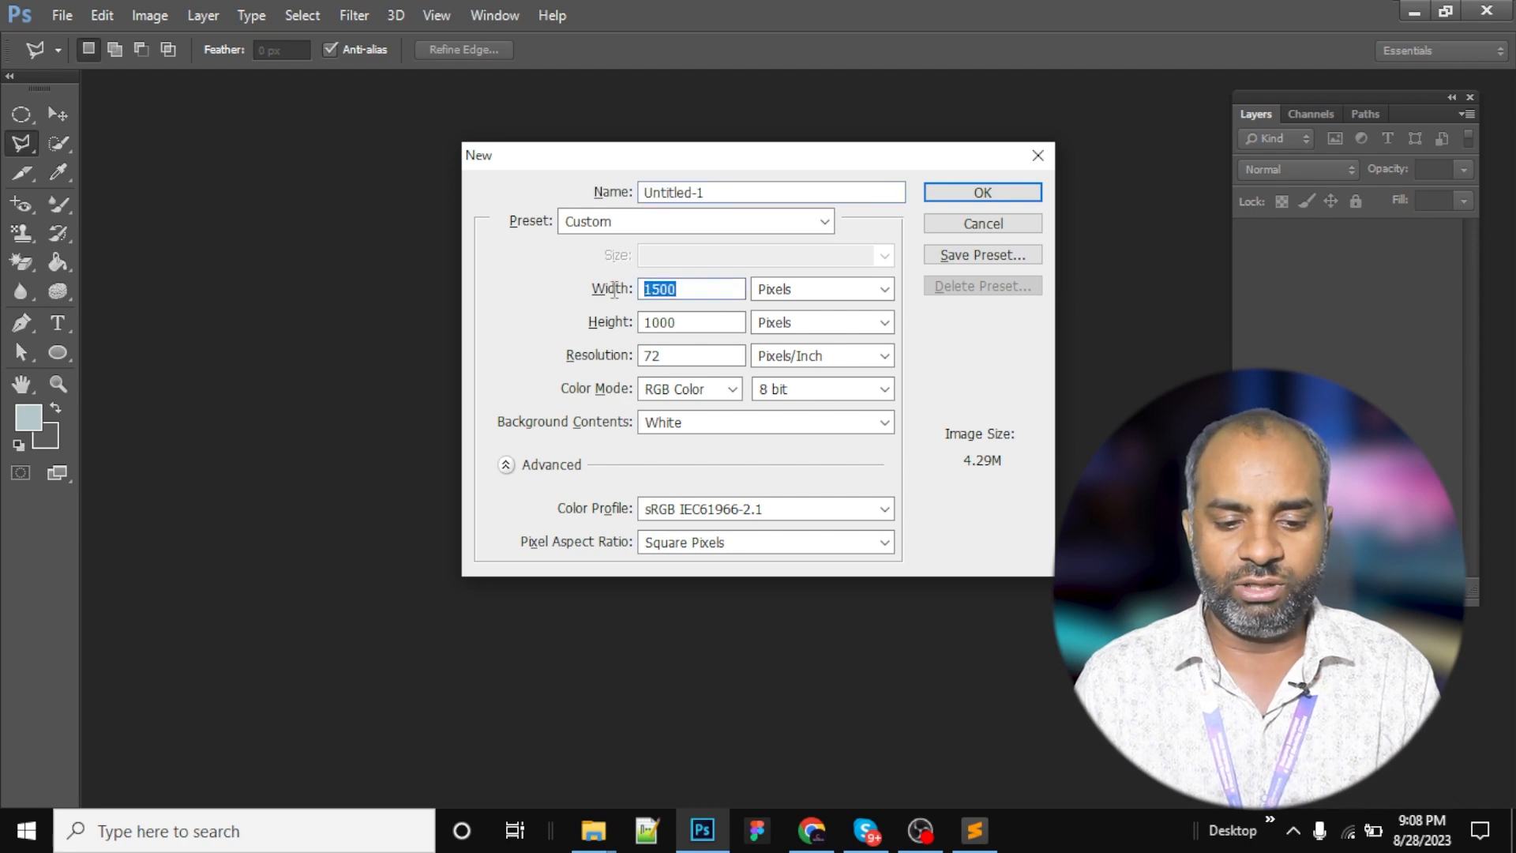
double_click(671, 322)
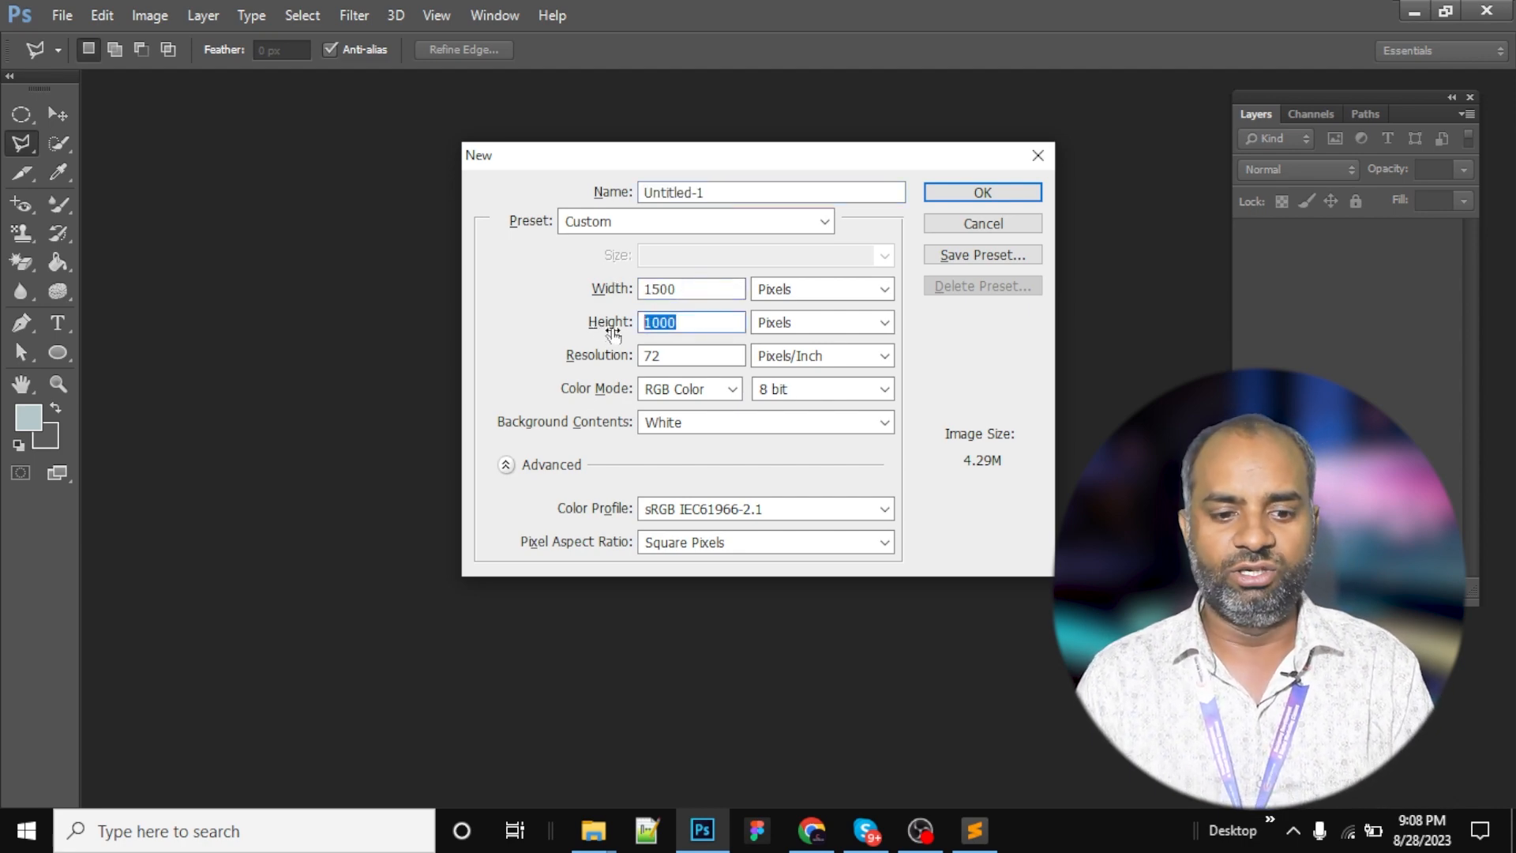
left_click(717, 291)
double_click(692, 289)
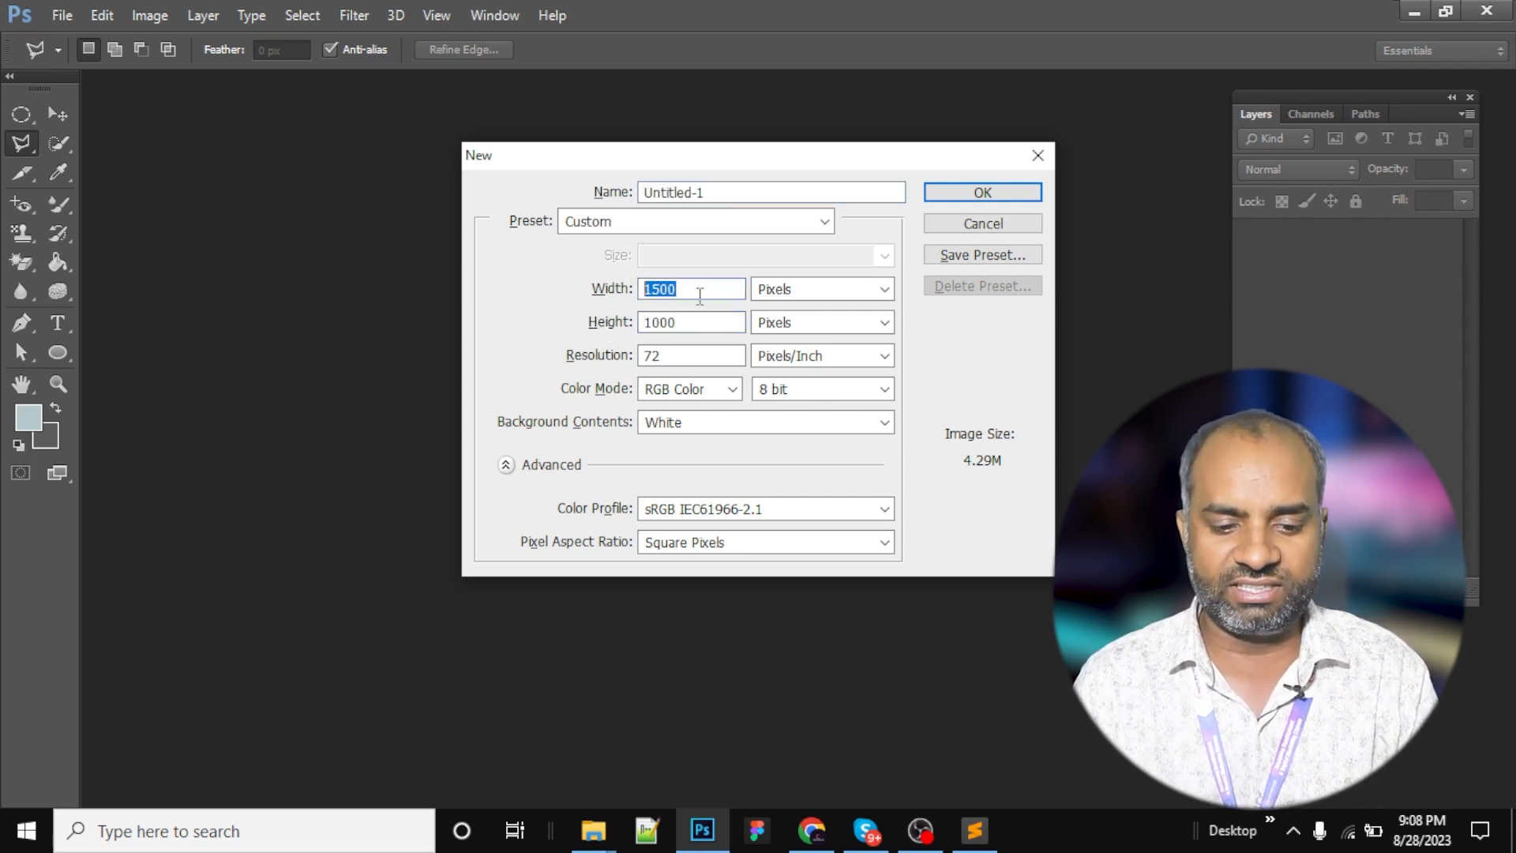
double_click(684, 356)
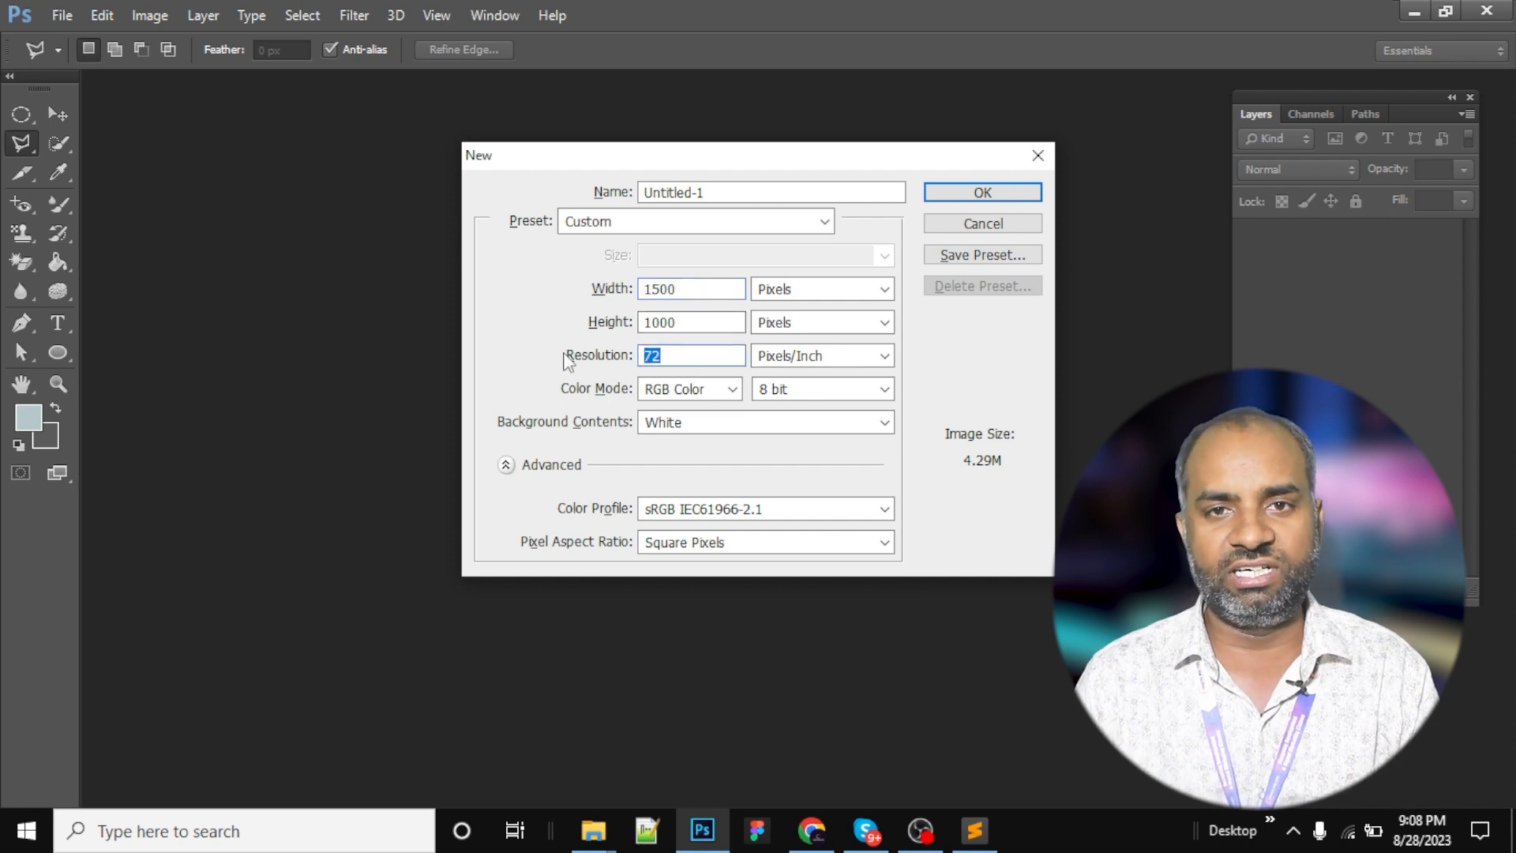
Switch to Sublime Text, insert blank lines between the CMYK line and Practice Work, and enter "Web" on line 18.
key("alt+Tab")
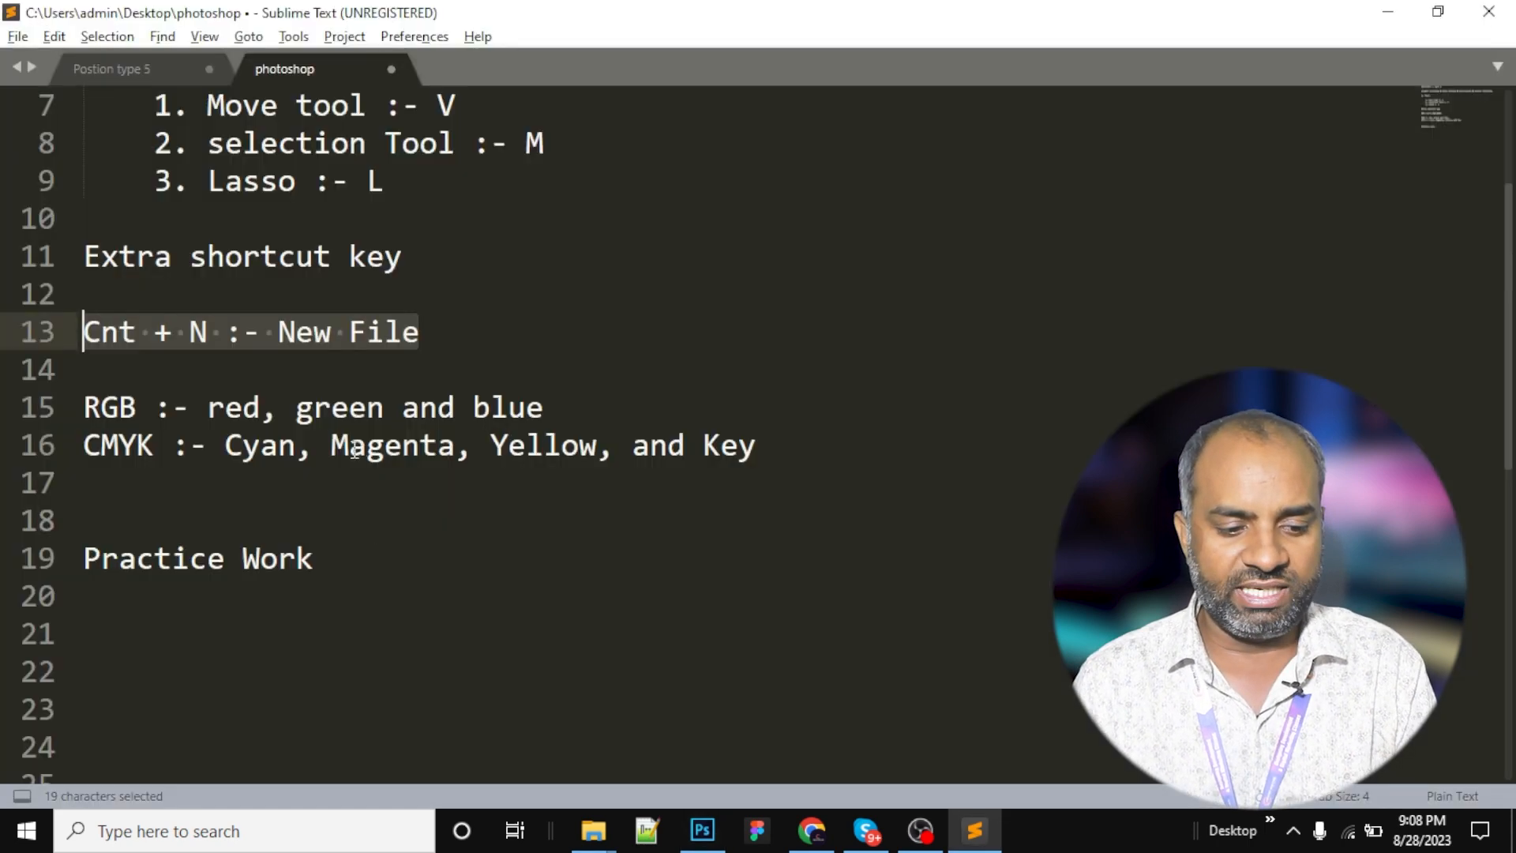
left_click(203, 519)
key("Return")
key("Return")
key("Return")
key("Up")
key("Up")
key("Up")
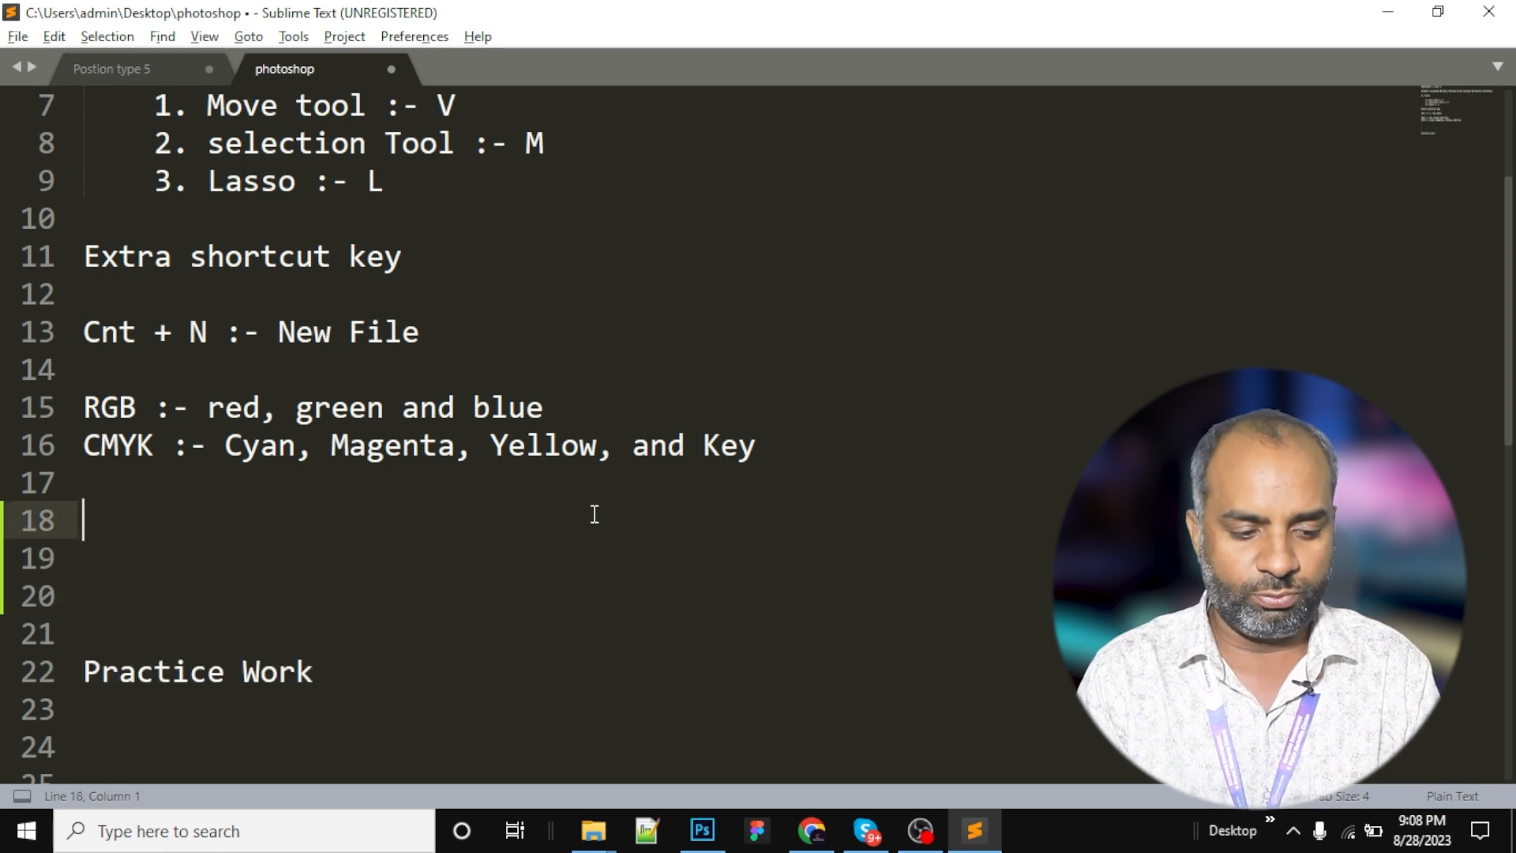
type("Web")
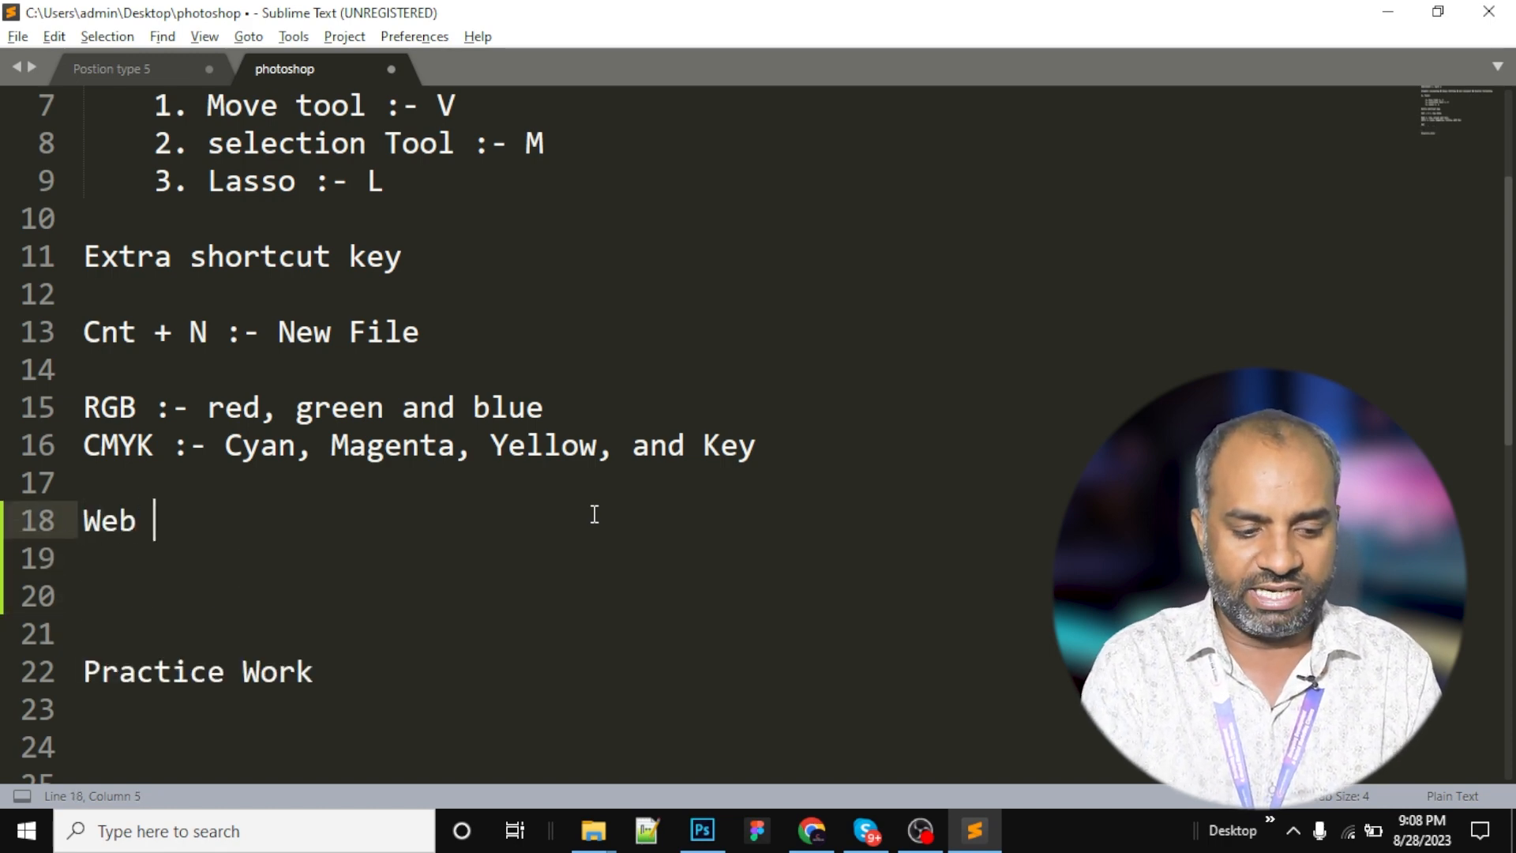
Add a "Printing" entry two lines below the Web entry.
key("Return")
key("Return")
type("Pring")
key("BackSpace")
key("BackSpace")
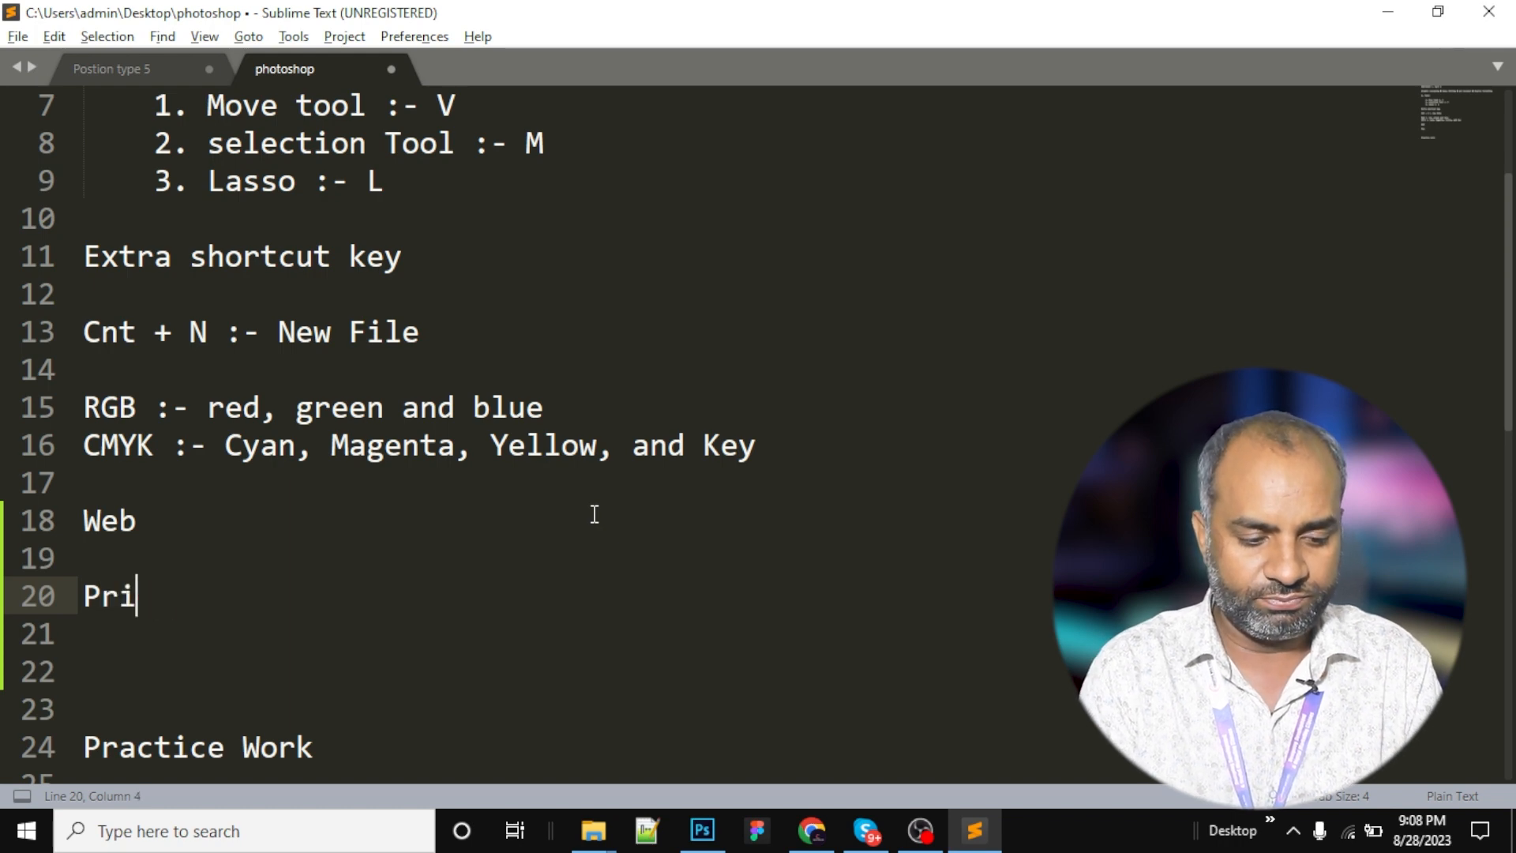
type("nting")
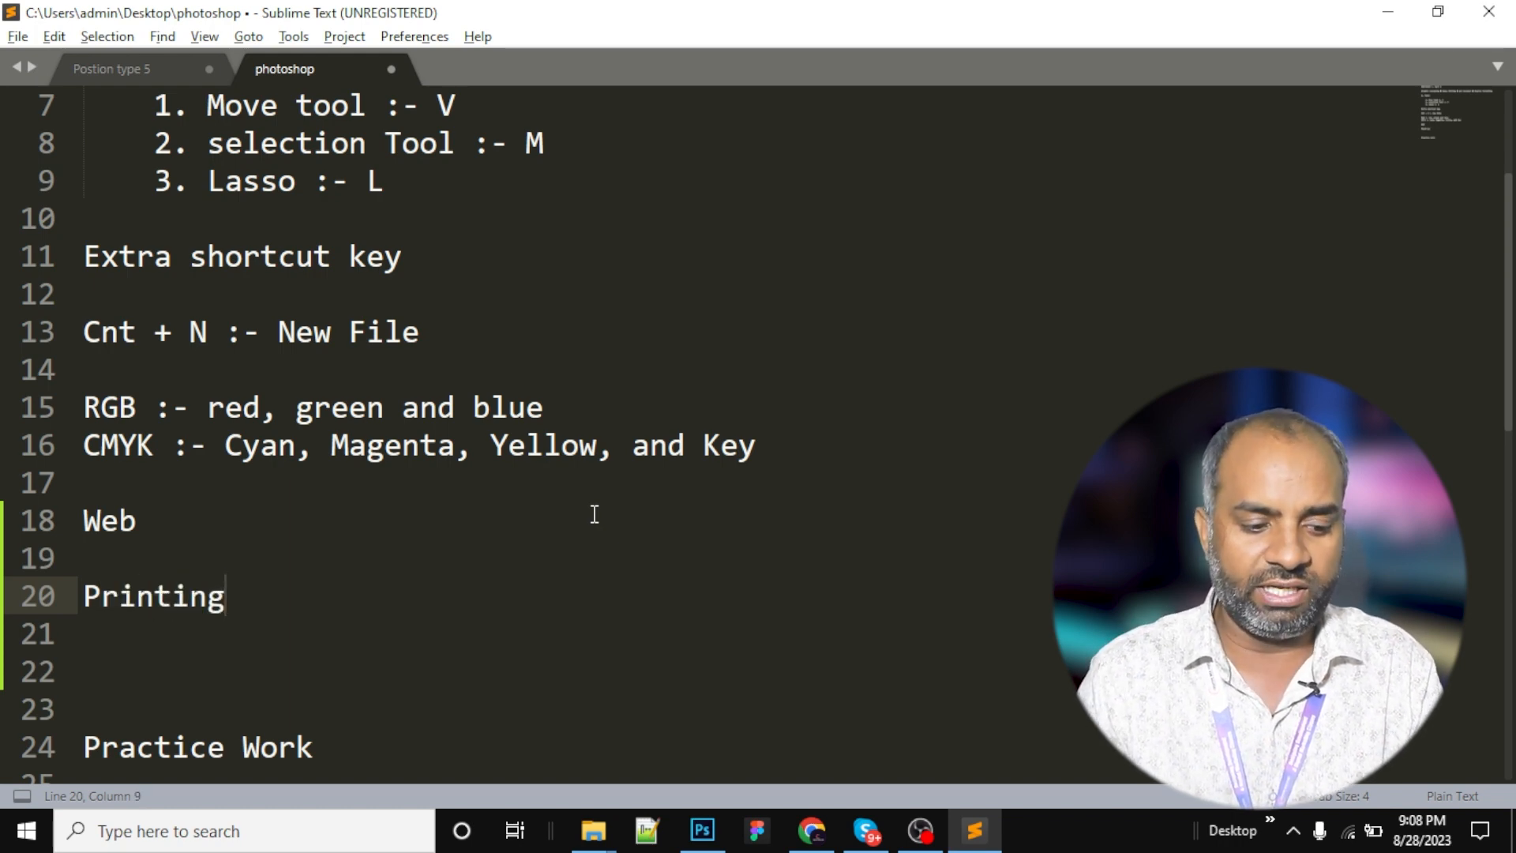
Extend the Web entry with its resolution so that it reads "Web :- 72".
left_click_drag(84, 522, 336, 620)
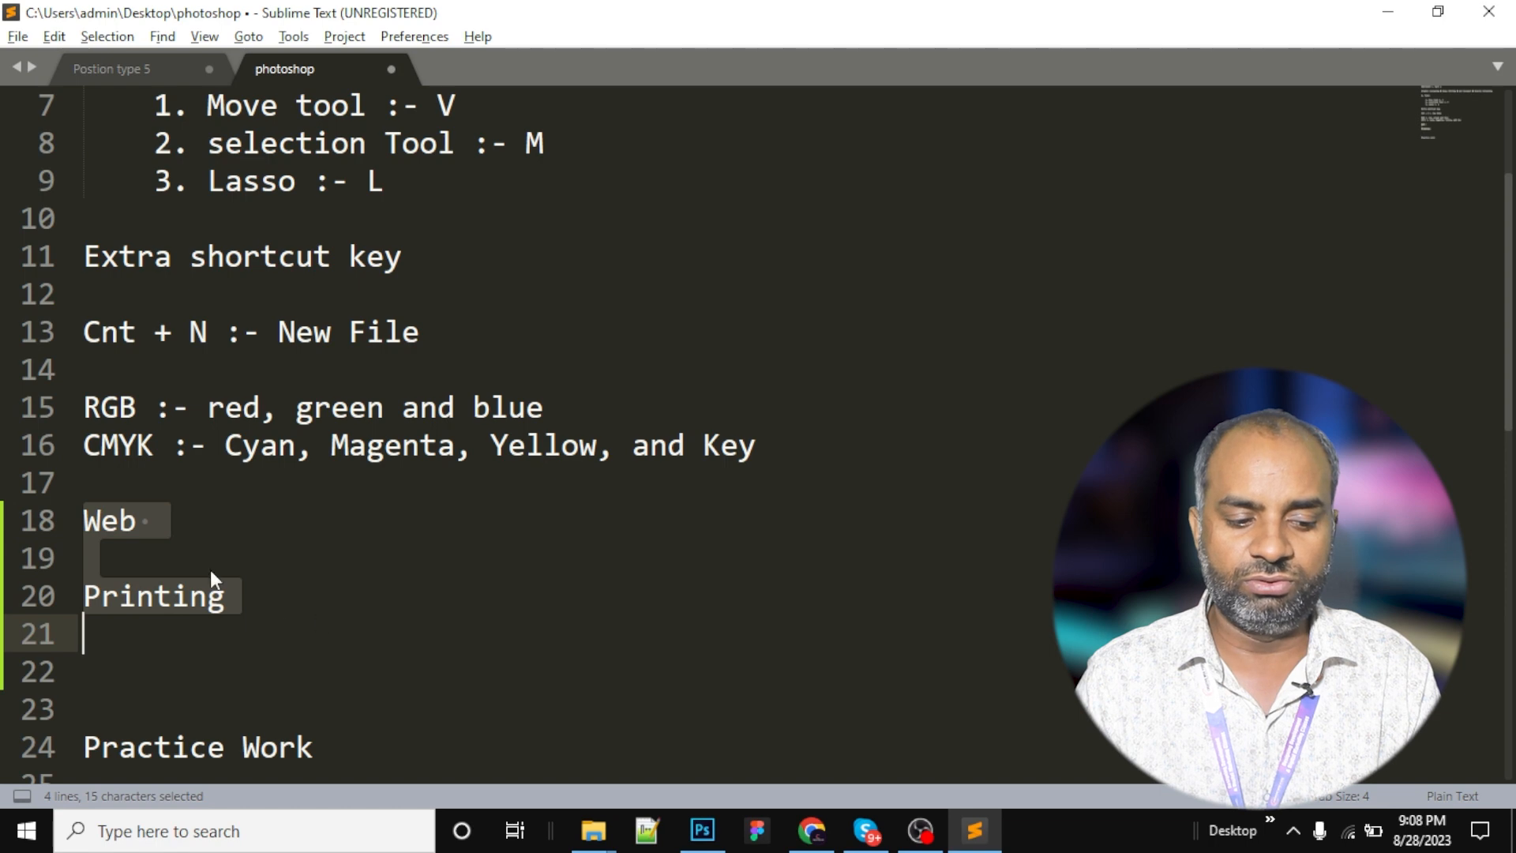
left_click_drag(154, 521, 45, 527)
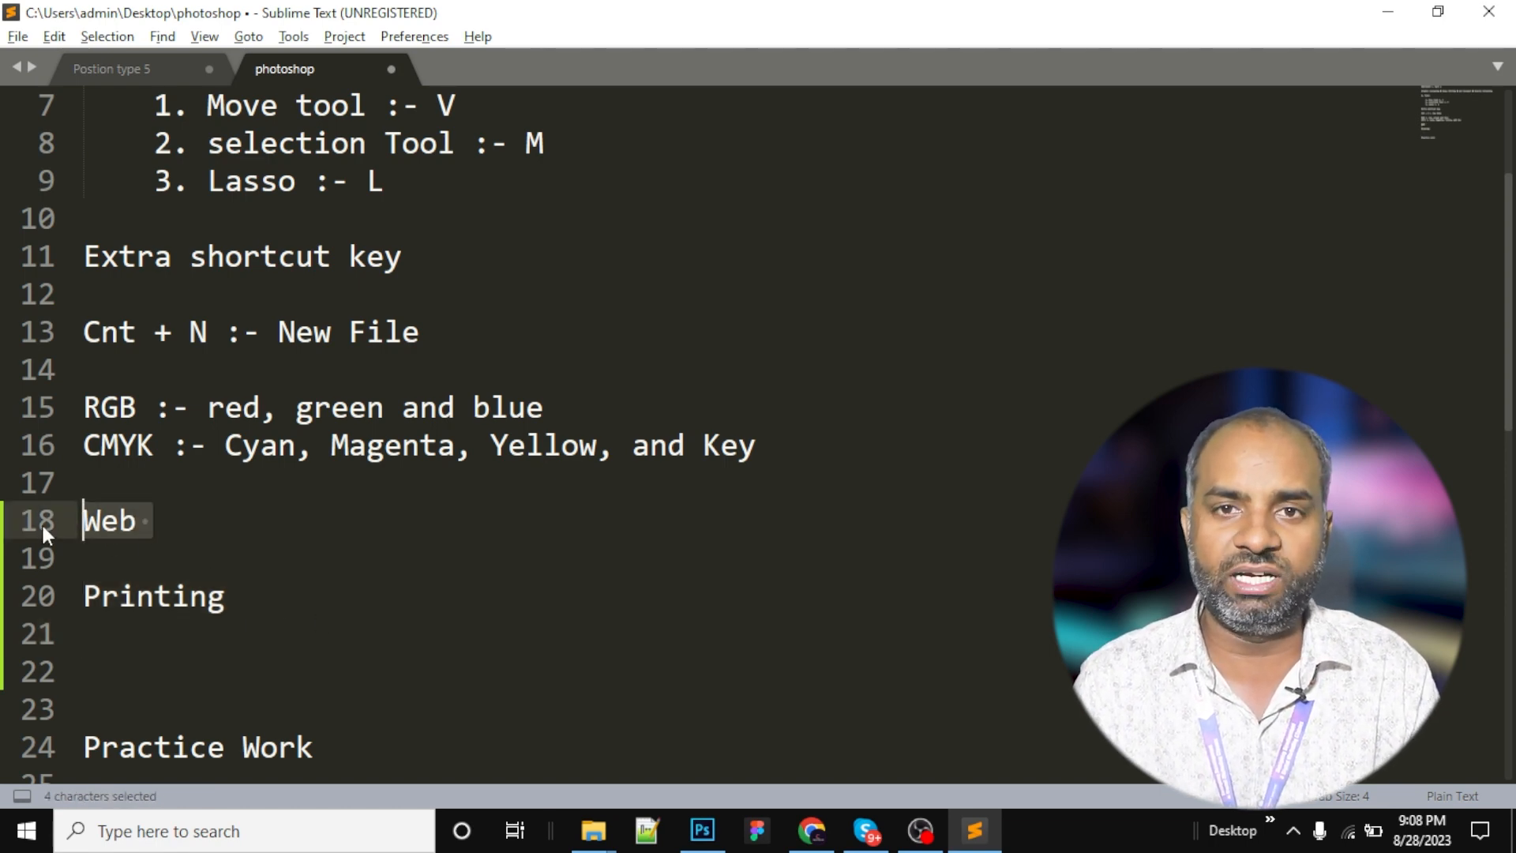
left_click_drag(226, 596, 31, 598)
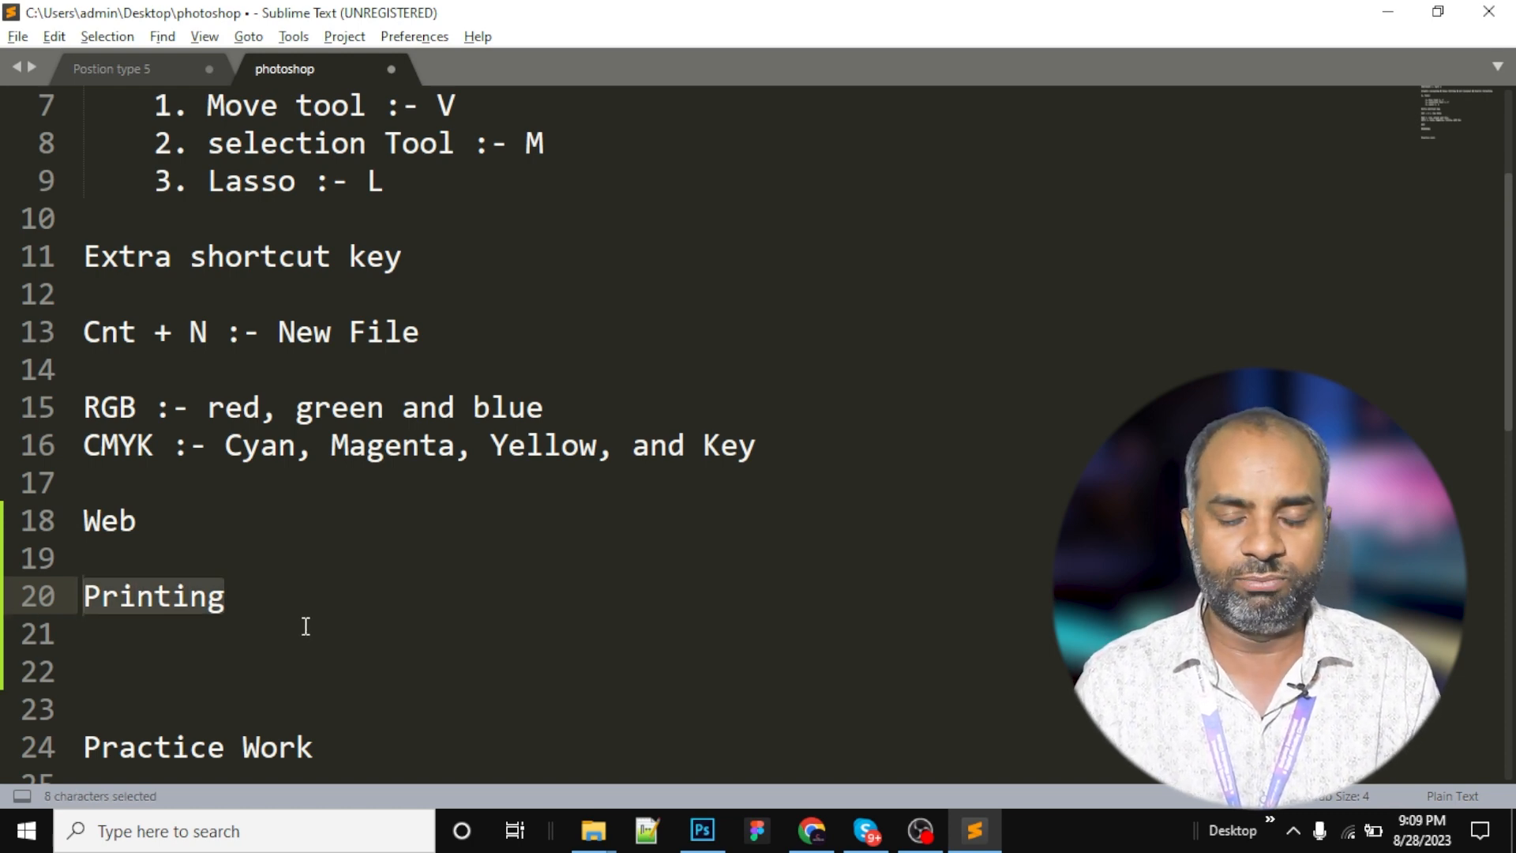
scroll(306, 627, "up", 1)
left_click(210, 636)
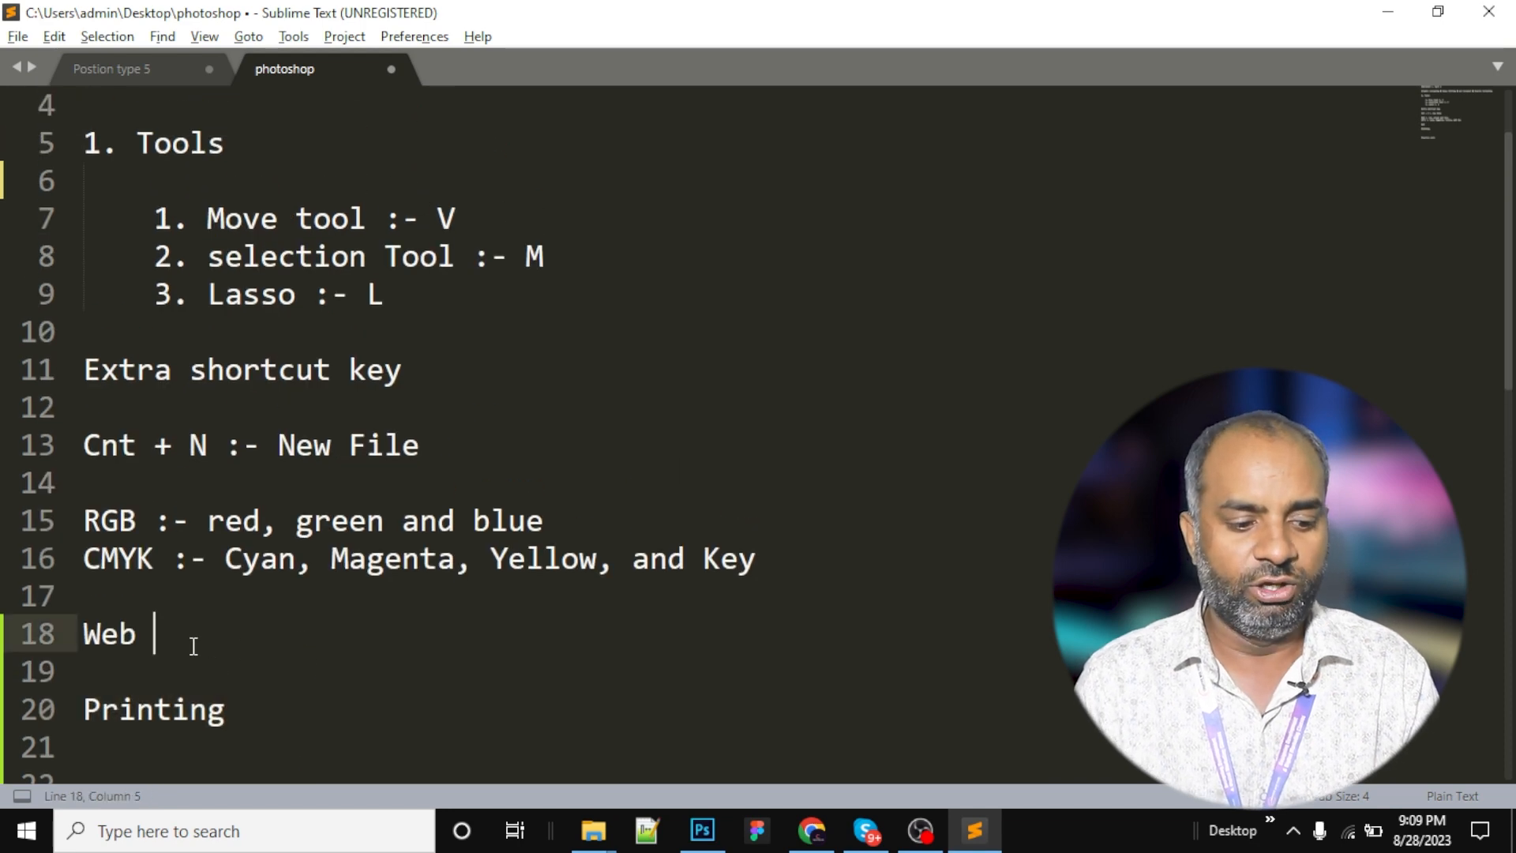
type(":- ")
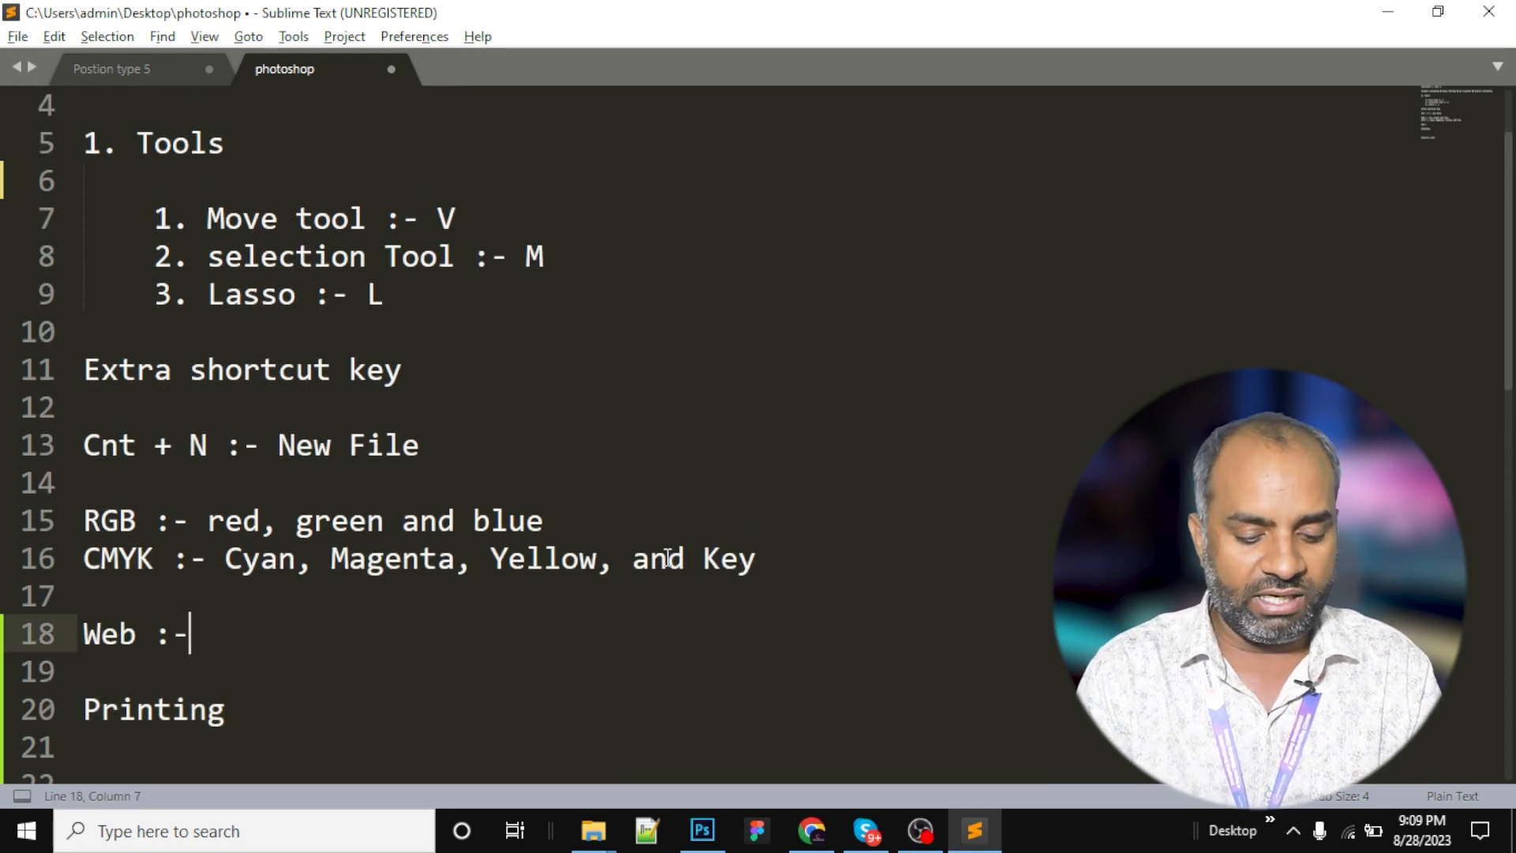
type("72")
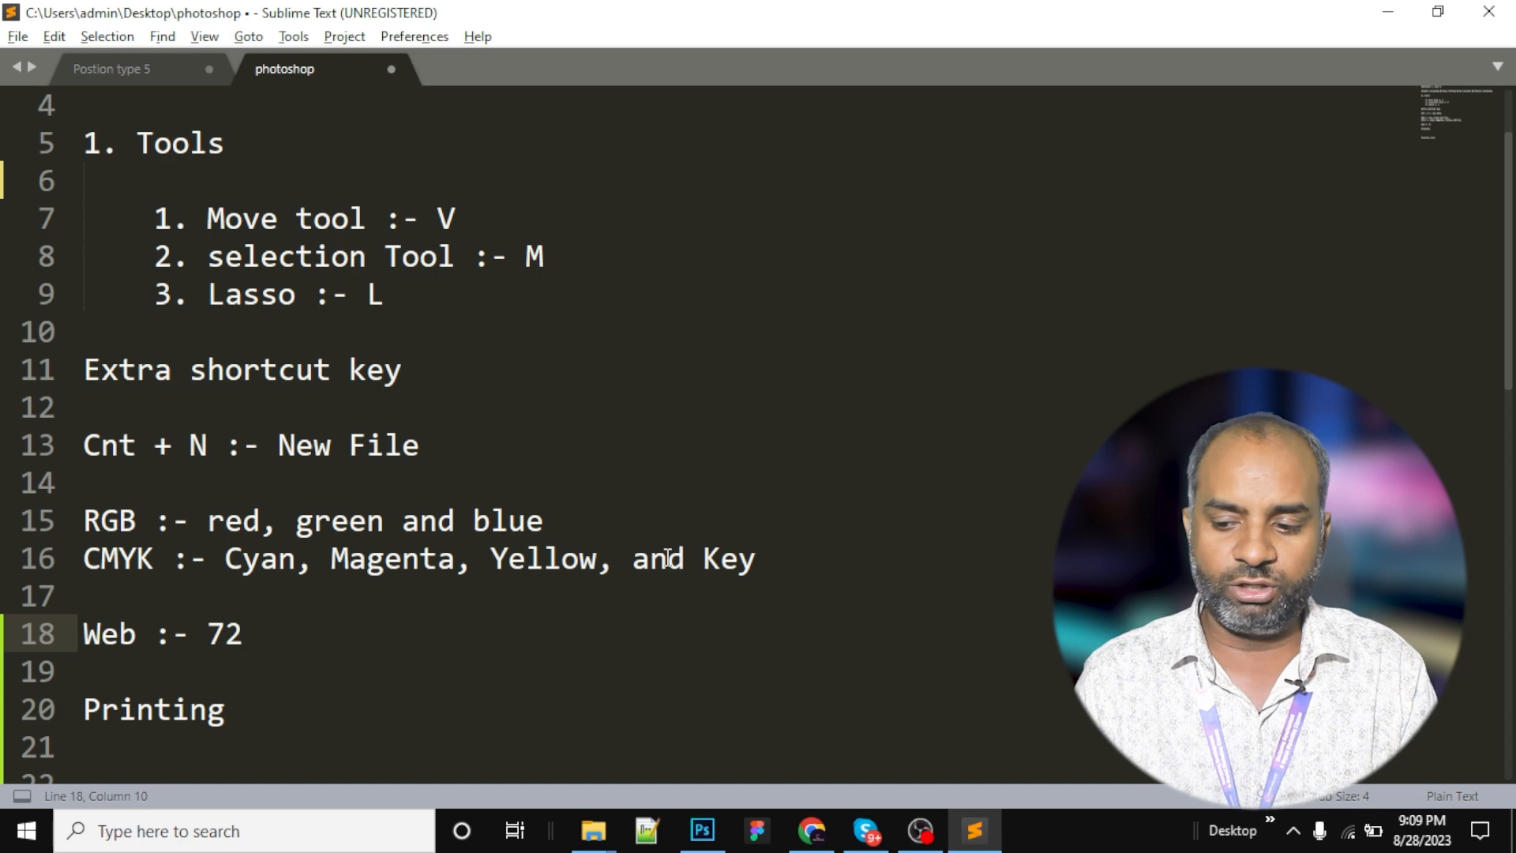
Extend the Printing entry with its resolutions so that it reads "Printing :- 150/ 300".
double_click(218, 637)
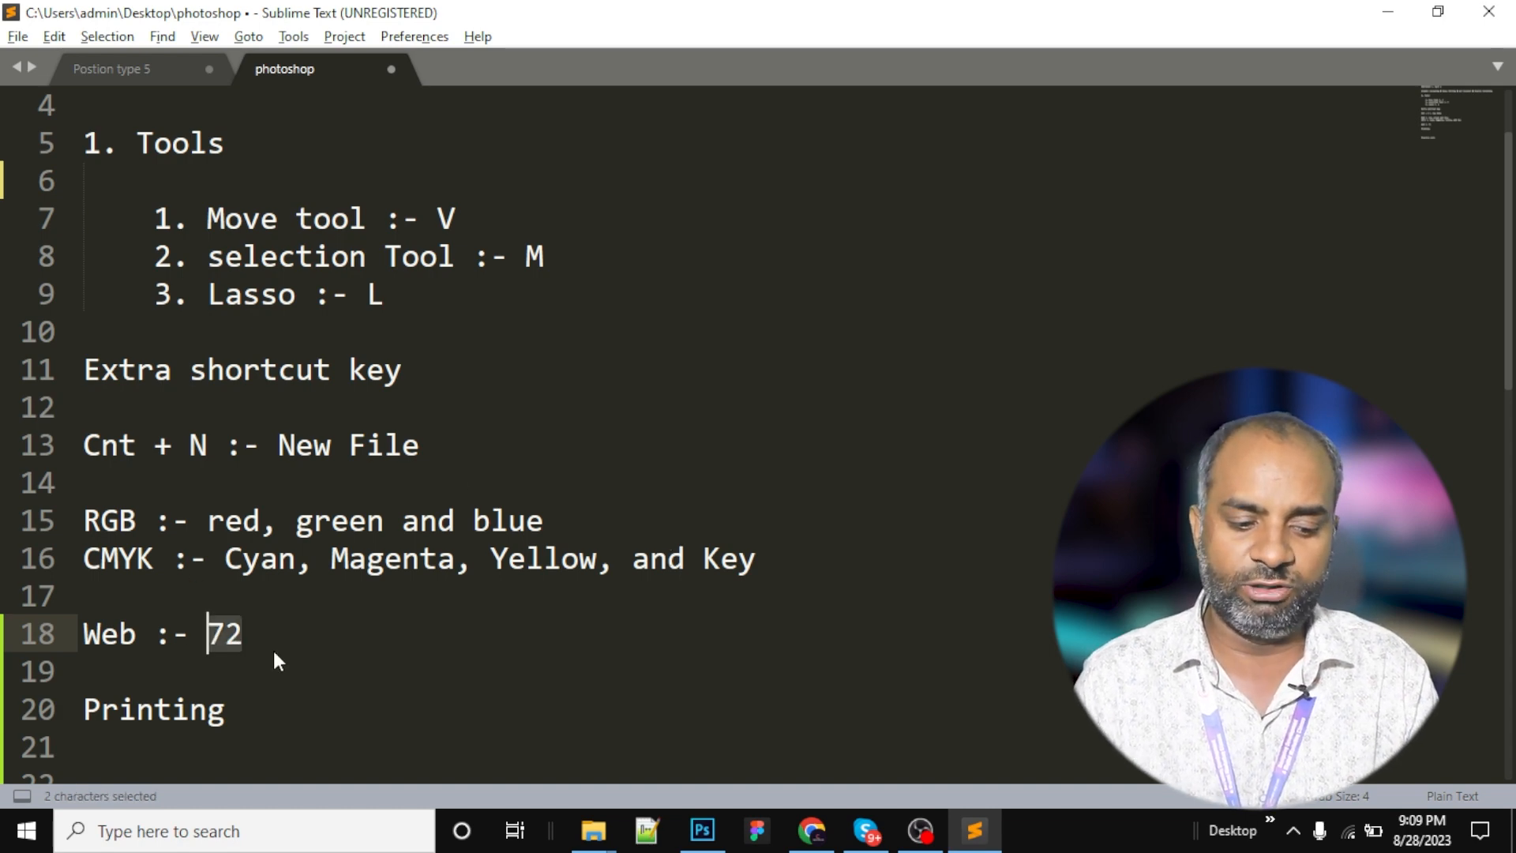
left_click(268, 698)
type(":- ")
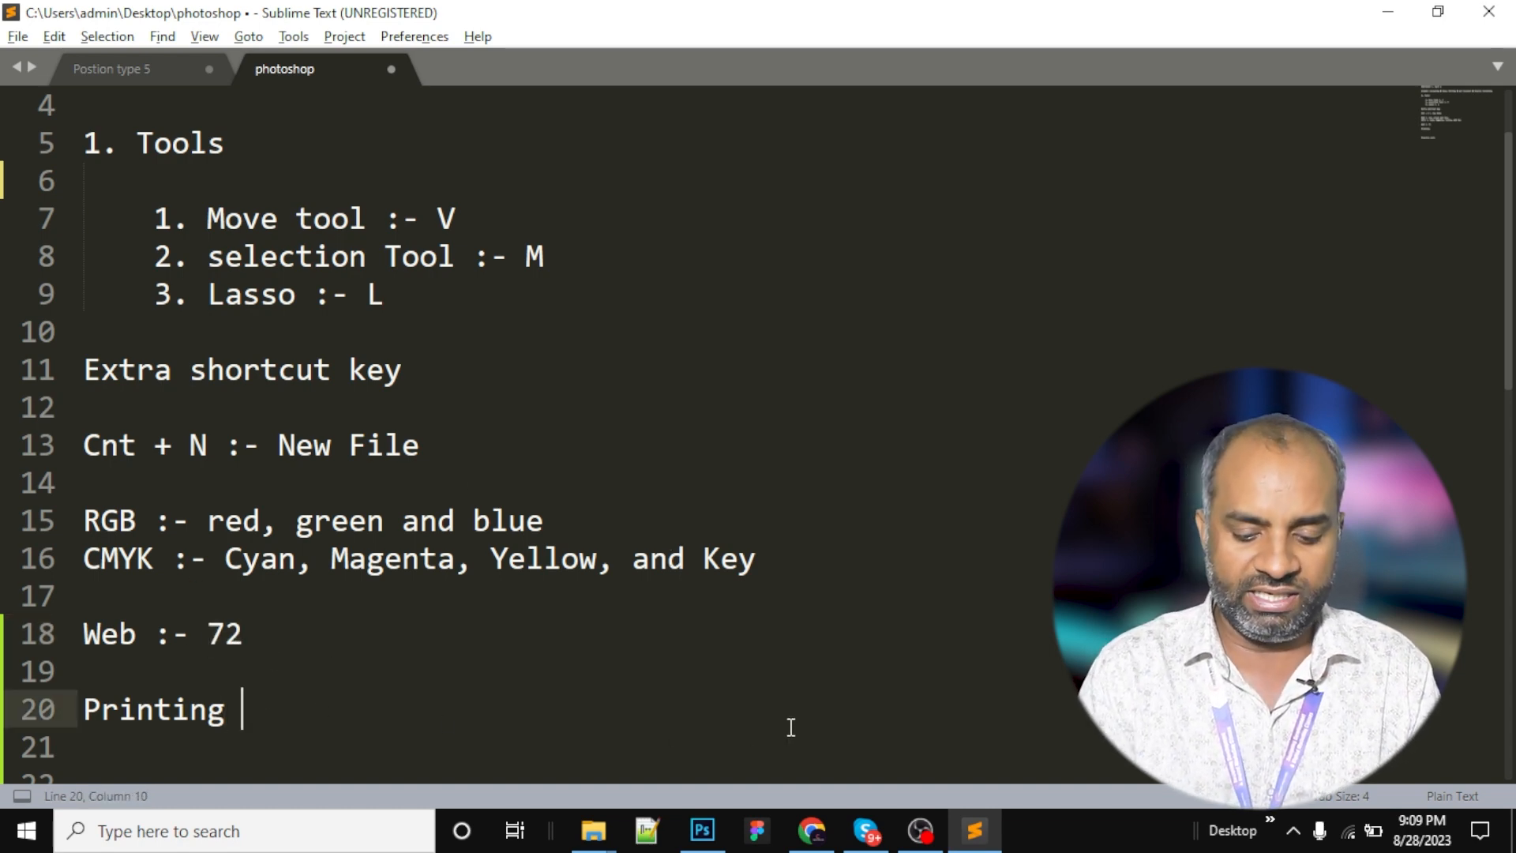
type("150/ 300")
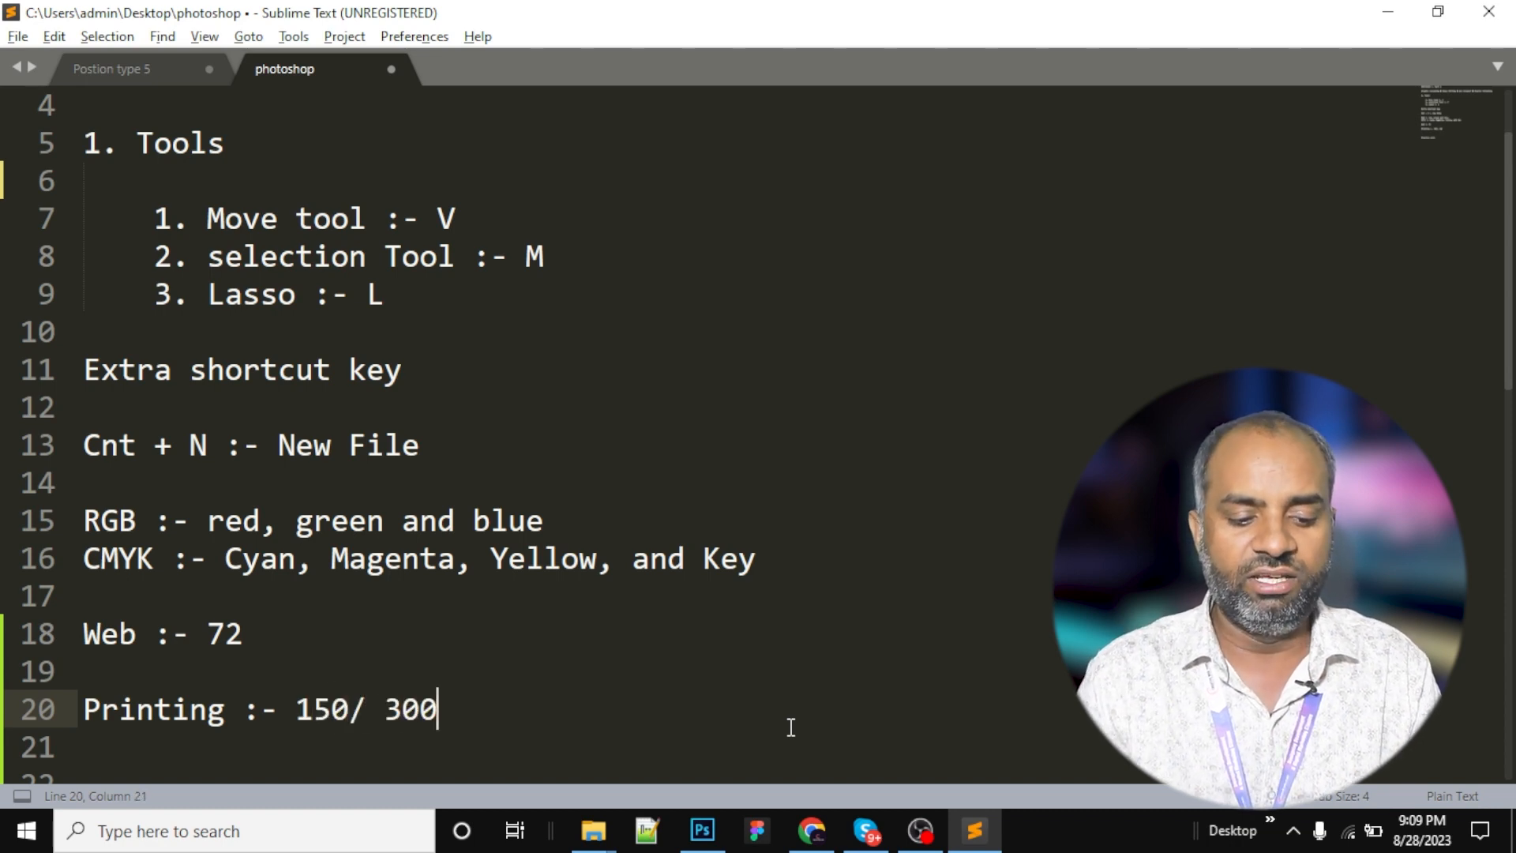
Append "| Color mode" after the 72 on the Web line.
left_click(225, 709)
left_click(308, 636)
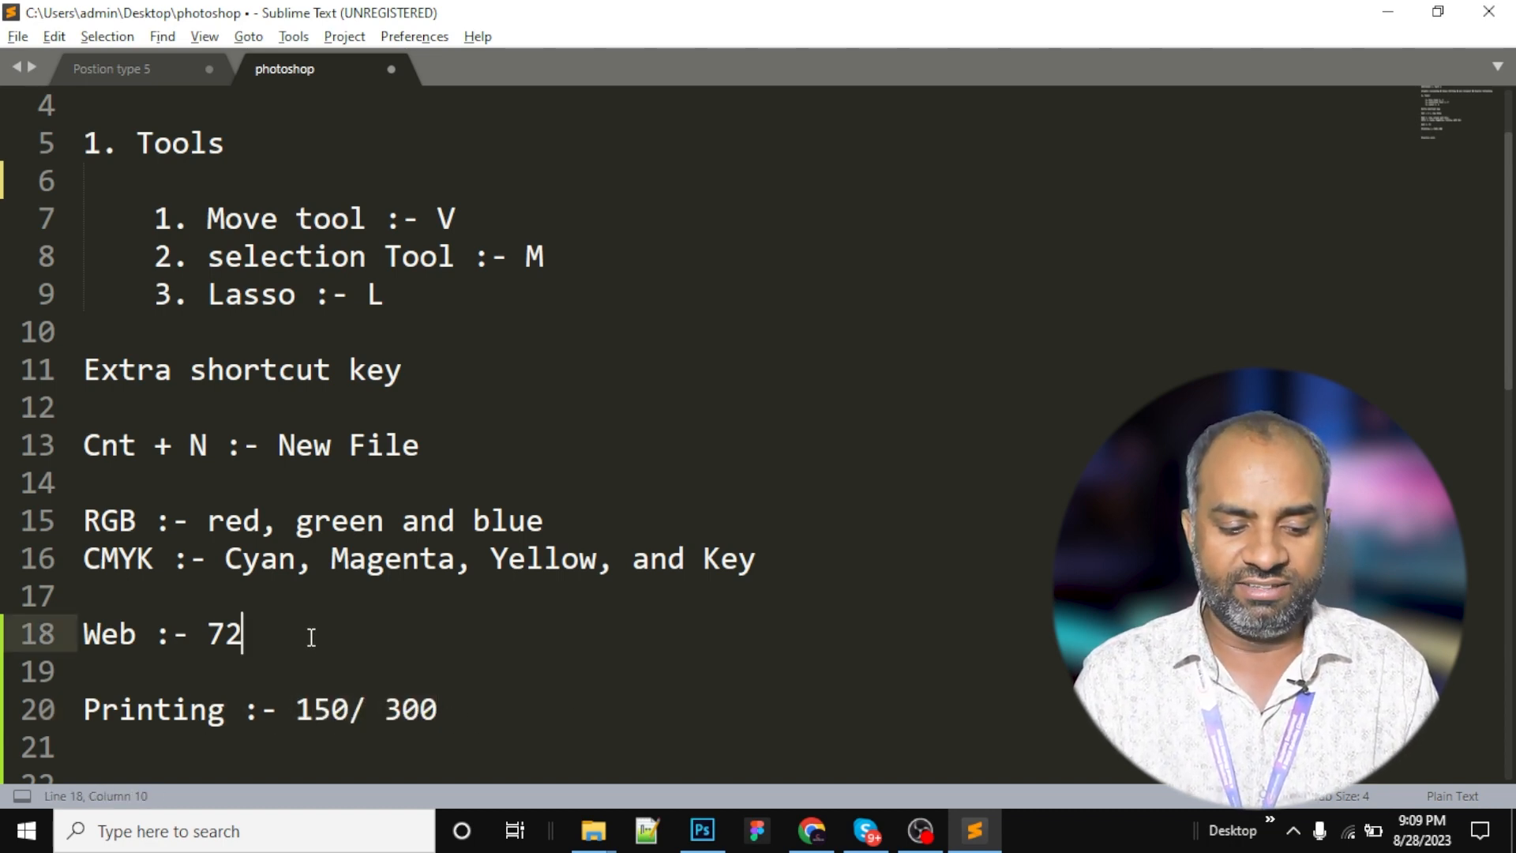
type("Color")
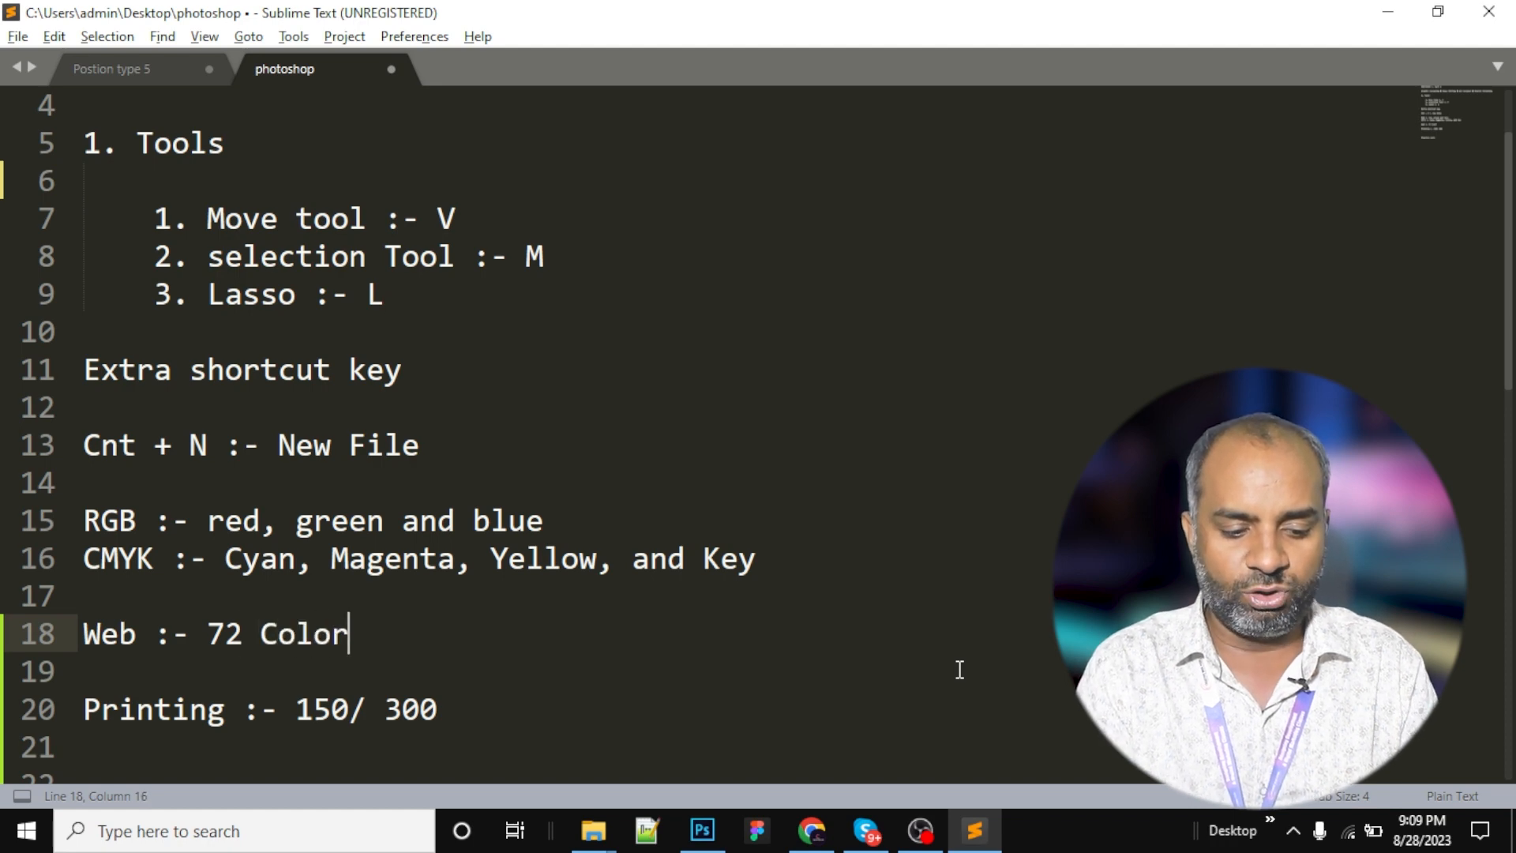
type(" mode")
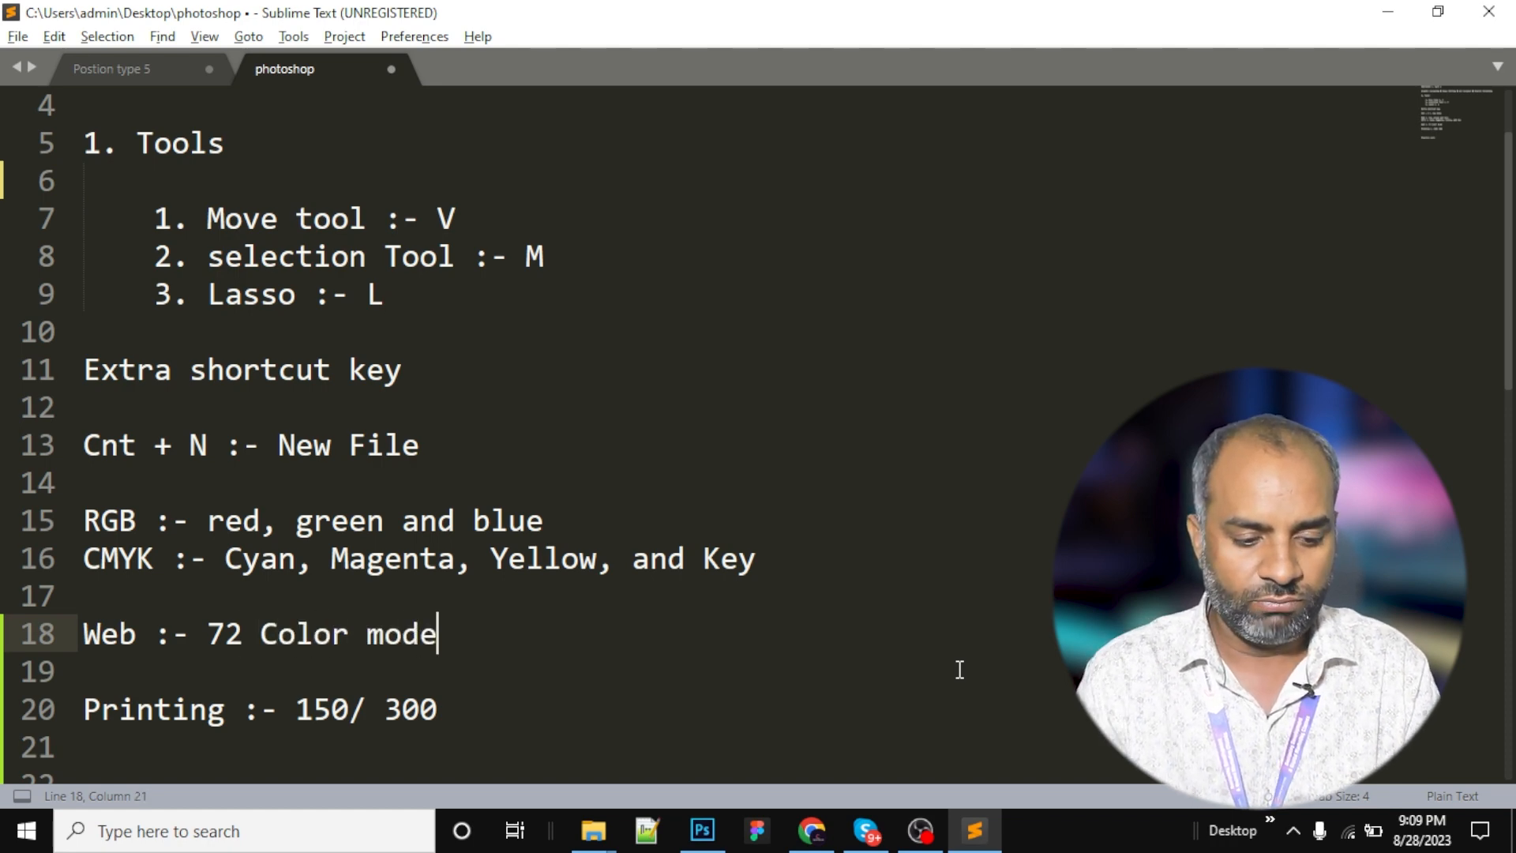
left_click(243, 632)
type("|")
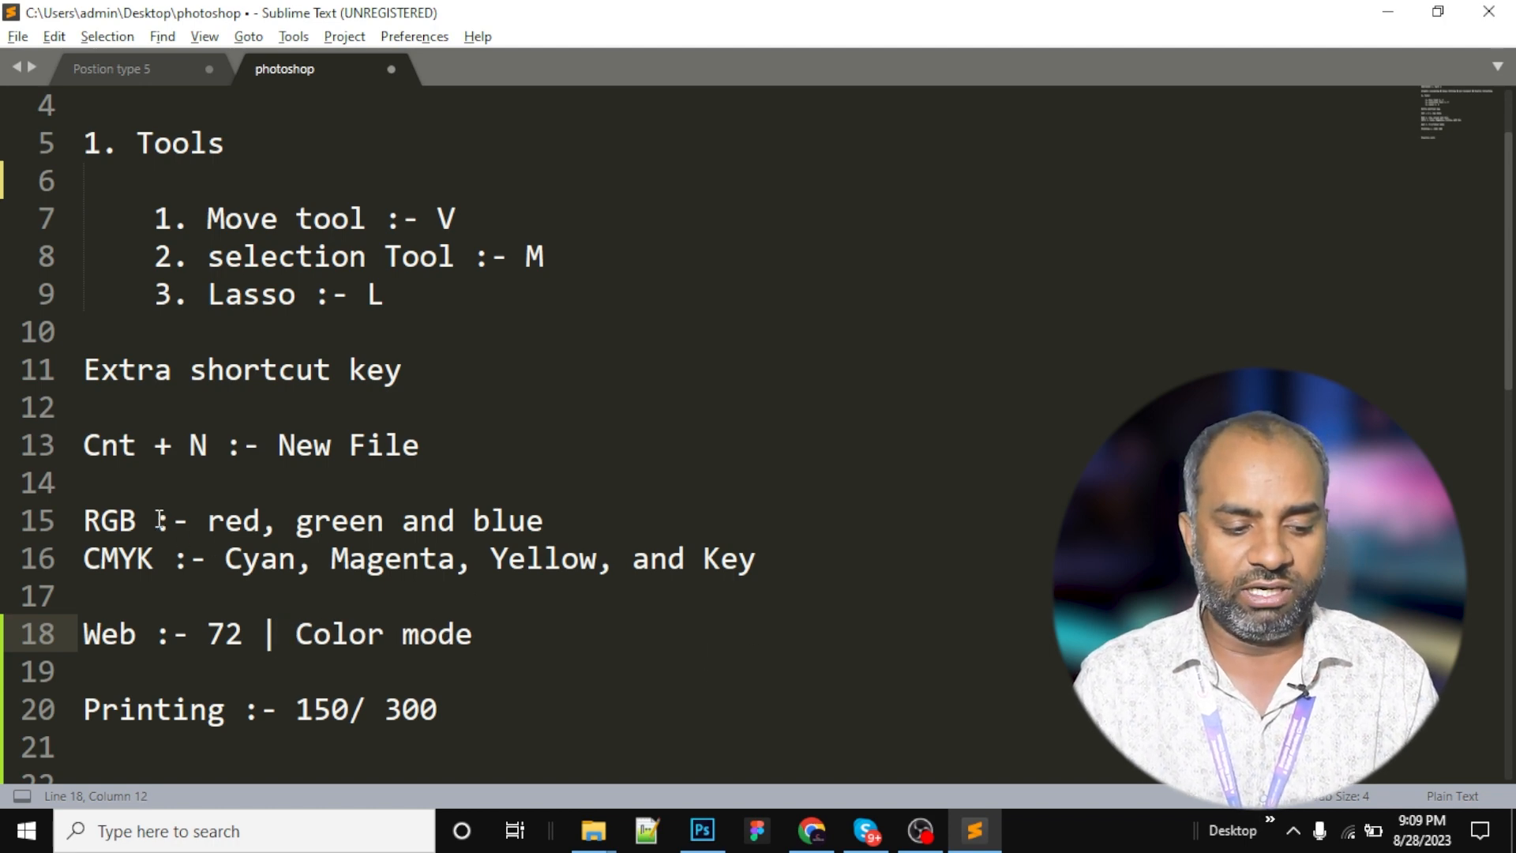
Append "RGB" as the color mode on the Web line so that it reads "Web :- 72 | Color mode RGB".
left_click_drag(154, 525, 85, 527)
left_click(365, 643)
left_click(497, 634)
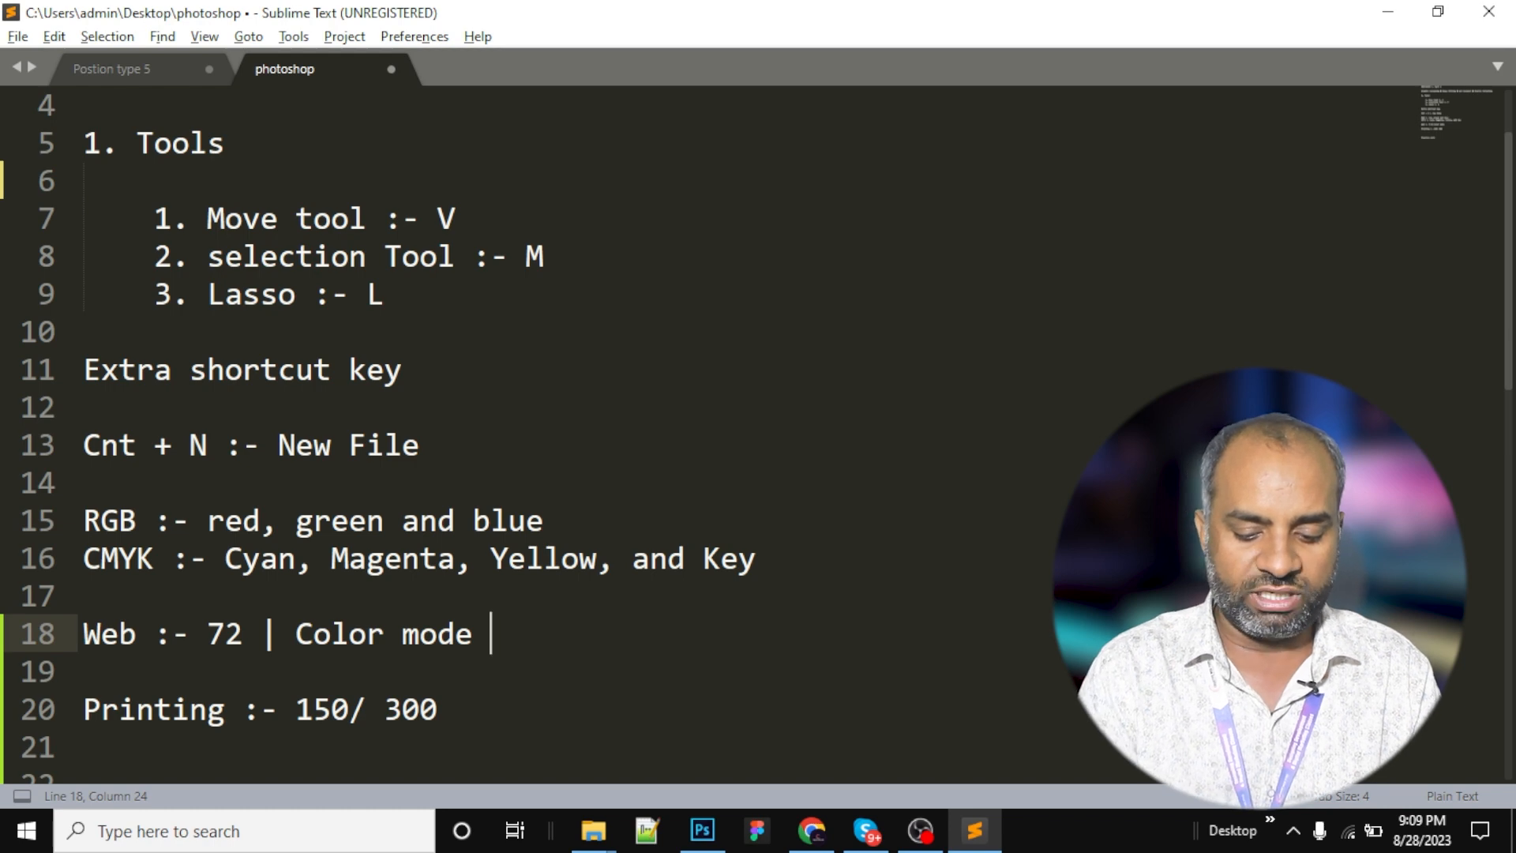
type("rgb")
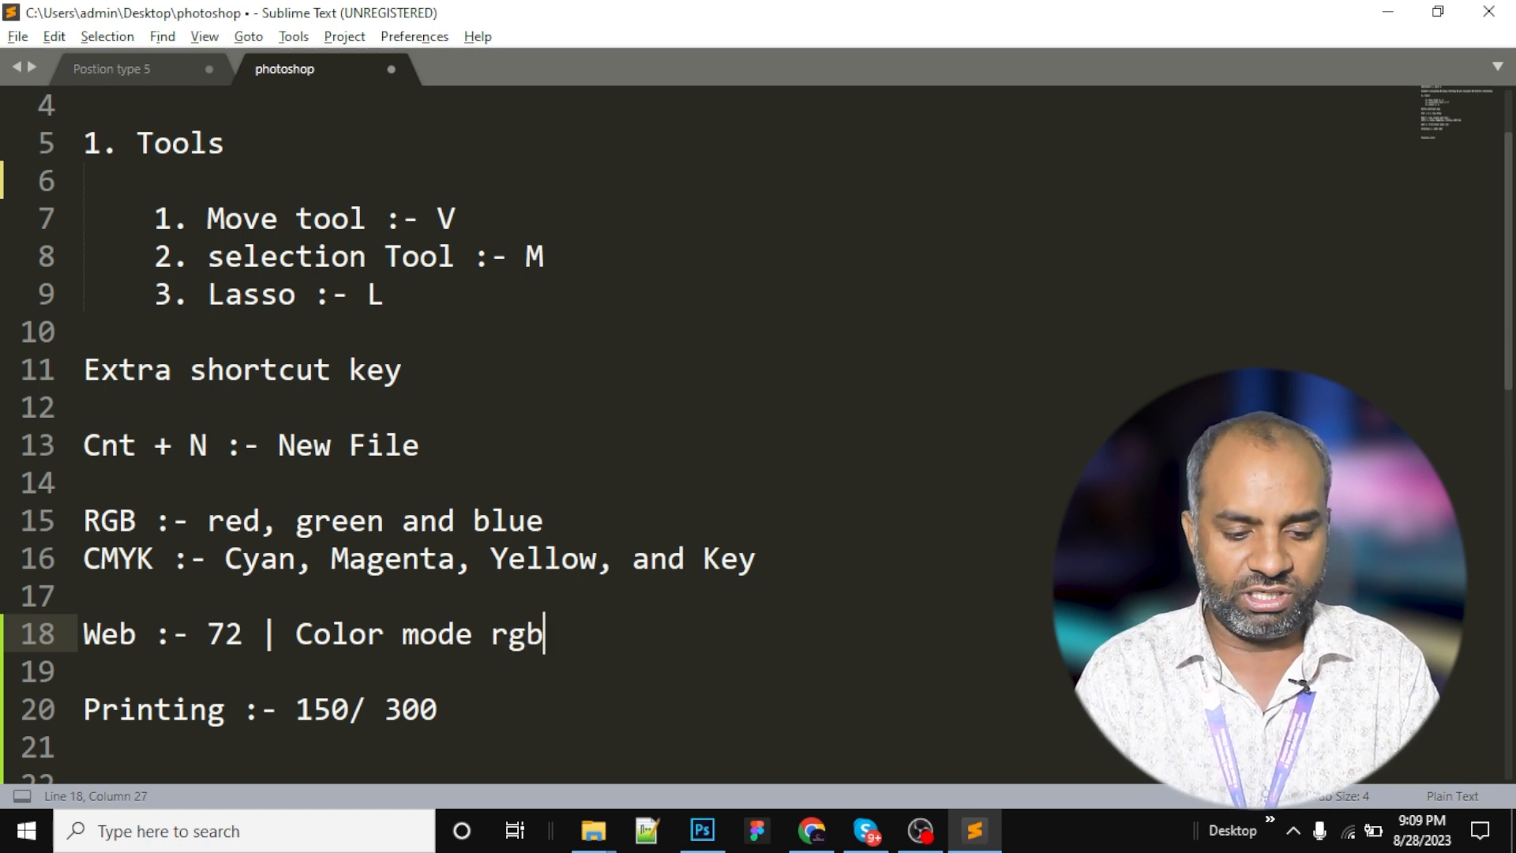
key("BackSpace")
key("BackSpace")
type("RGB")
key("Left")
key("Left")
key("Left")
key("Left")
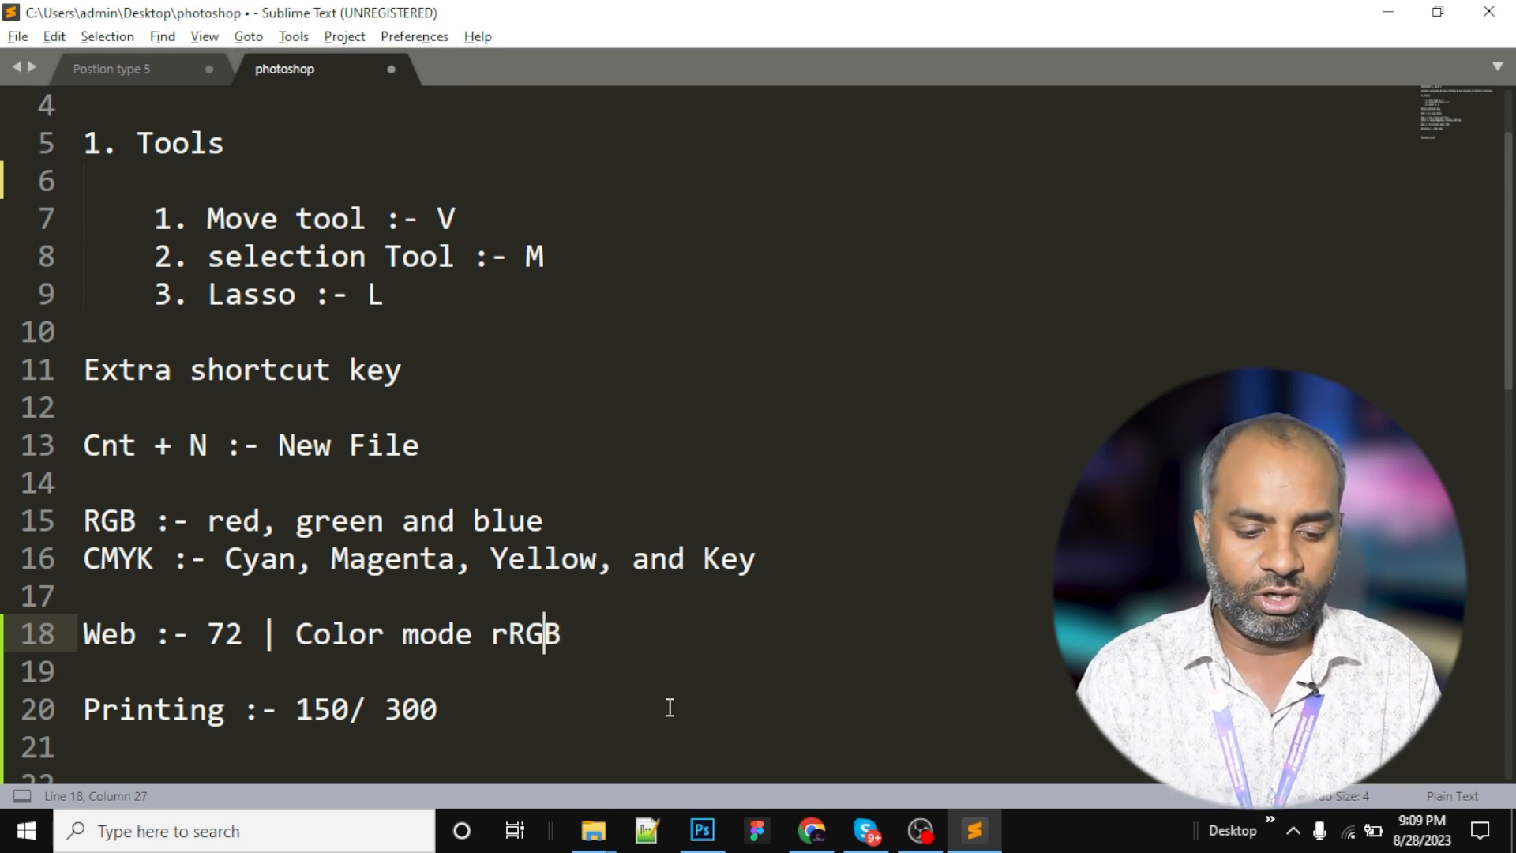
key("Delete")
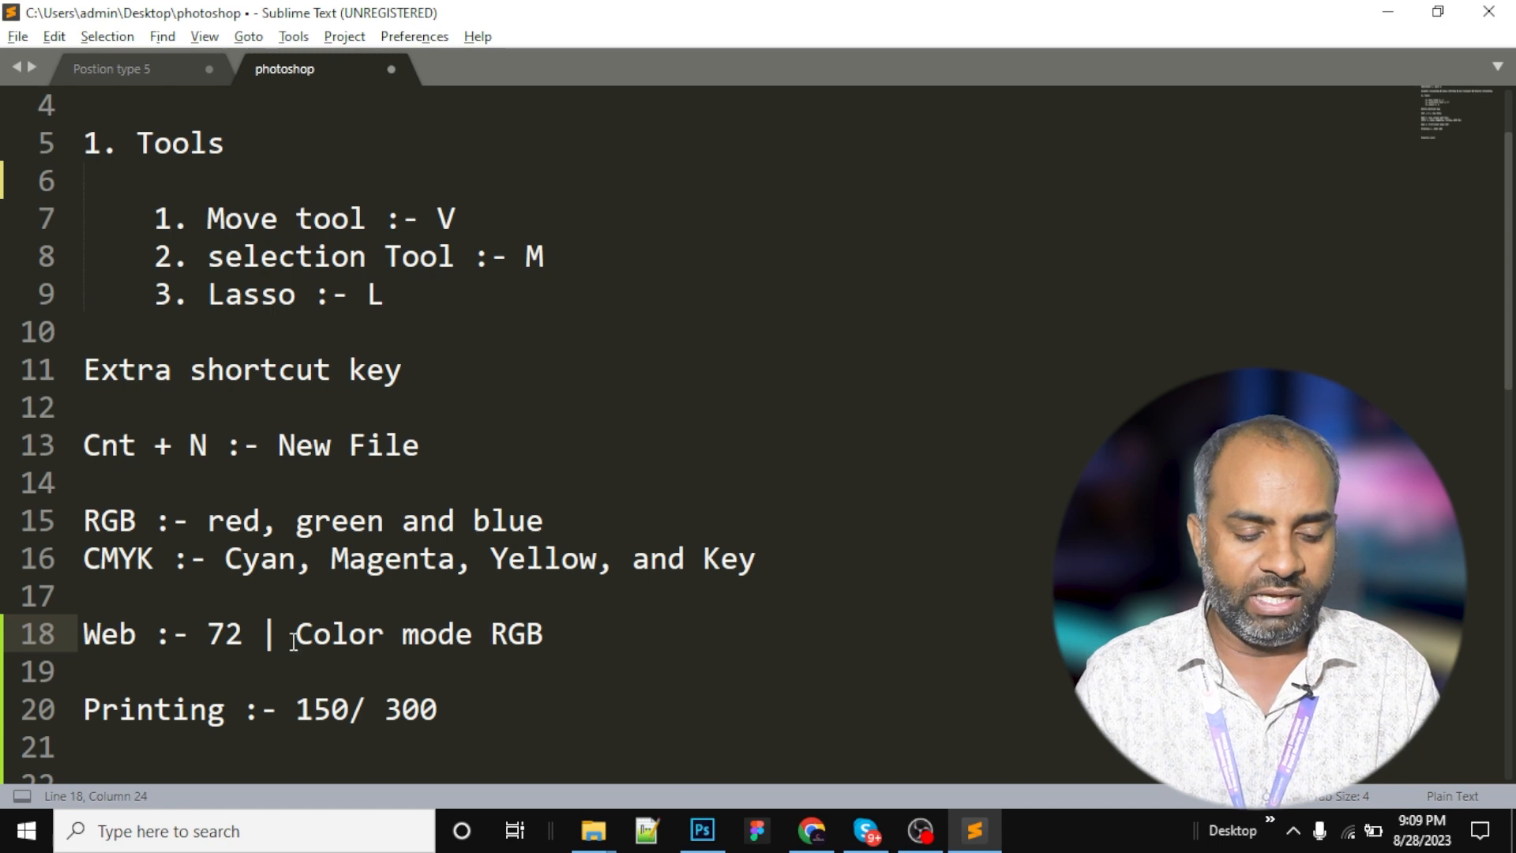
Copy the color mode note from the Web line to the end of the Printing line and change its mode to "CMYK".
left_click_drag(192, 633, 658, 631)
key("ctrl+c")
left_click(646, 732)
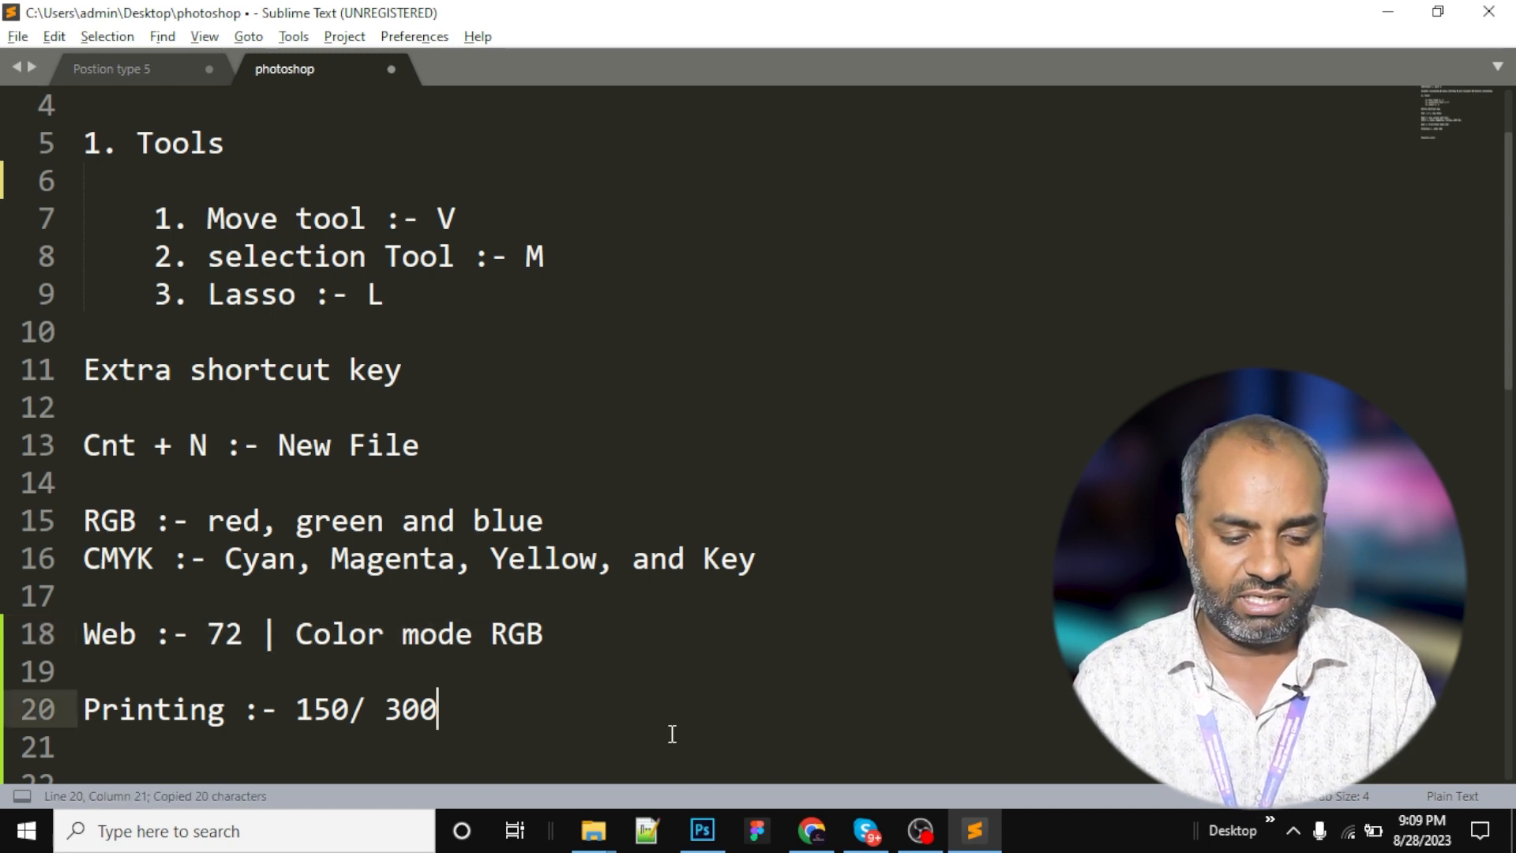
key("ctrl+v")
left_click_drag(474, 711, 526, 711)
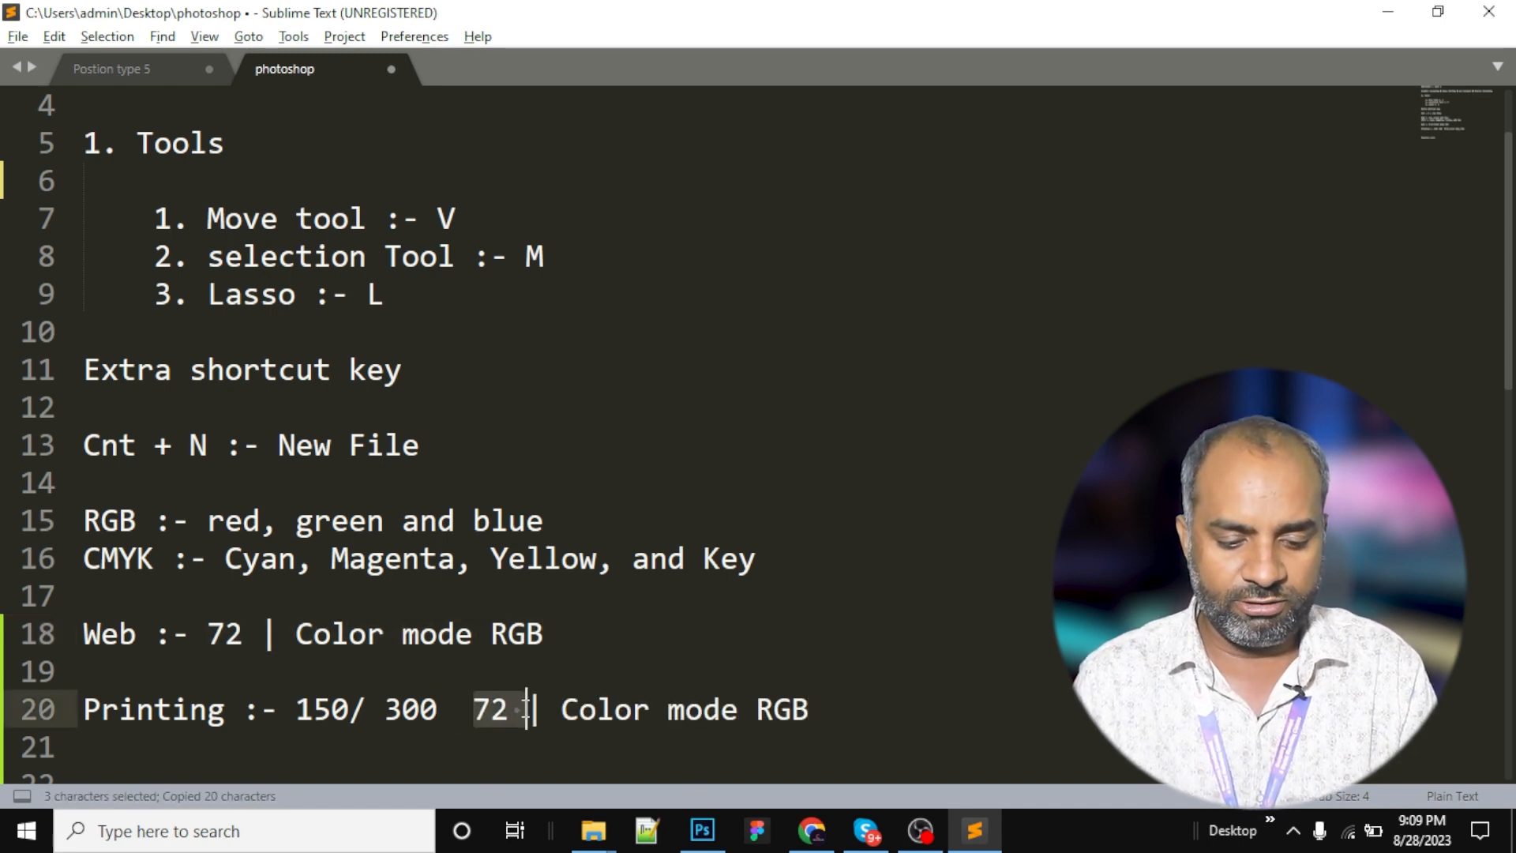
key("BackSpace")
key("BackSpace")
double_click(699, 708)
type("CMYK")
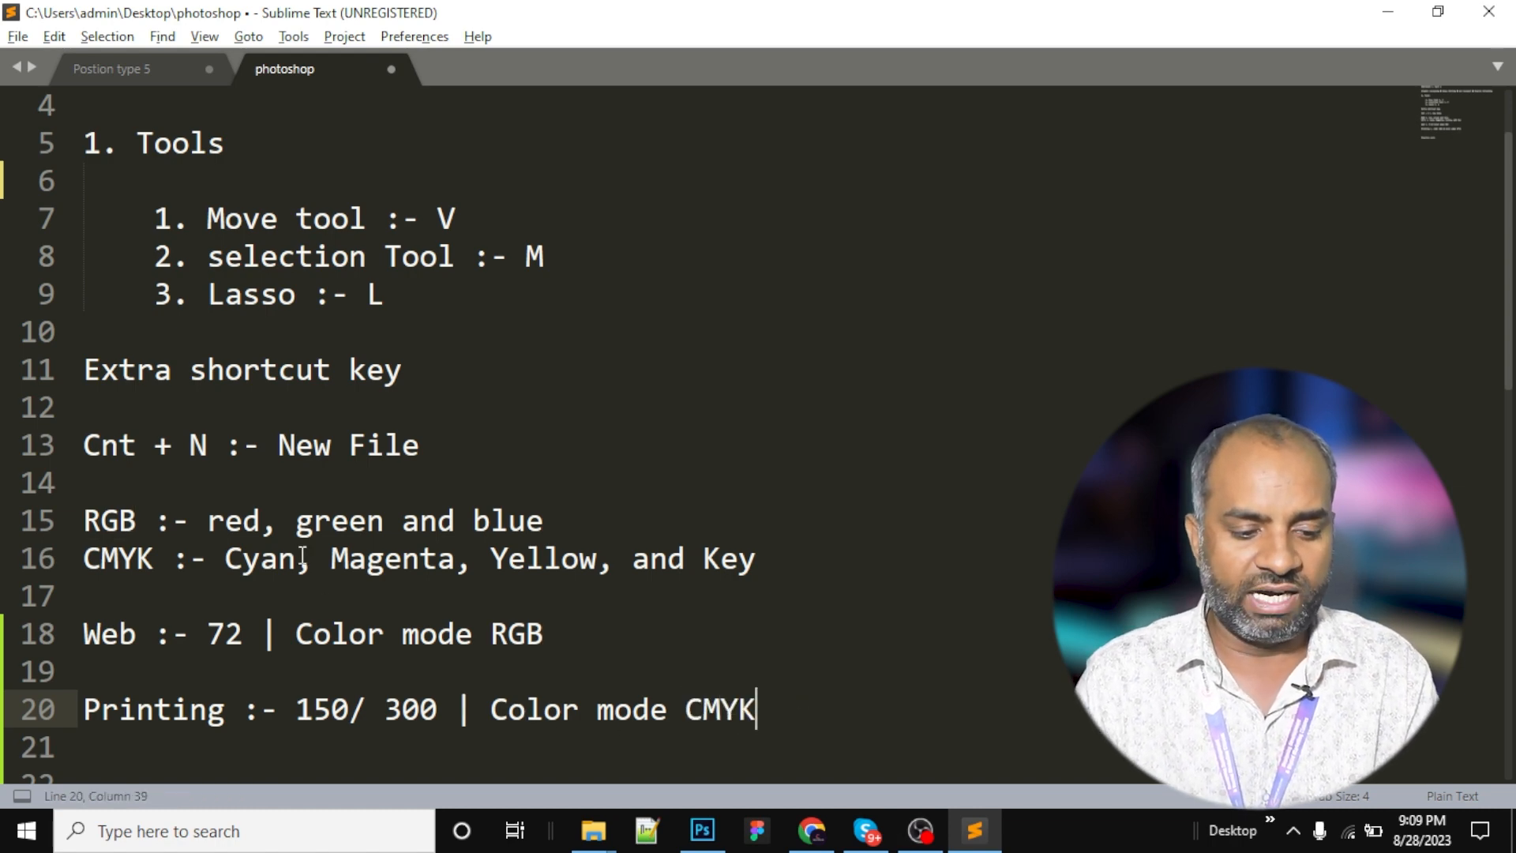
left_click(217, 521)
left_click(355, 553)
left_click(464, 523)
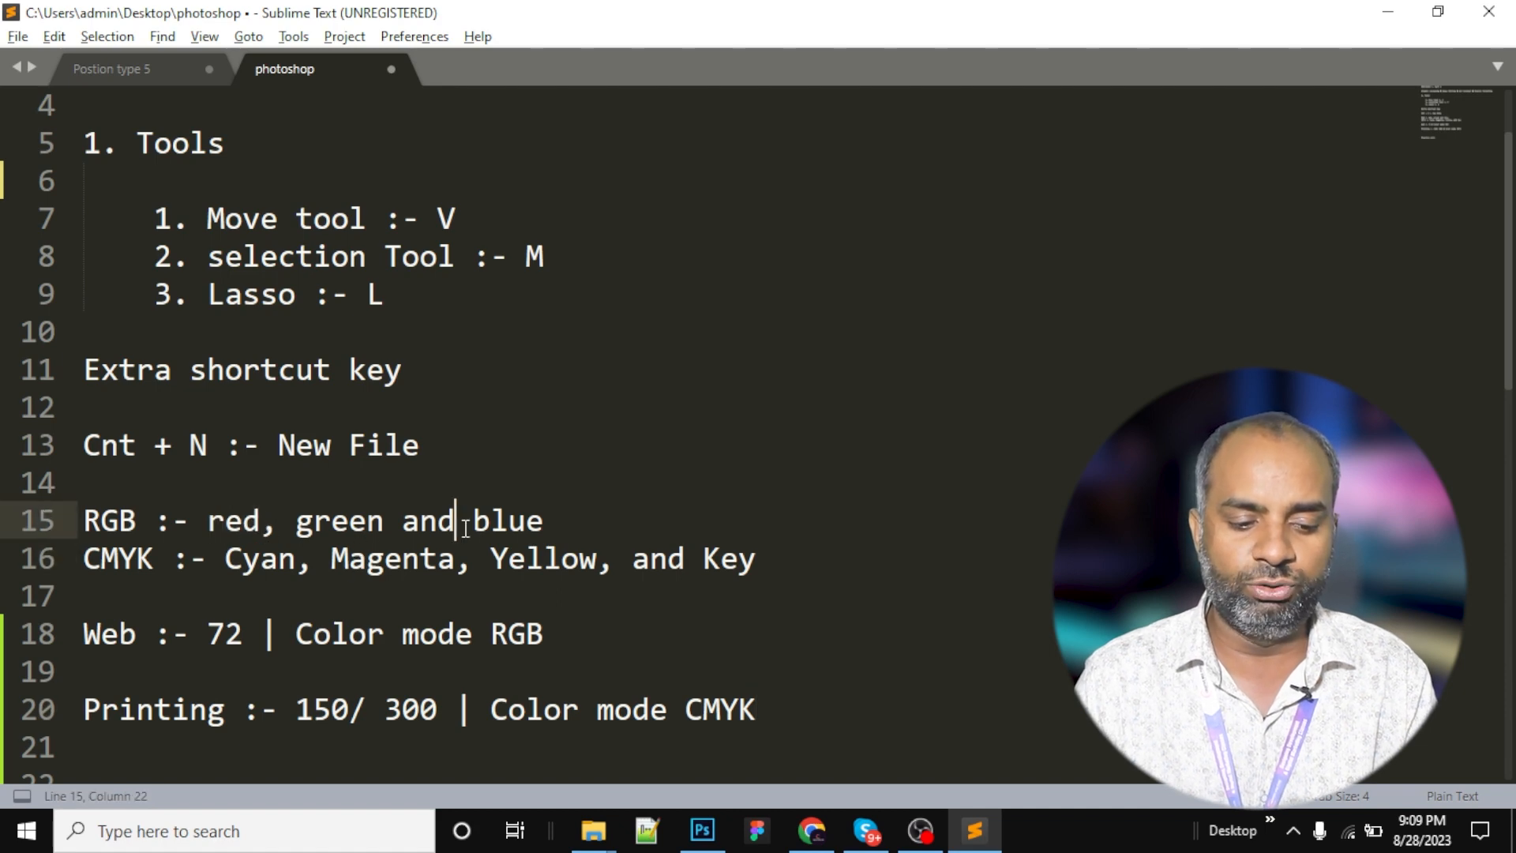
left_click_drag(225, 559, 304, 560)
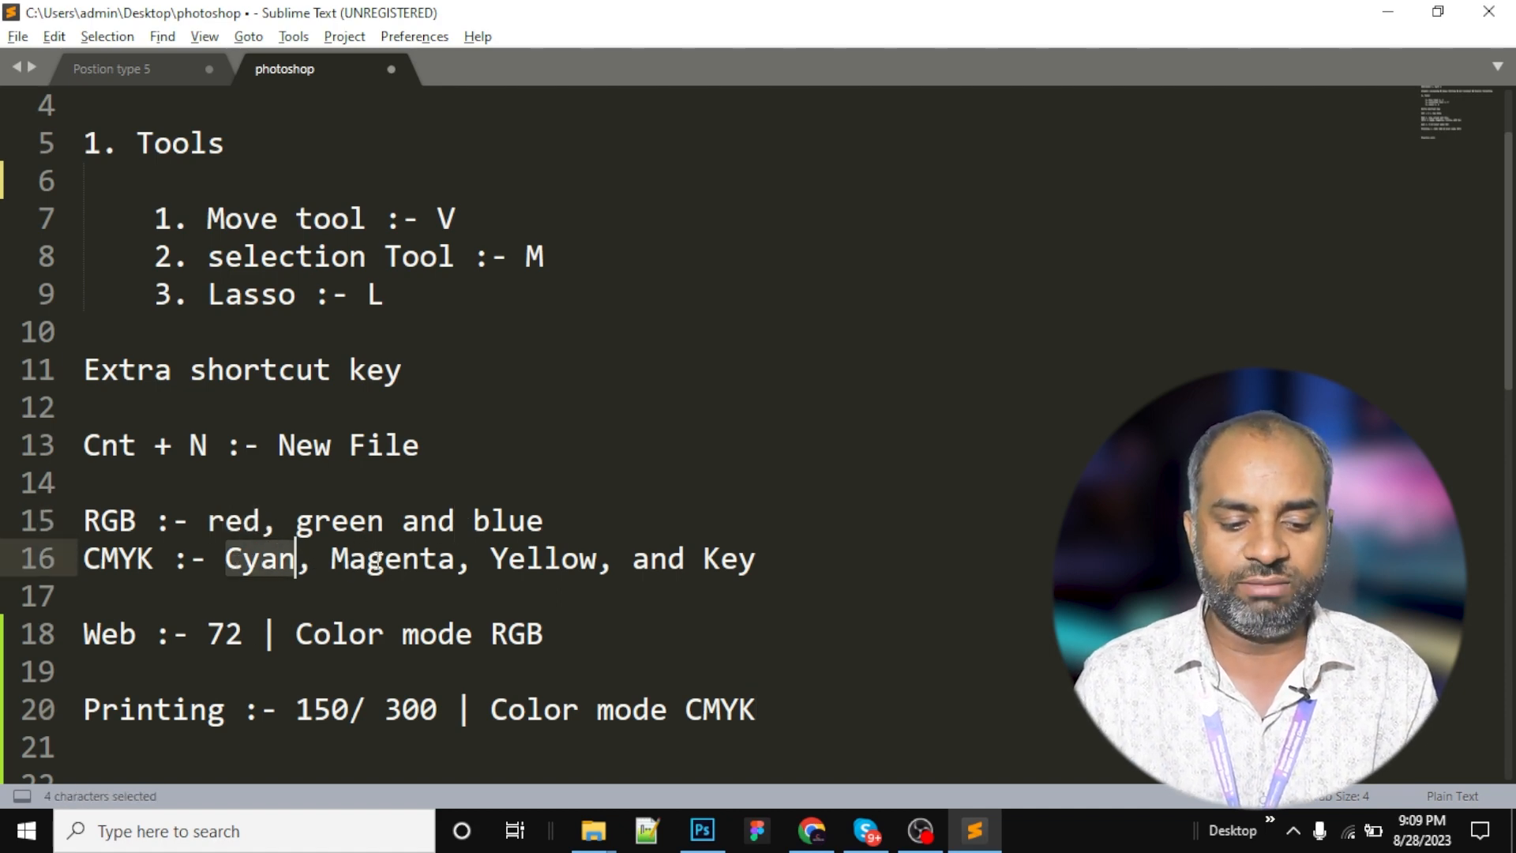
double_click(377, 559)
double_click(514, 557)
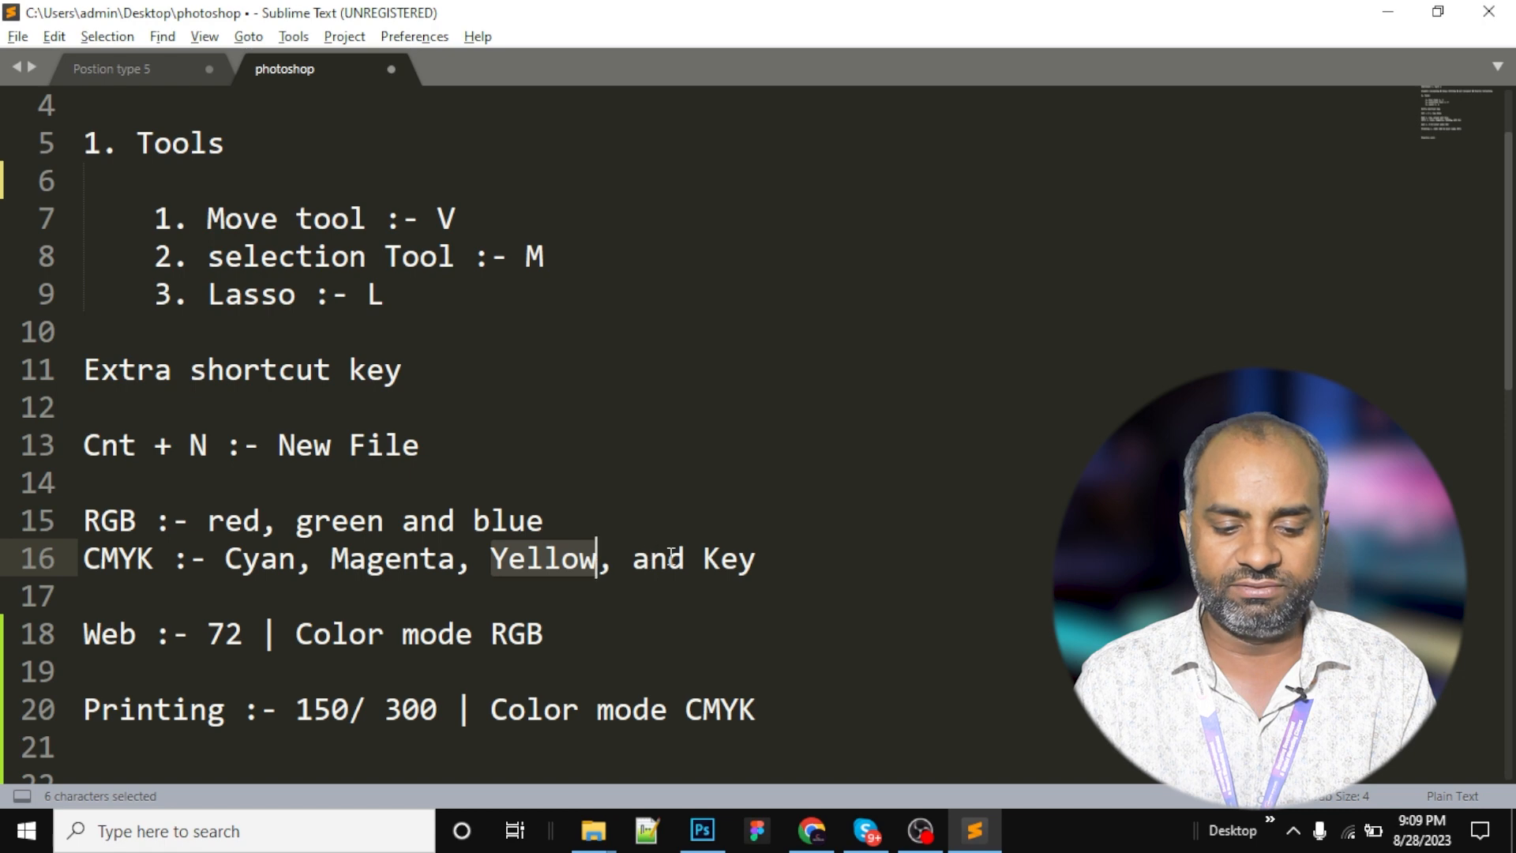
Replace "Key" with "Black" at the end of the CMYK line.
left_click(682, 559)
type("Black")
left_click(912, 555, "shift")
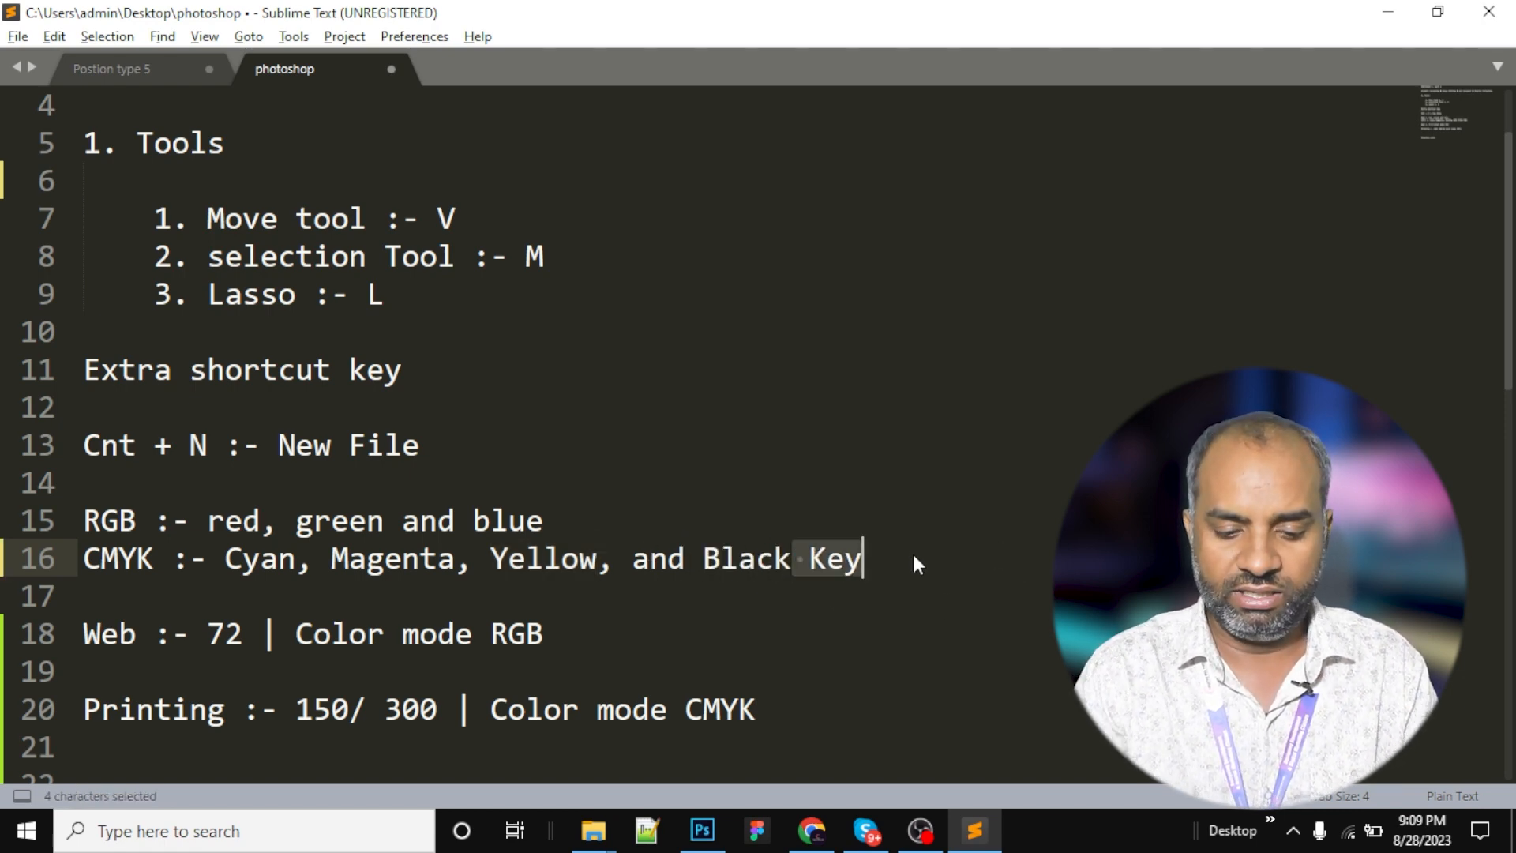
key("BackSpace")
Review the RGB and CMYK abbreviations, highlighting each of the four color names on the CMYK line in turn.
left_click_drag(158, 557, 60, 553)
left_click(329, 557)
left_click_drag(141, 523, 68, 562)
left_click(286, 525)
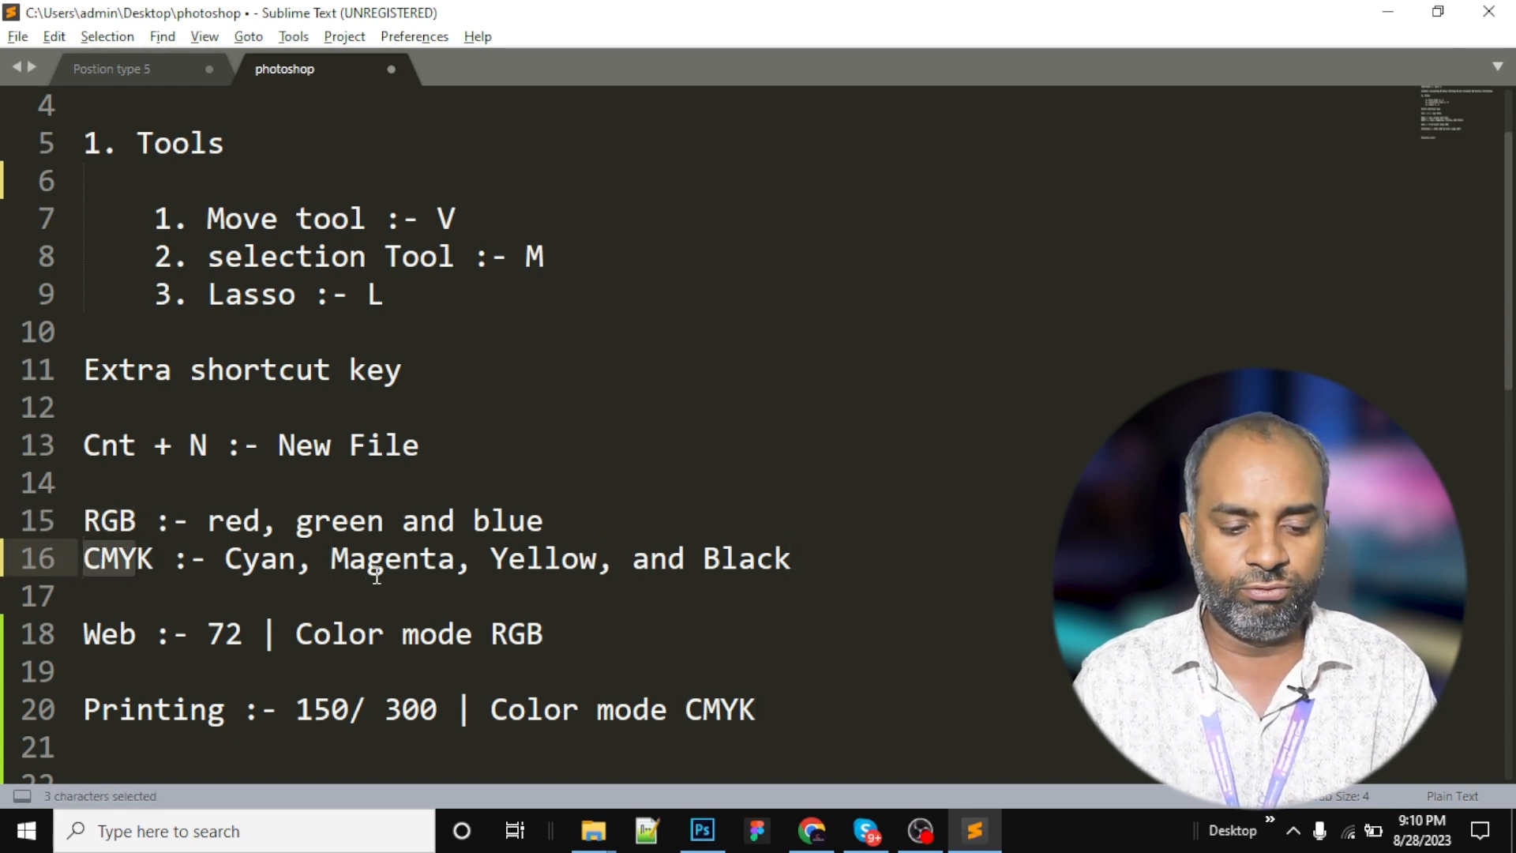
left_click_drag(300, 557, 228, 562)
double_click(427, 563)
double_click(565, 562)
double_click(742, 561)
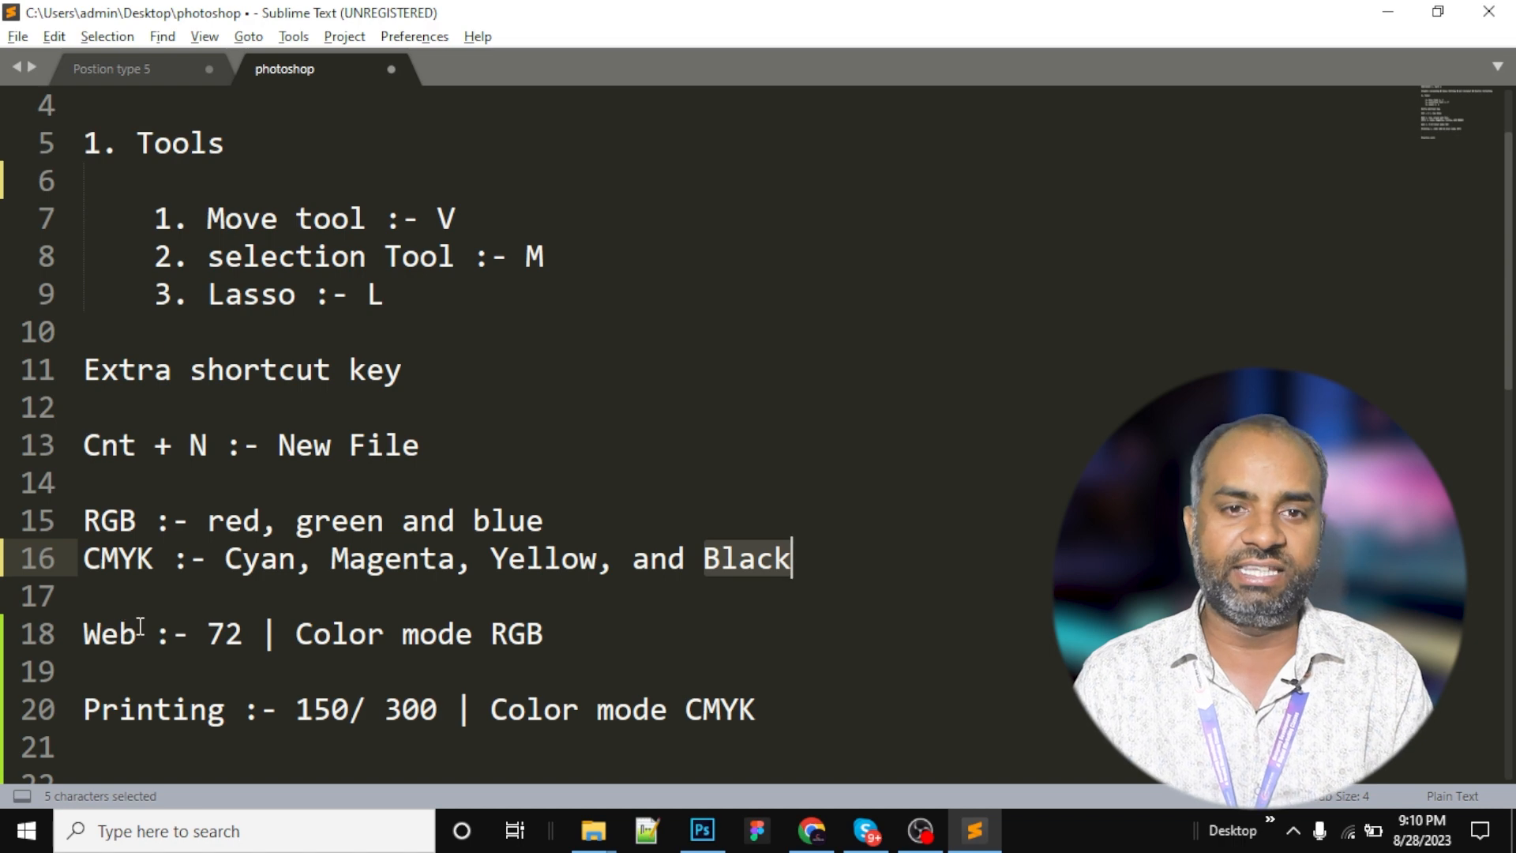
Switch to Photoshop and create the new document with 72 pixels/inch resolution and RGB Color mode.
left_click(702, 830)
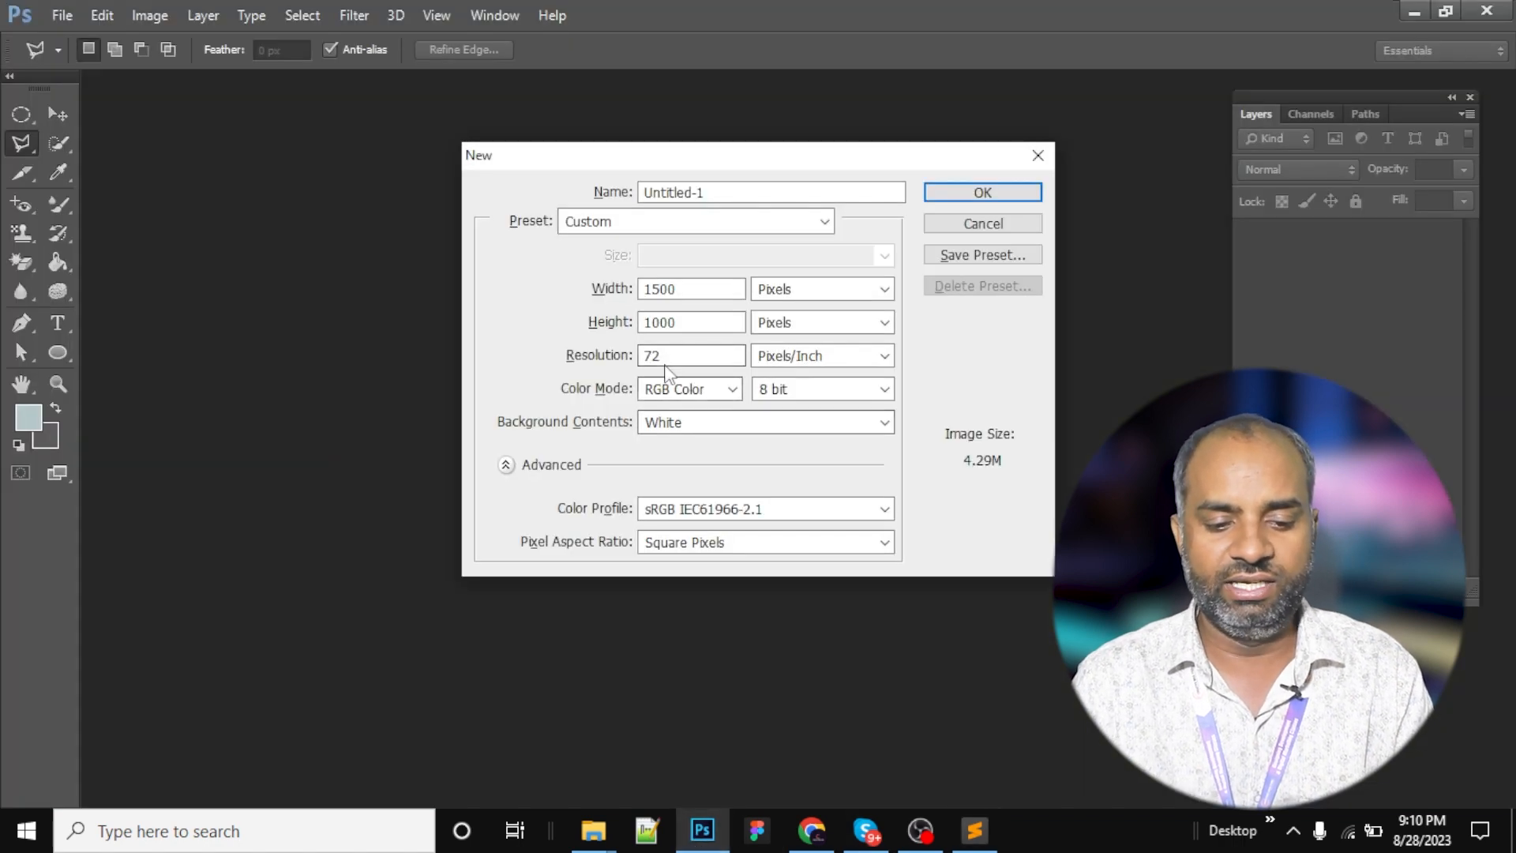
double_click(688, 357)
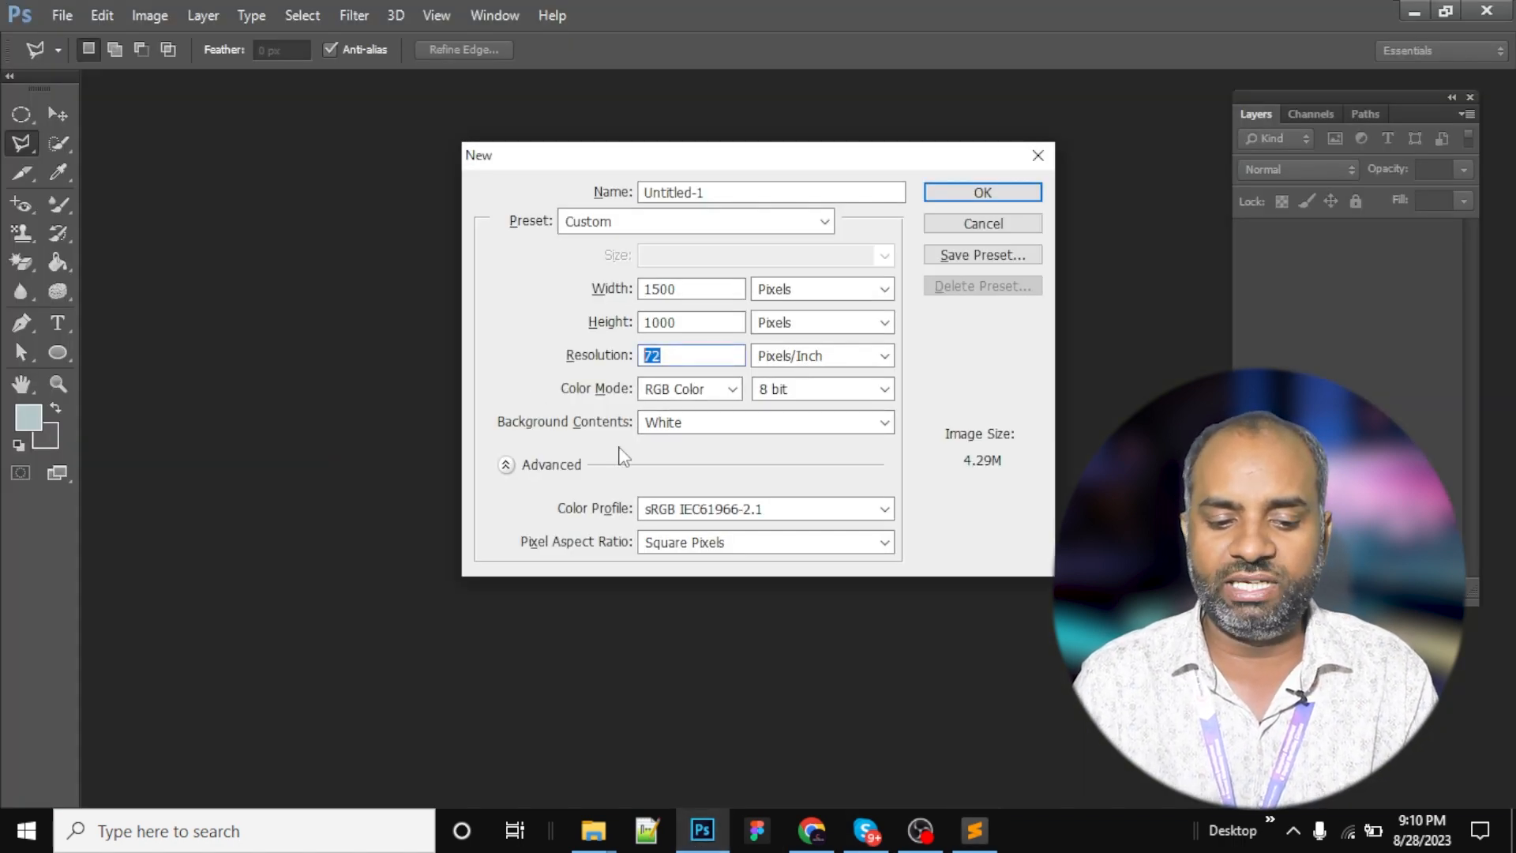
left_click(733, 389)
left_click(680, 447)
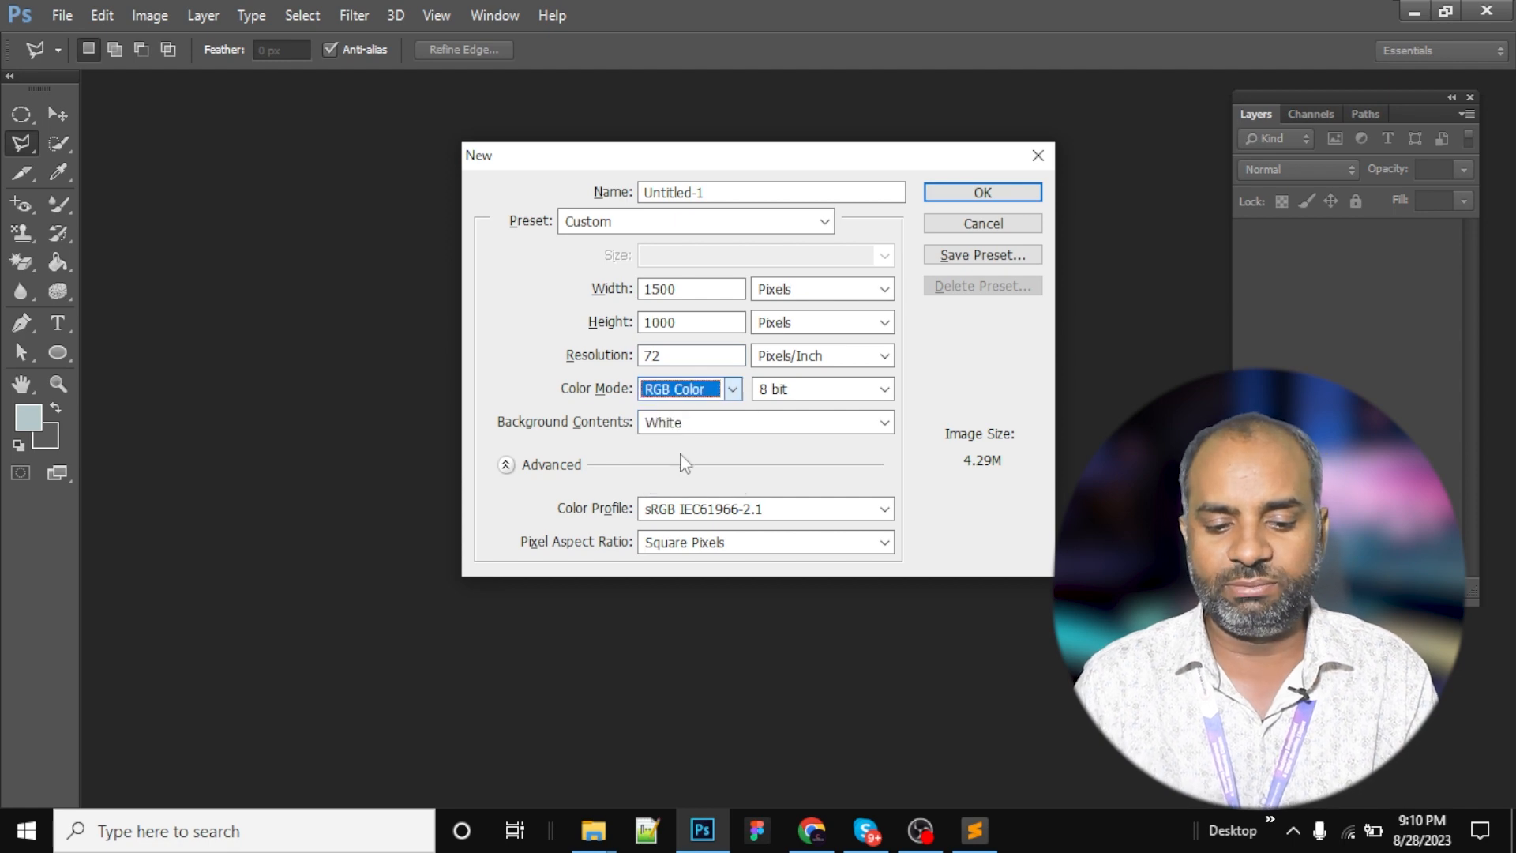
left_click(997, 196)
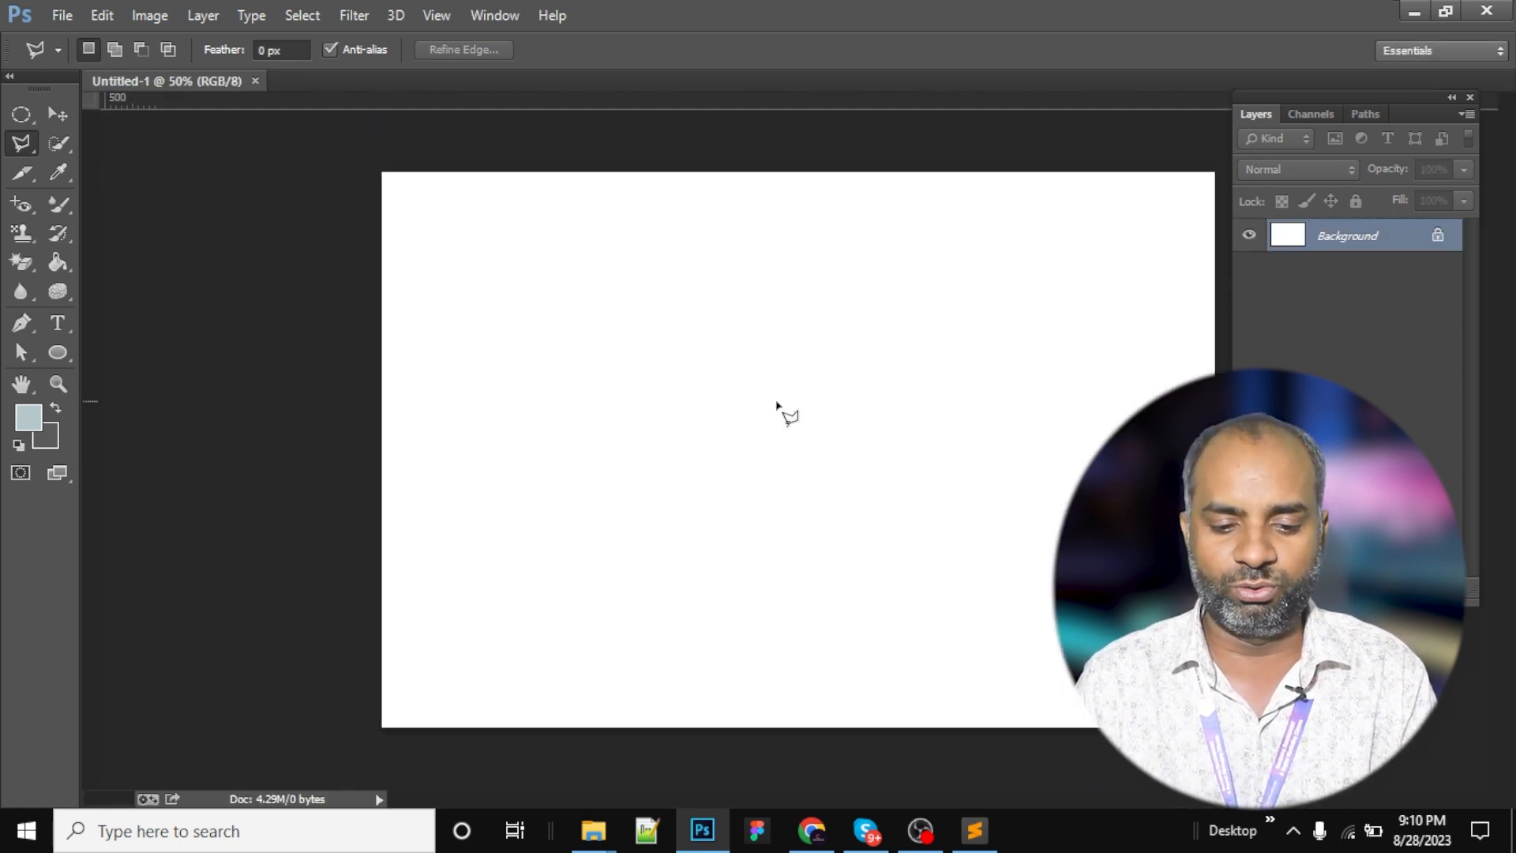
Activate the Move tool and fit the blank canvas on screen.
key("v")
right_click(762, 300)
left_click(823, 371)
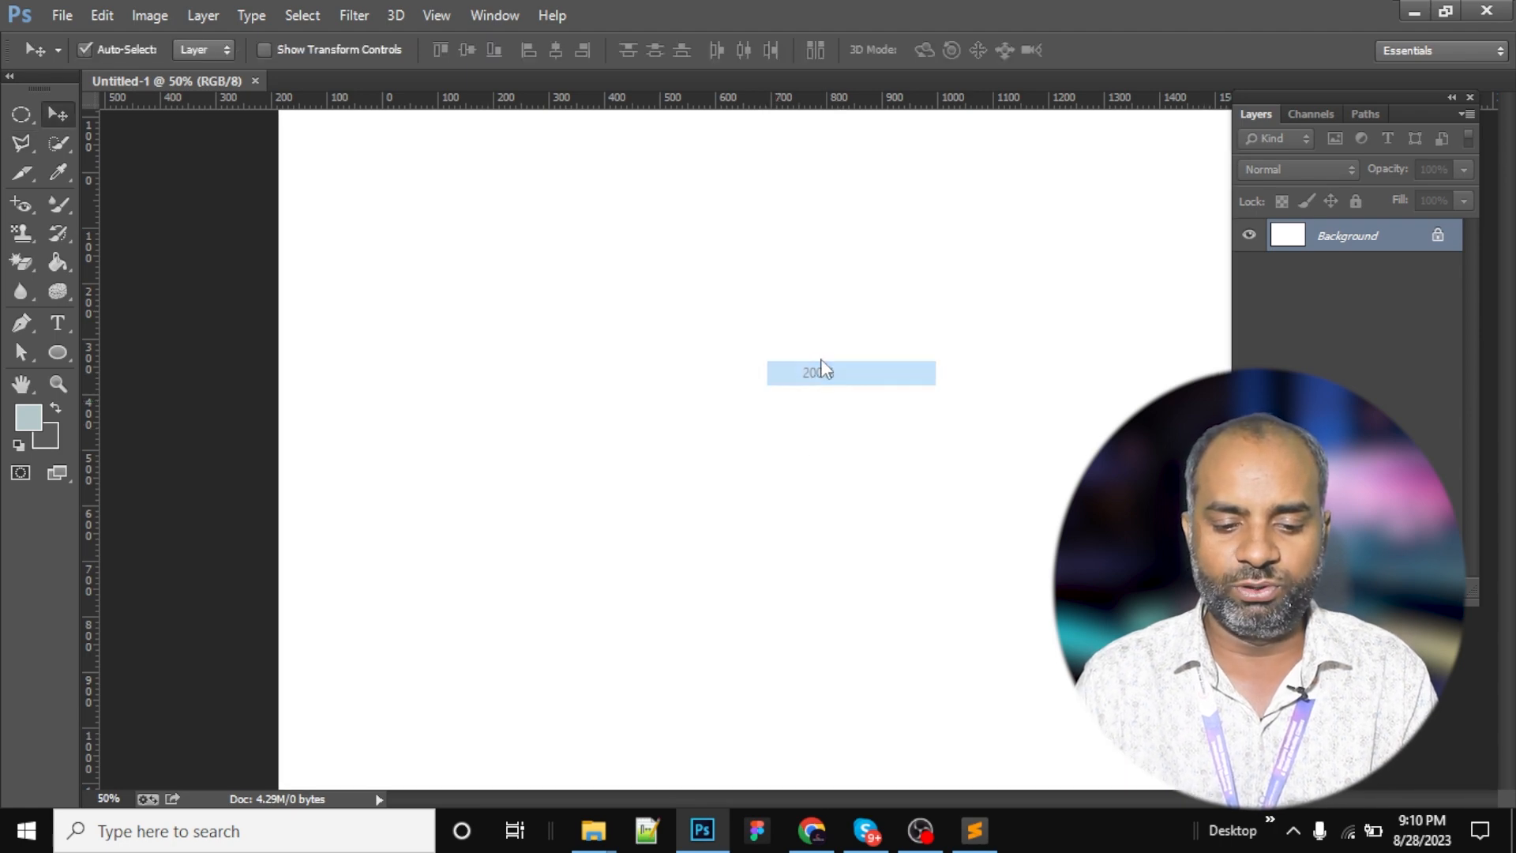
right_click(718, 345)
left_click(746, 360)
right_click(730, 294)
left_click(631, 269)
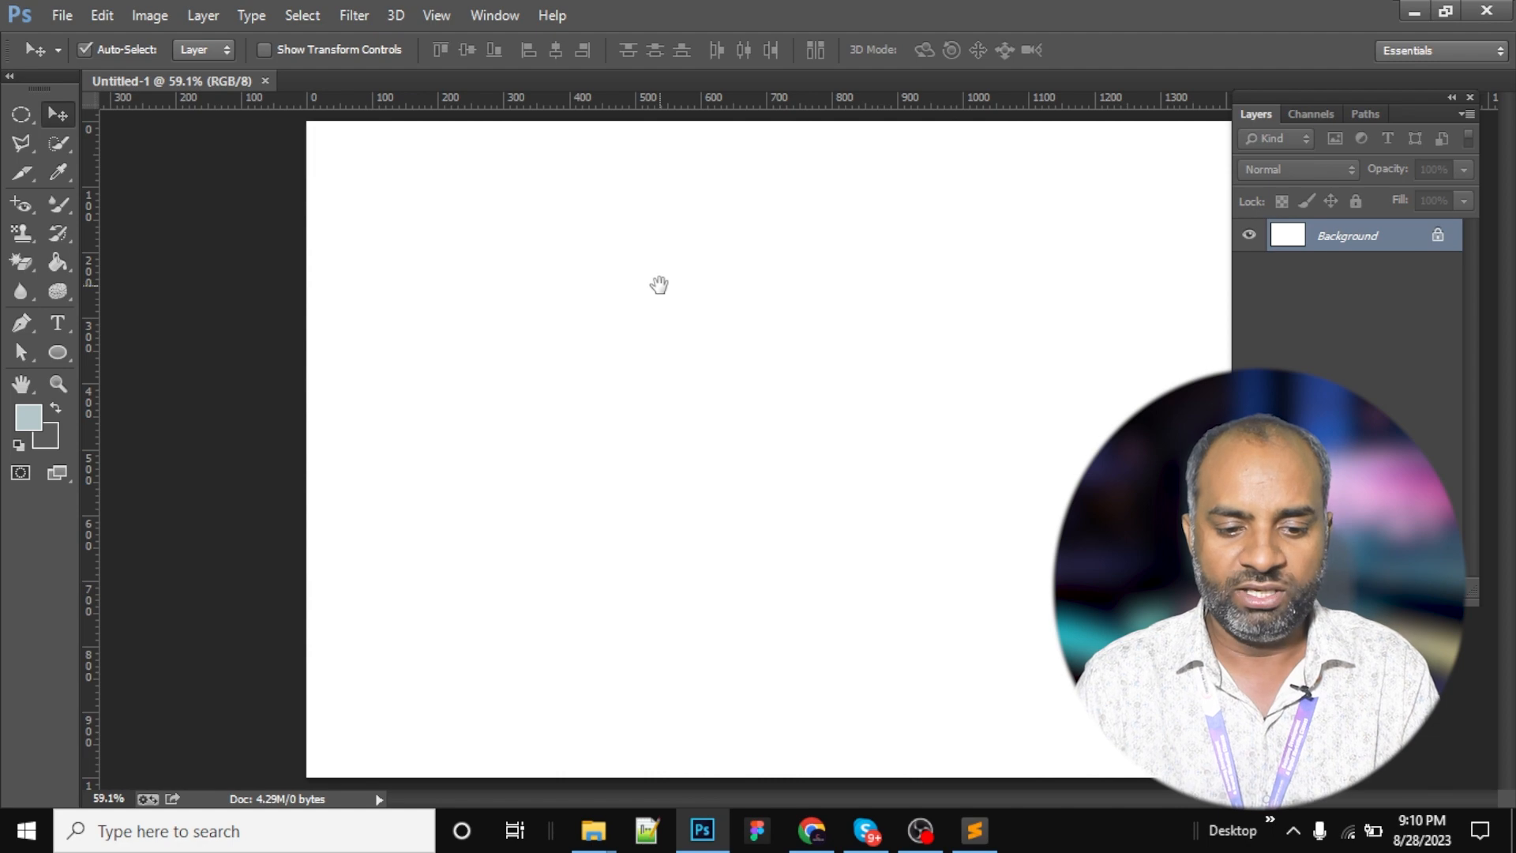
View the blank canvas at 100% and at 200% zoom.
right_click(669, 228)
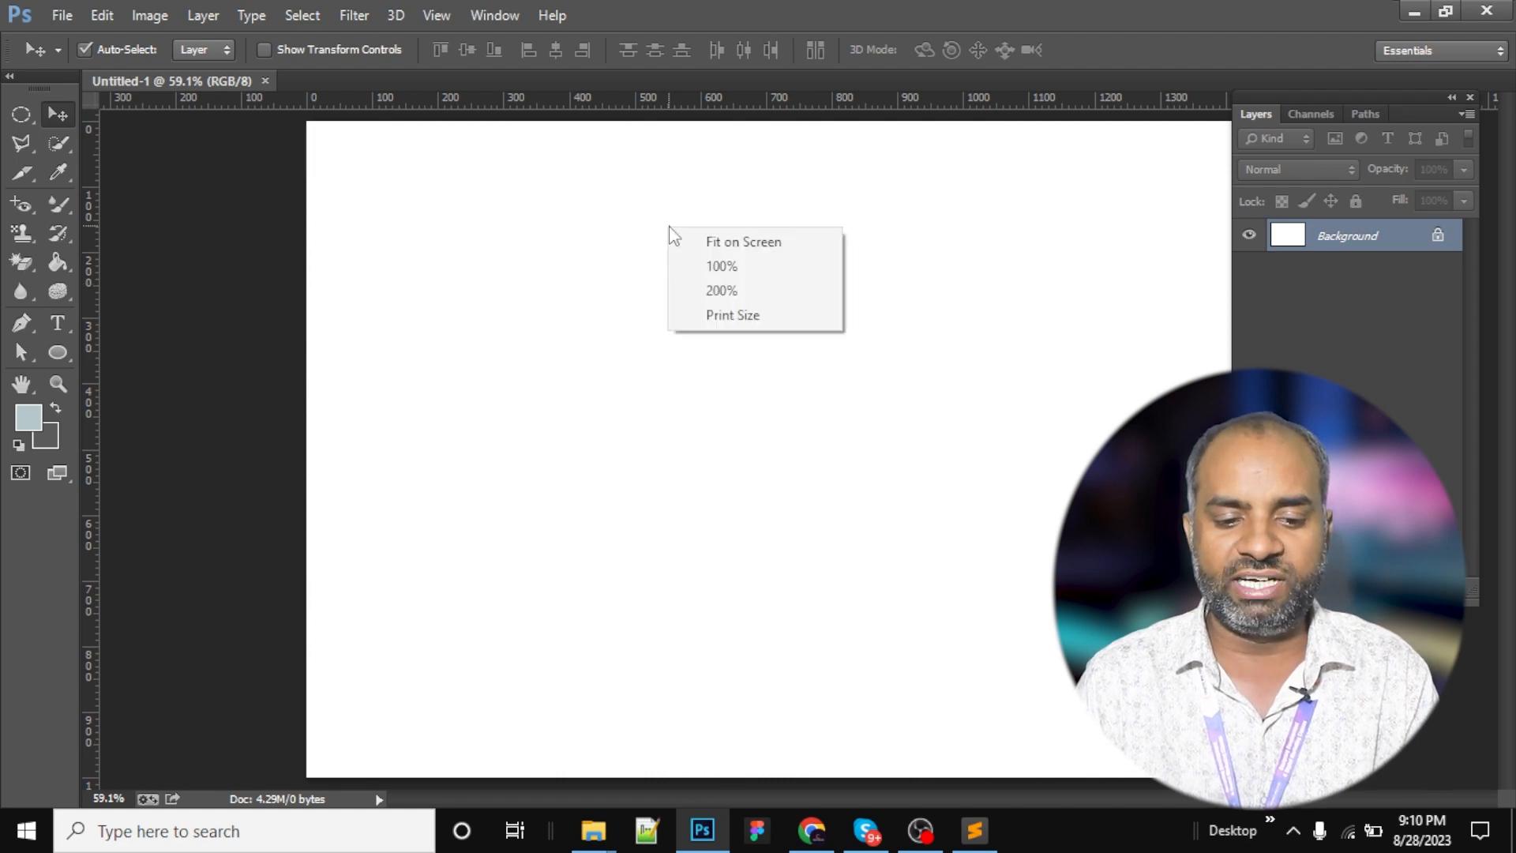
left_click(764, 271)
right_click(620, 231)
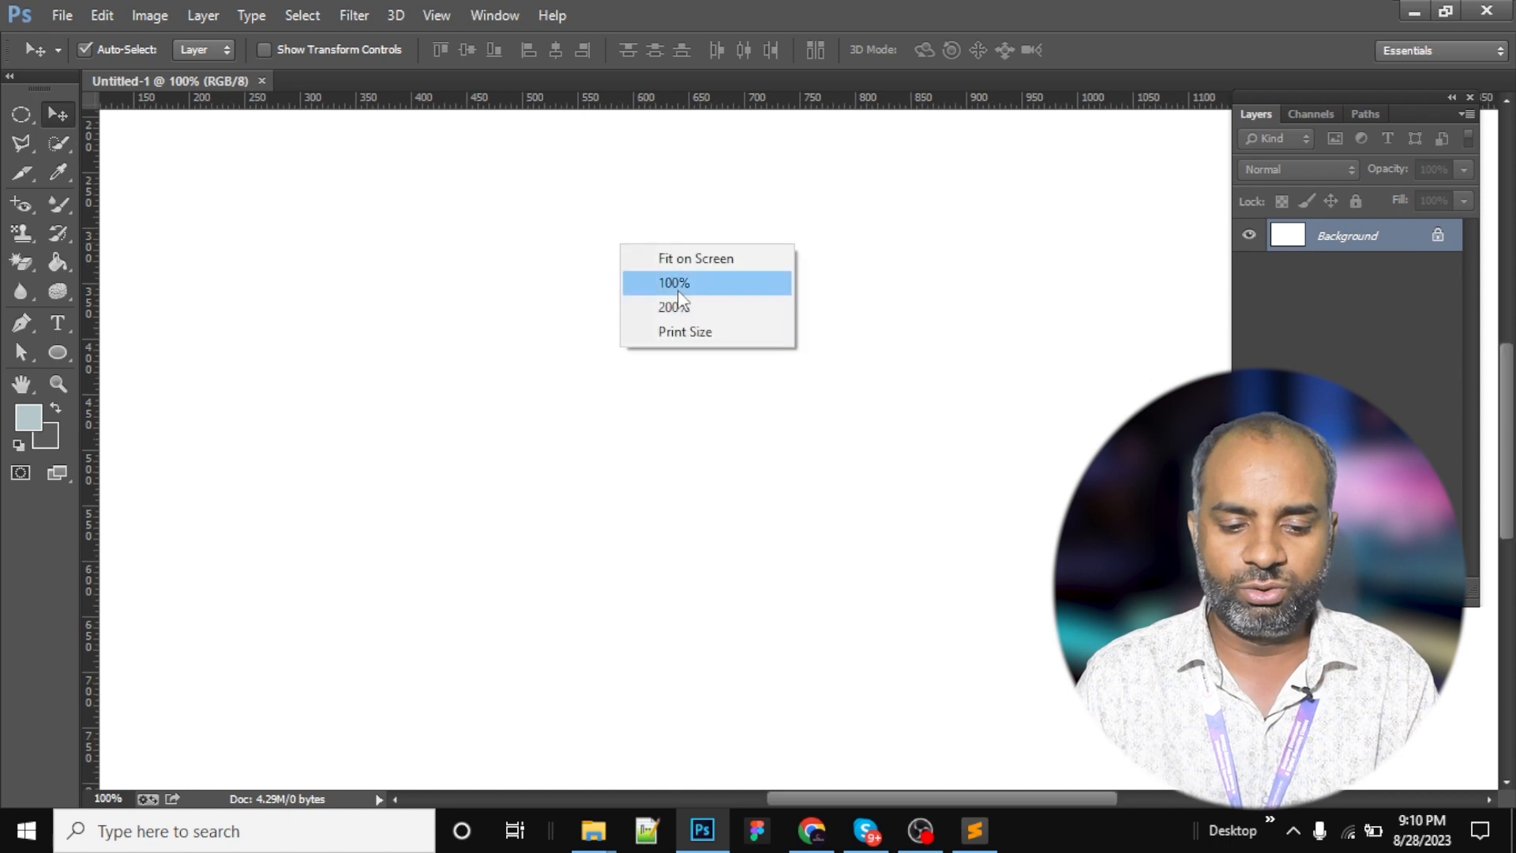
left_click(681, 285)
right_click(661, 247)
left_click(680, 308)
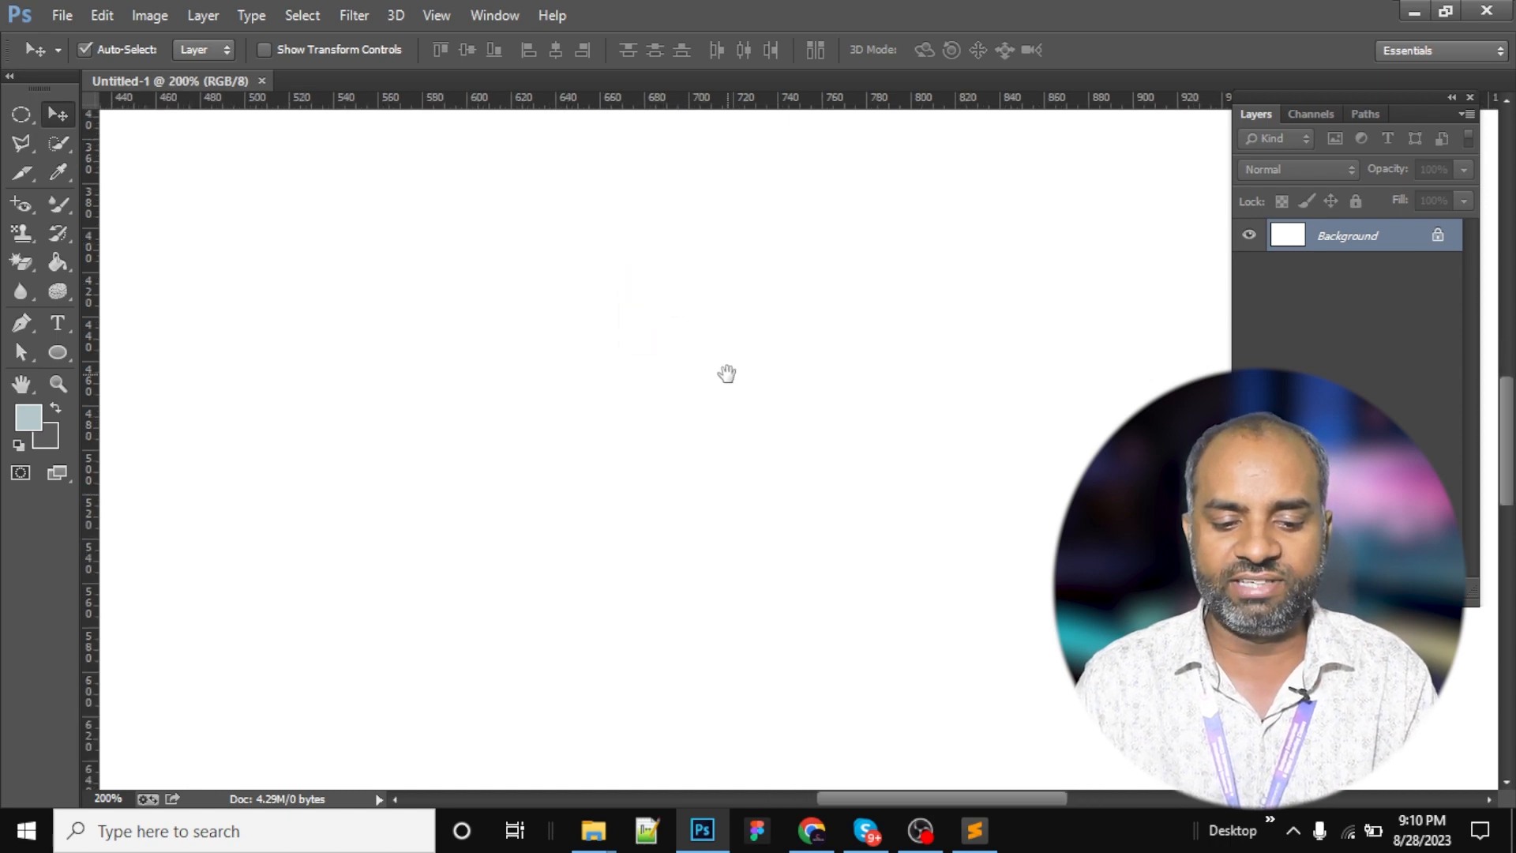
Compare the Print Size and 100% zoom presets on the canvas, finishing at 200%.
right_click(673, 287)
left_click(717, 354)
right_click(684, 353)
left_click(741, 440)
right_click(664, 254)
left_click(721, 296)
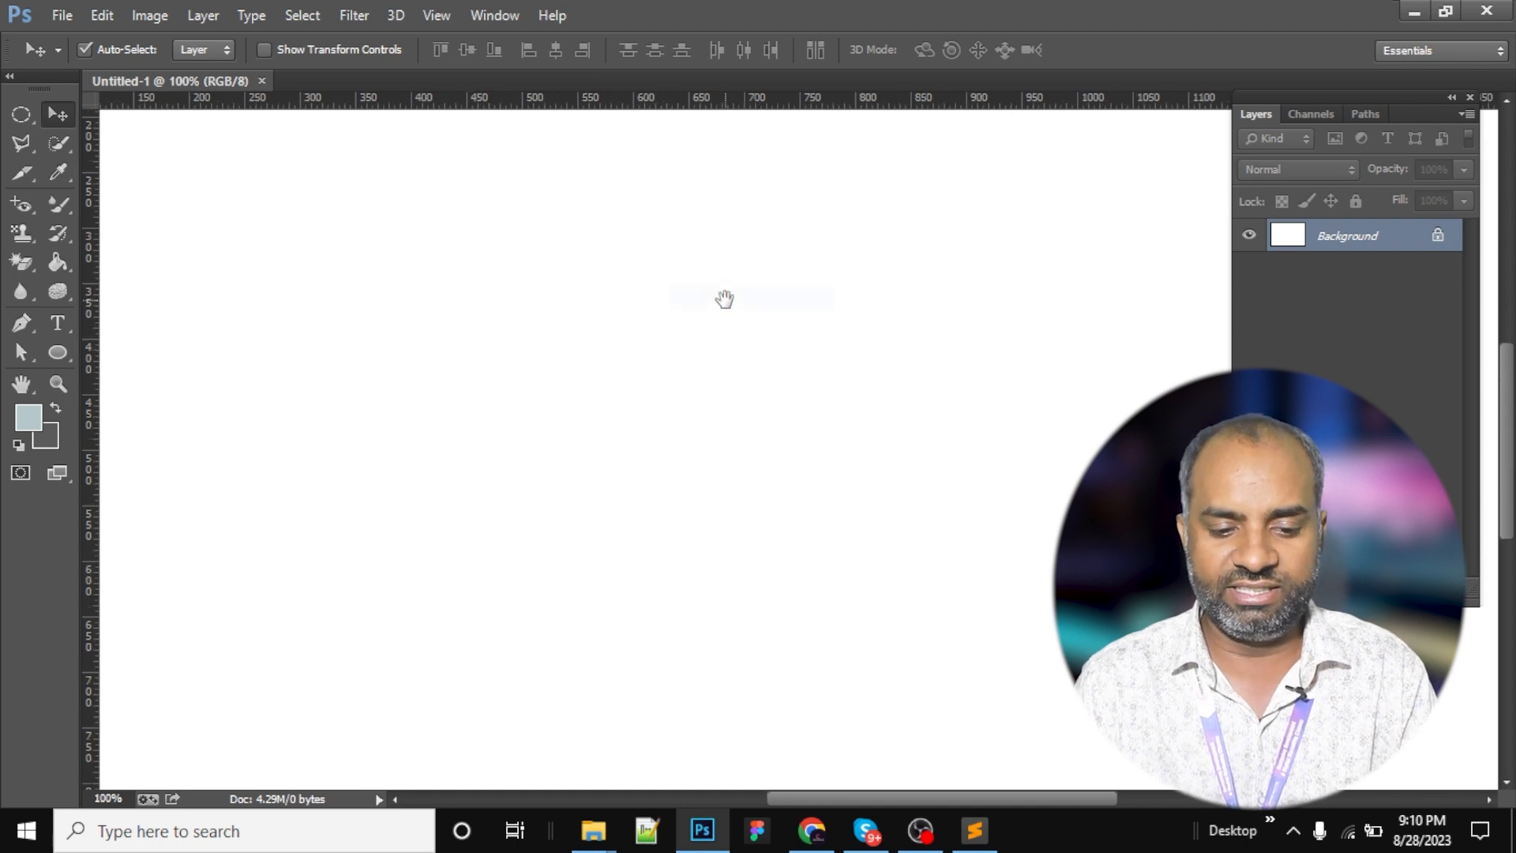
right_click(727, 285)
left_click(761, 329)
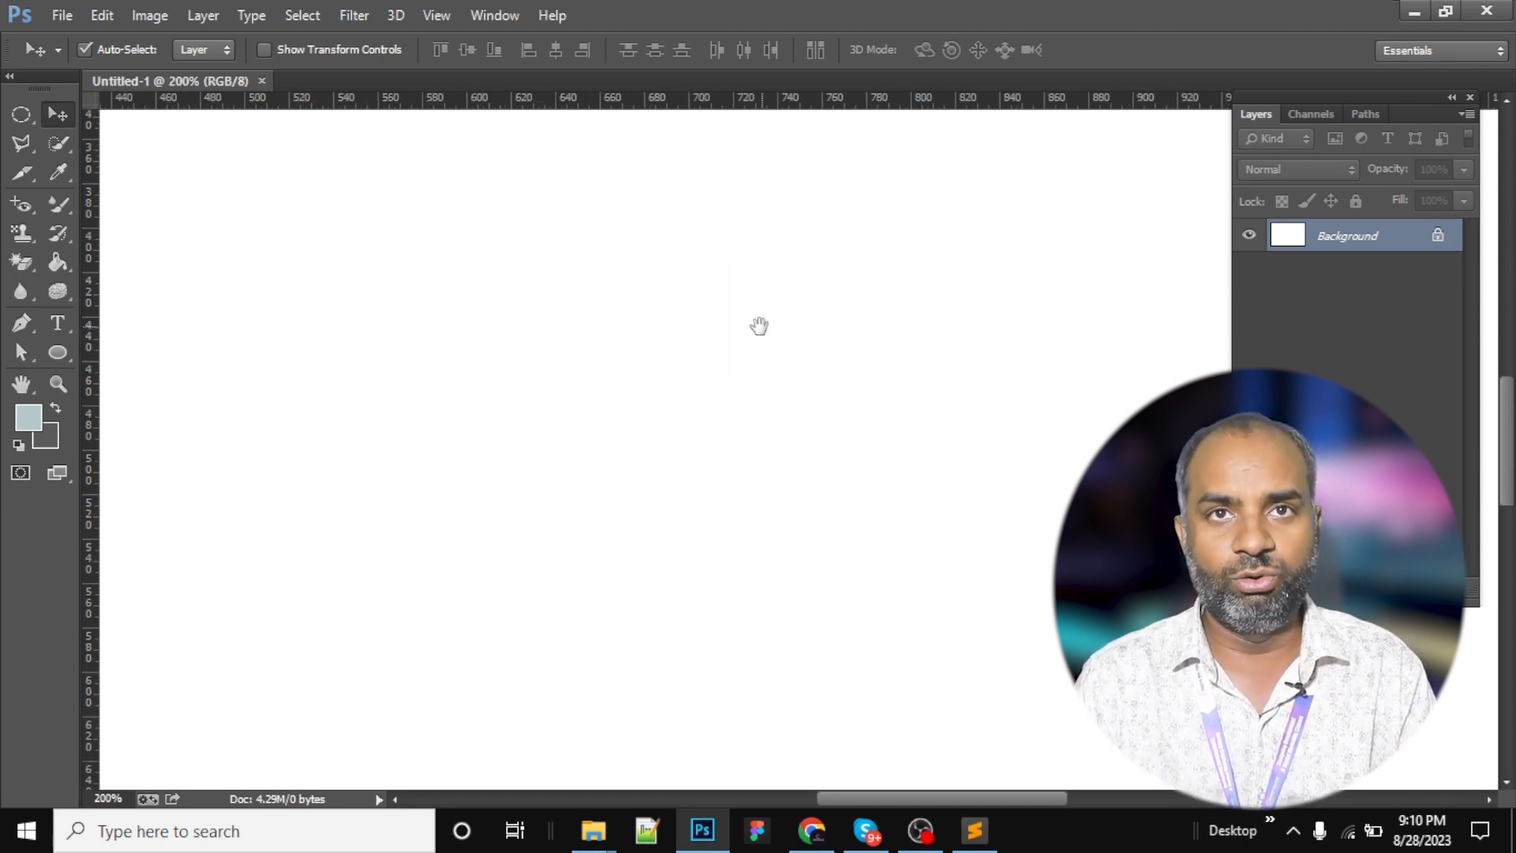
Fit the canvas on screen and collapse the toolbox to a single column.
right_click(641, 286)
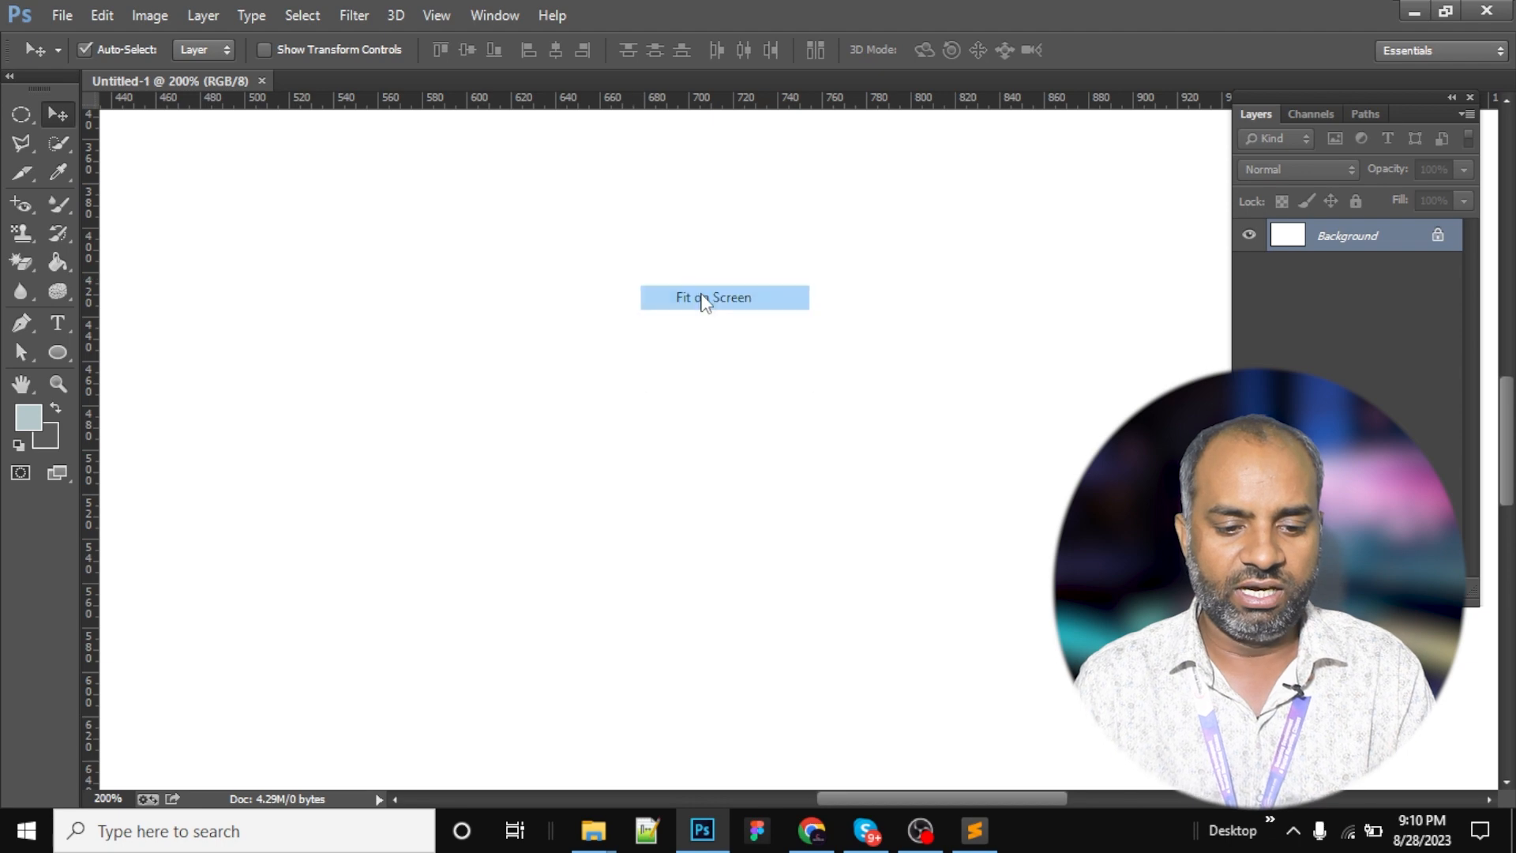
left_click(707, 297)
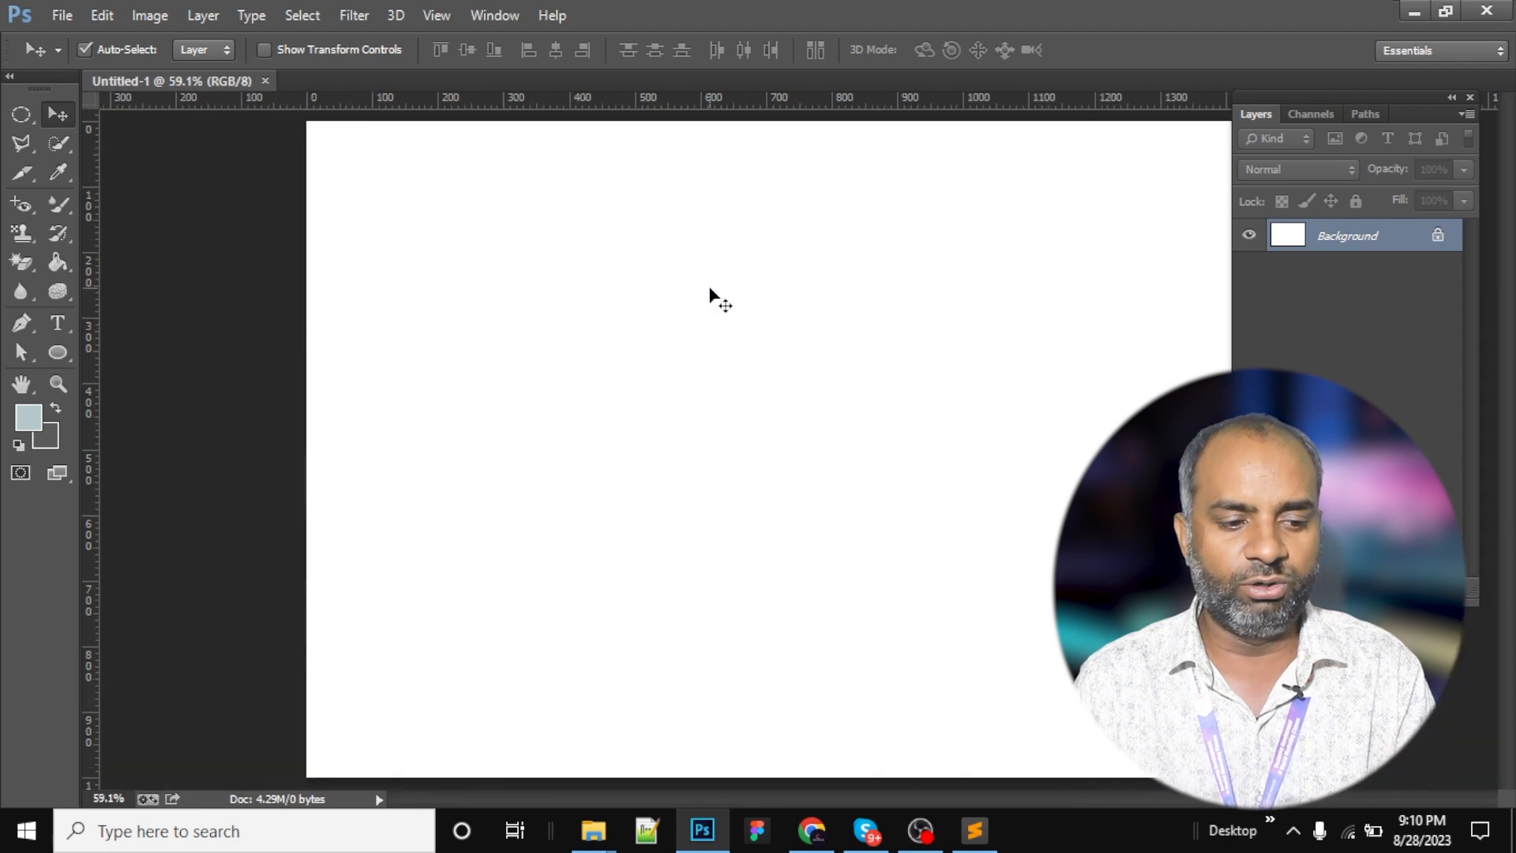
left_click(10, 77)
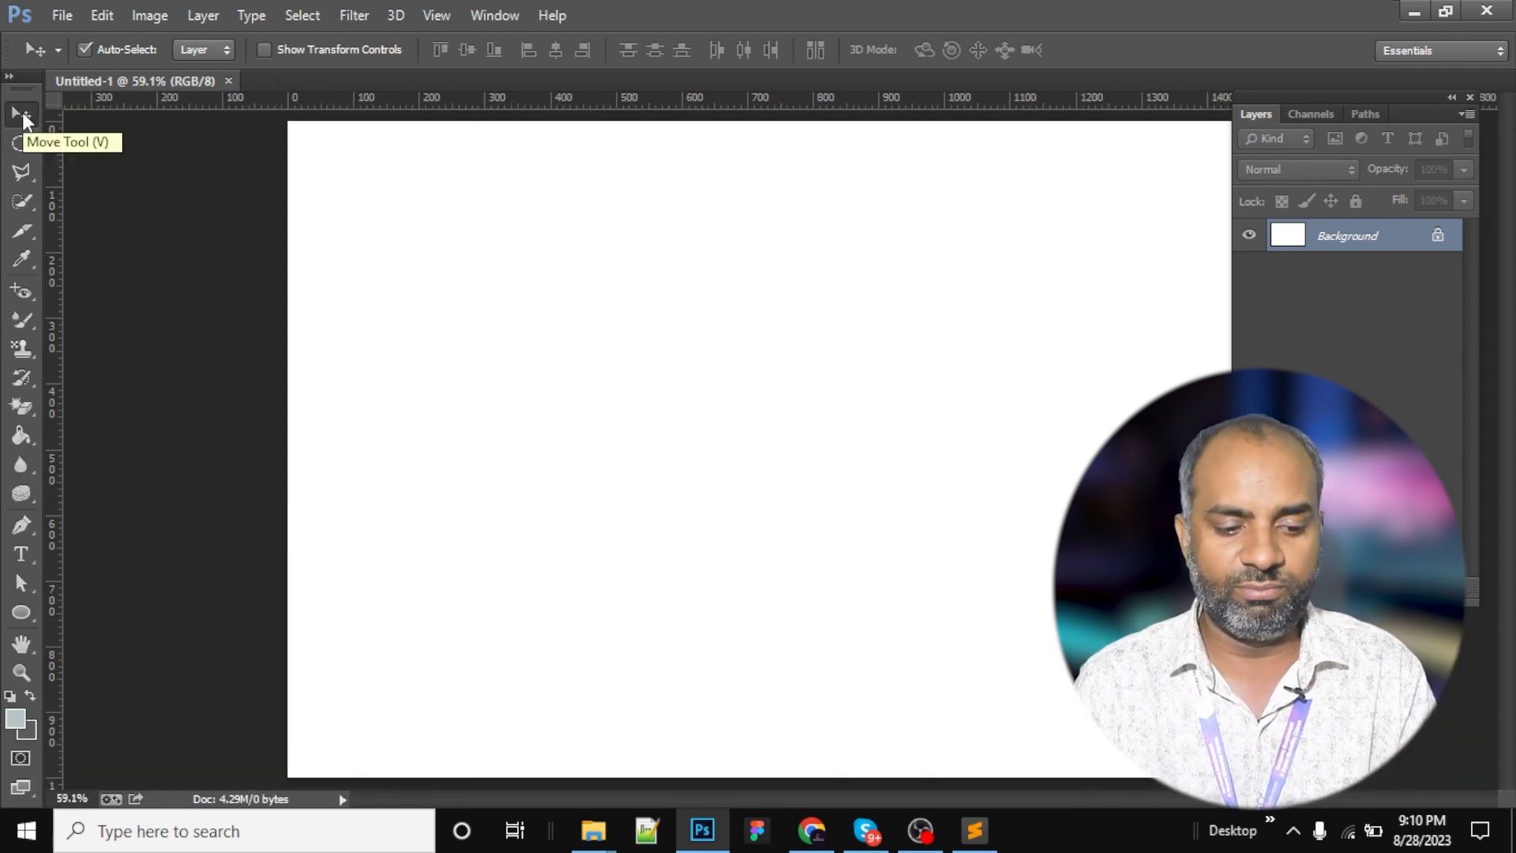
left_click(828, 842)
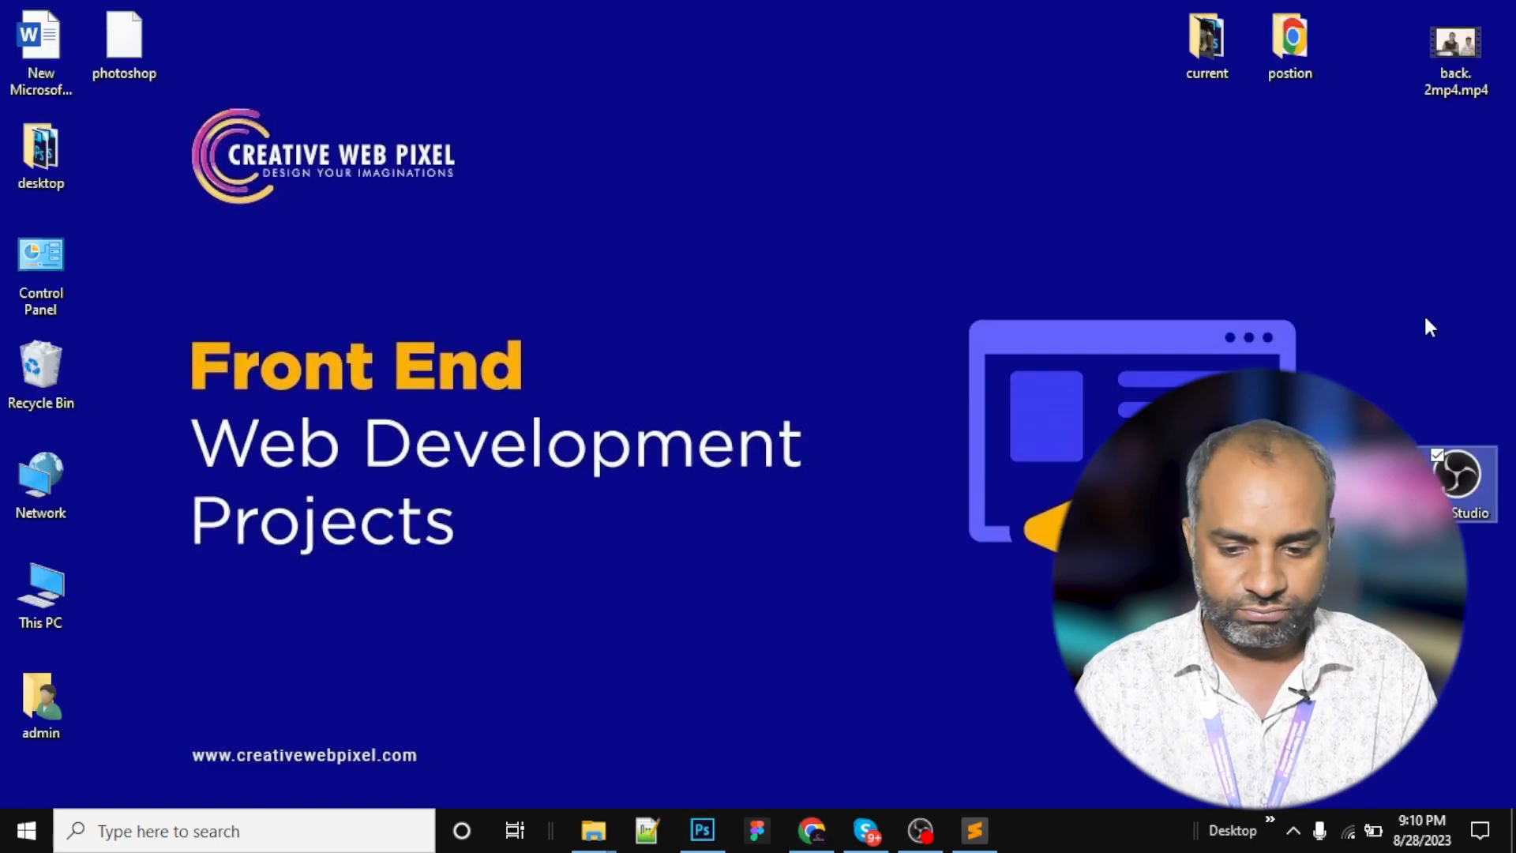
double_click(1207, 39)
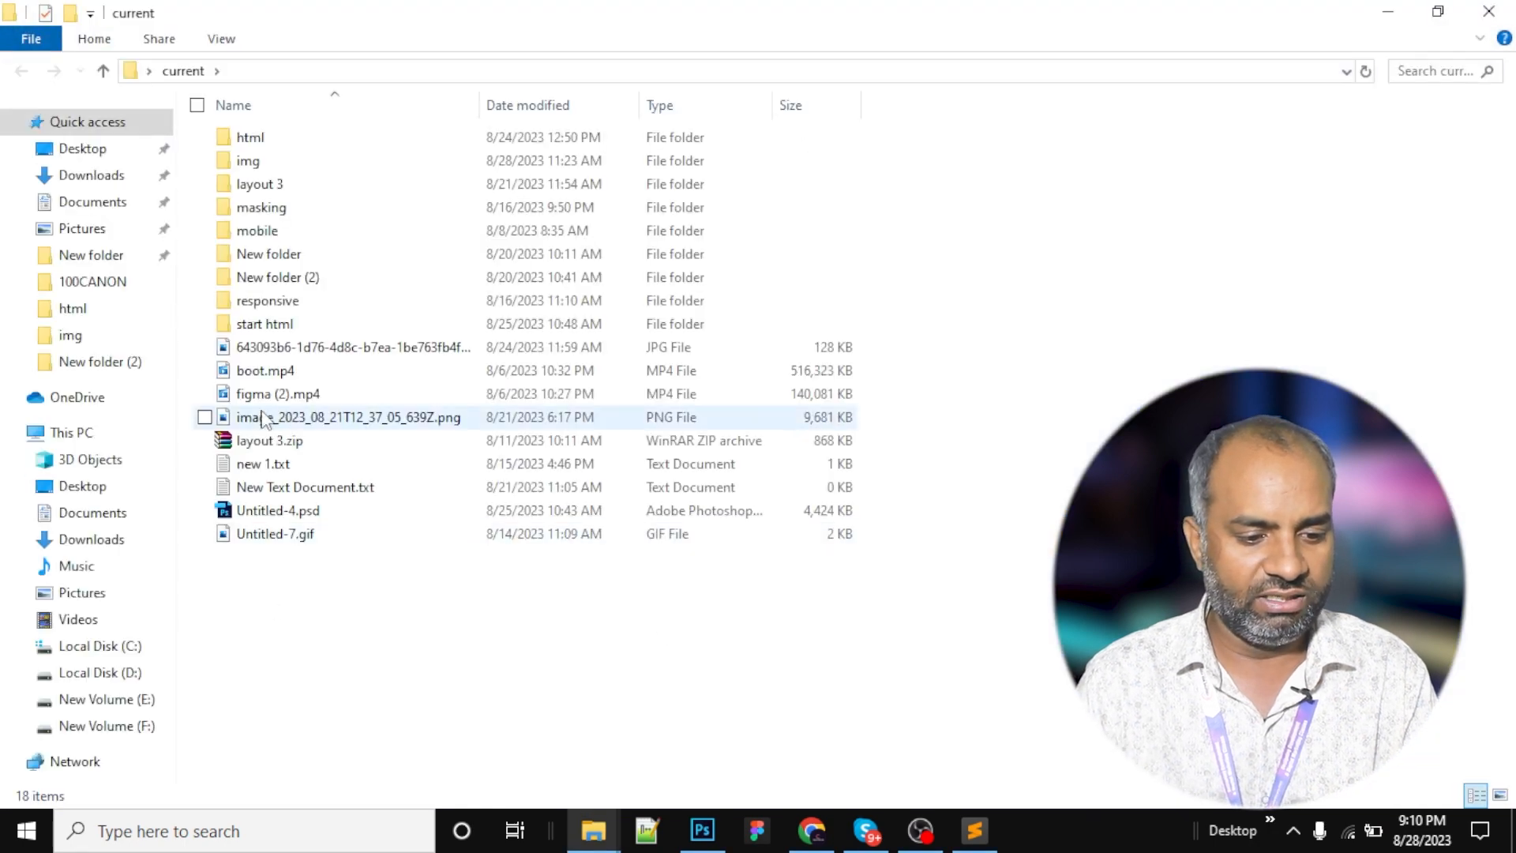
left_click_drag(251, 370, 446, 510)
key("alt+Tab")
key("alt+shift+Tab")
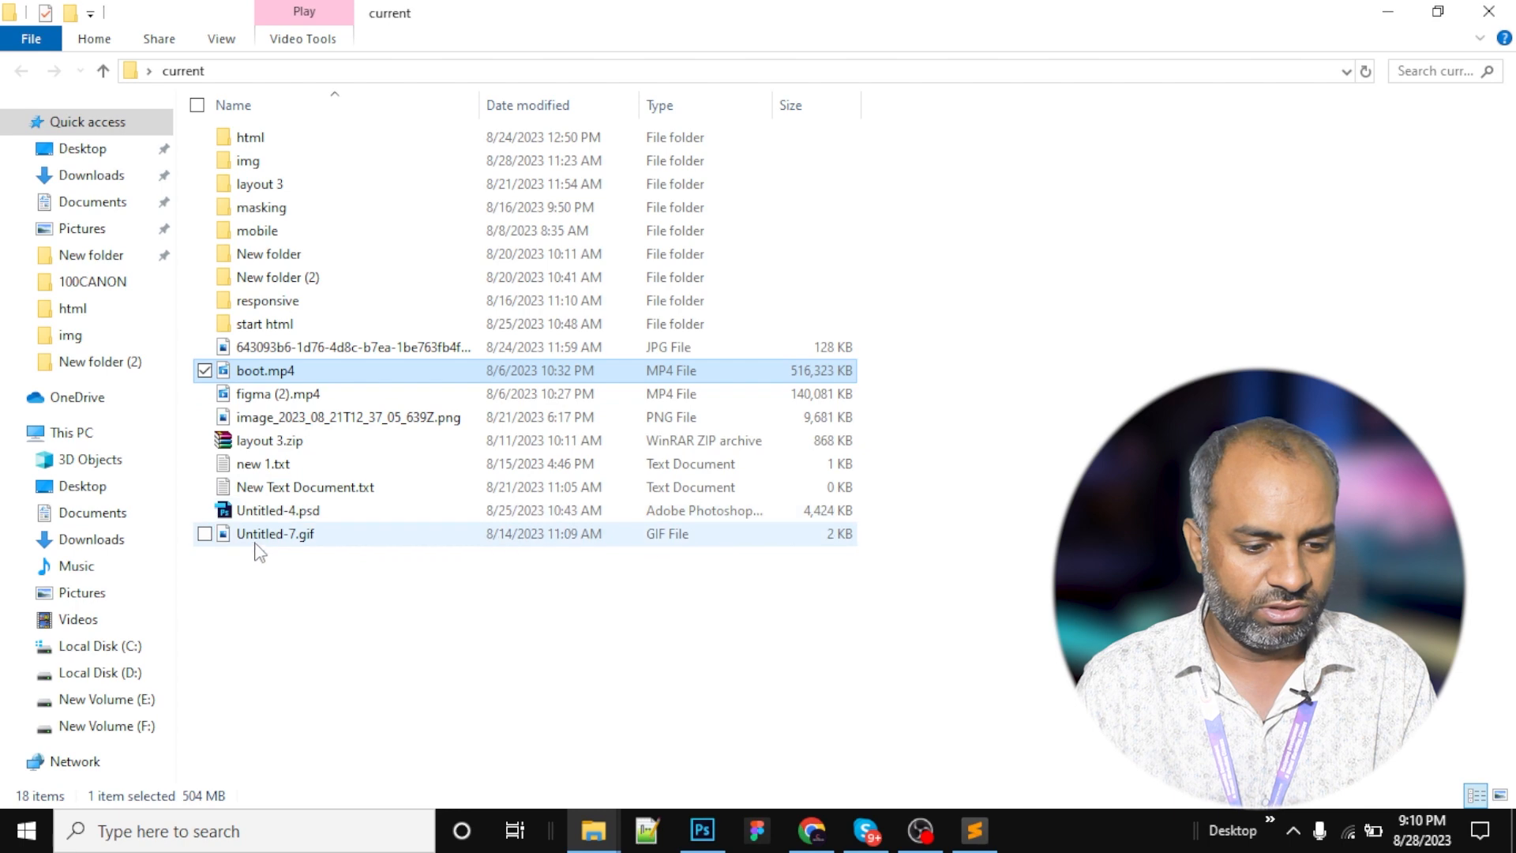
key("alt+Tab")
key("alt+Tab")
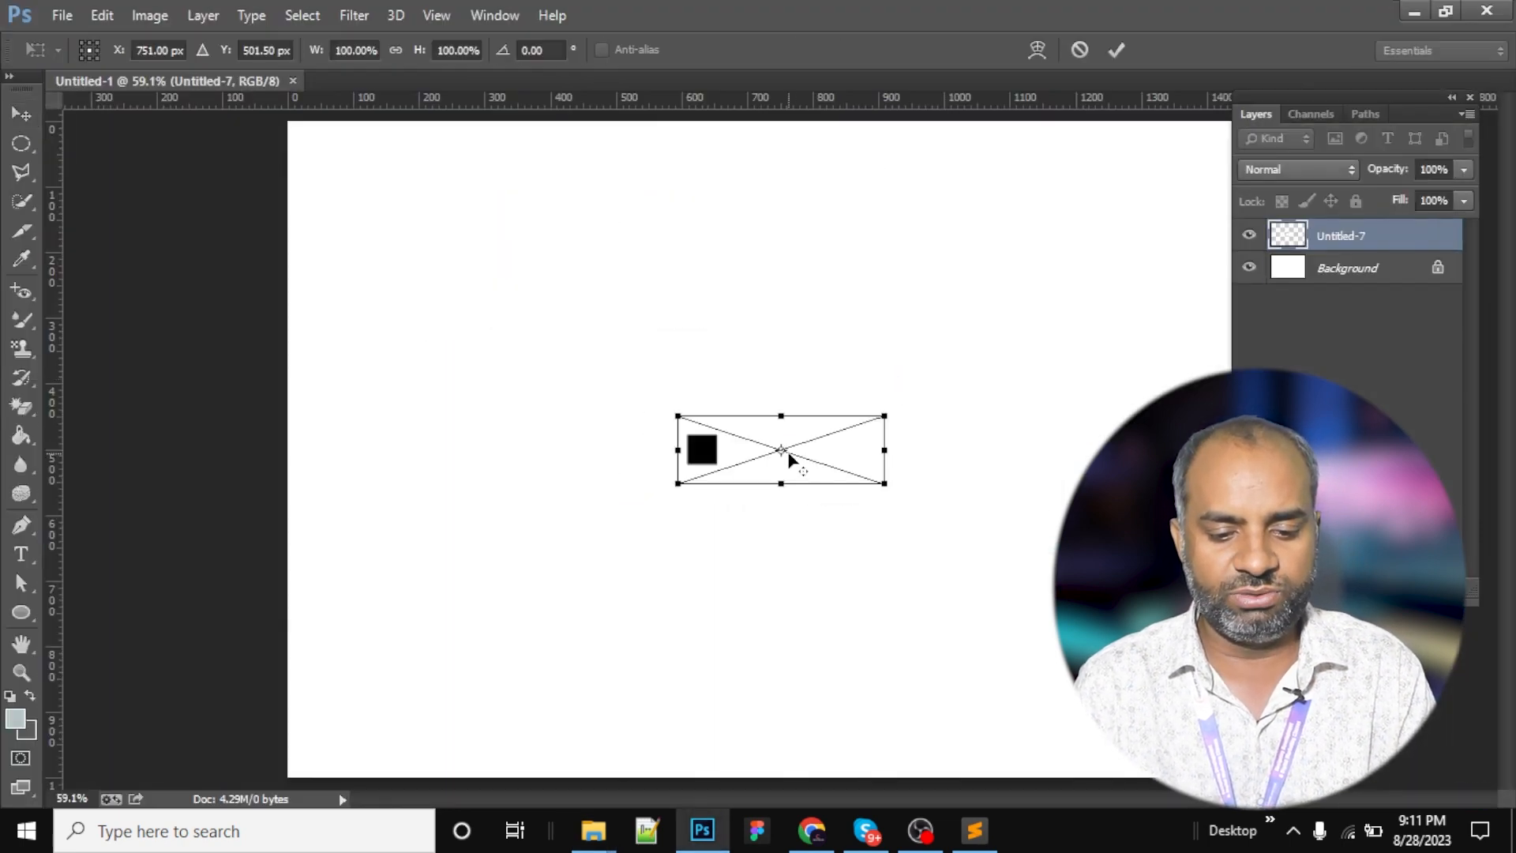
key("Escape")
Switch to Chrome and search Google Images for "flower".
key("alt+Tab")
key("alt+Tab")
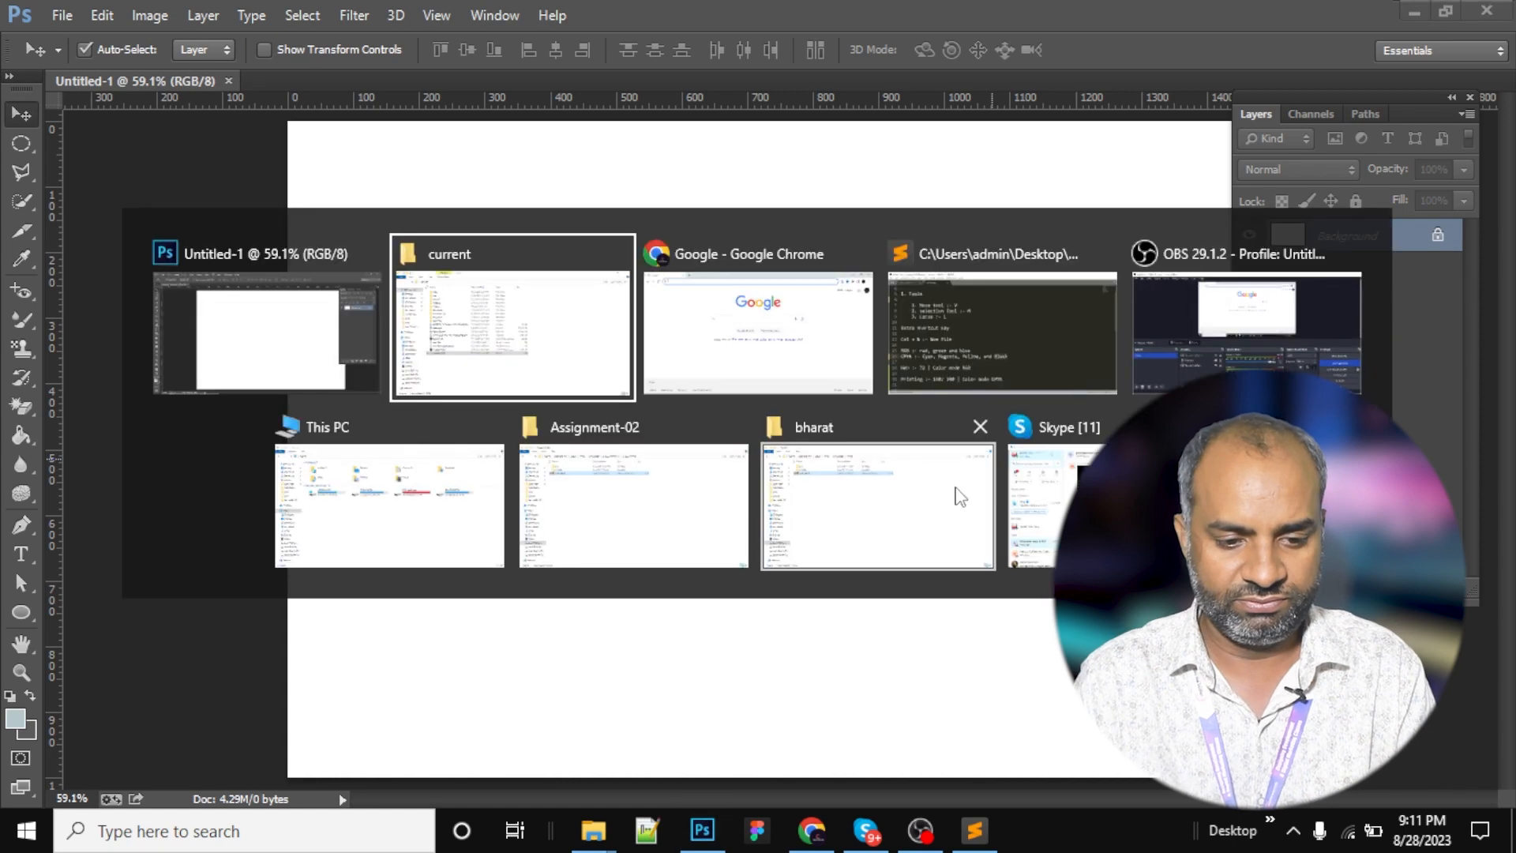
type("flower")
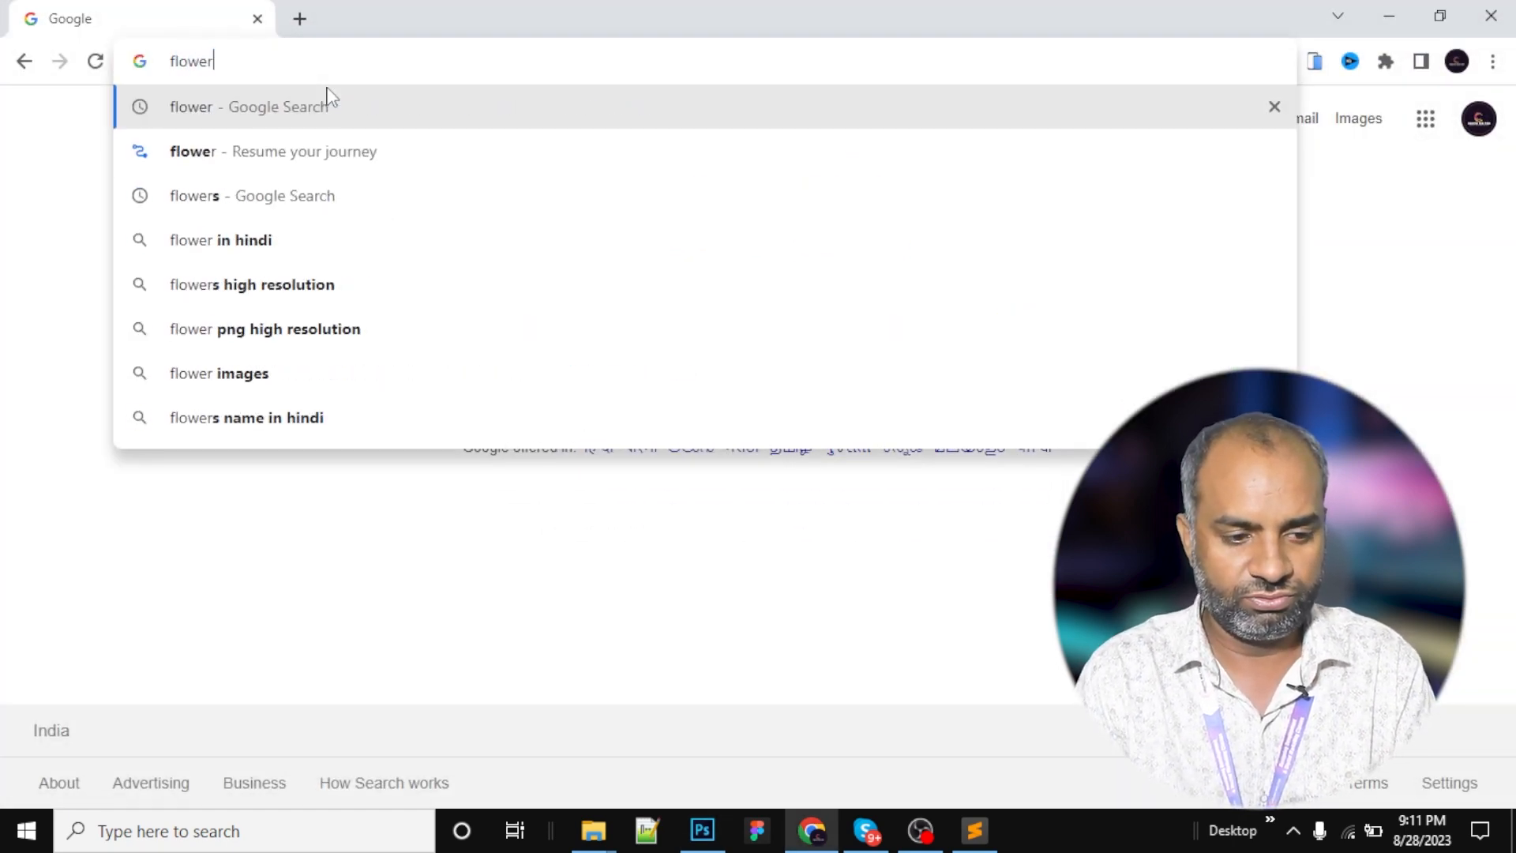
key("Return")
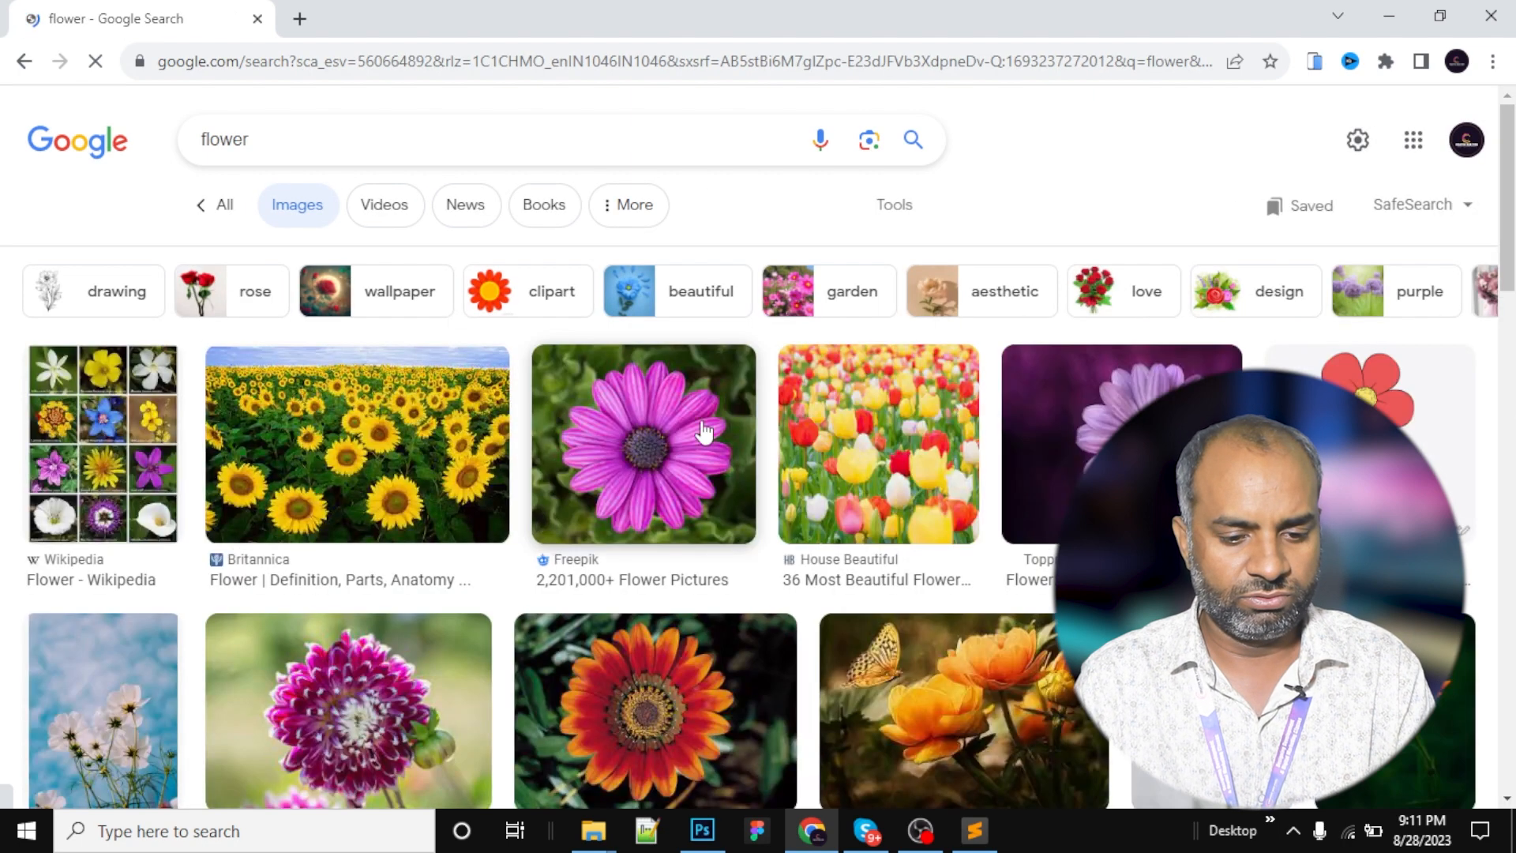
Copy the purple daisy image, paste it into the Photoshop document and shift it left of the canvas center.
right_click(672, 414)
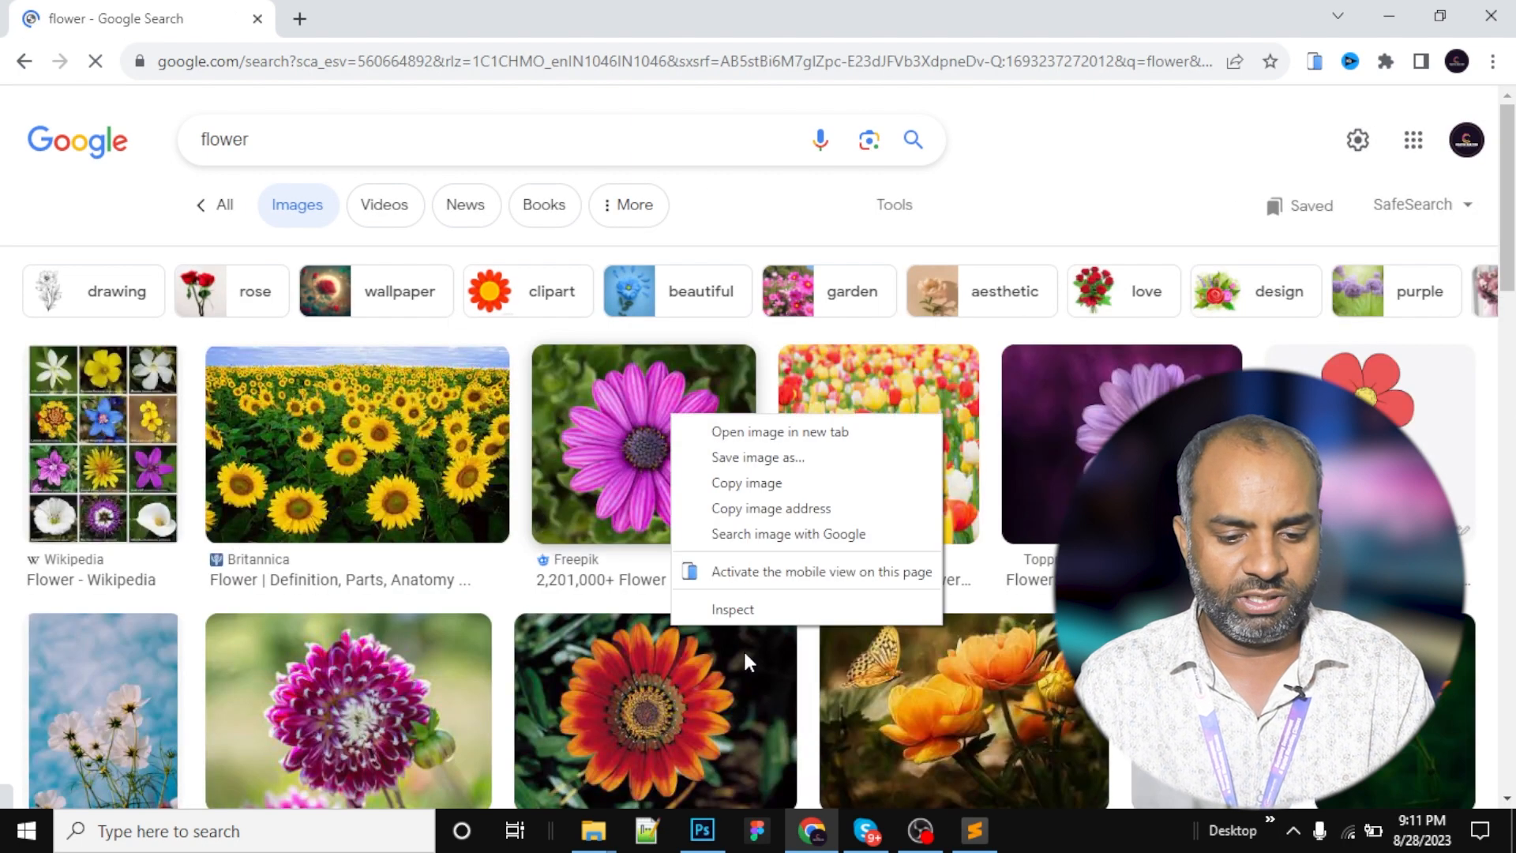
left_click(747, 483)
key("alt+Tab")
key("ctrl+v")
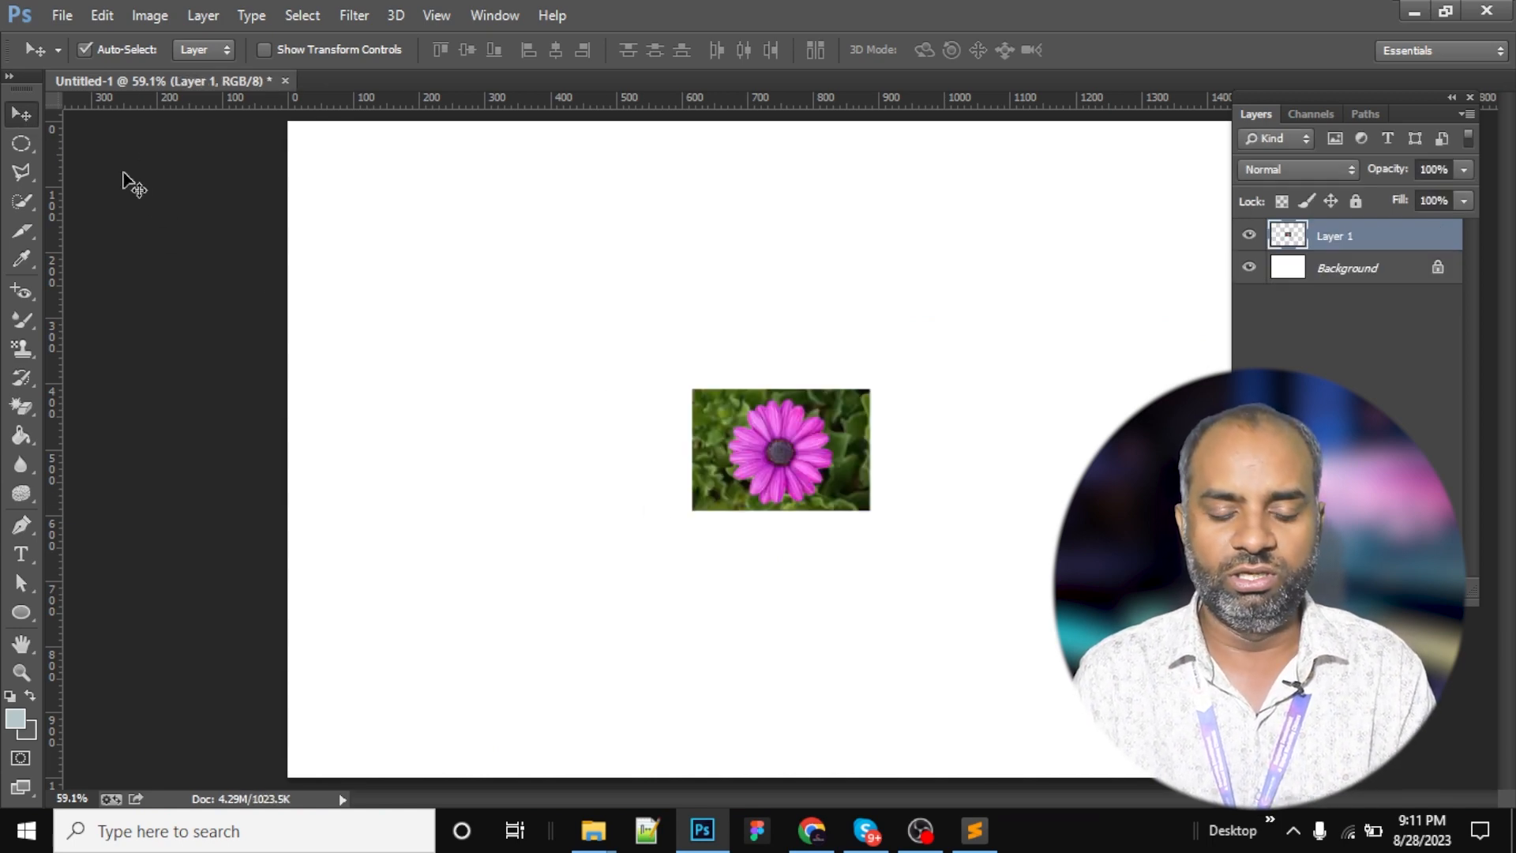
left_click_drag(799, 450, 651, 427)
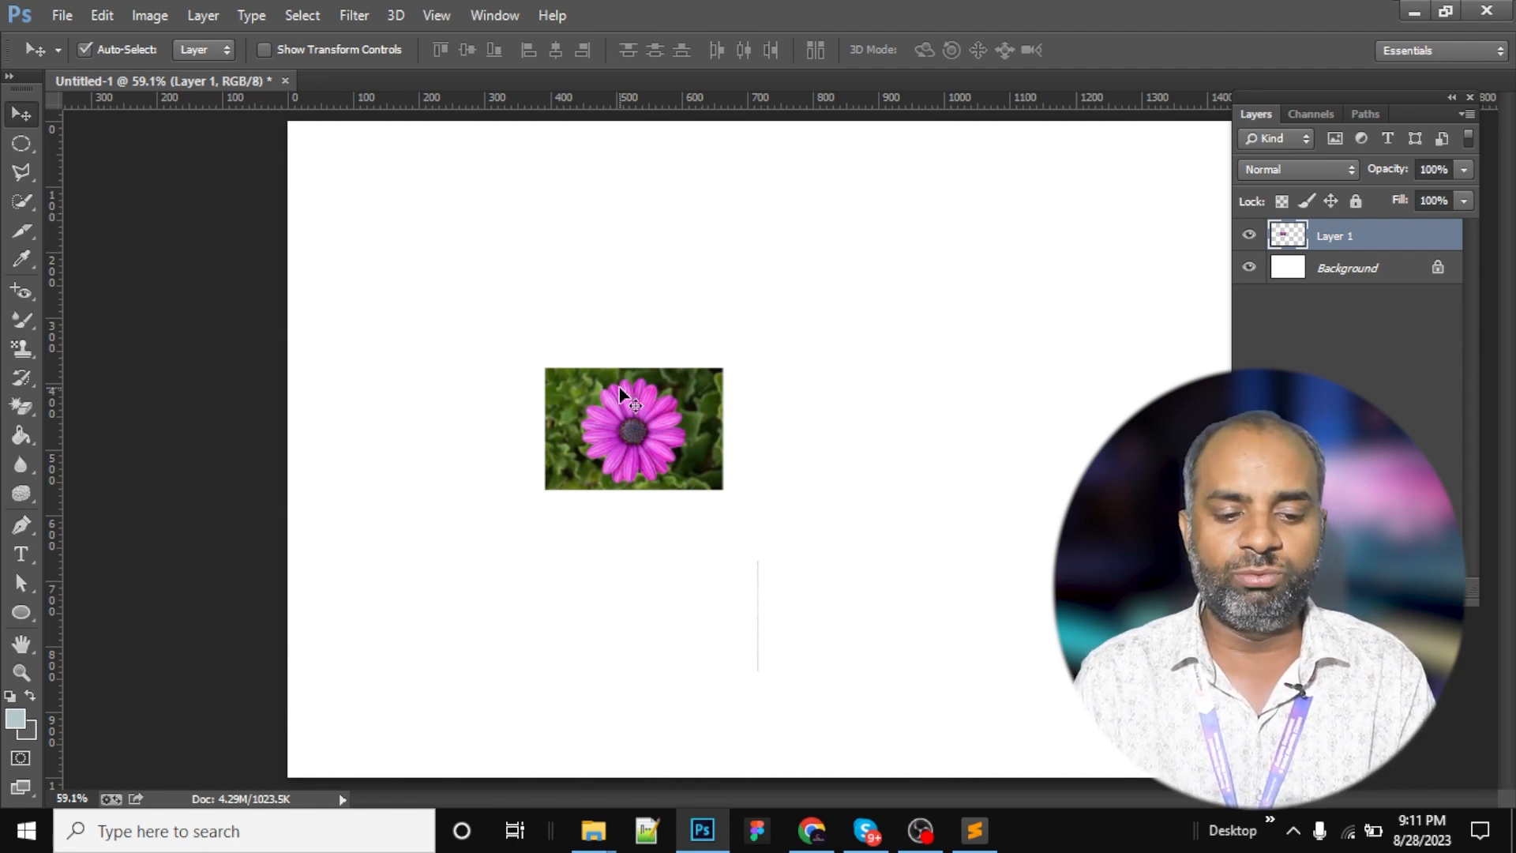
Draw a circular selection right of the flower, fill it with the foreground color on a new layer and deselect.
key("m")
left_click_drag(839, 245, 1063, 463)
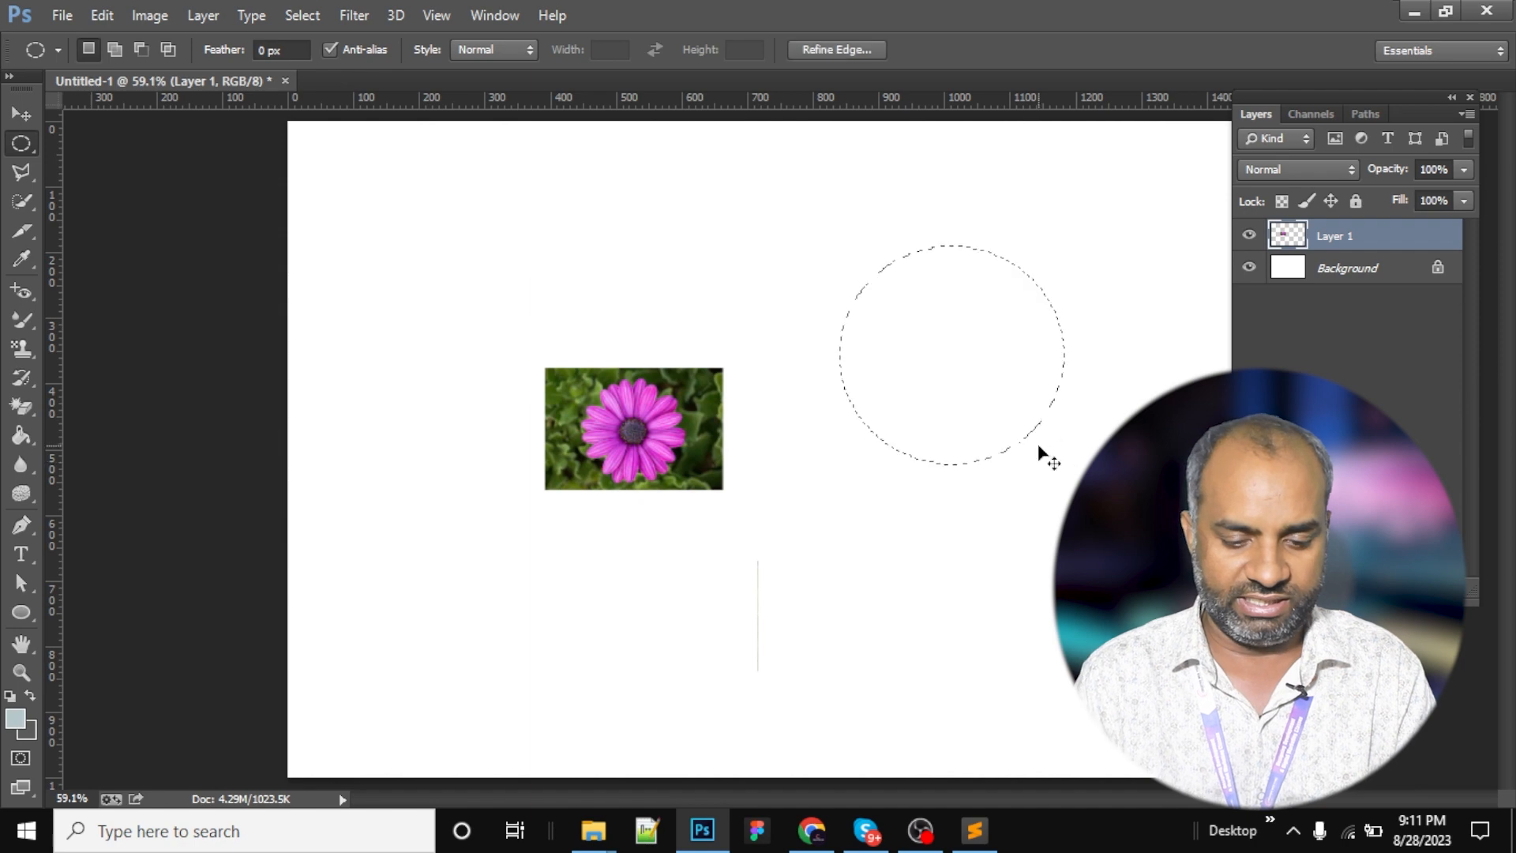
key("ctrl+shift+n")
key("Return")
key("alt+BackSpace")
key("ctrl+d")
Use the Move tool to shift the flower and the circle in turn toward the canvas's upper left.
key("v")
left_click_drag(930, 385, 850, 384)
left_click_drag(632, 426, 502, 322)
left_click_drag(904, 370, 815, 352)
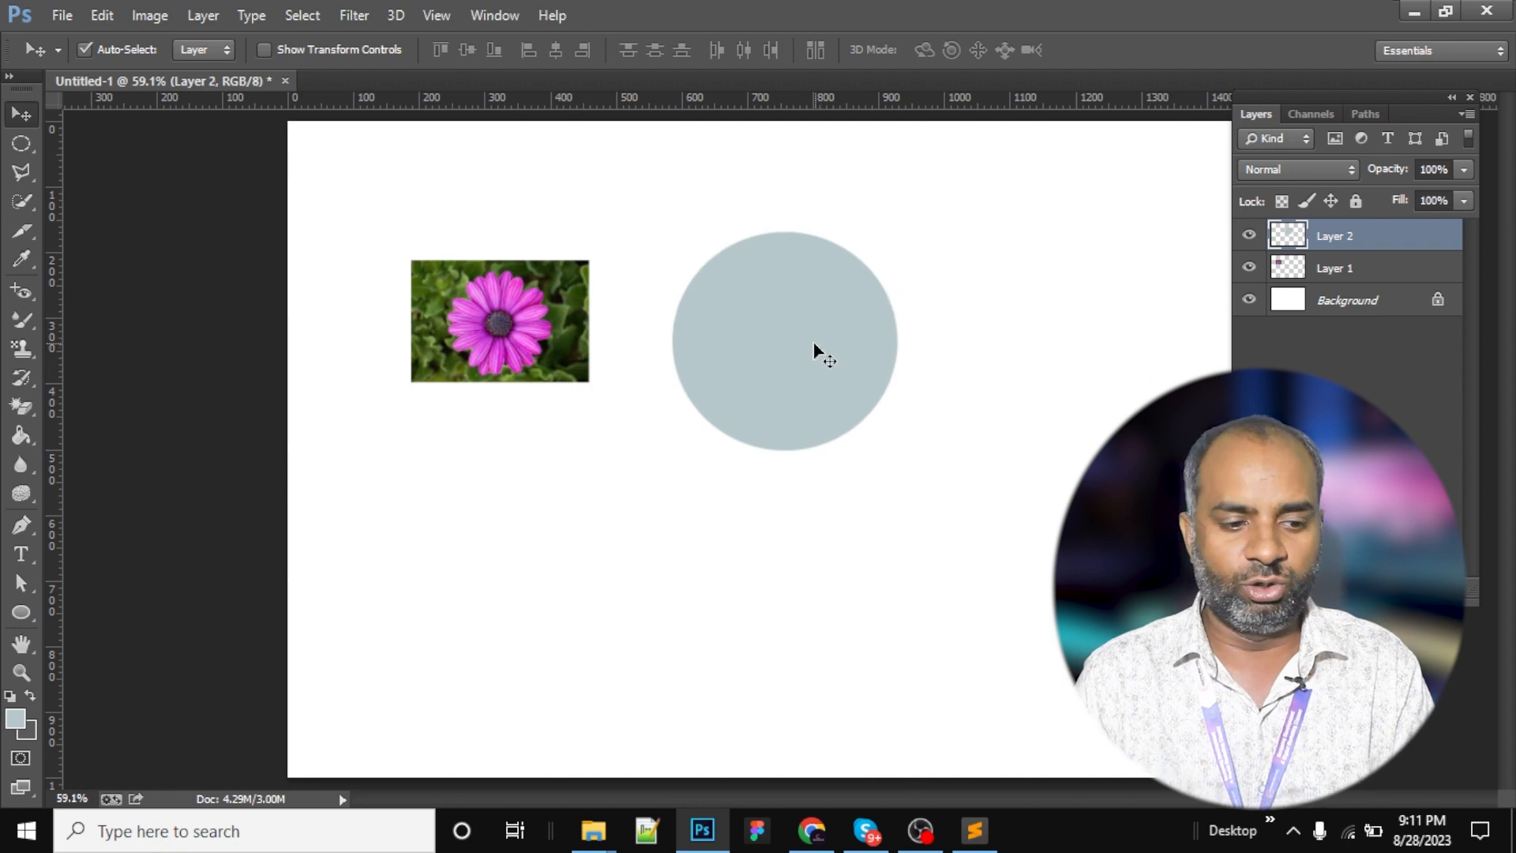
left_click_drag(517, 323, 433, 282)
left_click_drag(875, 364, 742, 298)
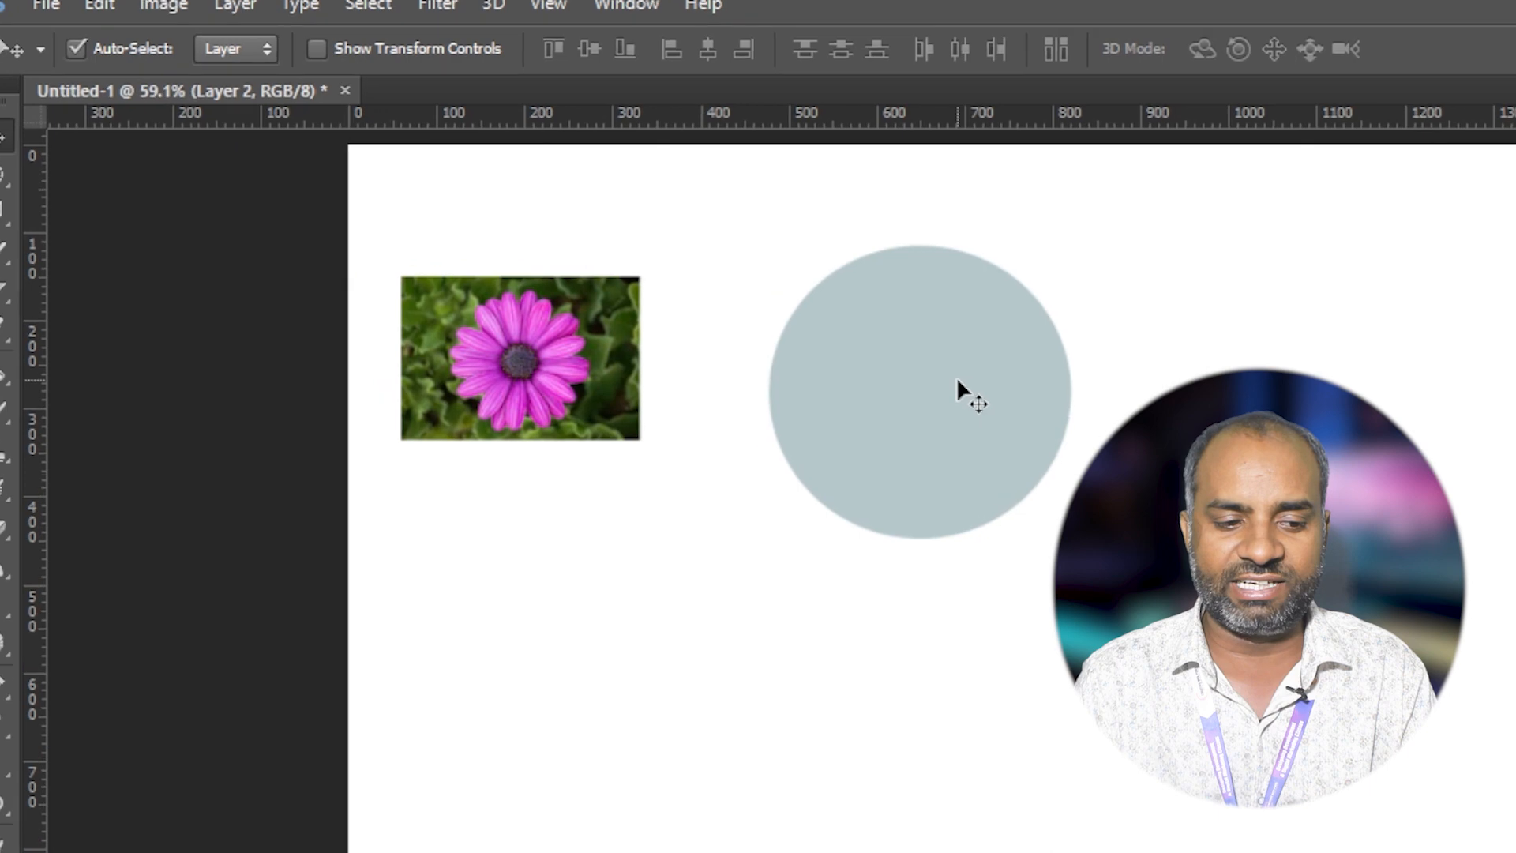
Turn off the Move tool's Auto-Select and shift the active circle layer slightly right and up.
left_click(79, 52)
left_click(79, 51)
left_click(77, 48)
left_click(97, 1)
left_click(64, 48)
left_click(74, 48)
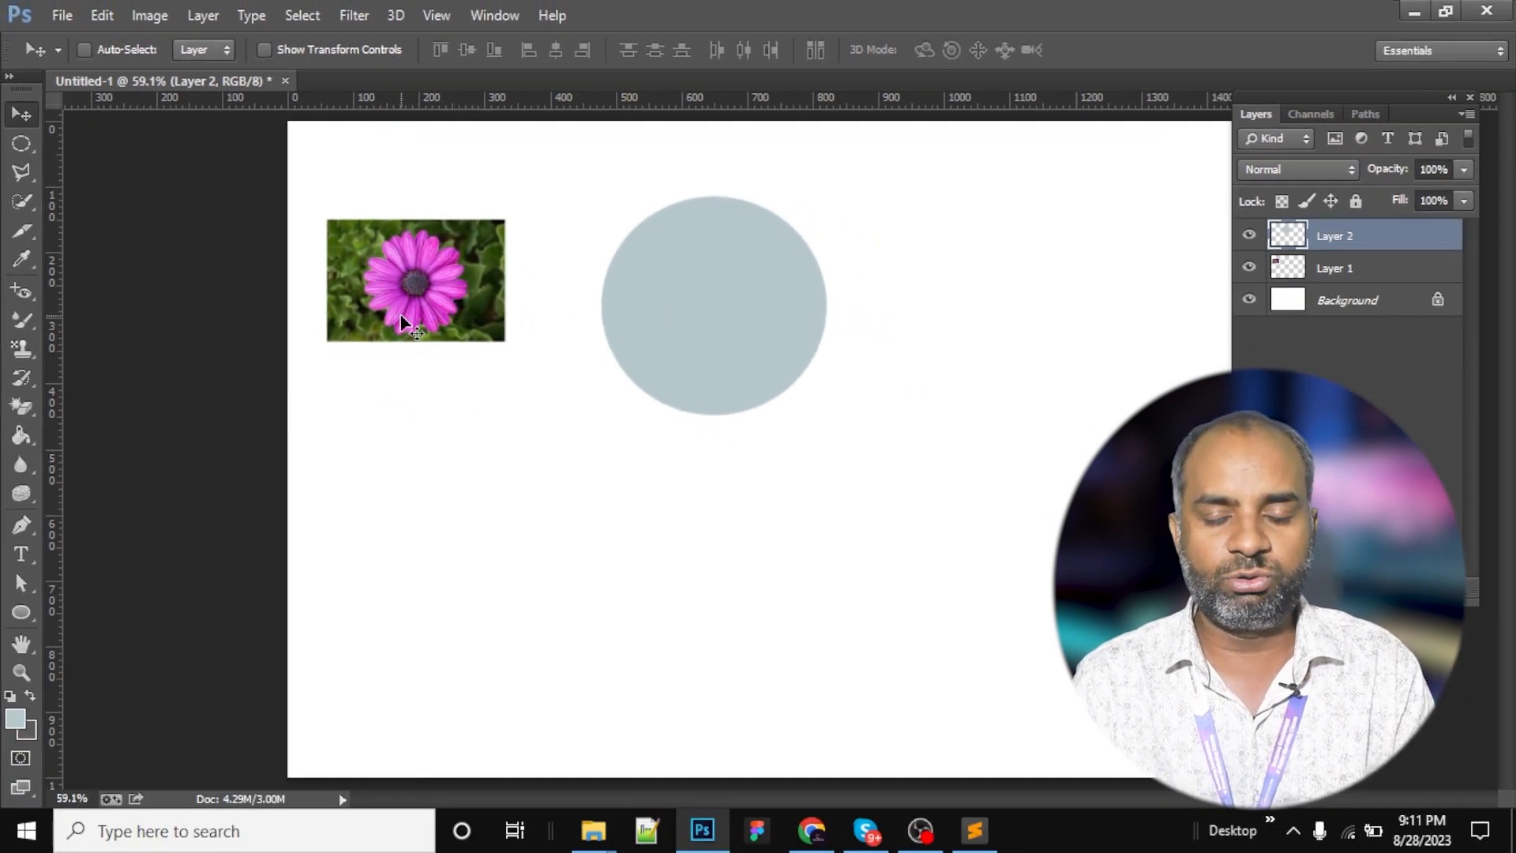
left_click_drag(365, 281, 406, 271)
Turn Auto-Select back on and reposition the flower and the circle individually.
left_click(120, 49)
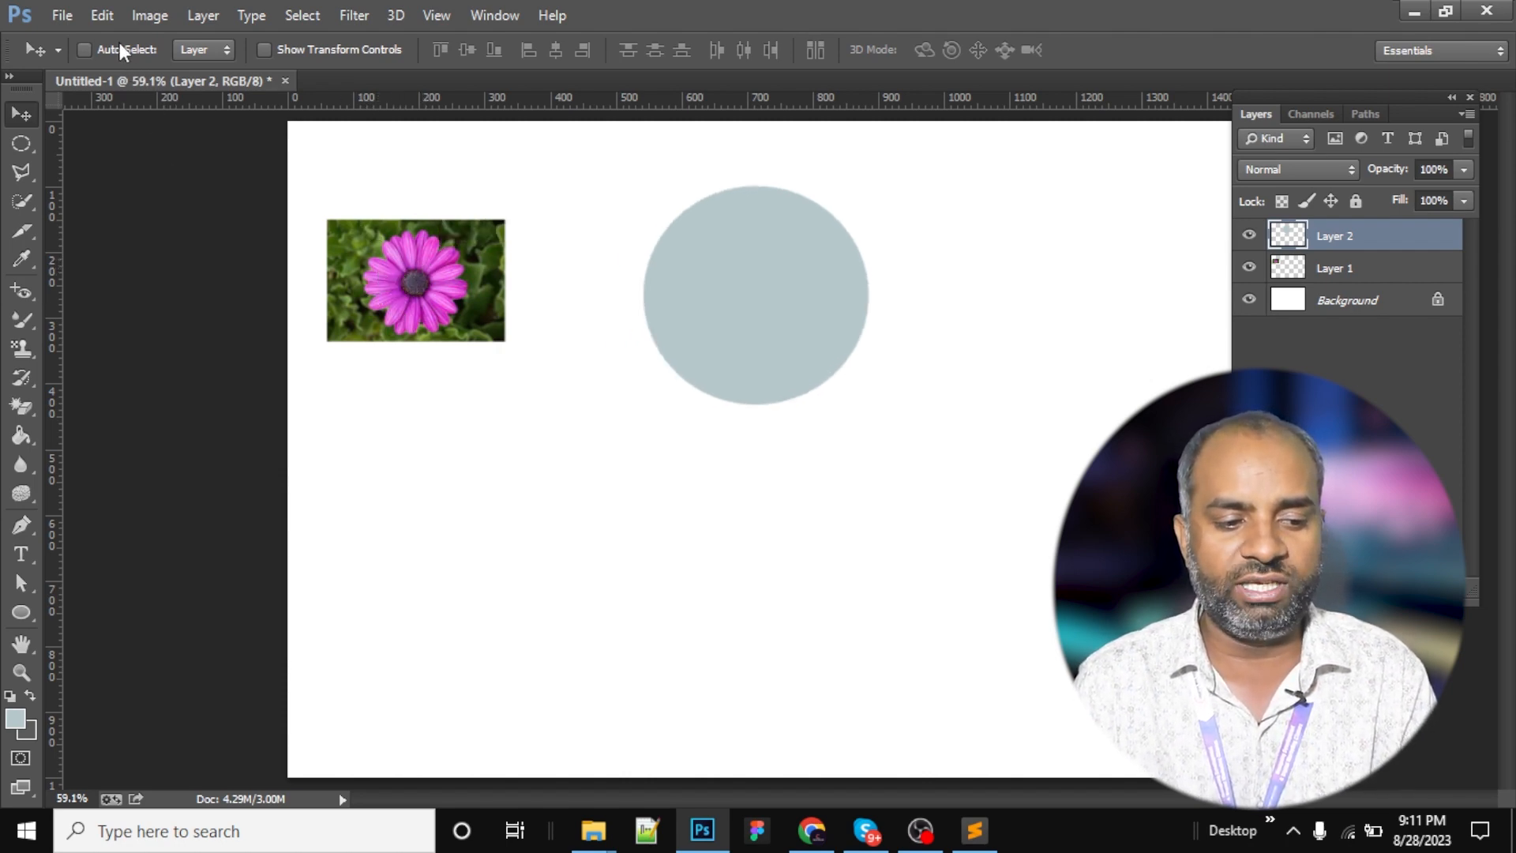
left_click(387, 293)
left_click_drag(387, 292, 445, 258)
left_click_drag(736, 295, 708, 308)
left_click_drag(473, 199, 464, 261)
Disable Auto-Select again and shift the active flower layer left, away from the circle.
left_click(85, 49)
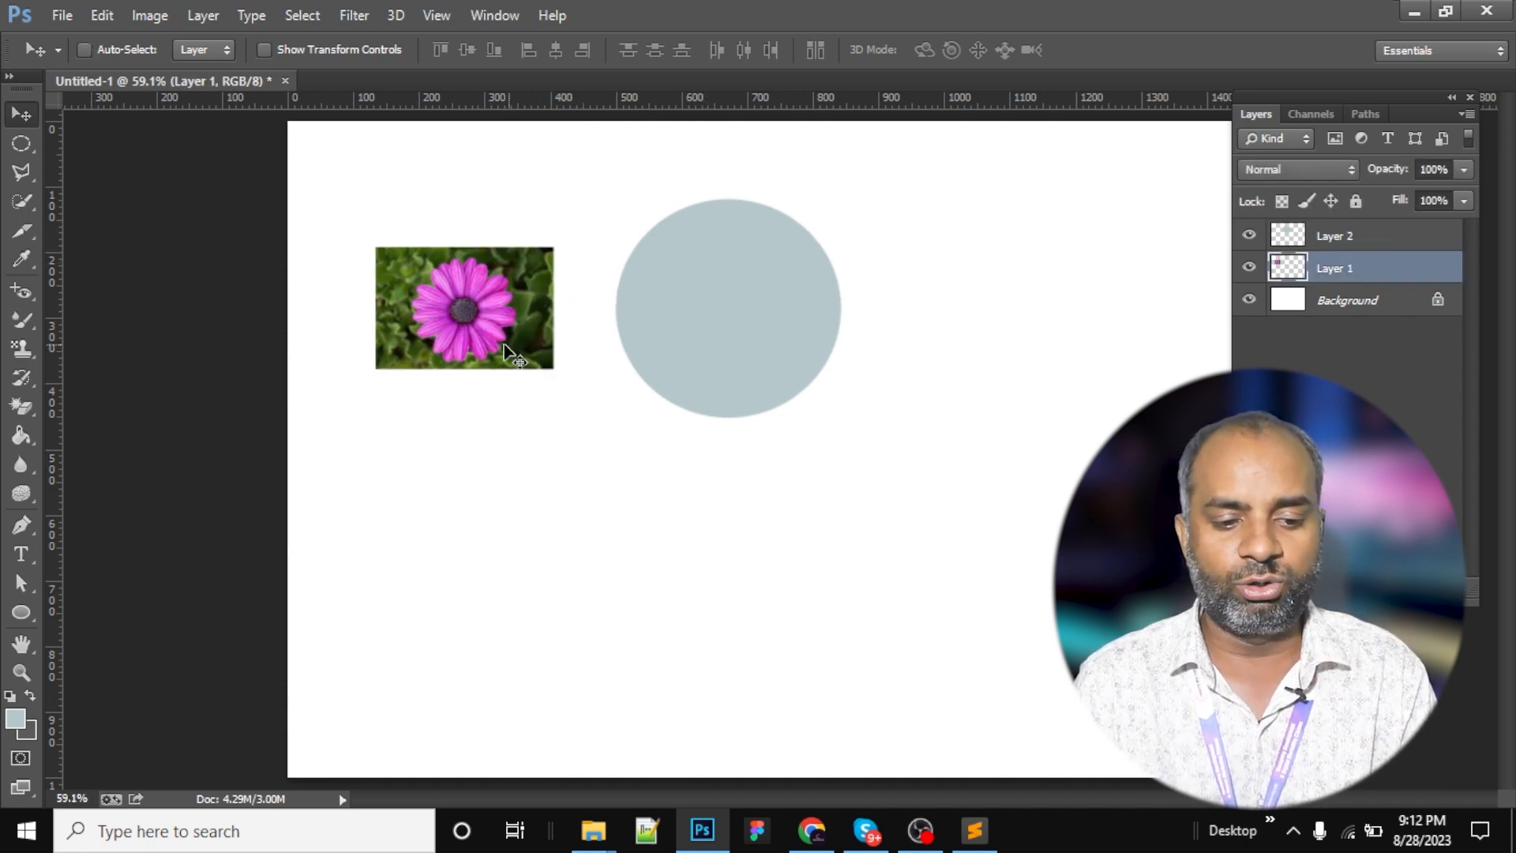
left_click_drag(743, 316, 765, 301)
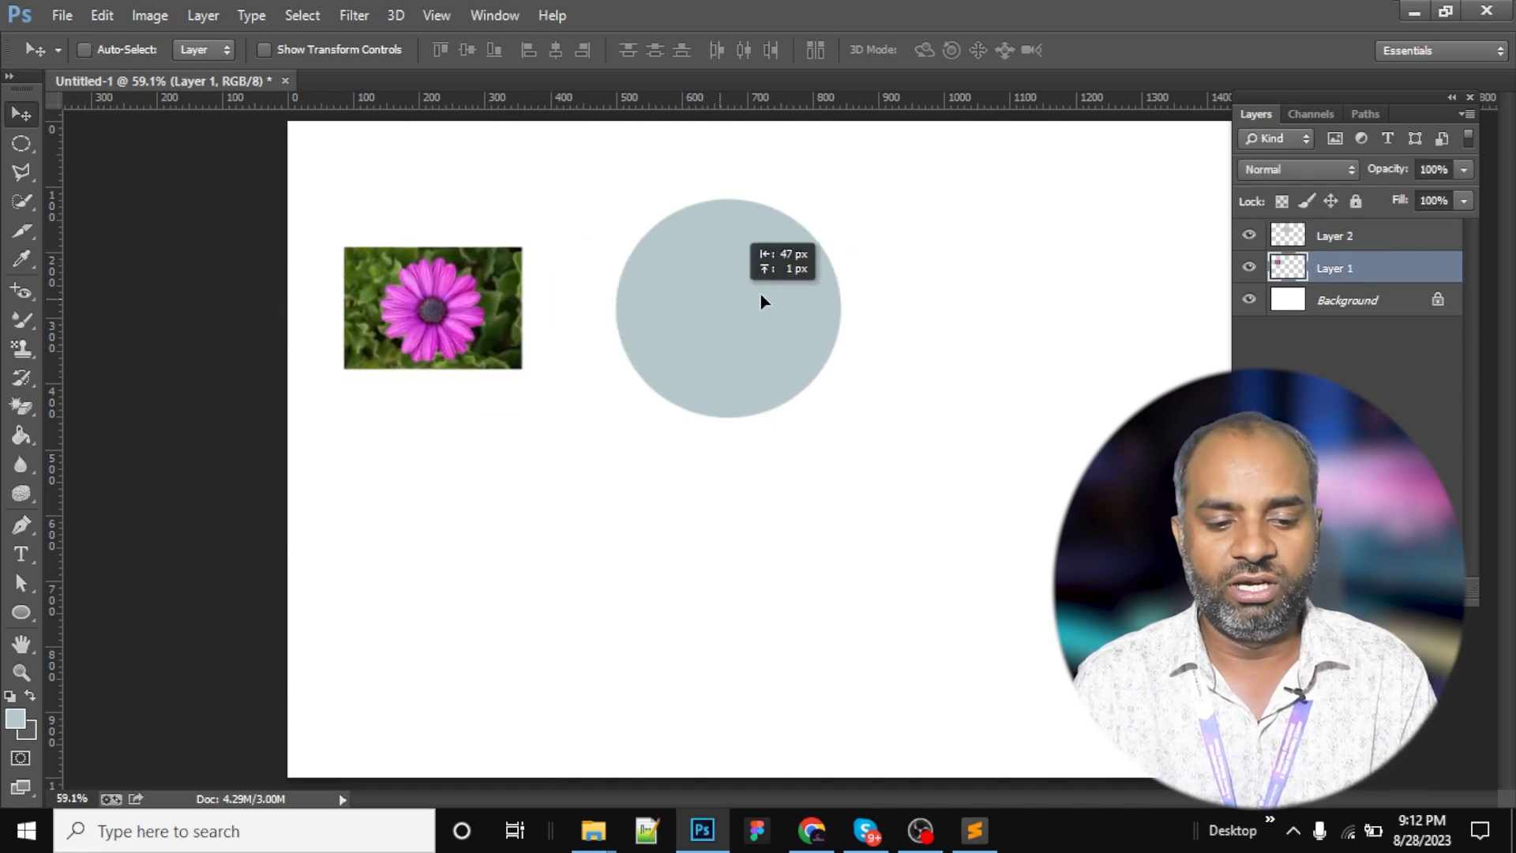
left_click(97, 49)
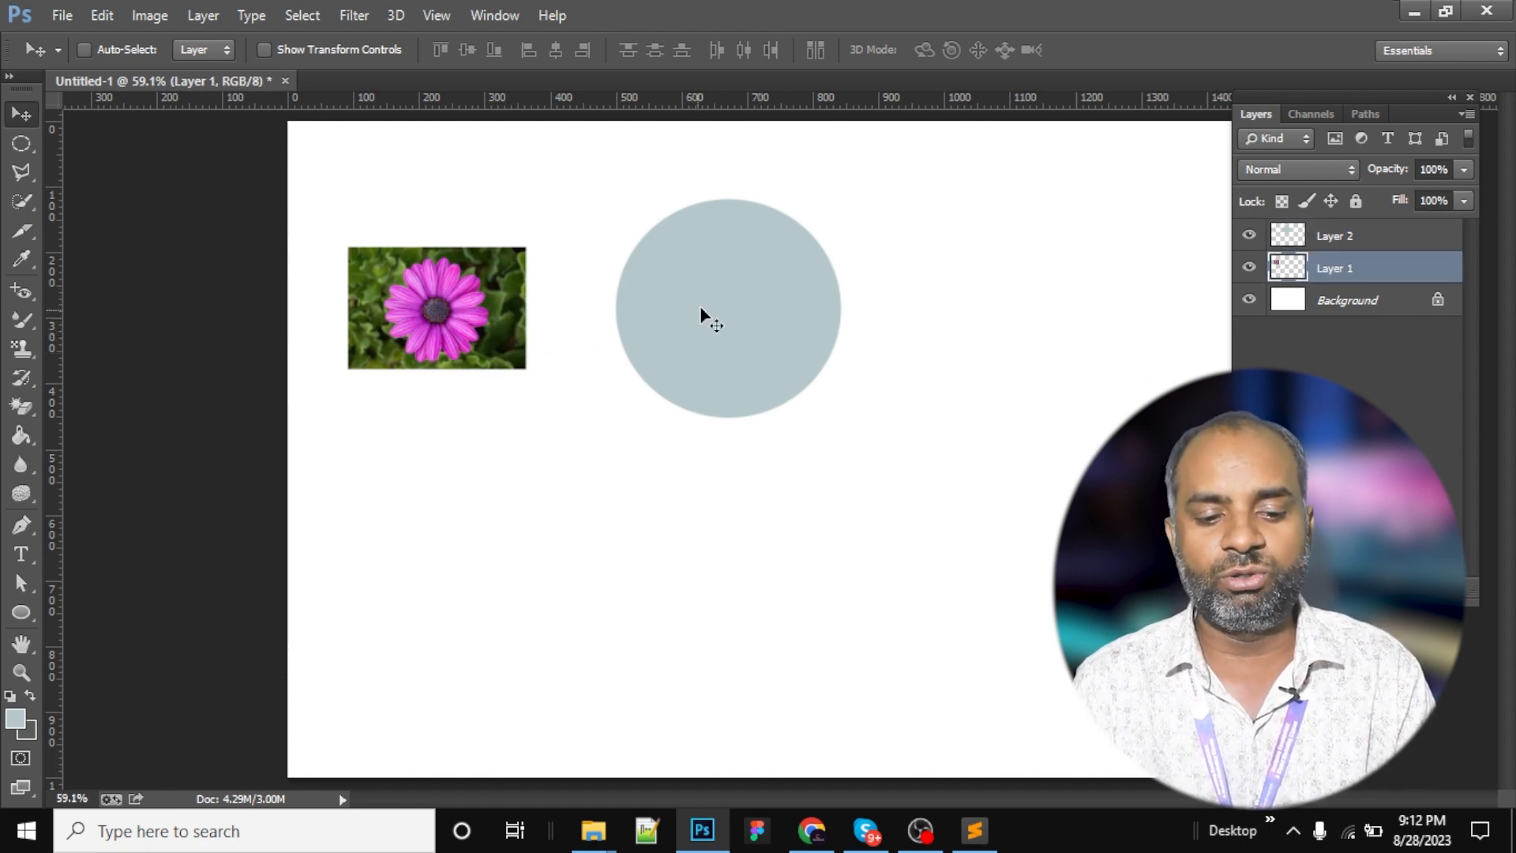
left_click(442, 310, "ctrl")
left_click(645, 307, "ctrl")
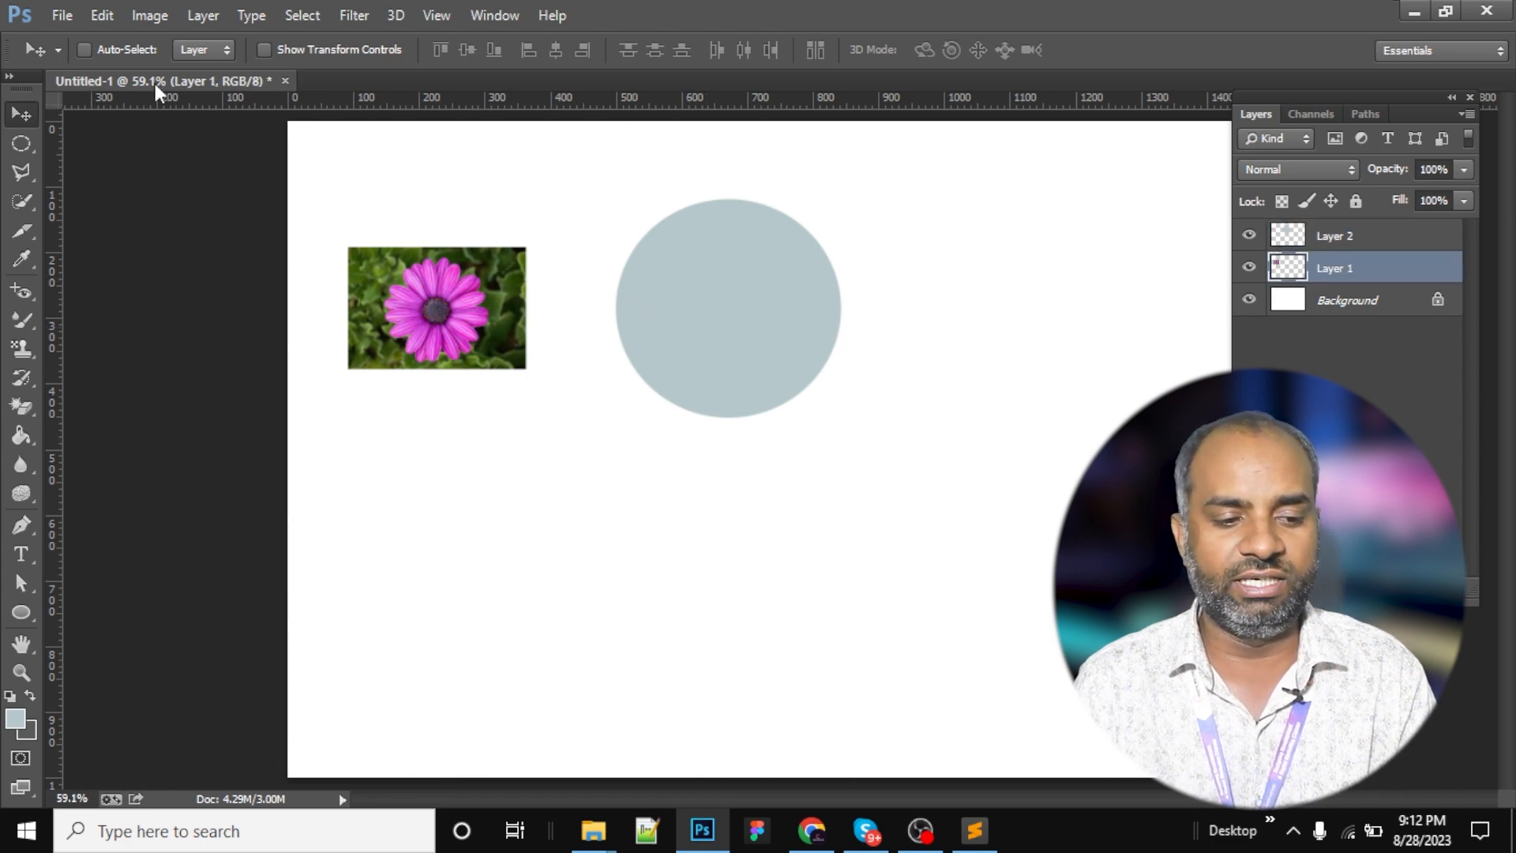
Enable Auto-Select and bring the flower and circle side by side near the canvas's upper-left corner.
left_click(126, 47)
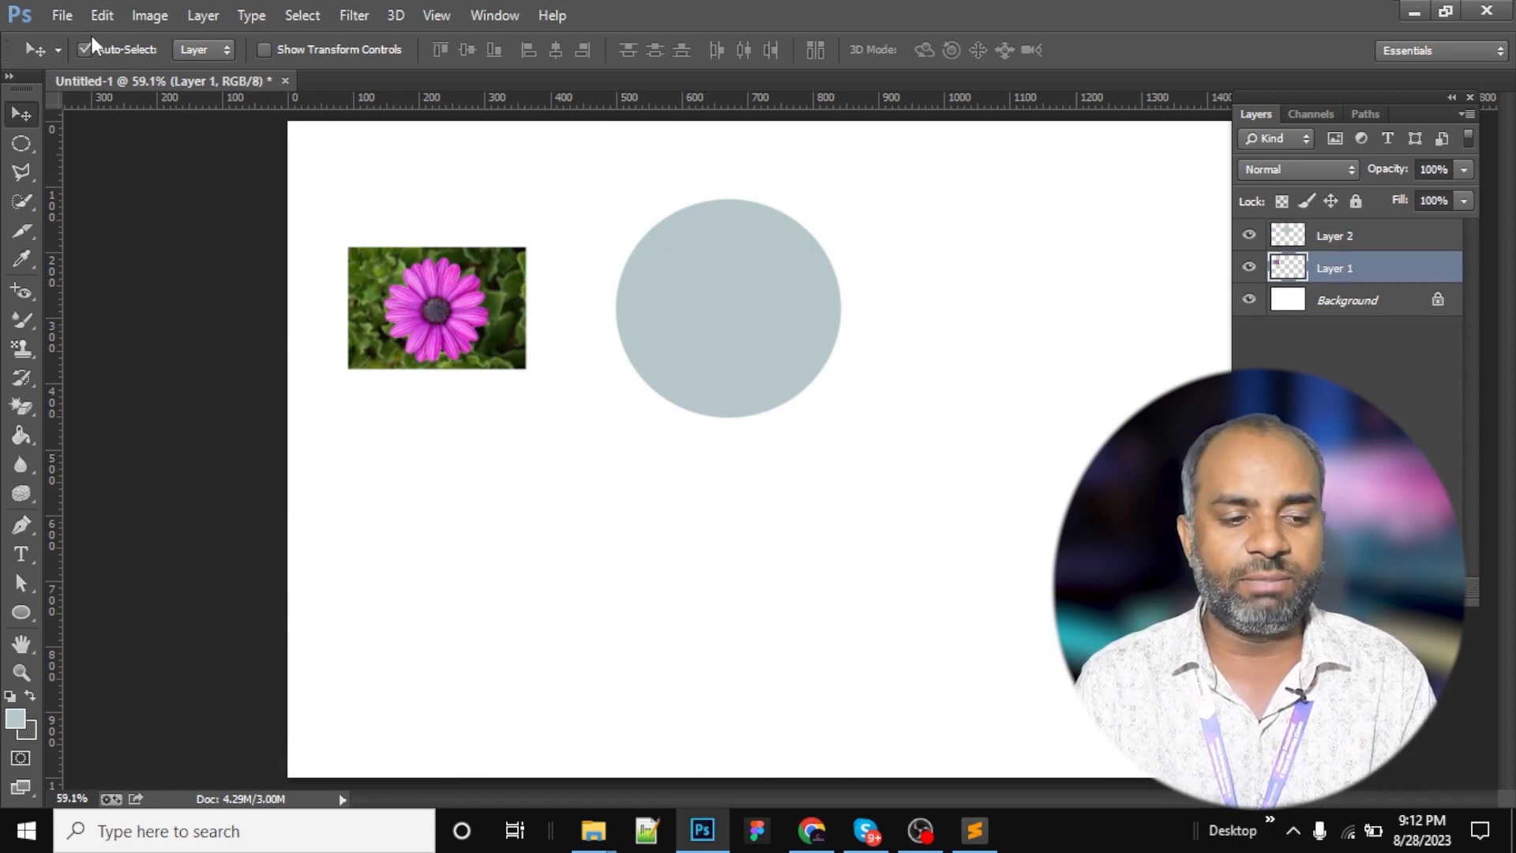
mouse_move(697, 285)
left_mouse_down()
mouse_move(717, 250)
mouse_move(705, 282)
left_mouse_up()
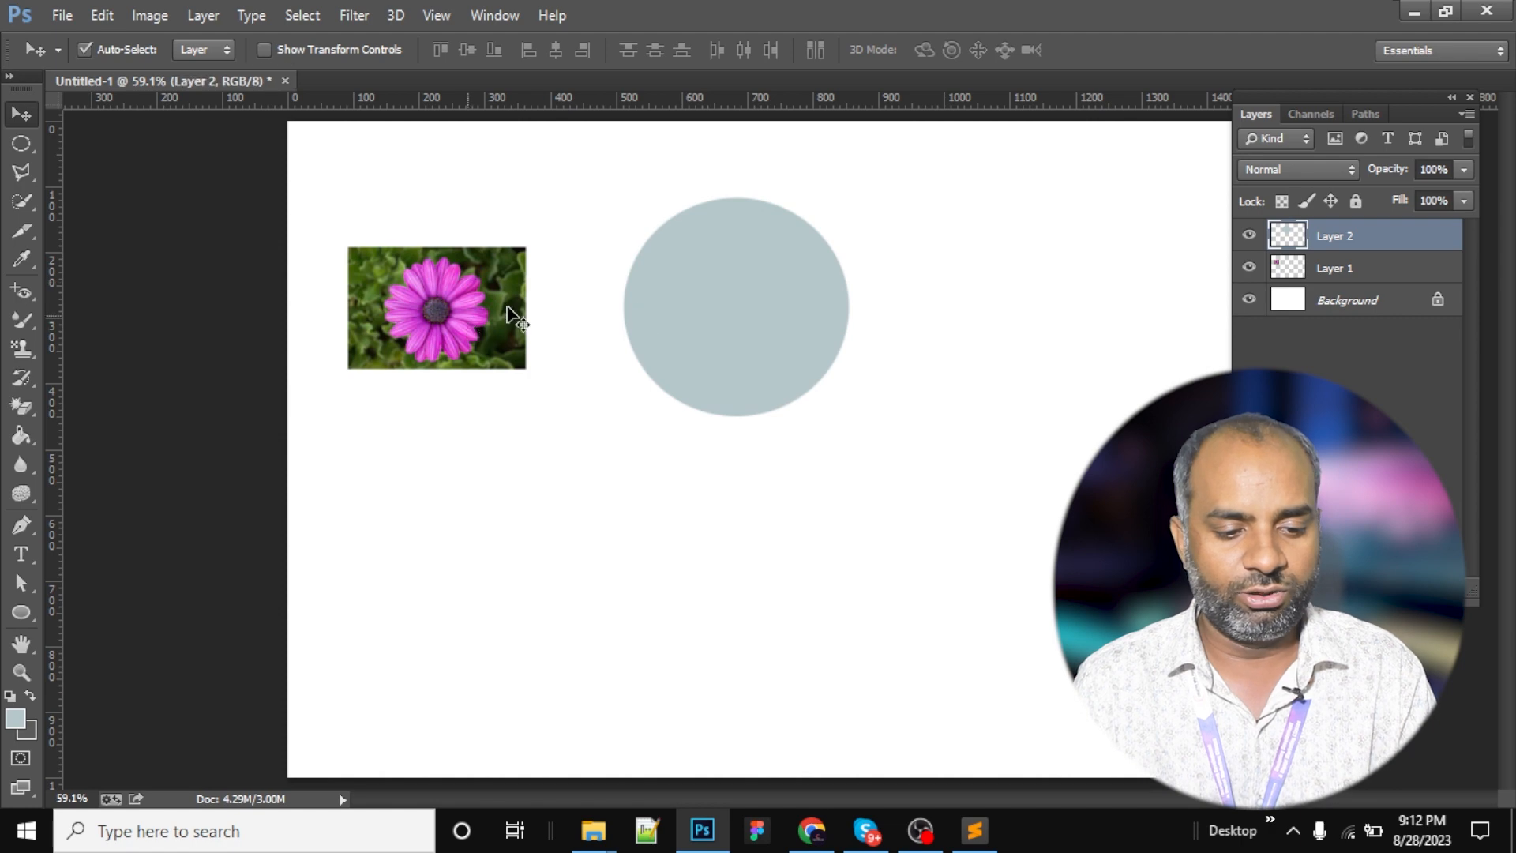
left_click_drag(466, 315, 548, 266)
left_click_drag(717, 294, 782, 275)
left_click_drag(474, 293, 391, 266)
left_click_drag(689, 262, 582, 250)
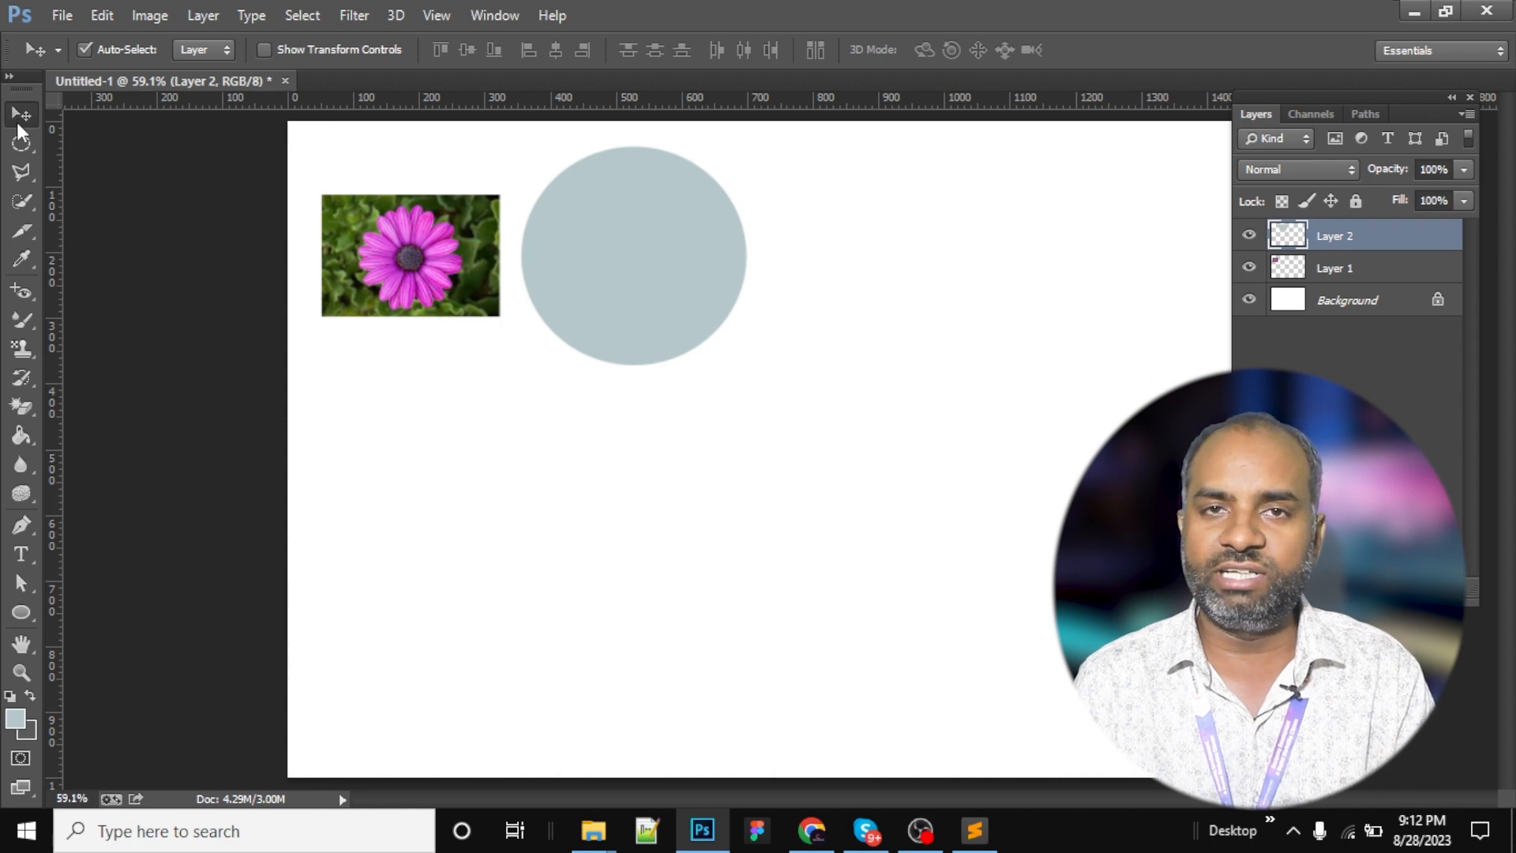
Swap the two objects, placing the circle in the canvas's upper-left corner and the flower to its right.
left_click_drag(653, 271, 1085, 258)
left_click_drag(431, 289, 787, 277)
left_click_drag(1019, 225, 373, 214)
left_click_drag(619, 197, 561, 221)
left_click_drag(814, 217, 711, 205)
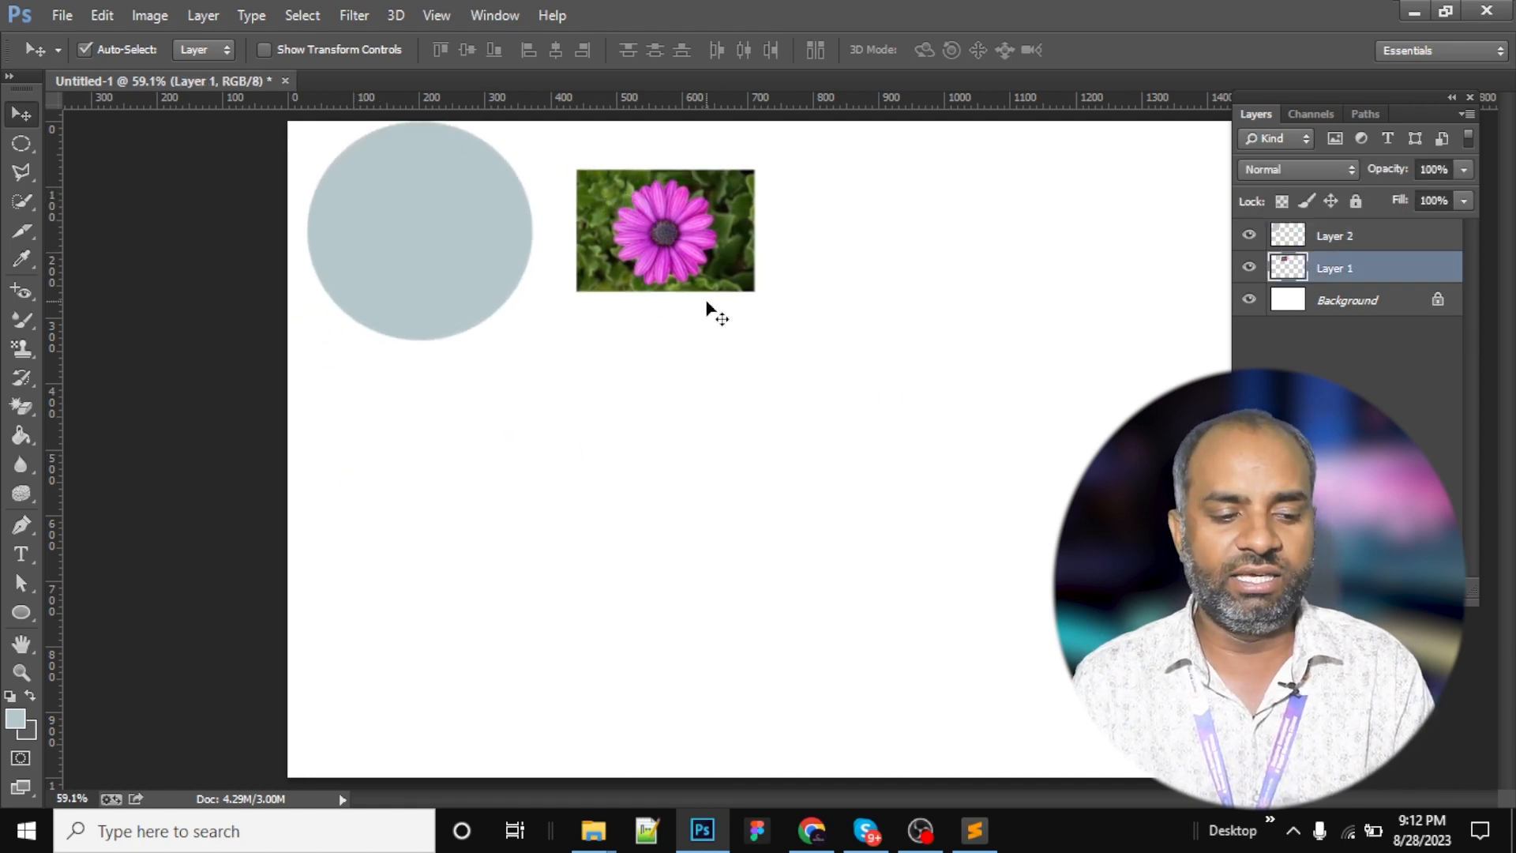
Choose the Rectangular Marquee tool and review the selection Tool shortcut line in the Sublime Text notes.
left_click_drag(28, 138, 134, 141)
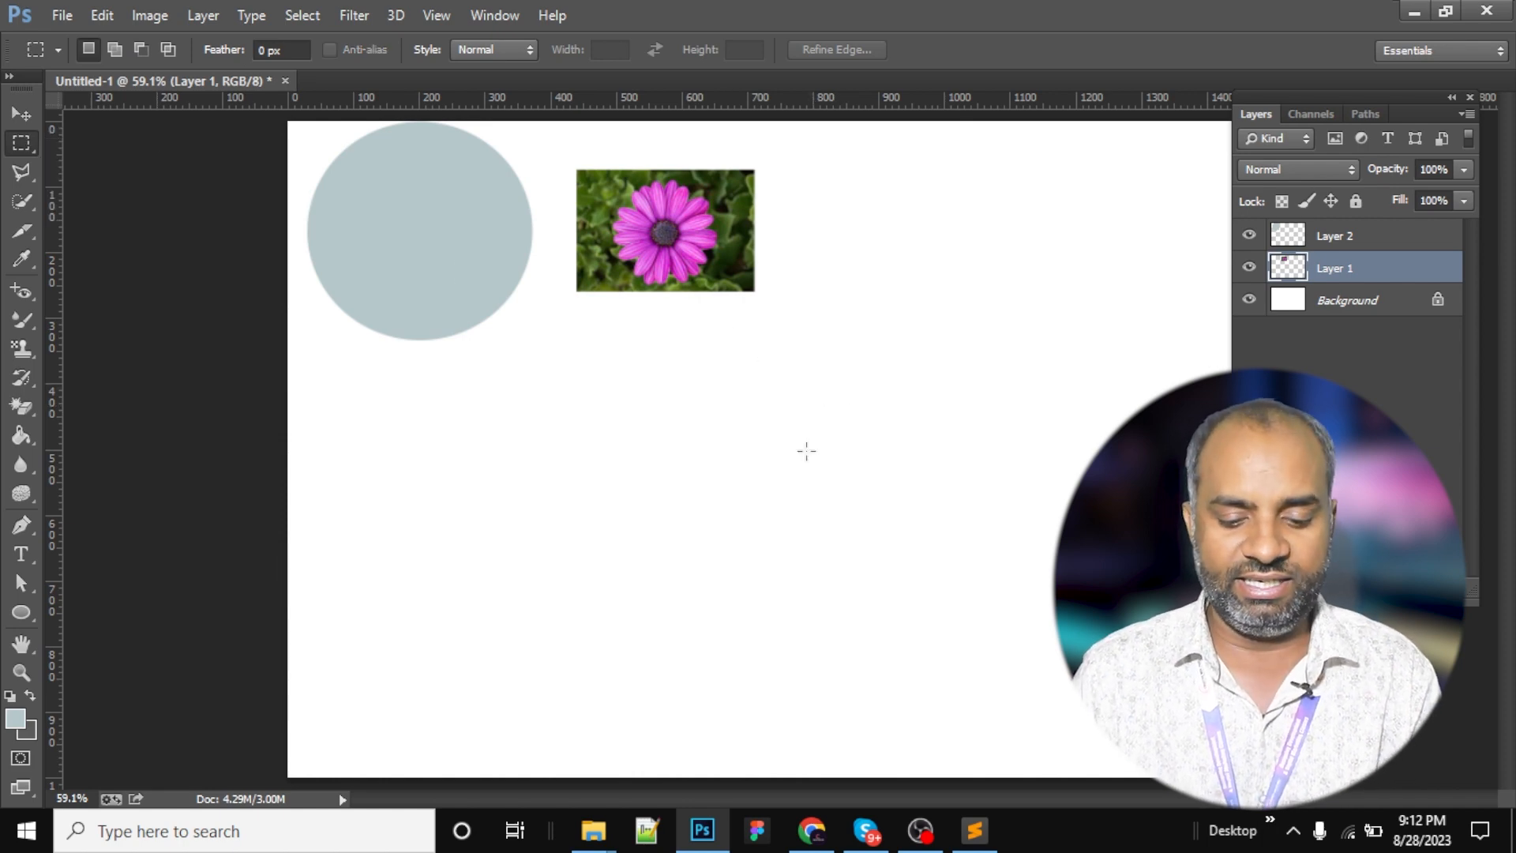
left_click(975, 830)
left_click(367, 294)
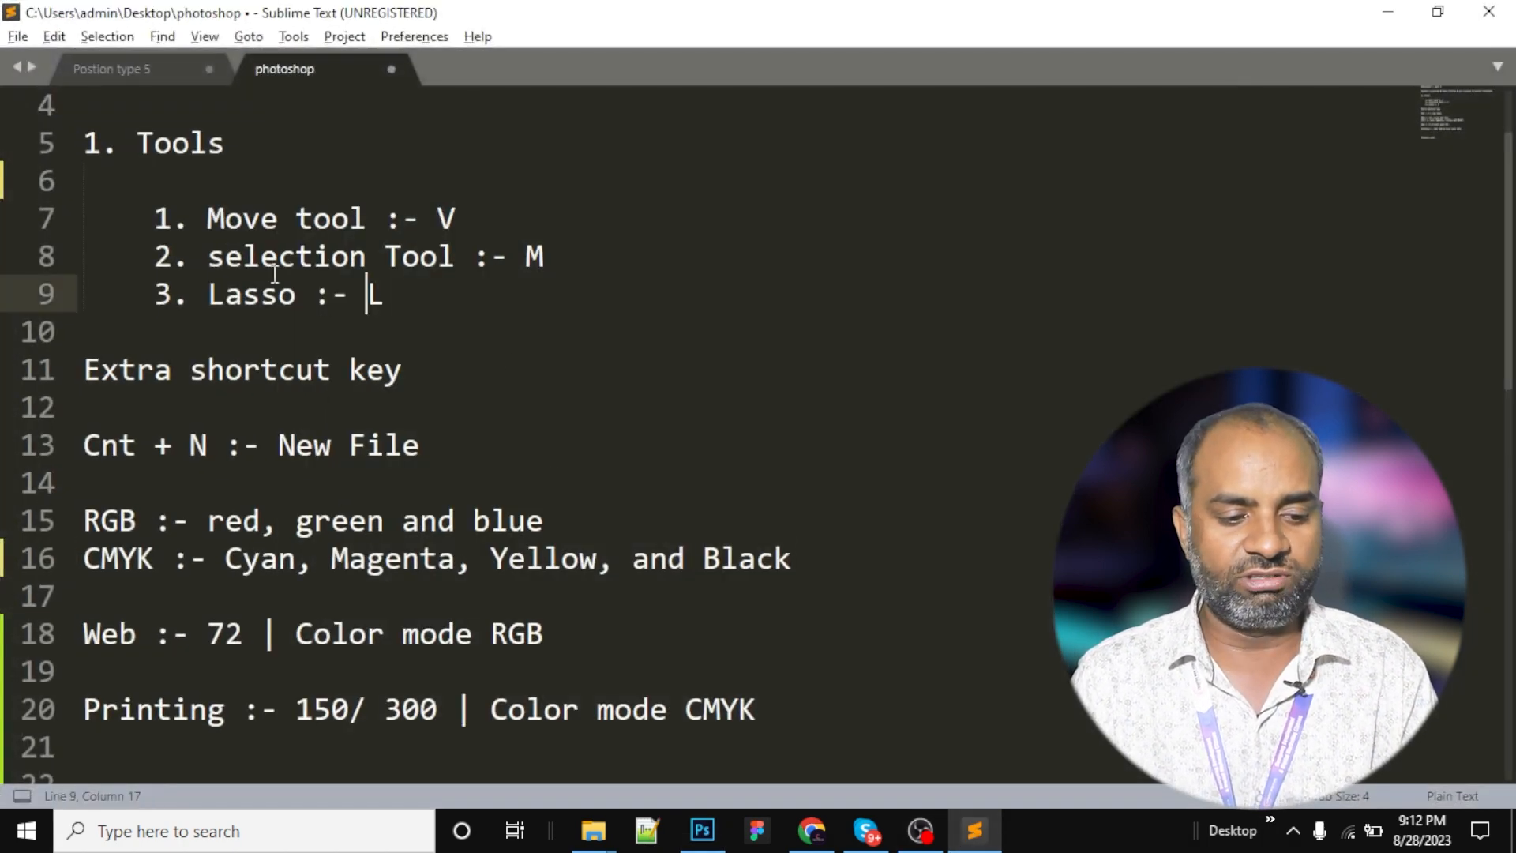
left_click_drag(208, 256, 331, 256)
left_click_drag(524, 264, 667, 269)
key("alt+Tab")
Select the lower half of the flower image with a rectangular marquee and delete it.
left_click_drag(534, 229, 900, 402)
left_click_drag(809, 314, 792, 311)
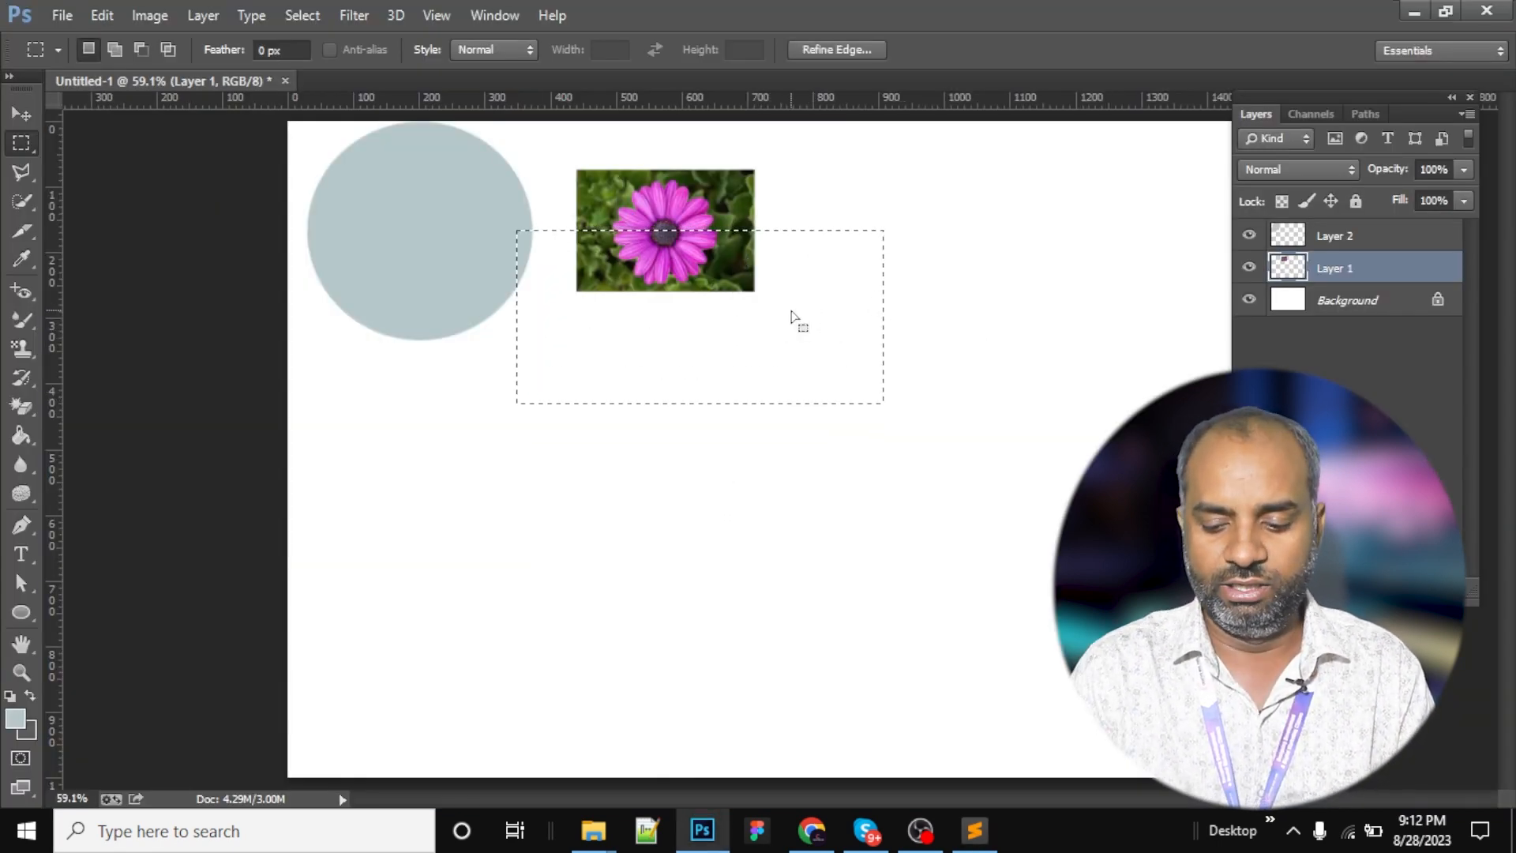
key("Delete")
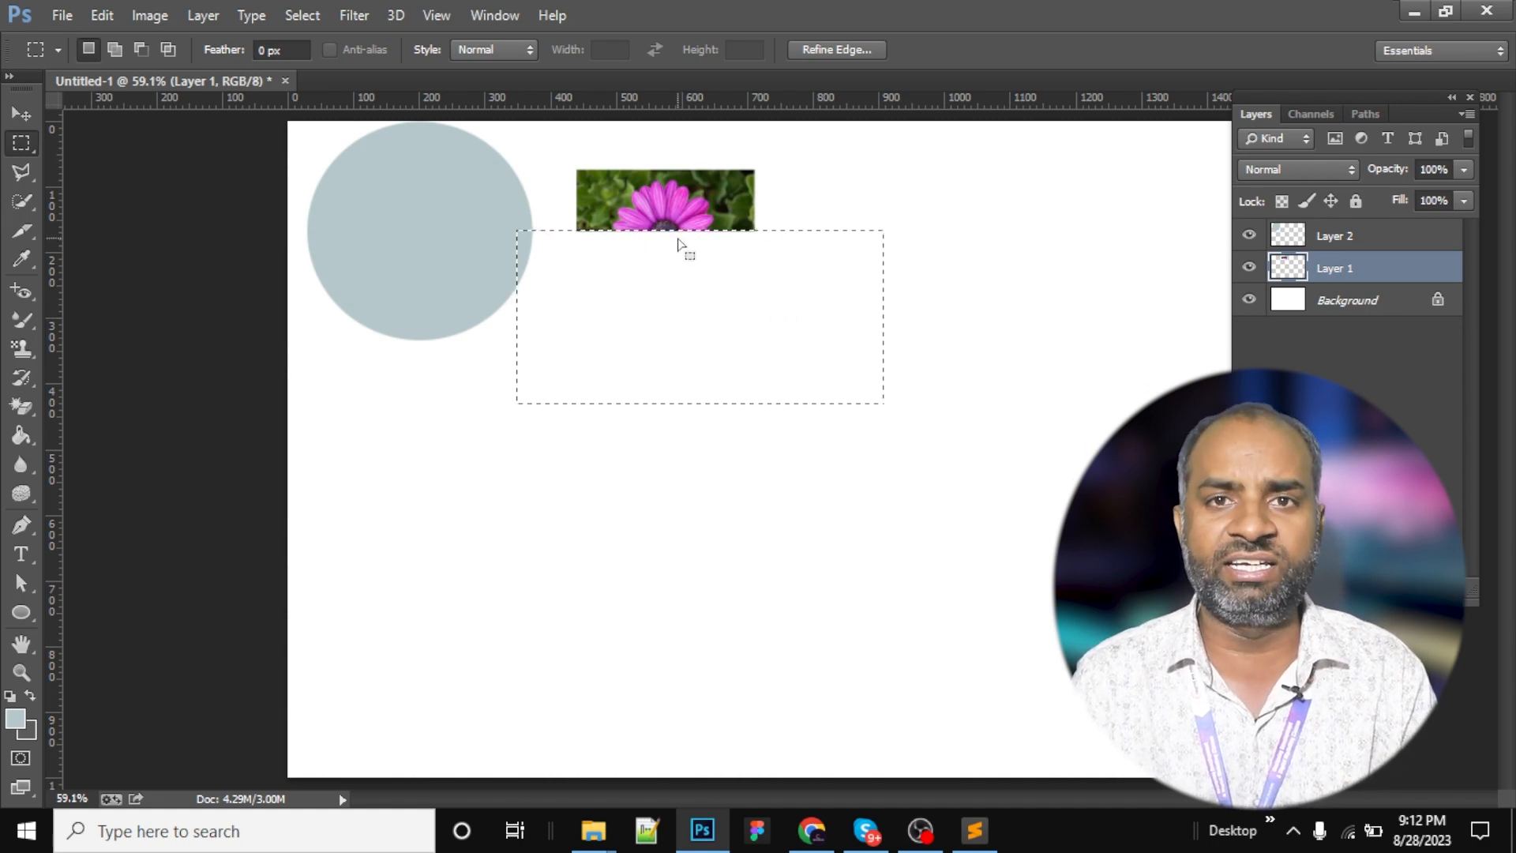
Delete the right half of the remaining flower image and draw a square selection on the empty canvas below it.
left_click(716, 199)
left_click_drag(660, 144, 884, 342)
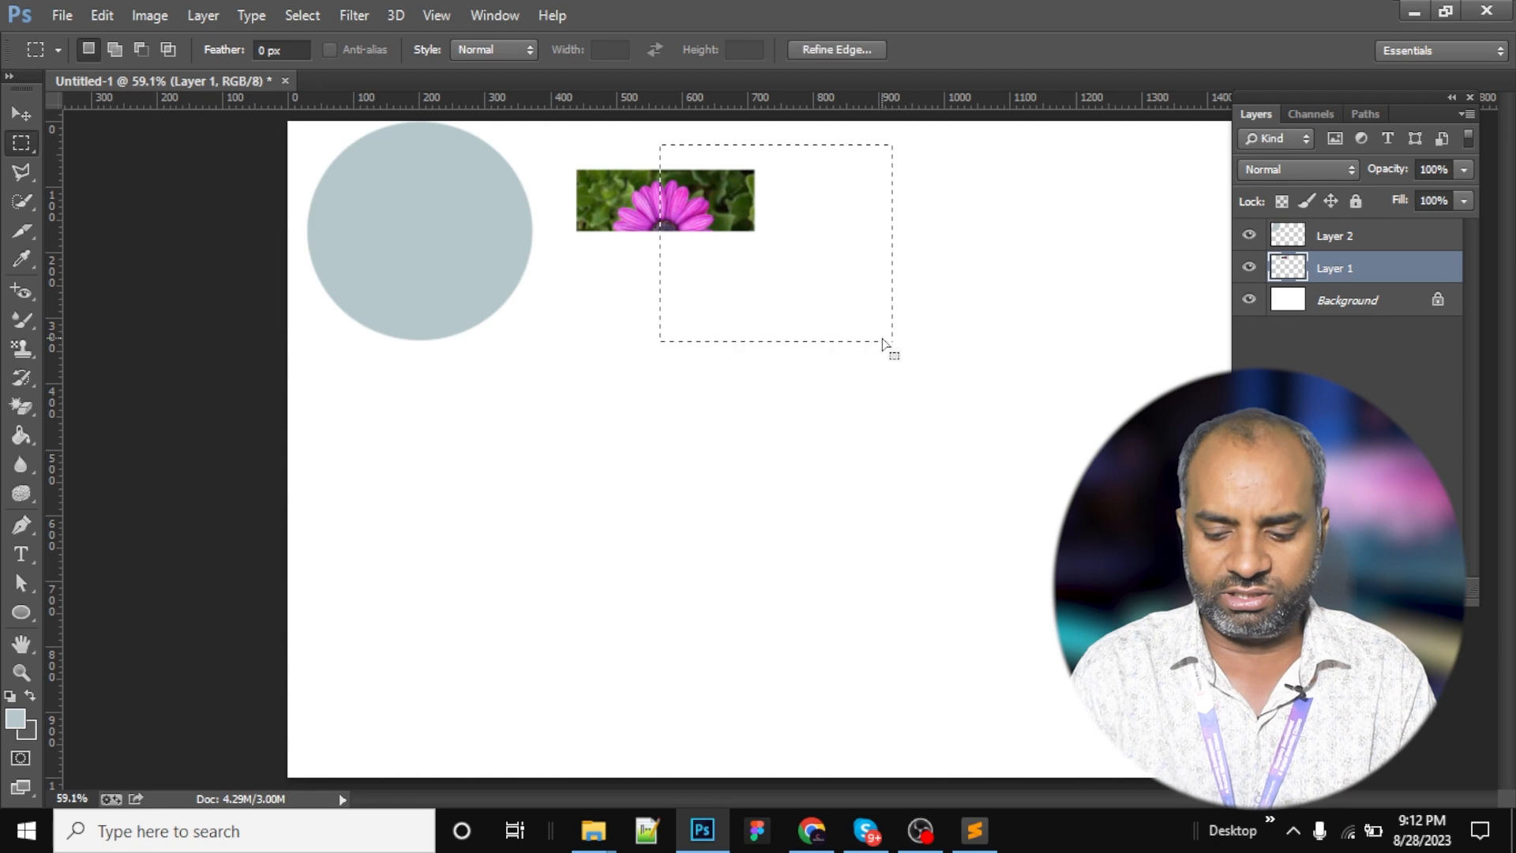
key("Delete")
left_click(667, 372)
left_click_drag(620, 305, 922, 605)
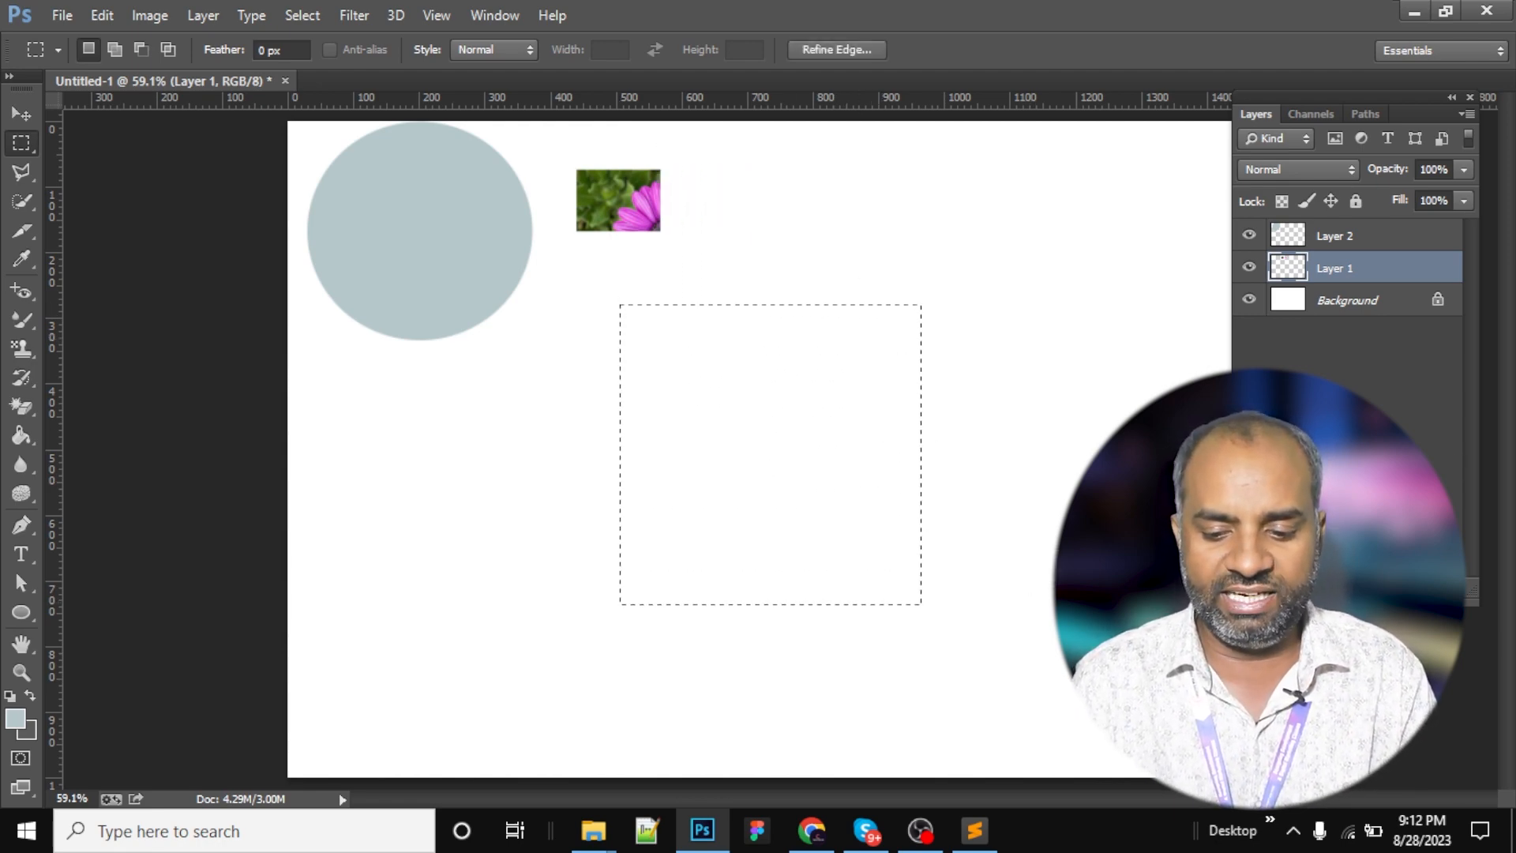
Add the line "Shift + cnt + N :- New layer" below the CMYK line in the Sublime Text notes.
left_click(975, 830)
scroll(377, 462, "down", 3)
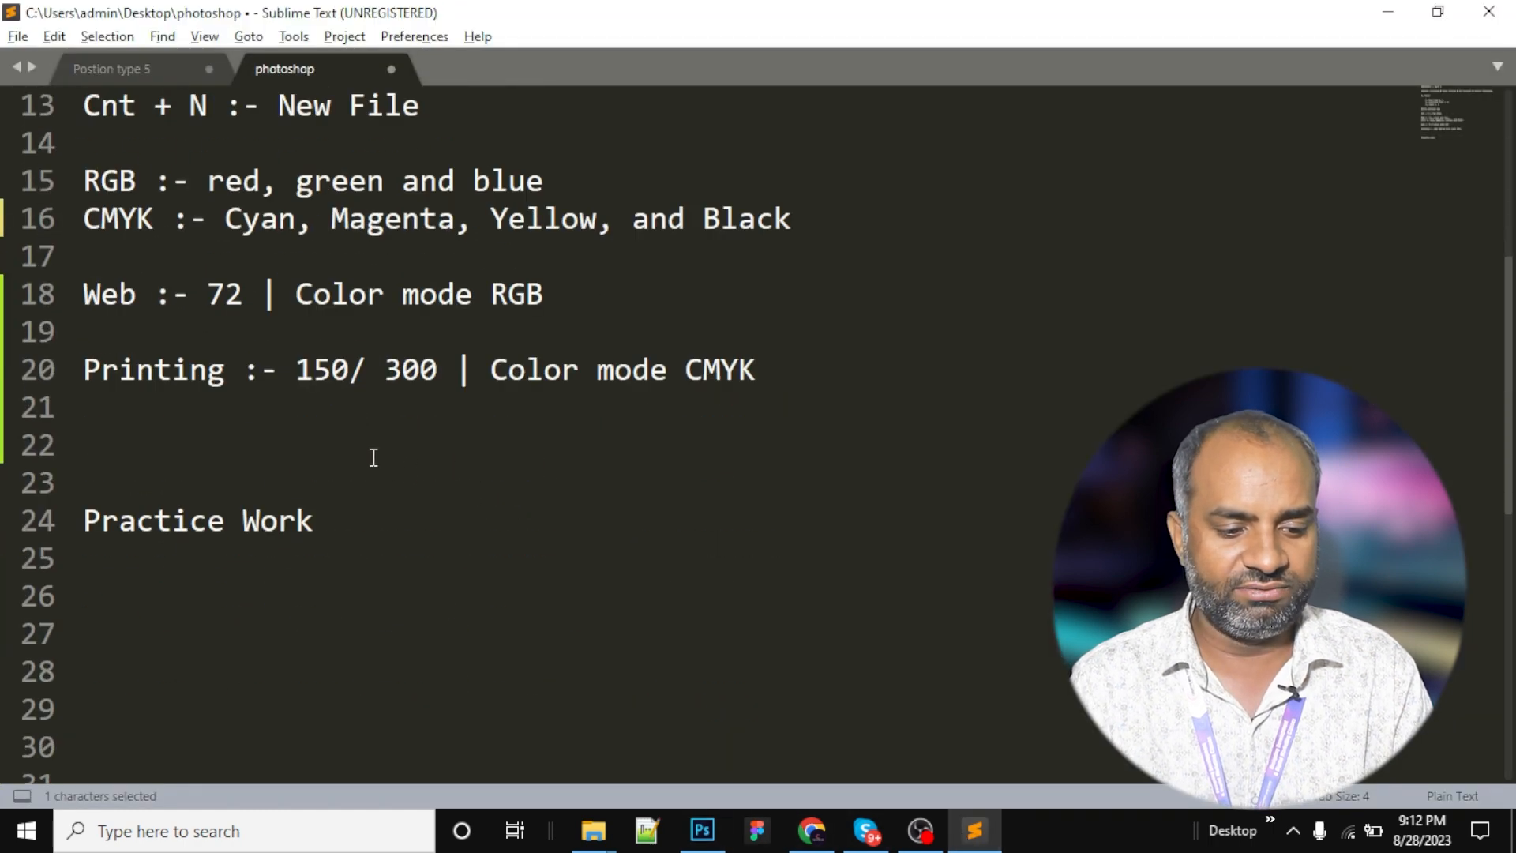
scroll(253, 325, "up", 3)
left_click(790, 446)
key("Return")
key("Return")
key("Return")
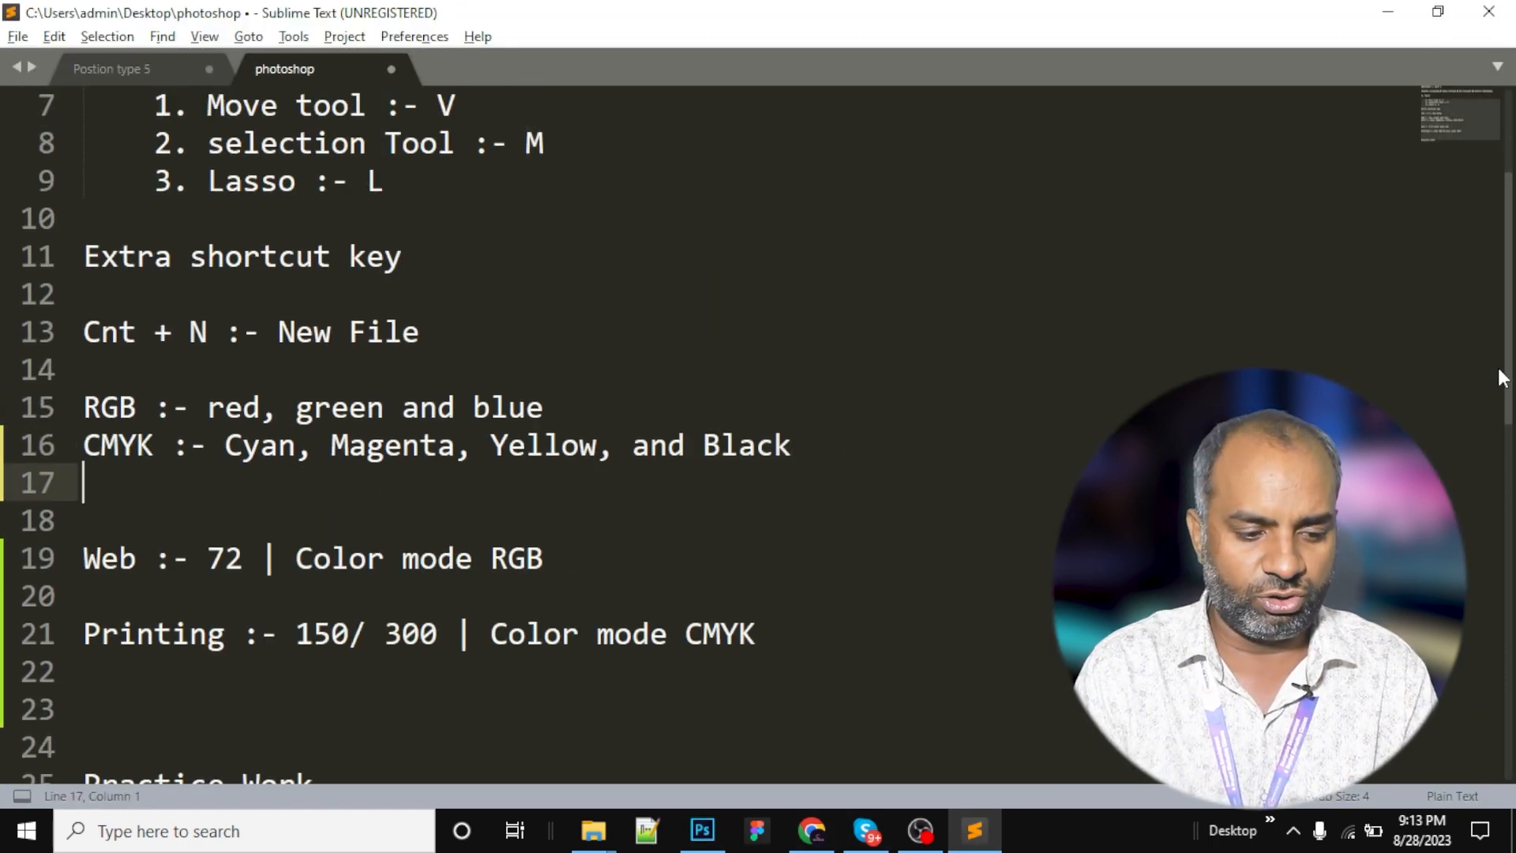
key("Return")
key("Up")
key("Up")
type("Shift + cnt + N")
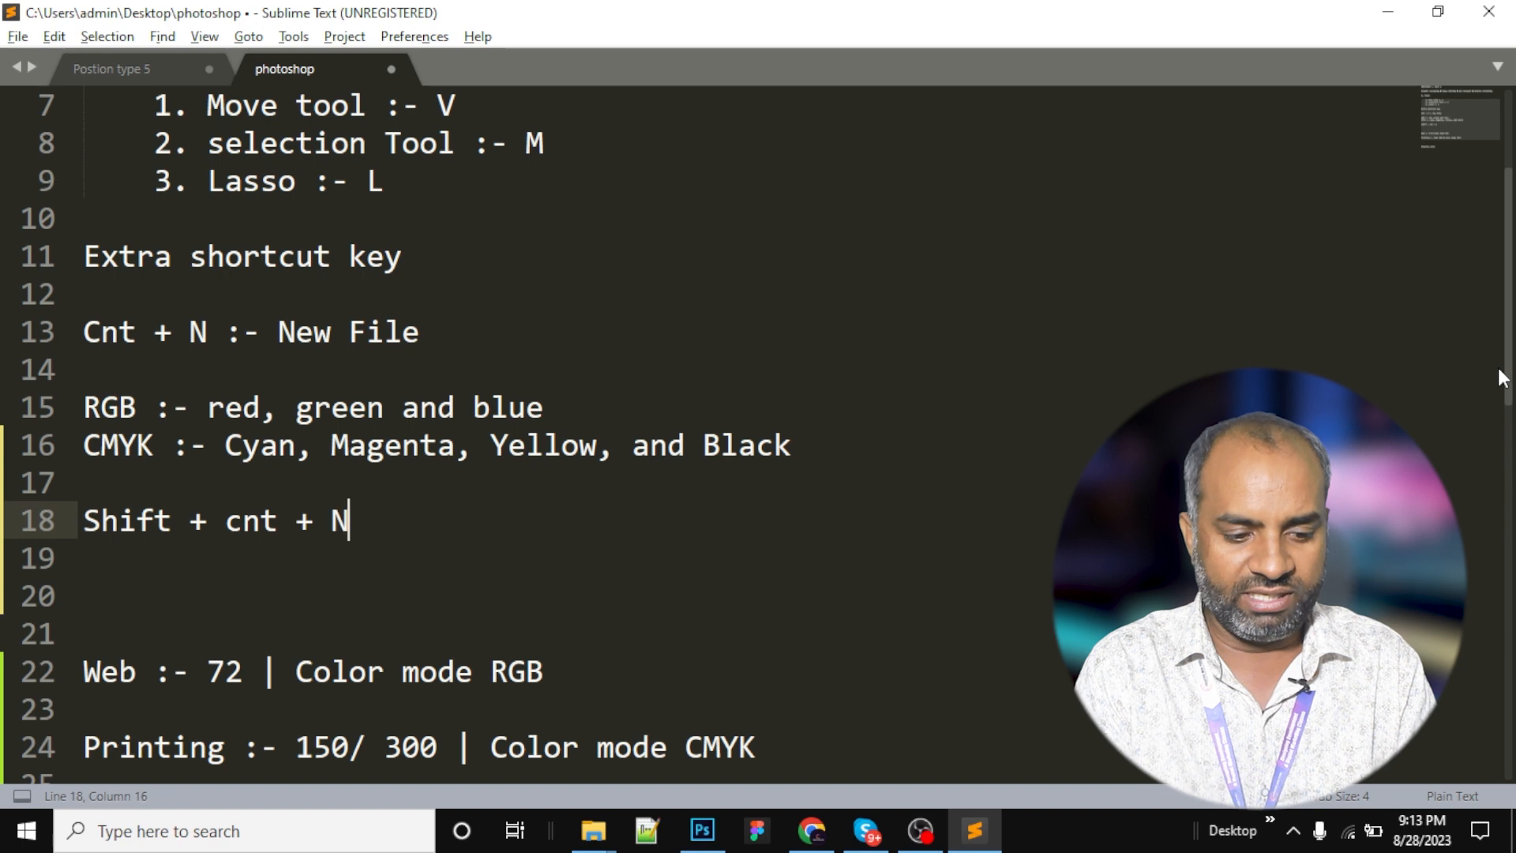
type(" :- New layer")
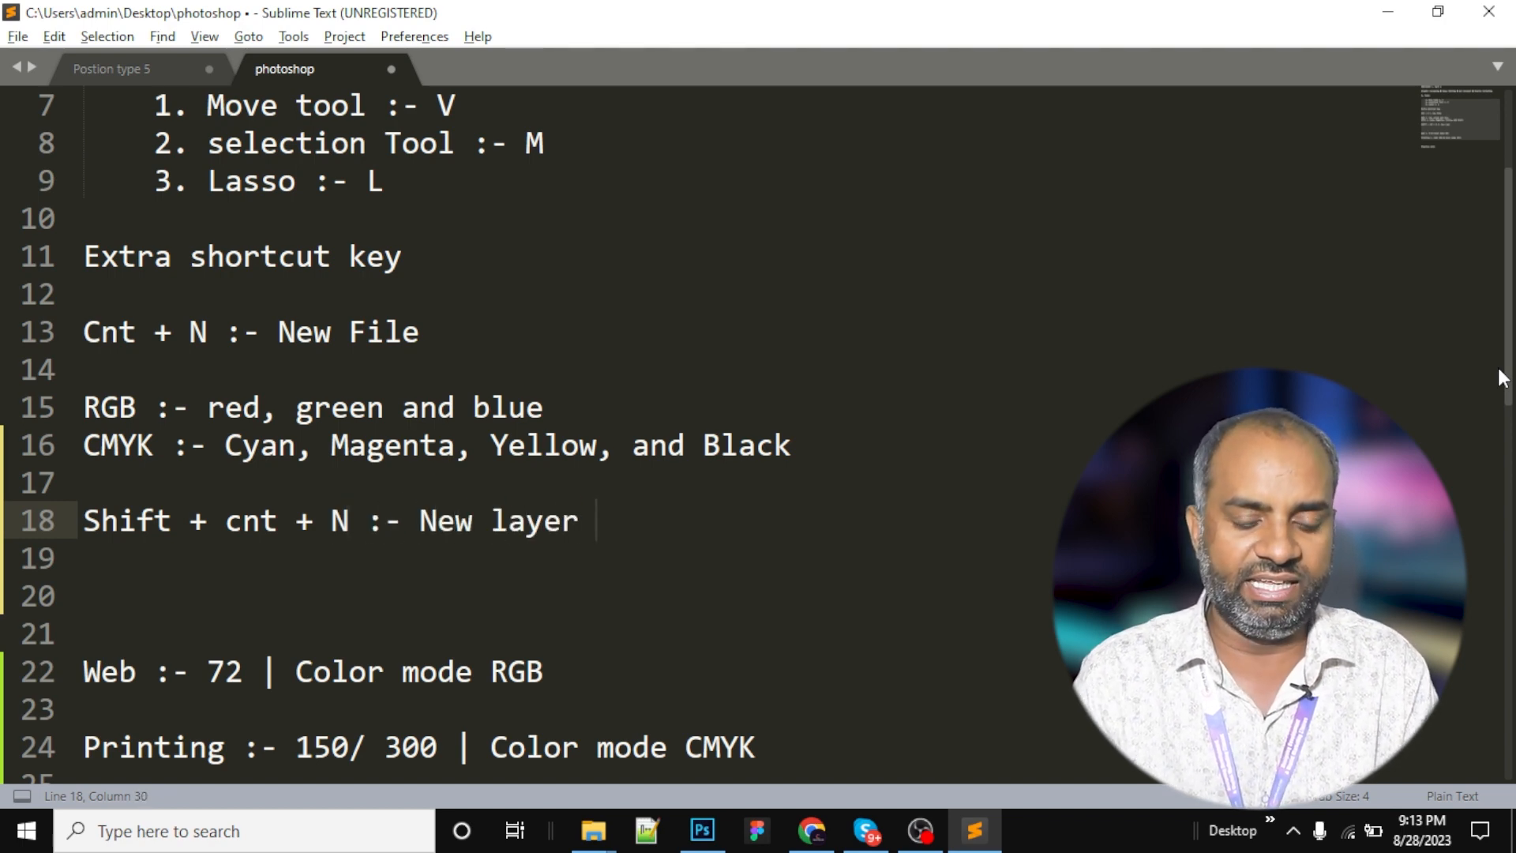
Switch back to Photoshop and create a new layer above the flower layer with the default settings.
key("alt+Tab")
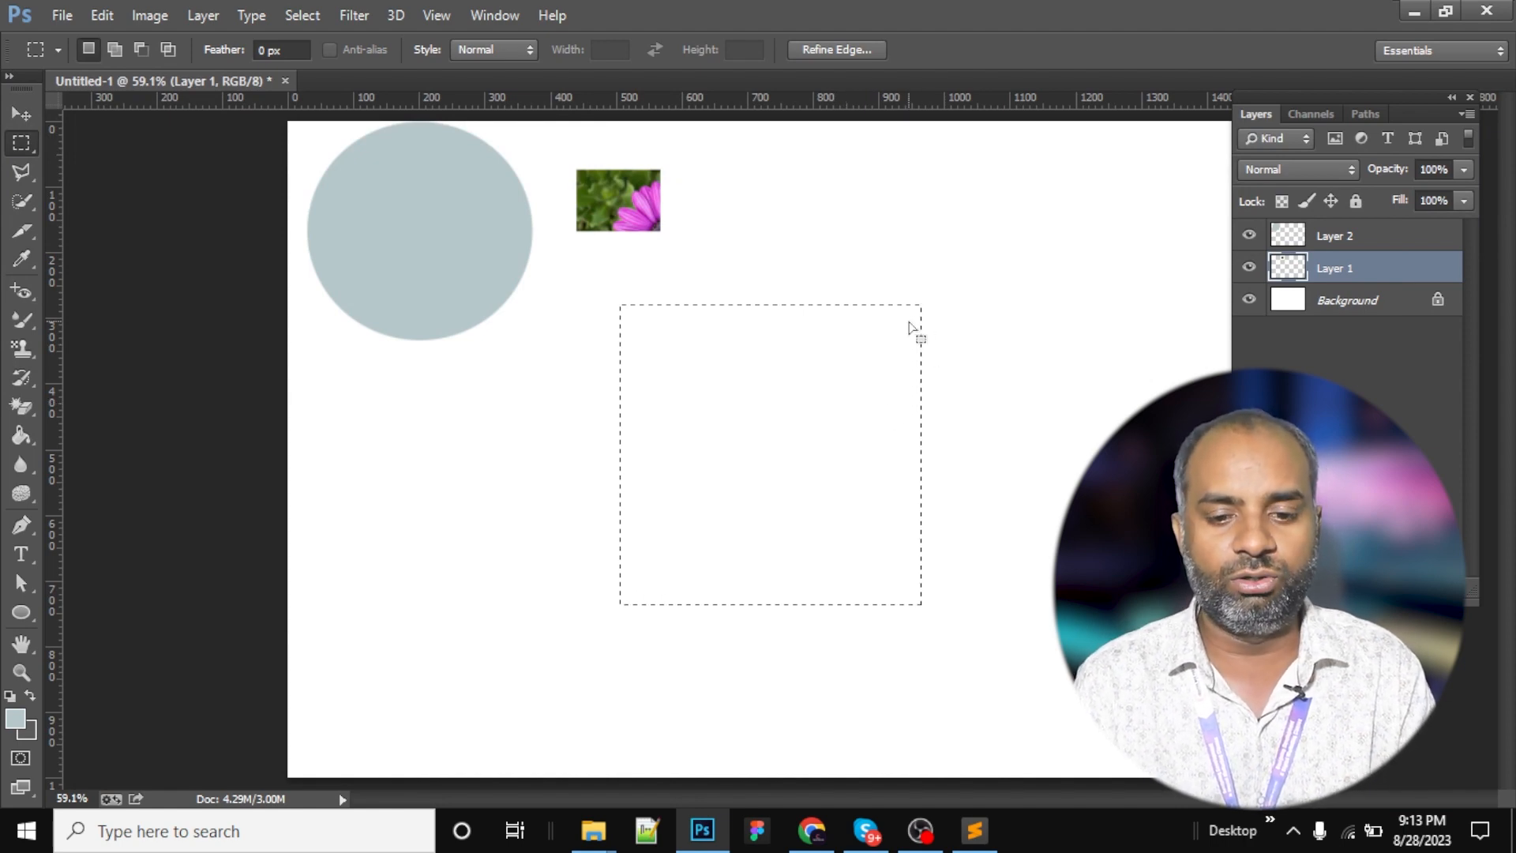
key("shift+ctrl+n")
key("Return")
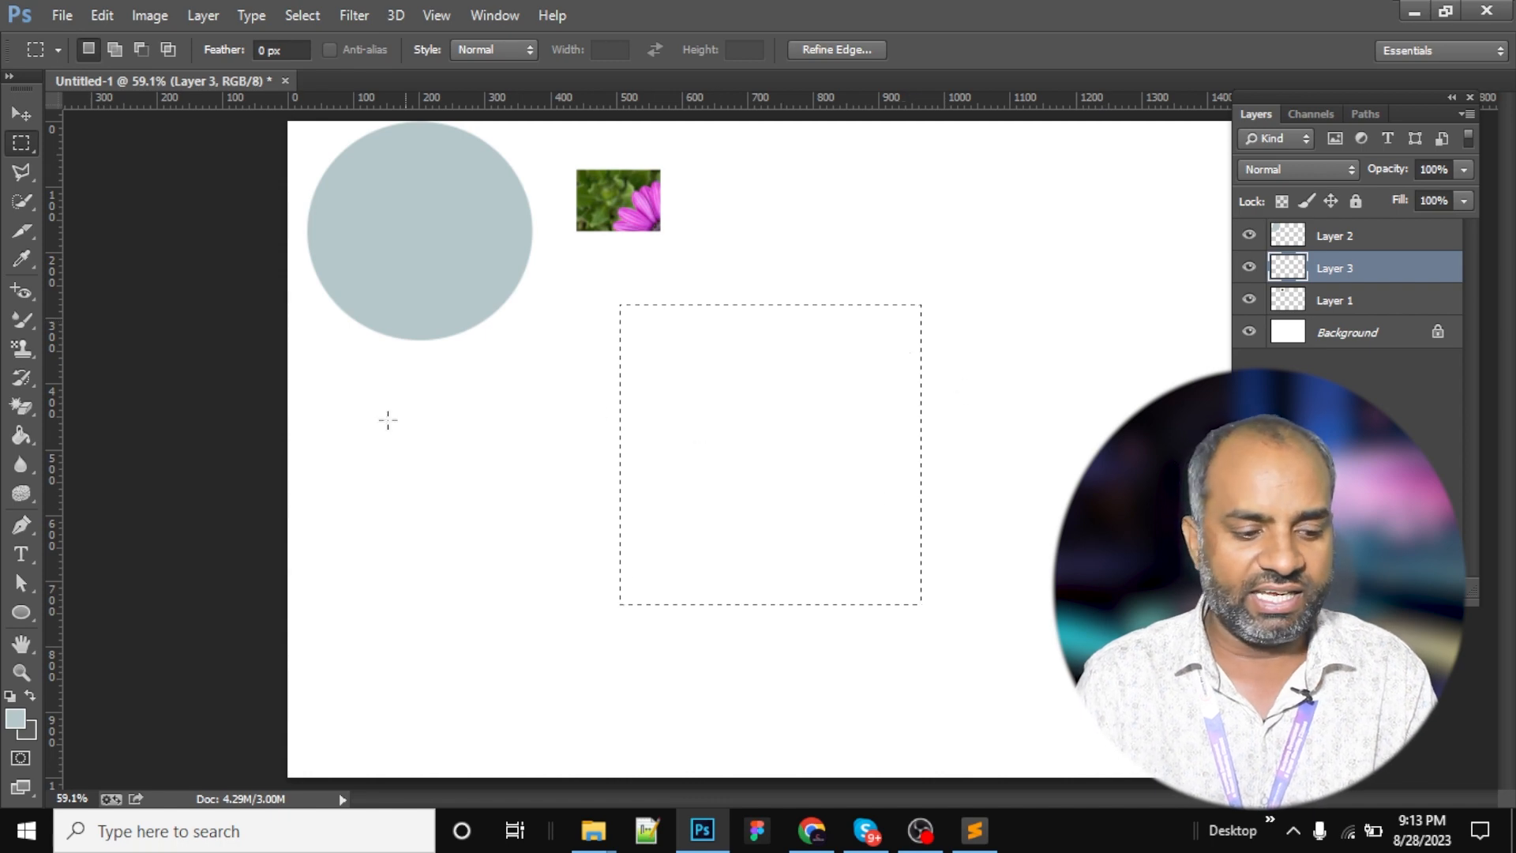
Set the foreground color to bright cyan.
left_click(13, 723)
left_click(1269, 266)
left_click(1491, 245)
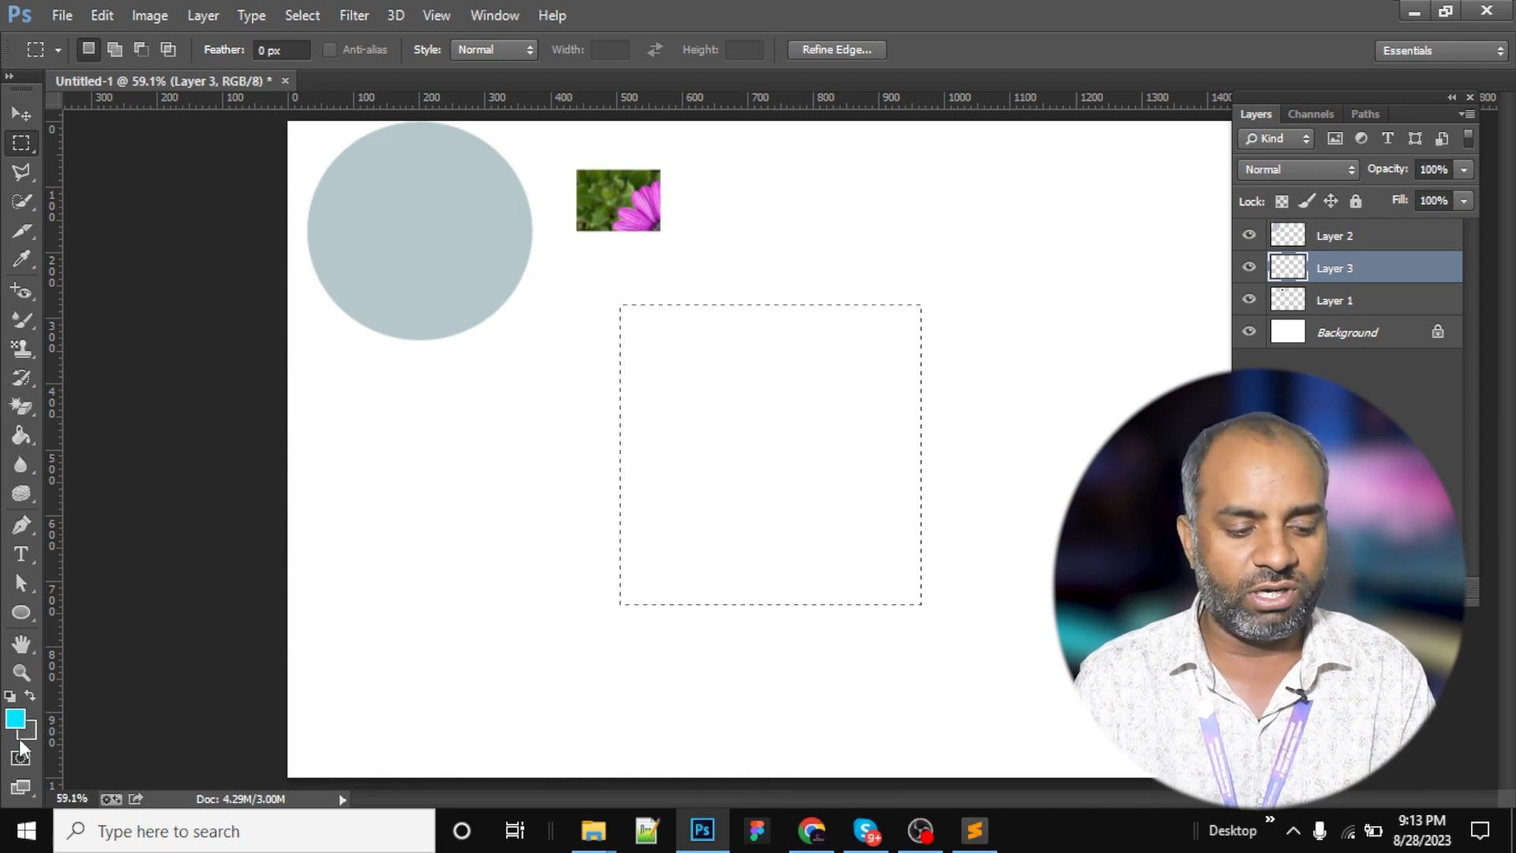
Fill the square selection with the cyan foreground color, and refill it with the dark gray background color.
key("alt+Tab")
key("alt+Tab")
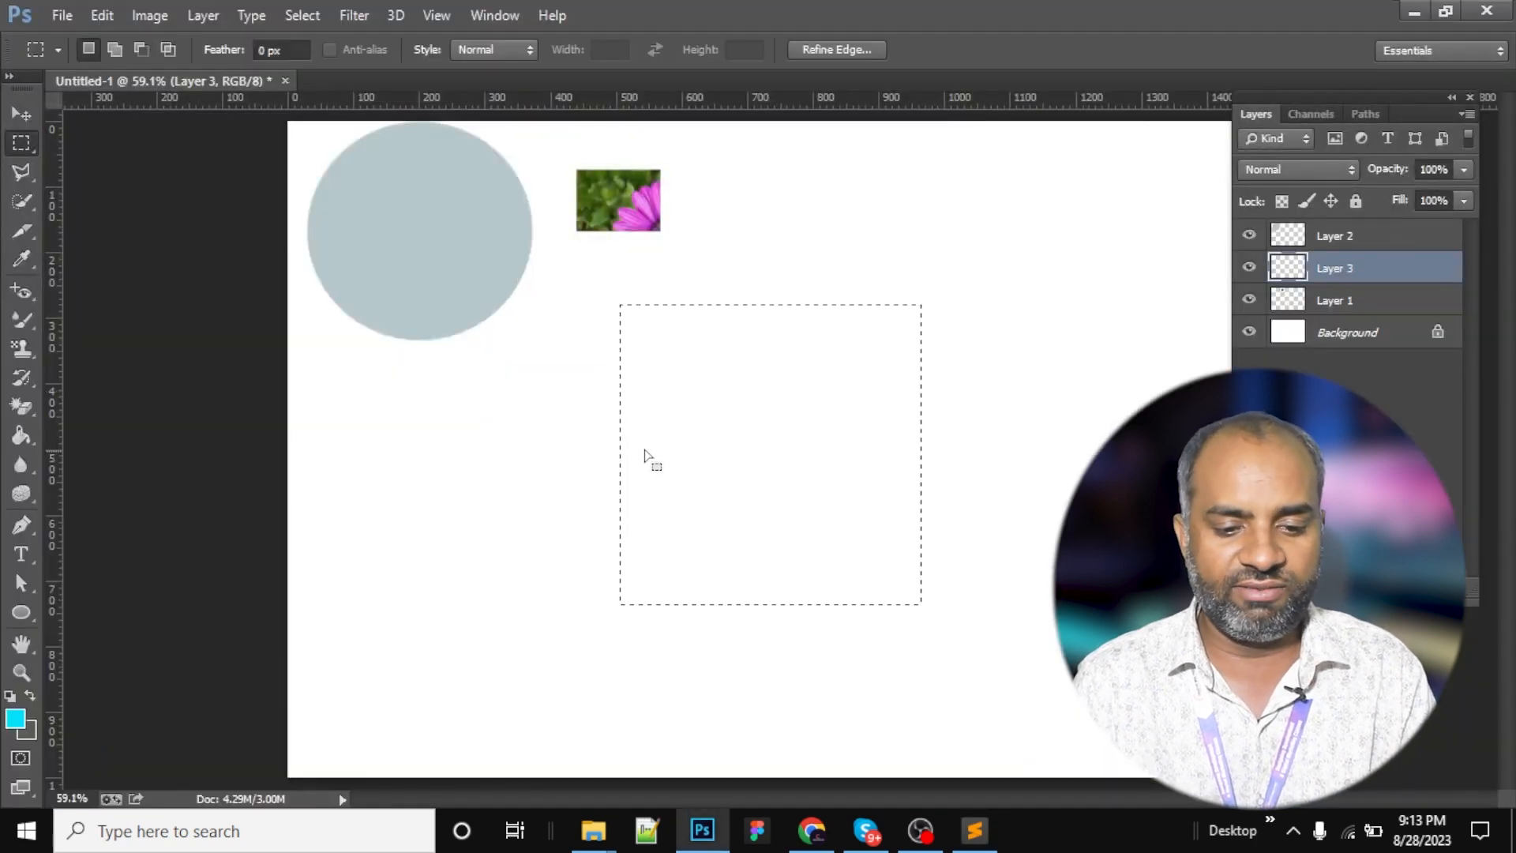
key("alt+BackSpace")
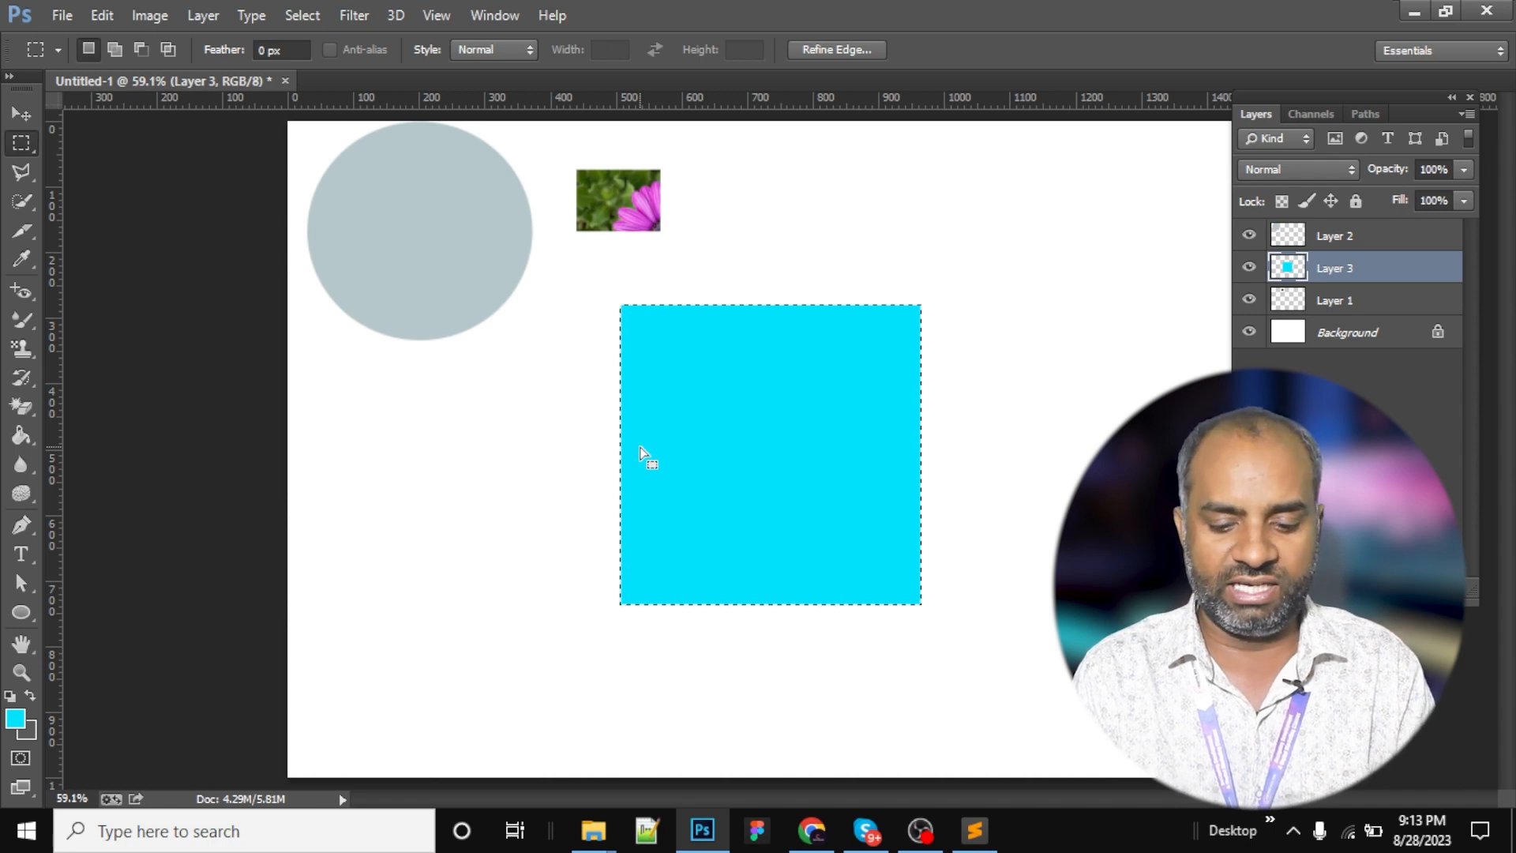
key("ctrl+BackSpace")
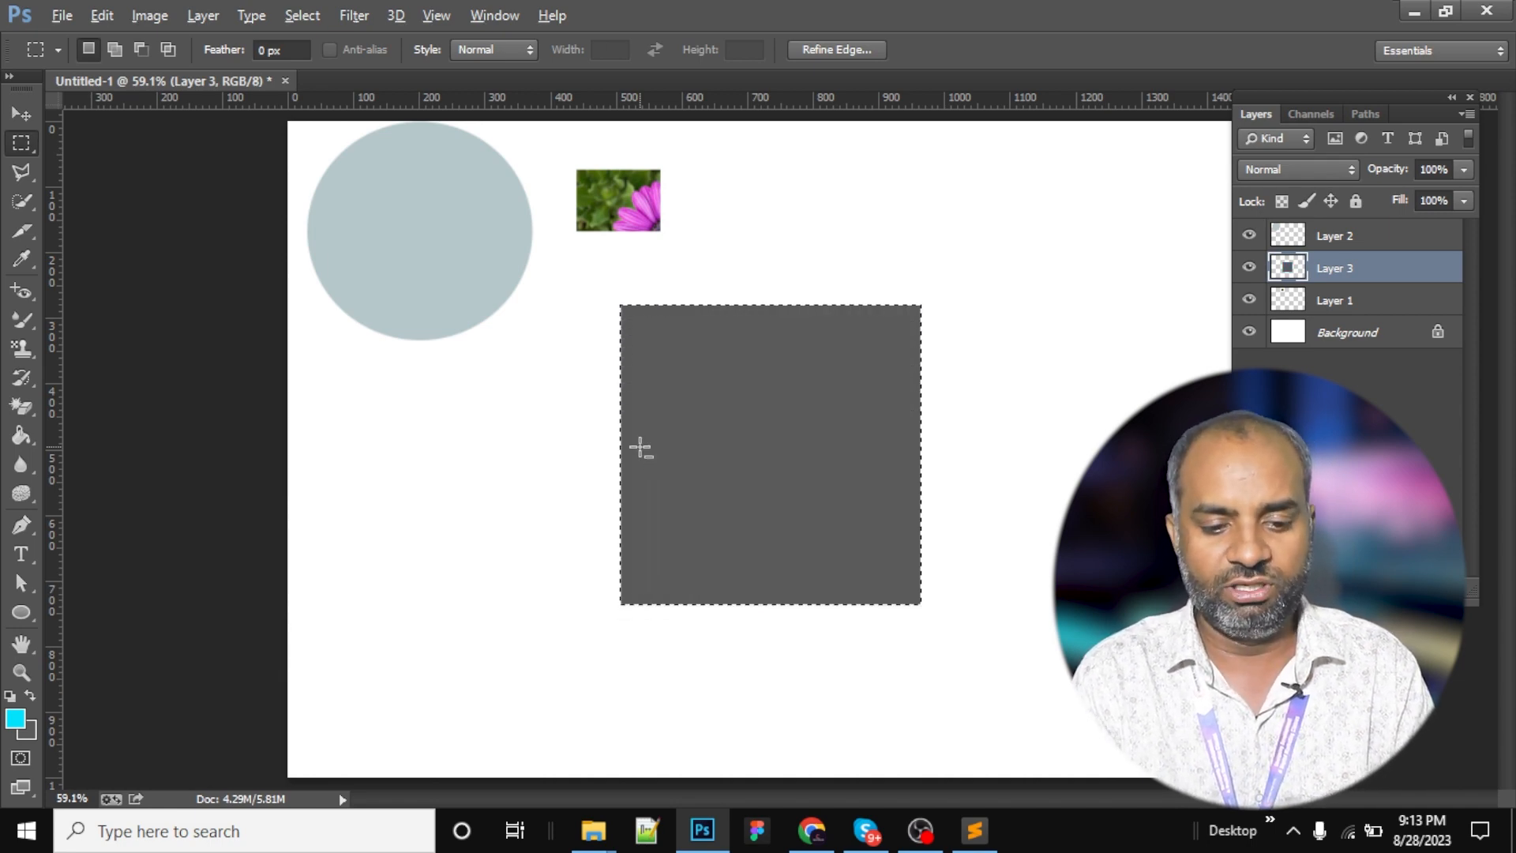
Refill the square selection with the cyan foreground color, and add "Forground :- alt + Backspace" below the New layer line in the Sublime Text notes.
key("alt+BackSpace")
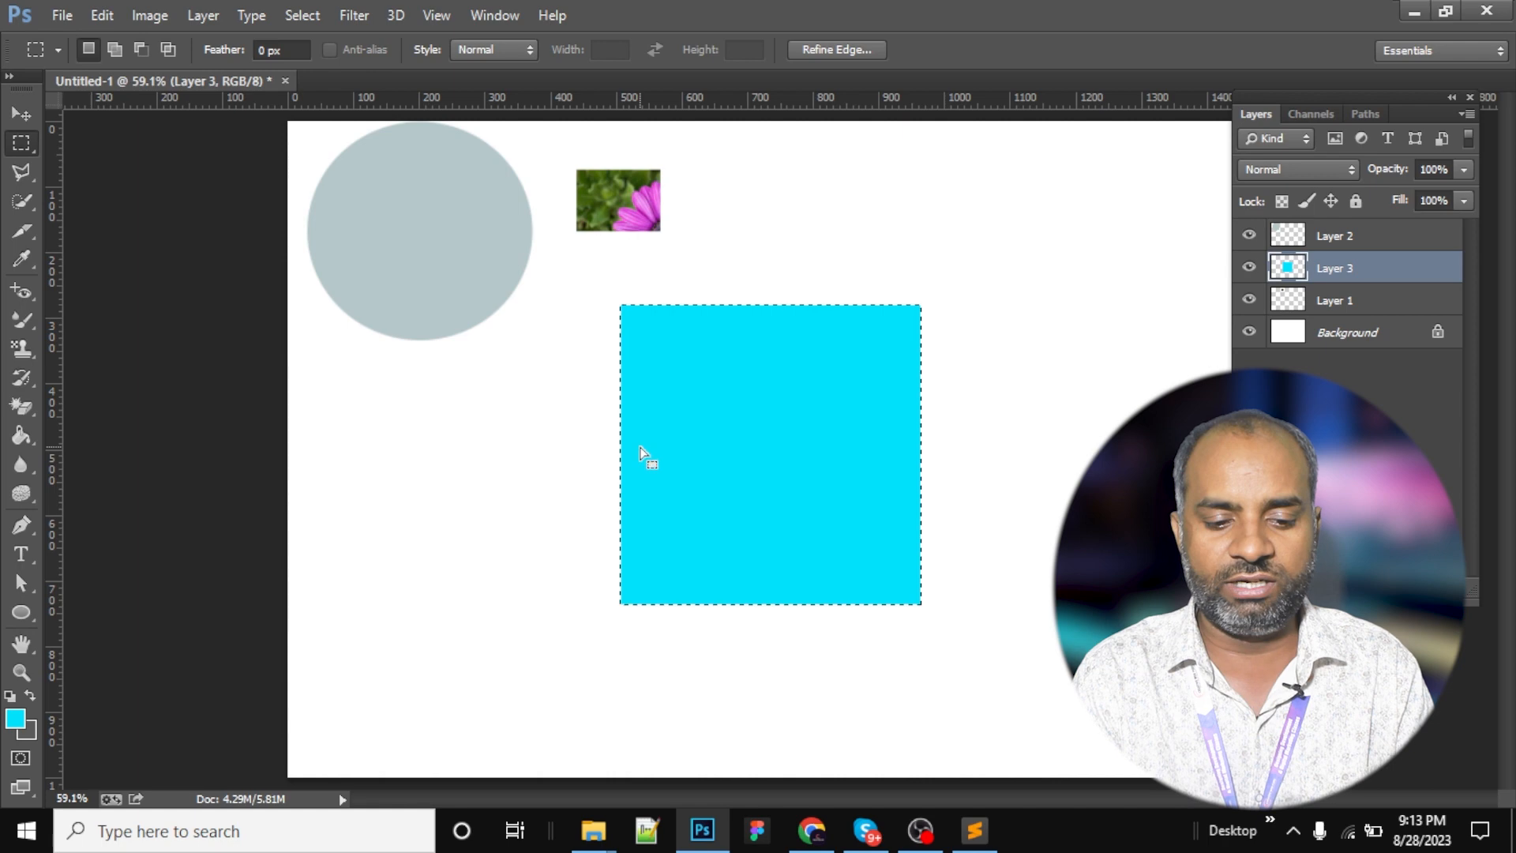
key("alt+Tab")
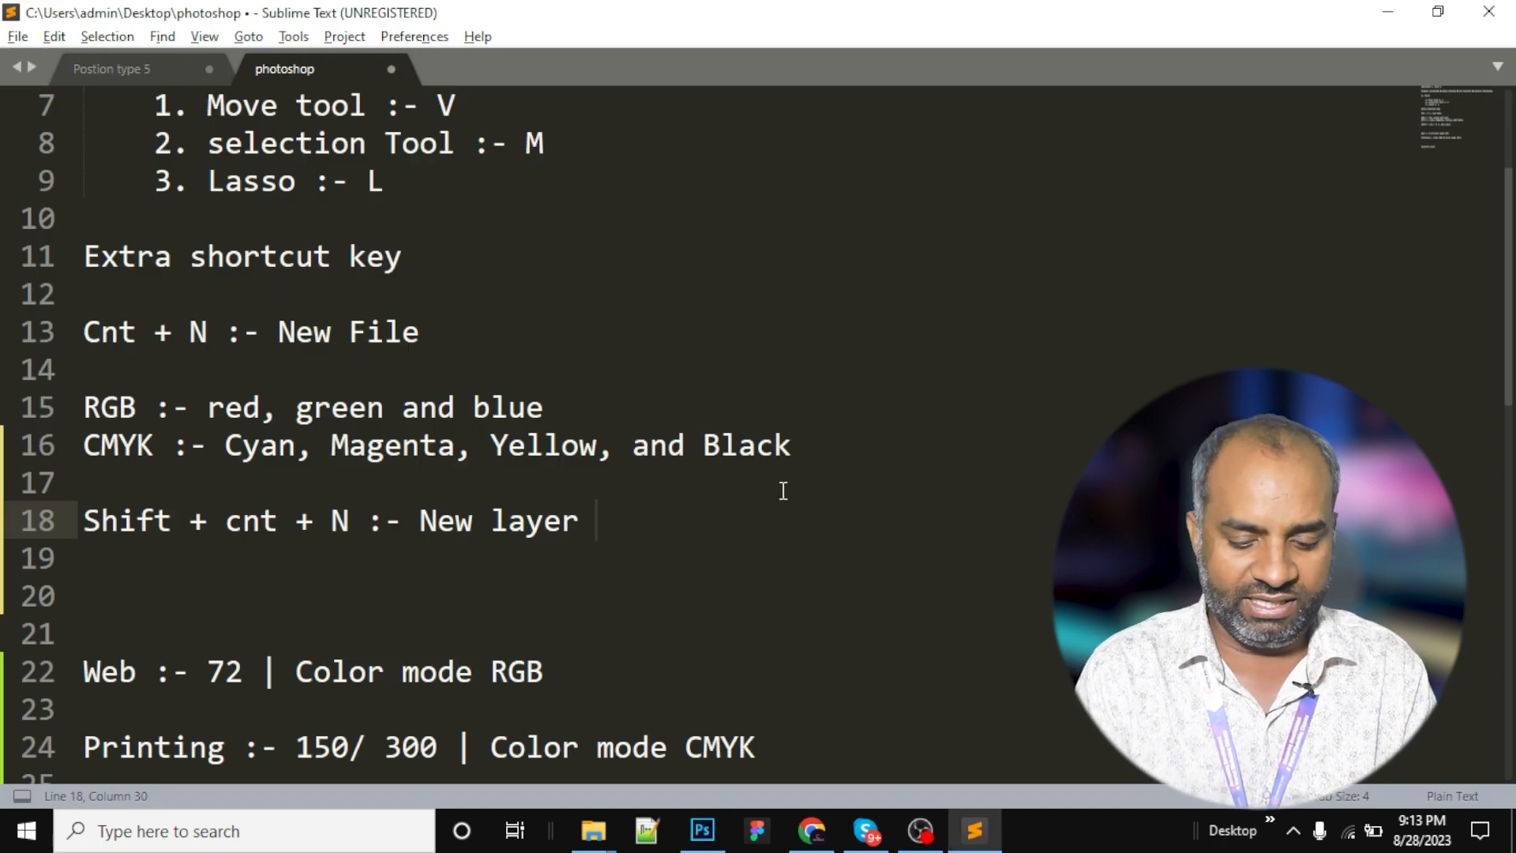
key("Return")
key("Return")
key("Up")
key("Up")
key("Return")
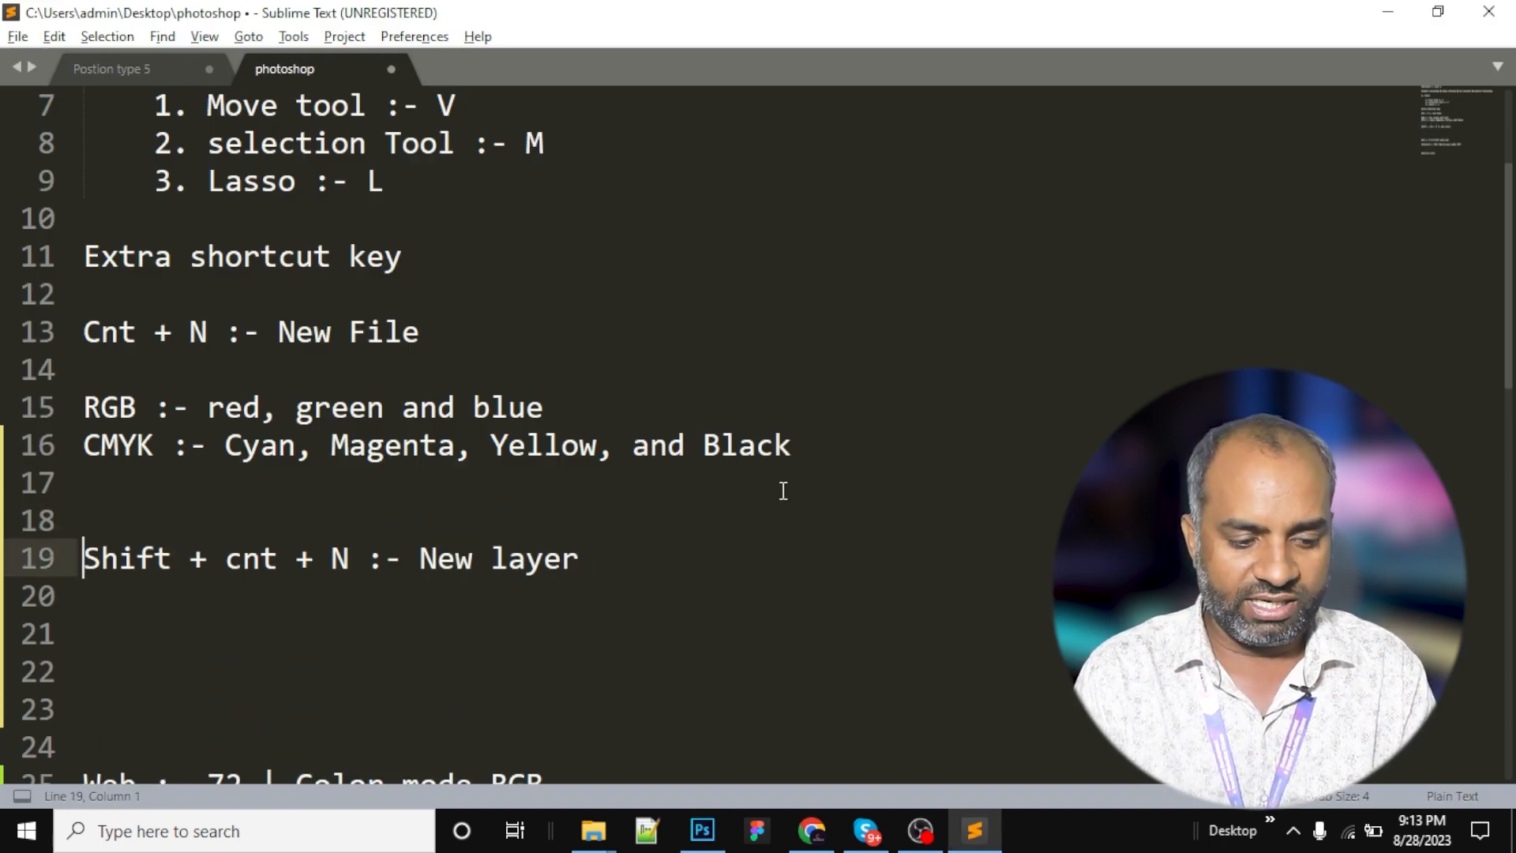
key("Down")
type("Fo")
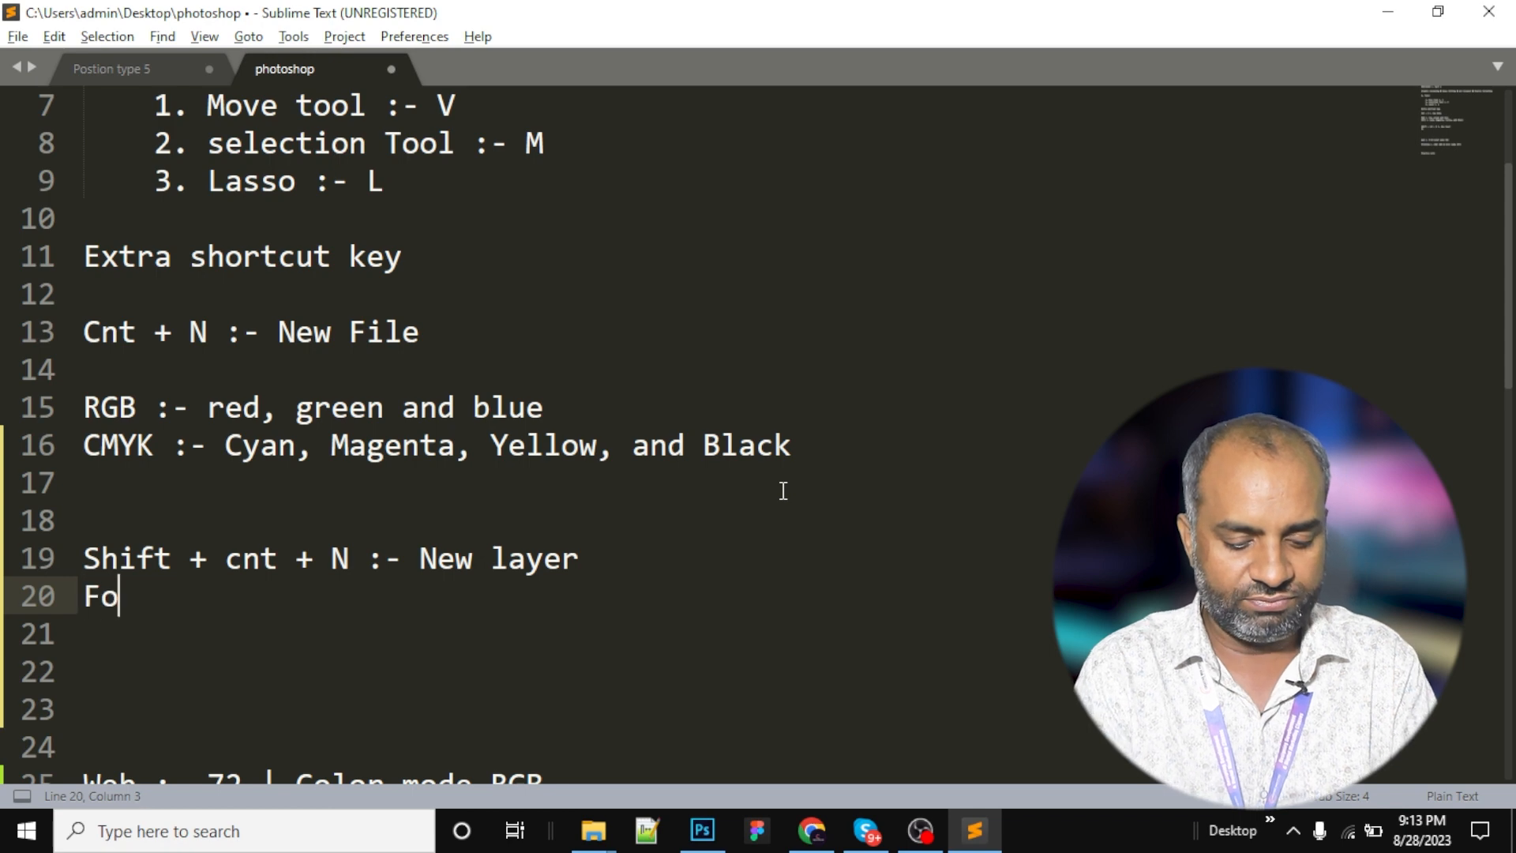
type("rground ")
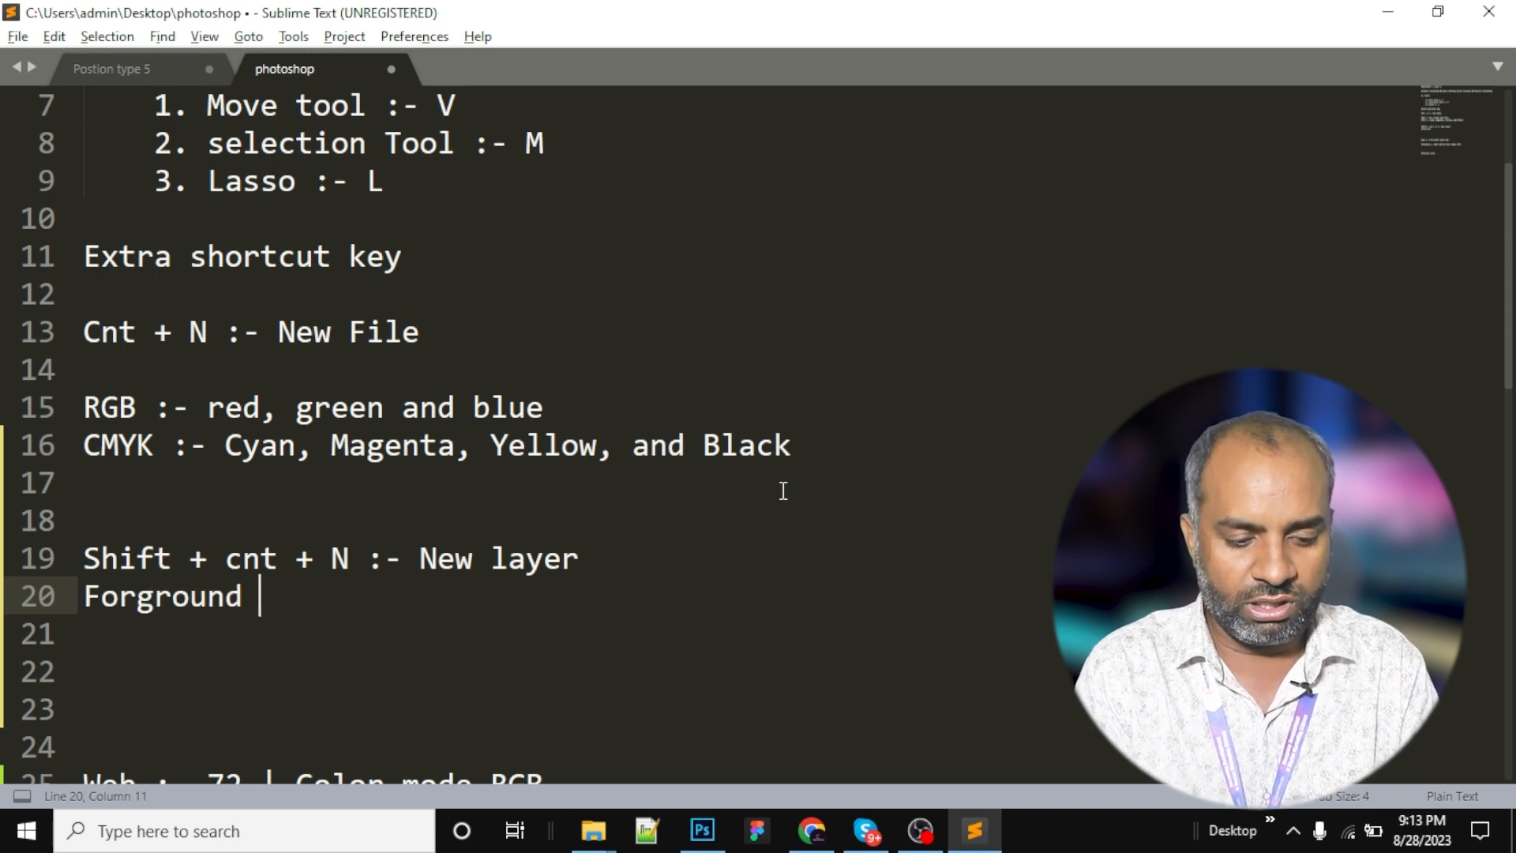
type(":- alt +")
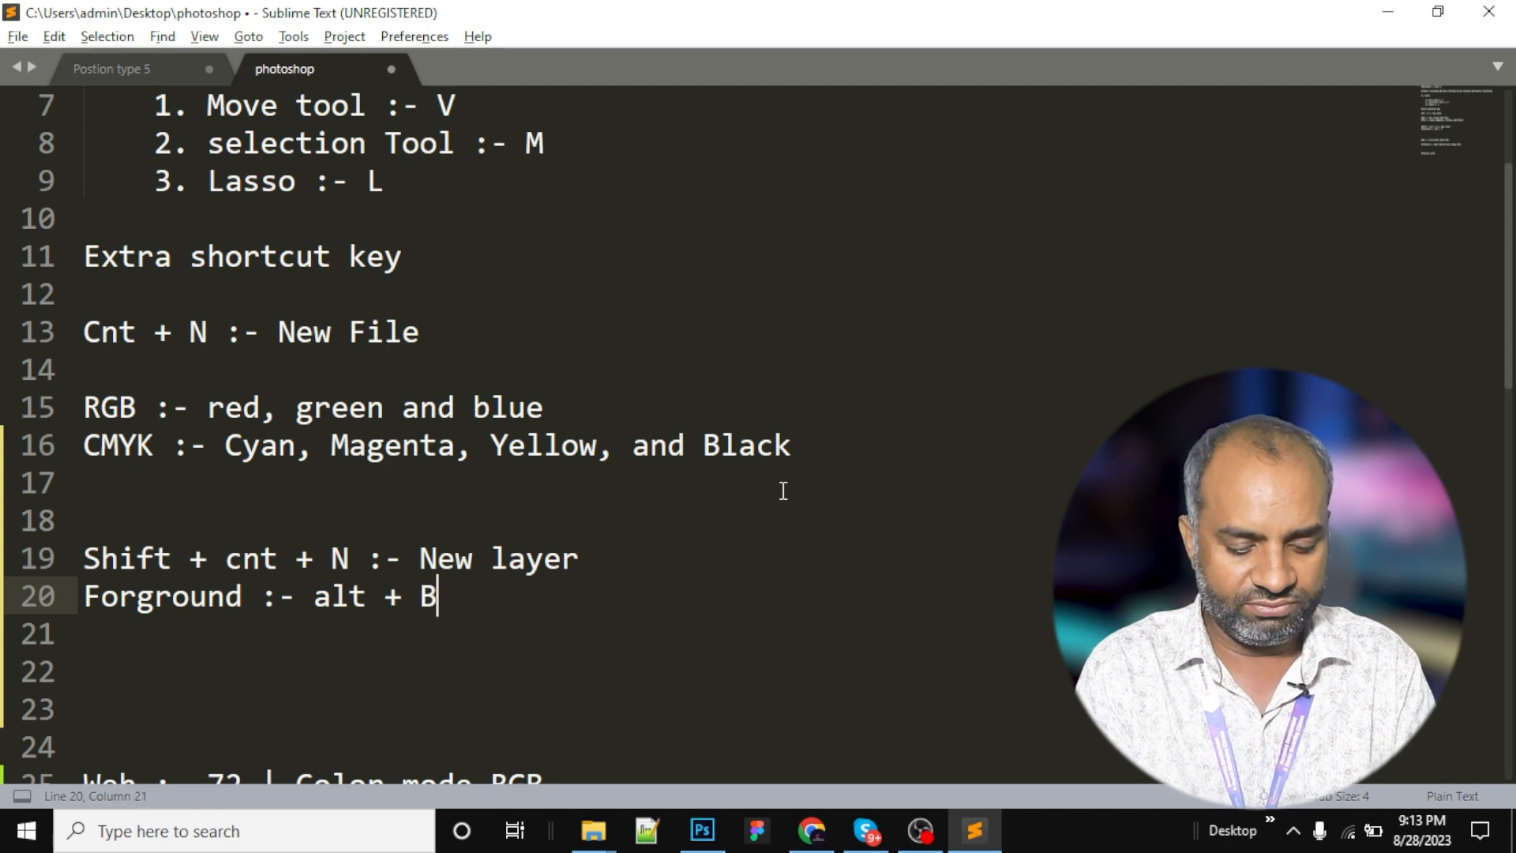
type(" Backspa")
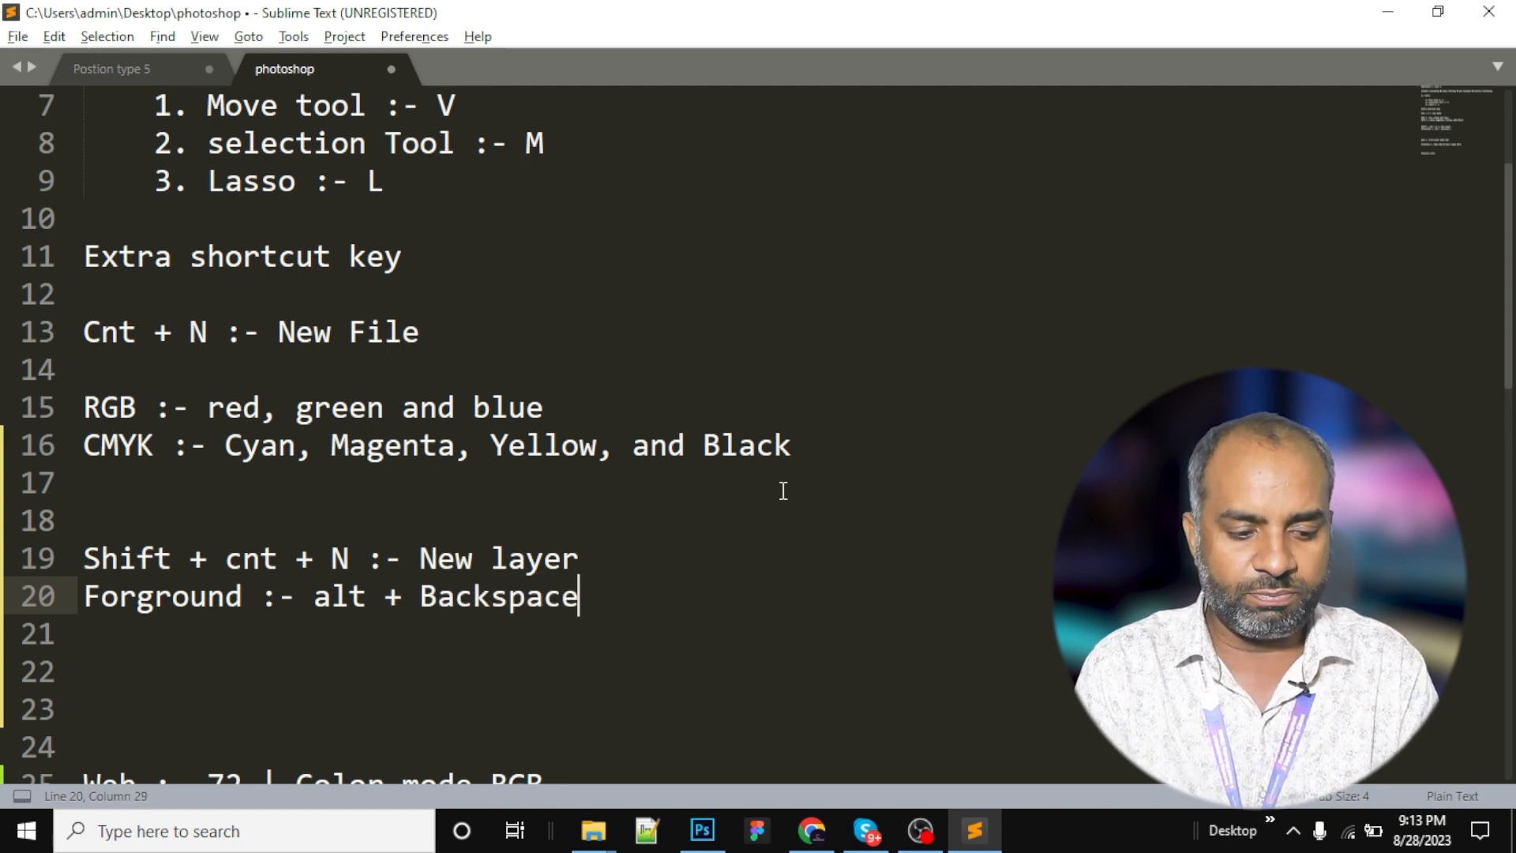
type("ce")
Add the line "background :- cnt + Bckspace" below the Forground line in the notes.
key("Return")
type("backgrounf")
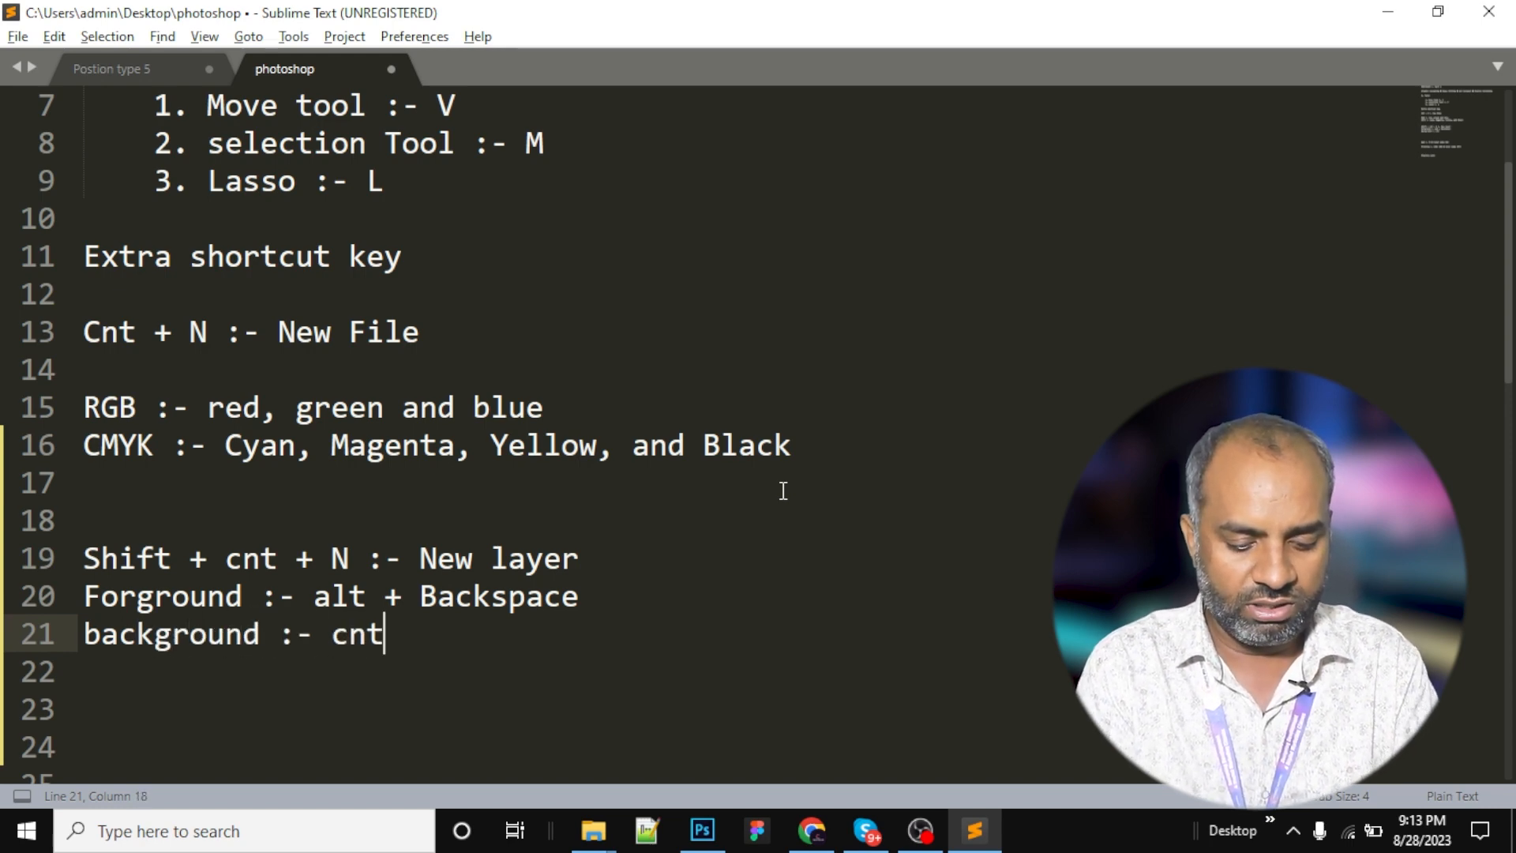
type(" :- cnt + Bckspace")
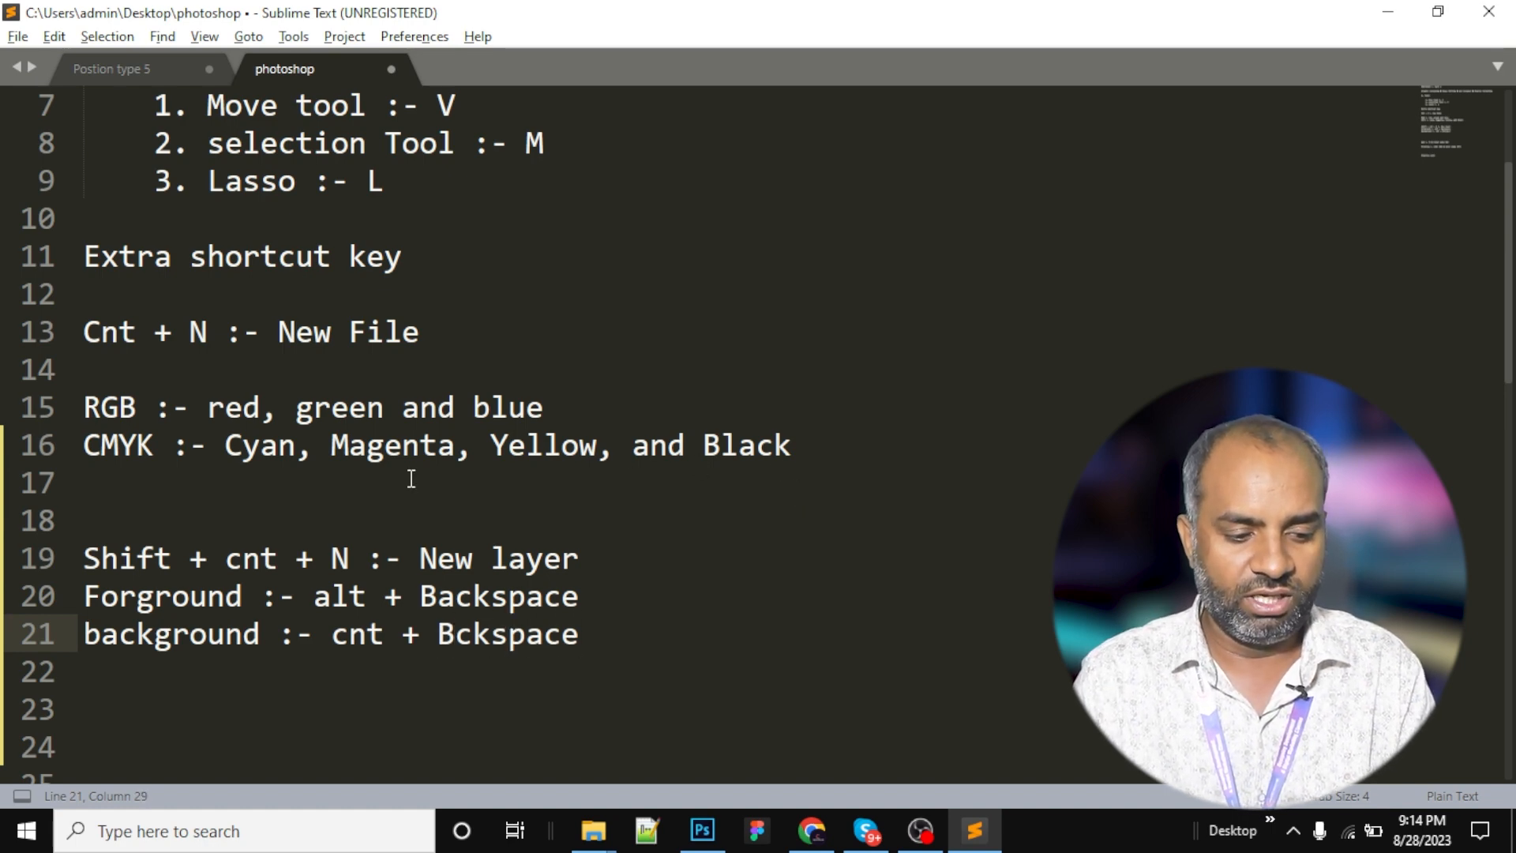
key("Return")
key("shift+Up")
key("shift+Up")
left_click(710, 701)
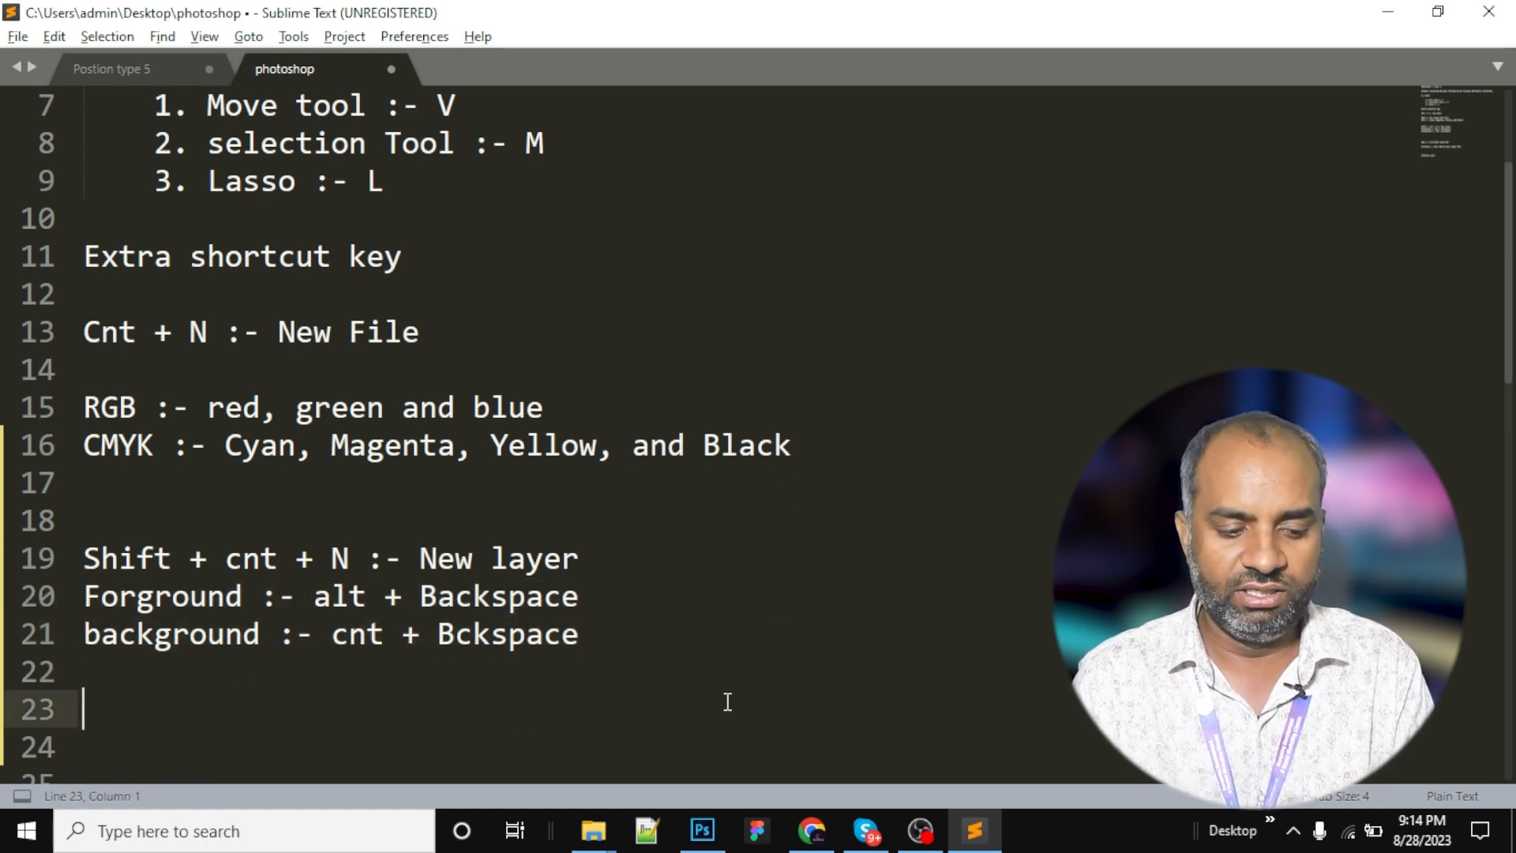
Switch back to Photoshop and refill the square selection with the foreground, the background and again the foreground color.
key("alt+Tab")
key("alt+BackSpace")
key("ctrl+BackSpace")
key("alt+BackSpace")
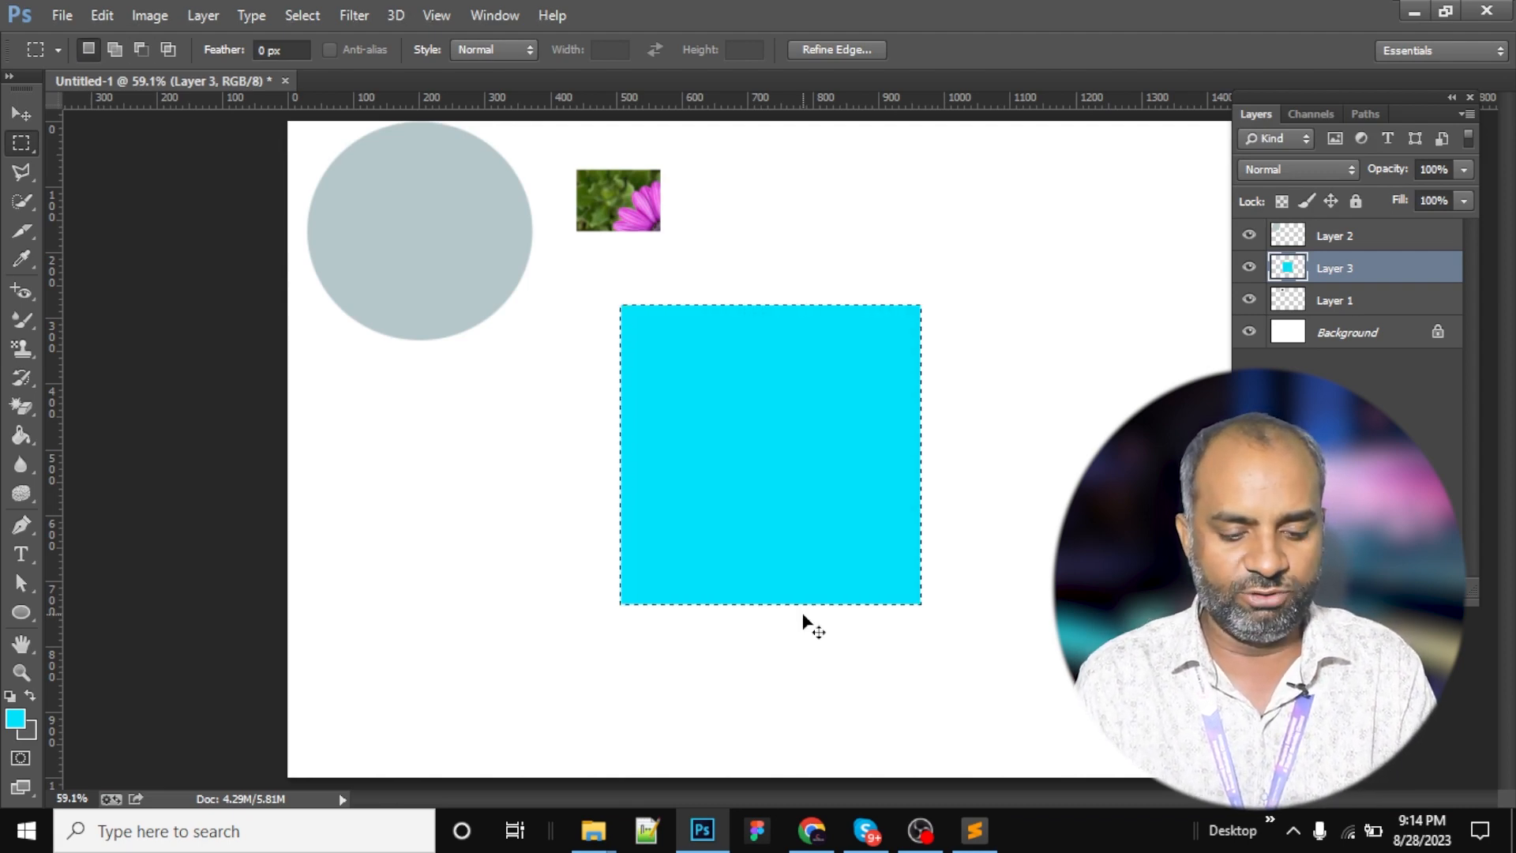
Deselect the cyan square, move it sideways with the Move tool and delete its layer.
key("ctrl+d")
key("v")
left_click_drag(712, 444, 904, 458)
key("Delete")
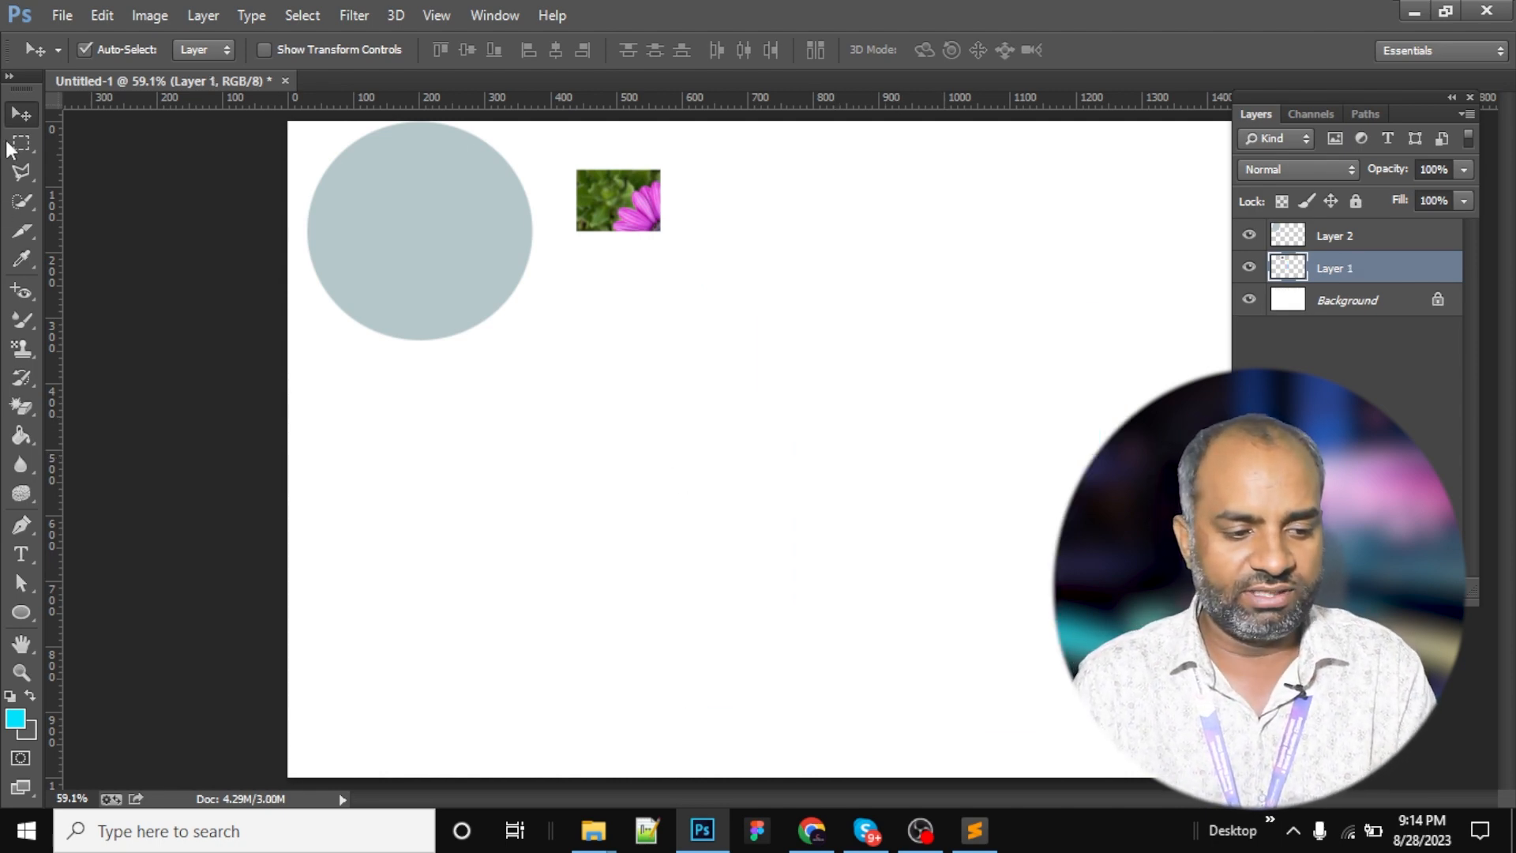
Draw a square marquee selection to the right of the flower image and create a new layer with the default settings.
left_click(21, 143)
left_click(97, 145)
left_click_drag(781, 191, 1068, 477)
key("ctrl+shift+n")
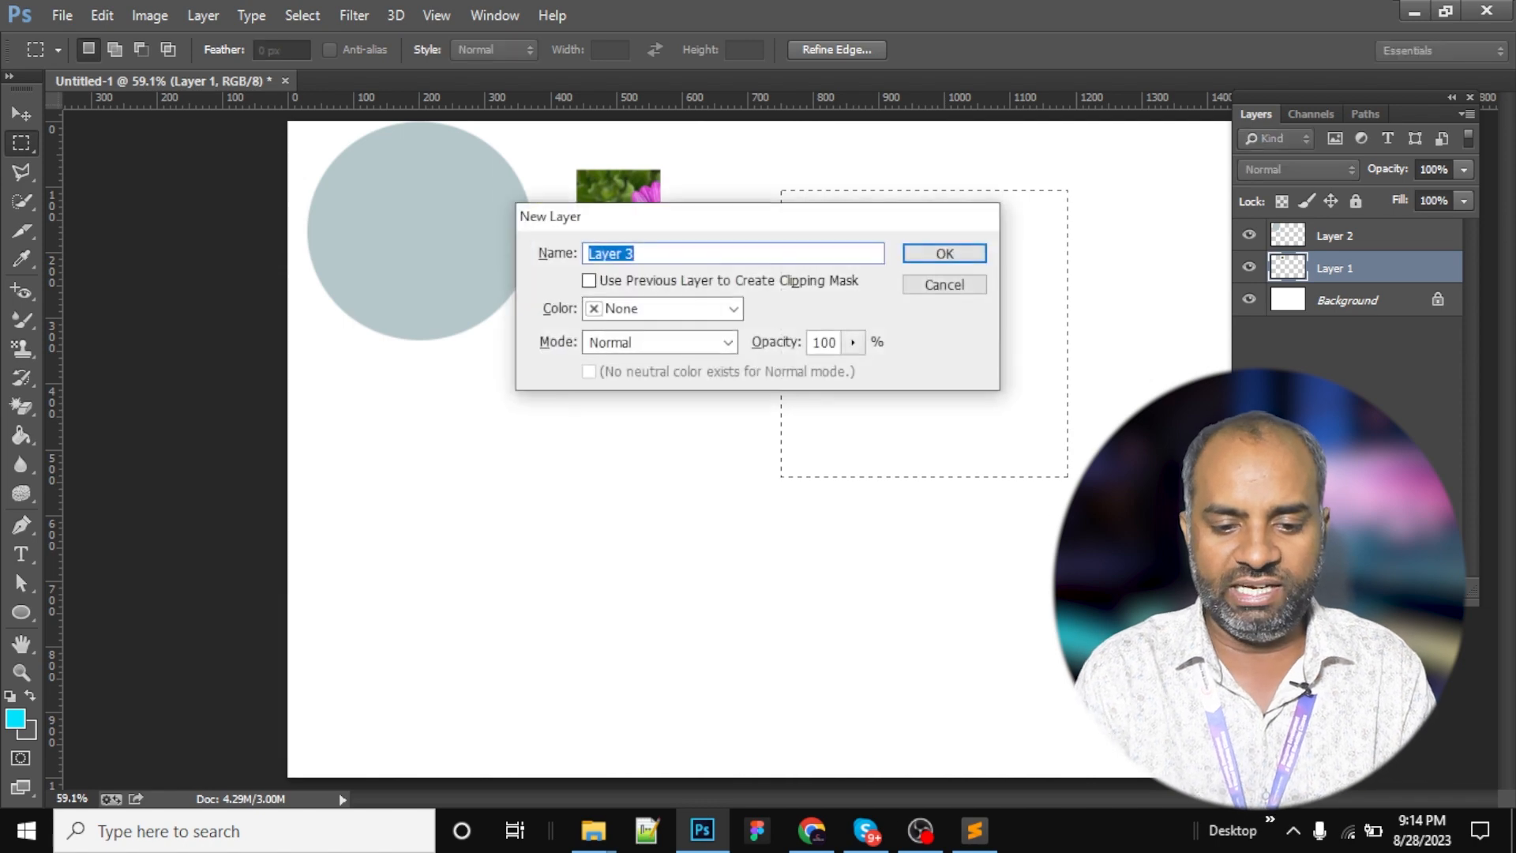
key("Return")
Highlight the New layer shortcut in the Sublime Text notes, return to Photoshop and fill the square selection with cyan and finally dark gray.
key("alt+Tab")
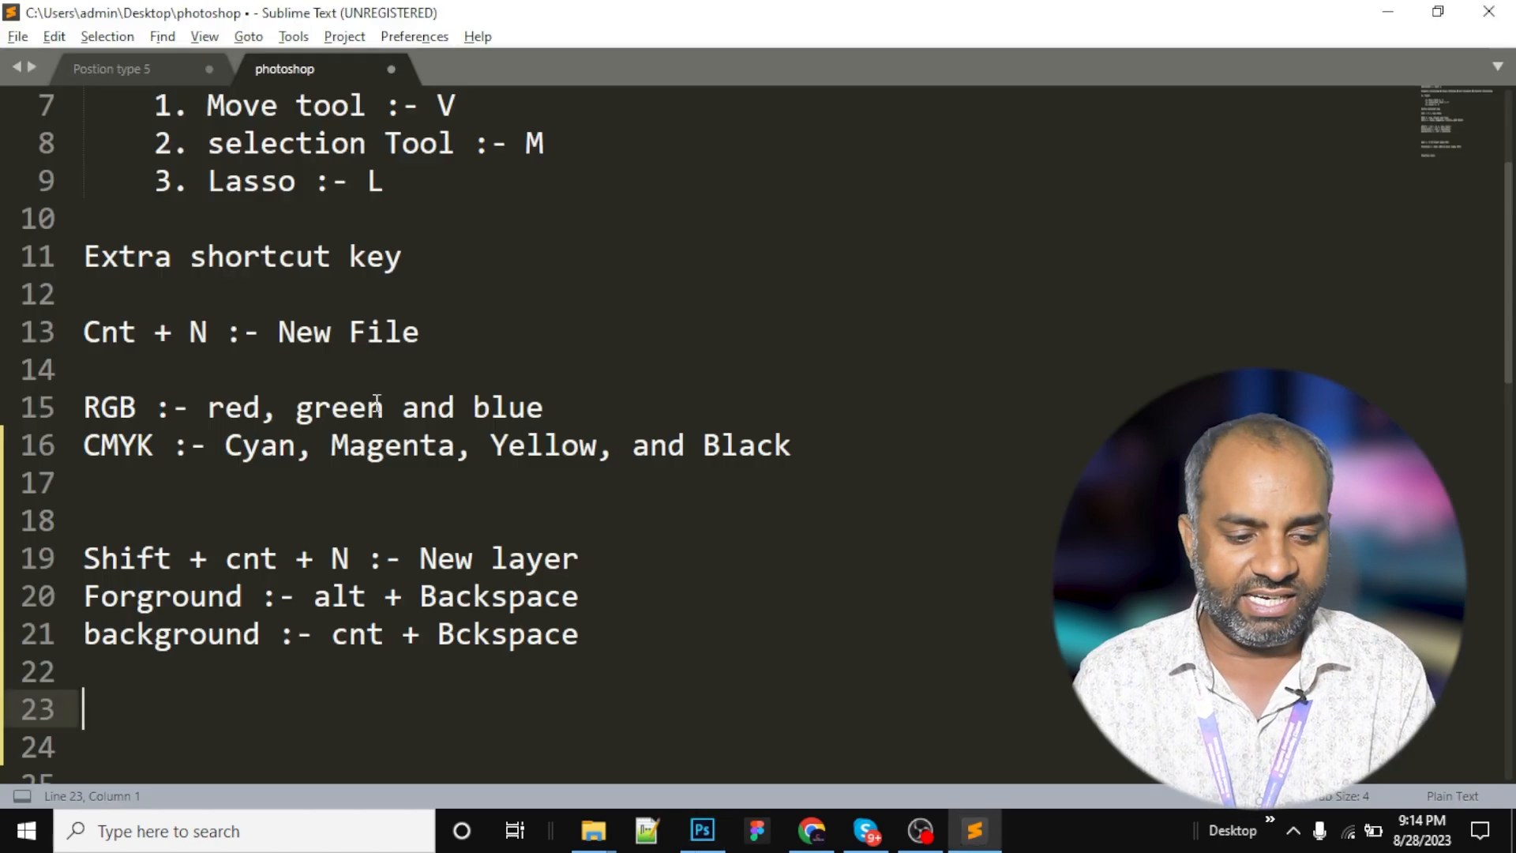
left_click_drag(584, 559, 83, 558)
key("alt+Tab")
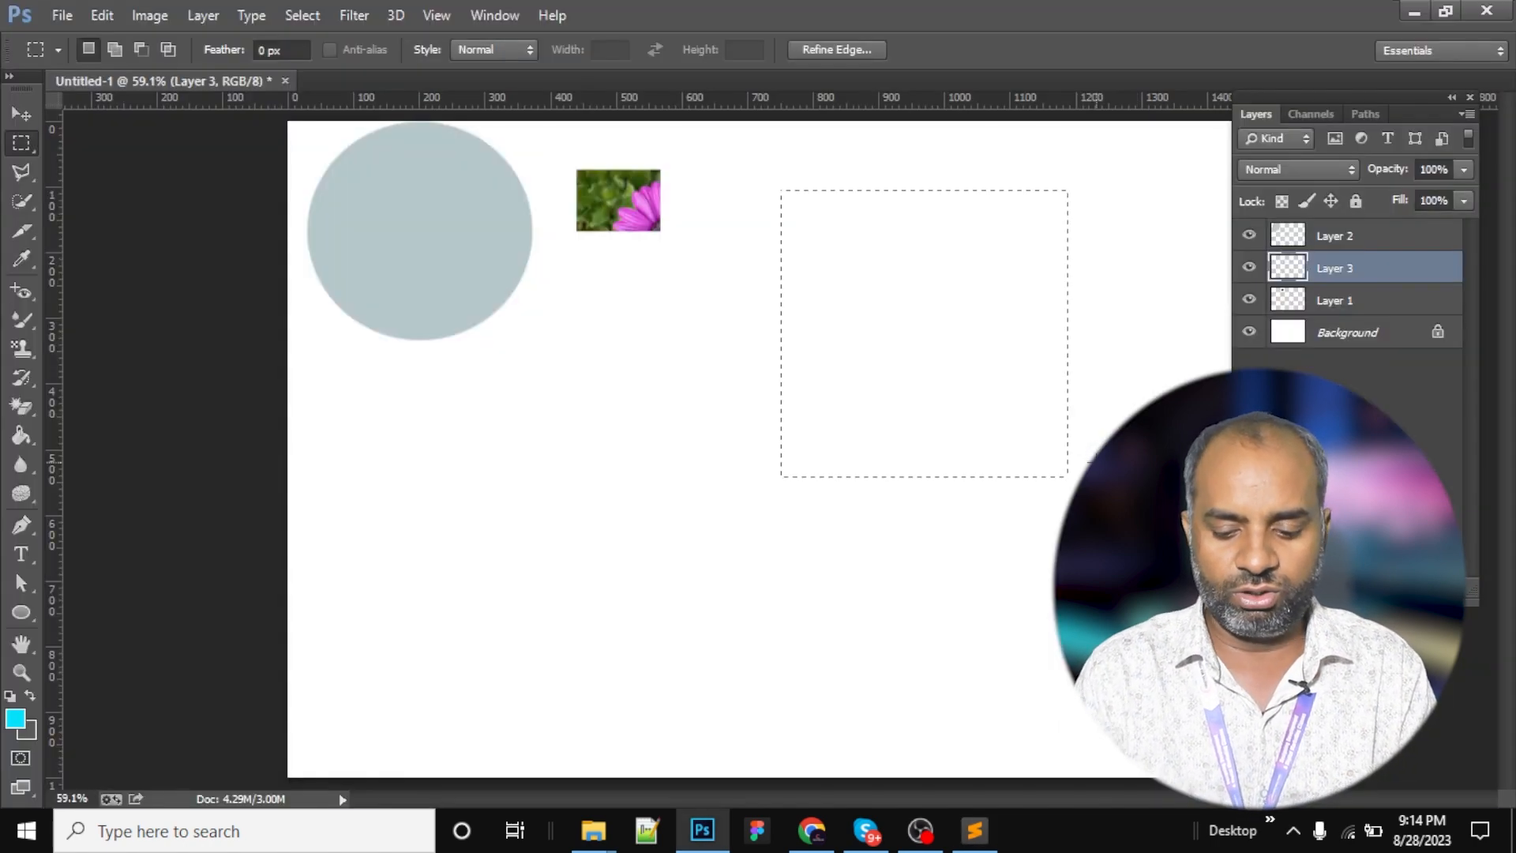
key("alt+BackSpace")
key("ctrl+BackSpace")
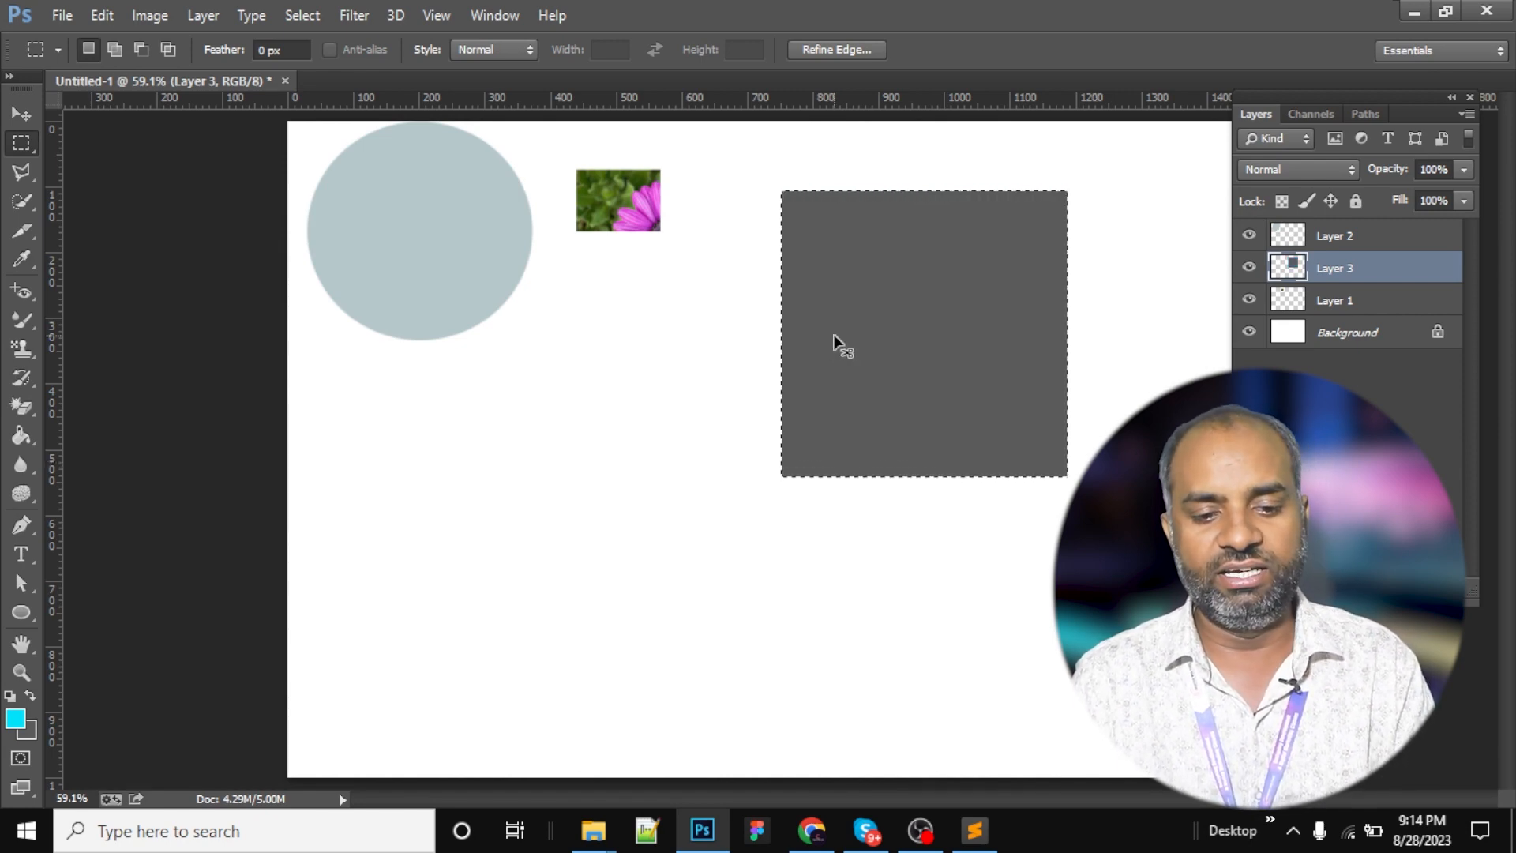
Deselect the gray square and draw another rectangular selection overlapping its lower-left part.
key("ctrl+d")
key("alt+Tab")
left_click_drag(660, 276, 1047, 590)
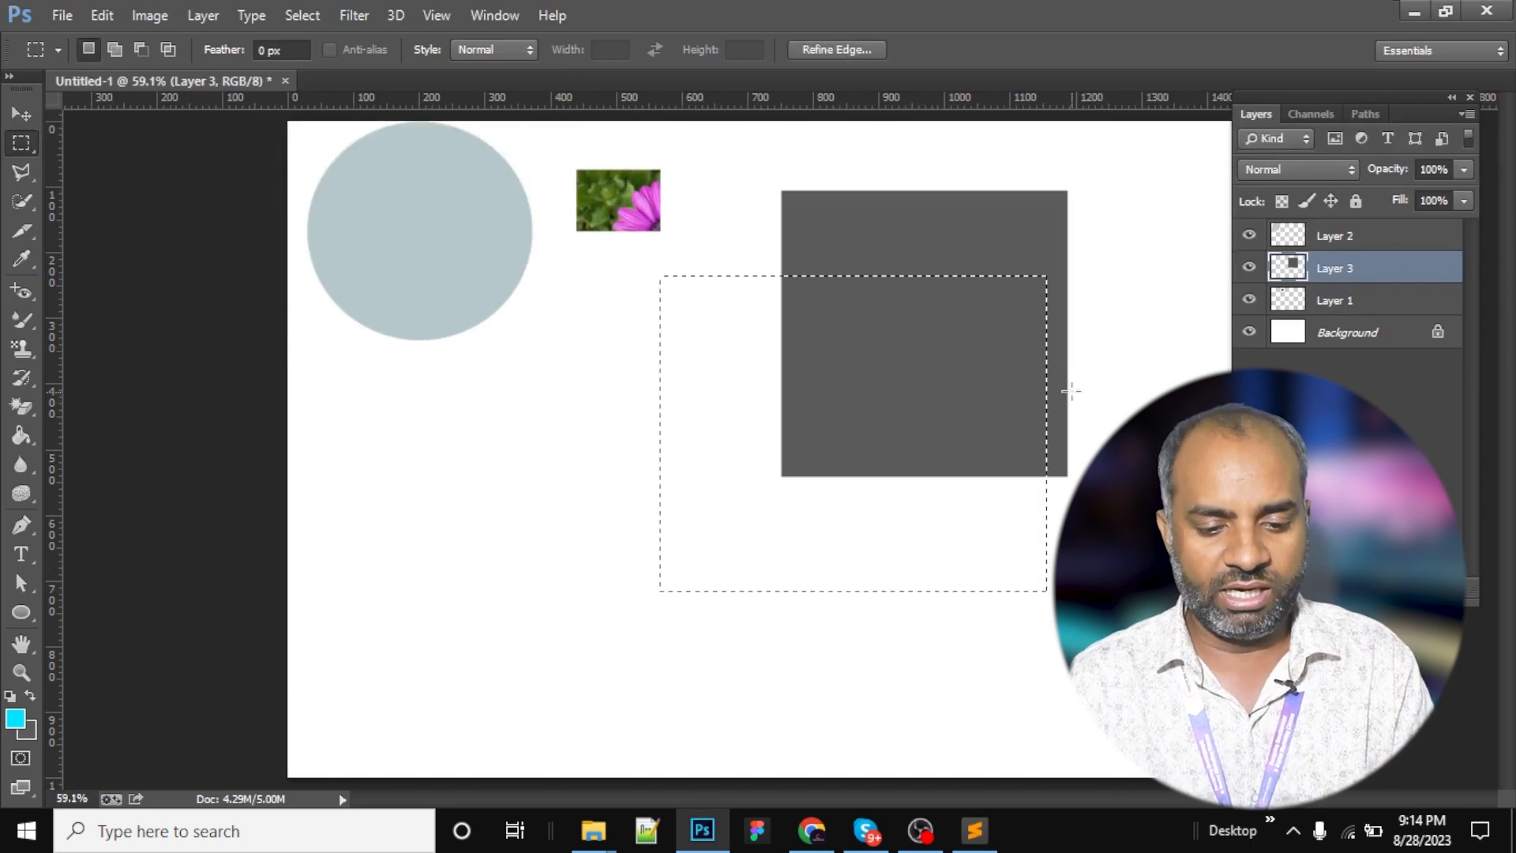
Switch to Sublime Text and add the line "Cnt + D :- d Select (selection remove ke liye)" below the background shortcut, leaving one blank line between them.
key("alt+Tab")
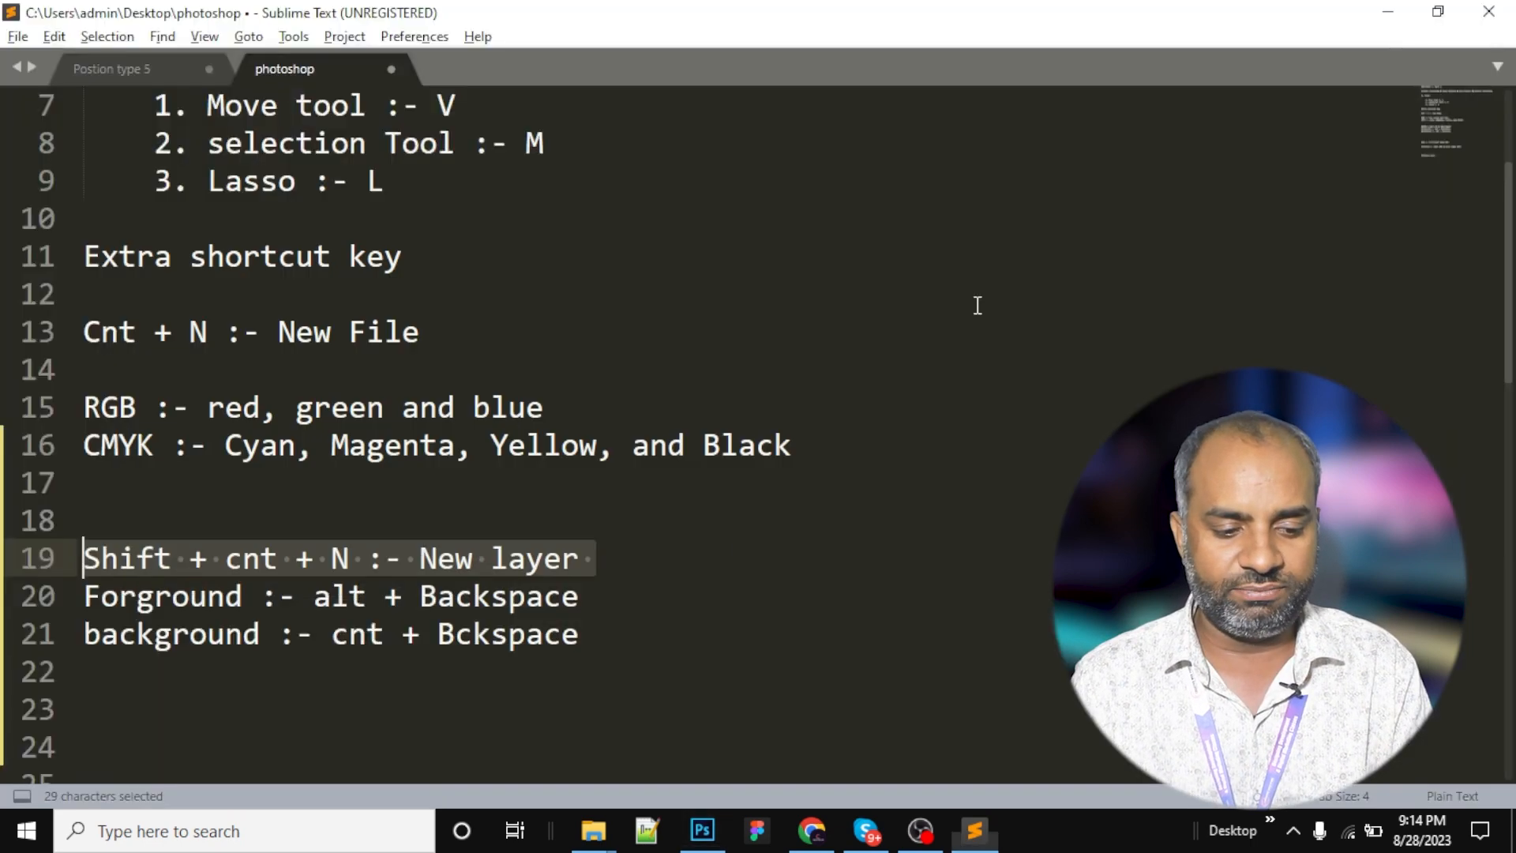
left_click(673, 638)
key("Return")
key("Return")
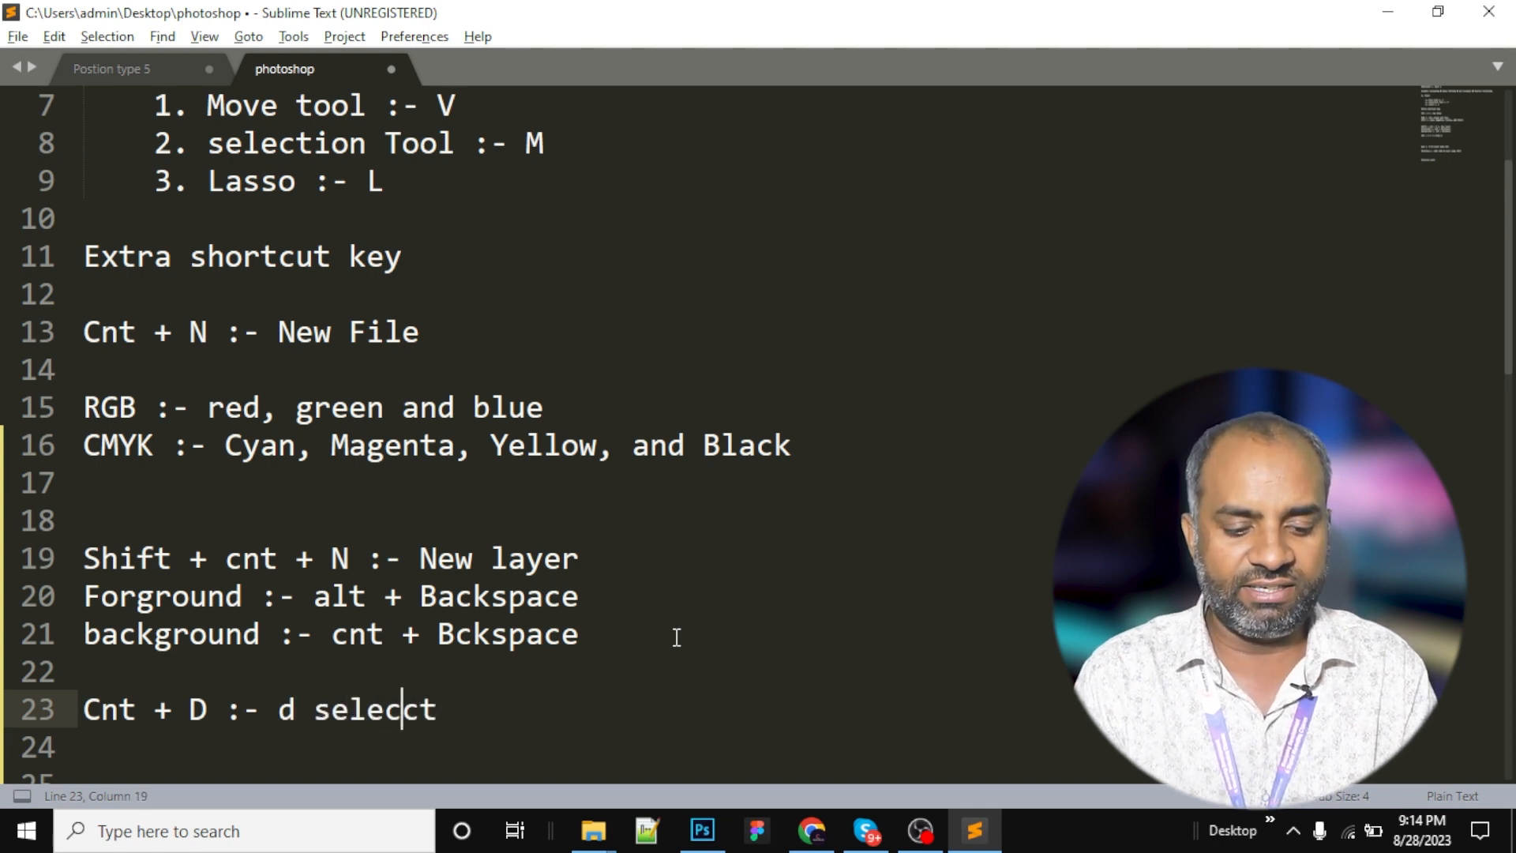
key("Delete")
type("S")
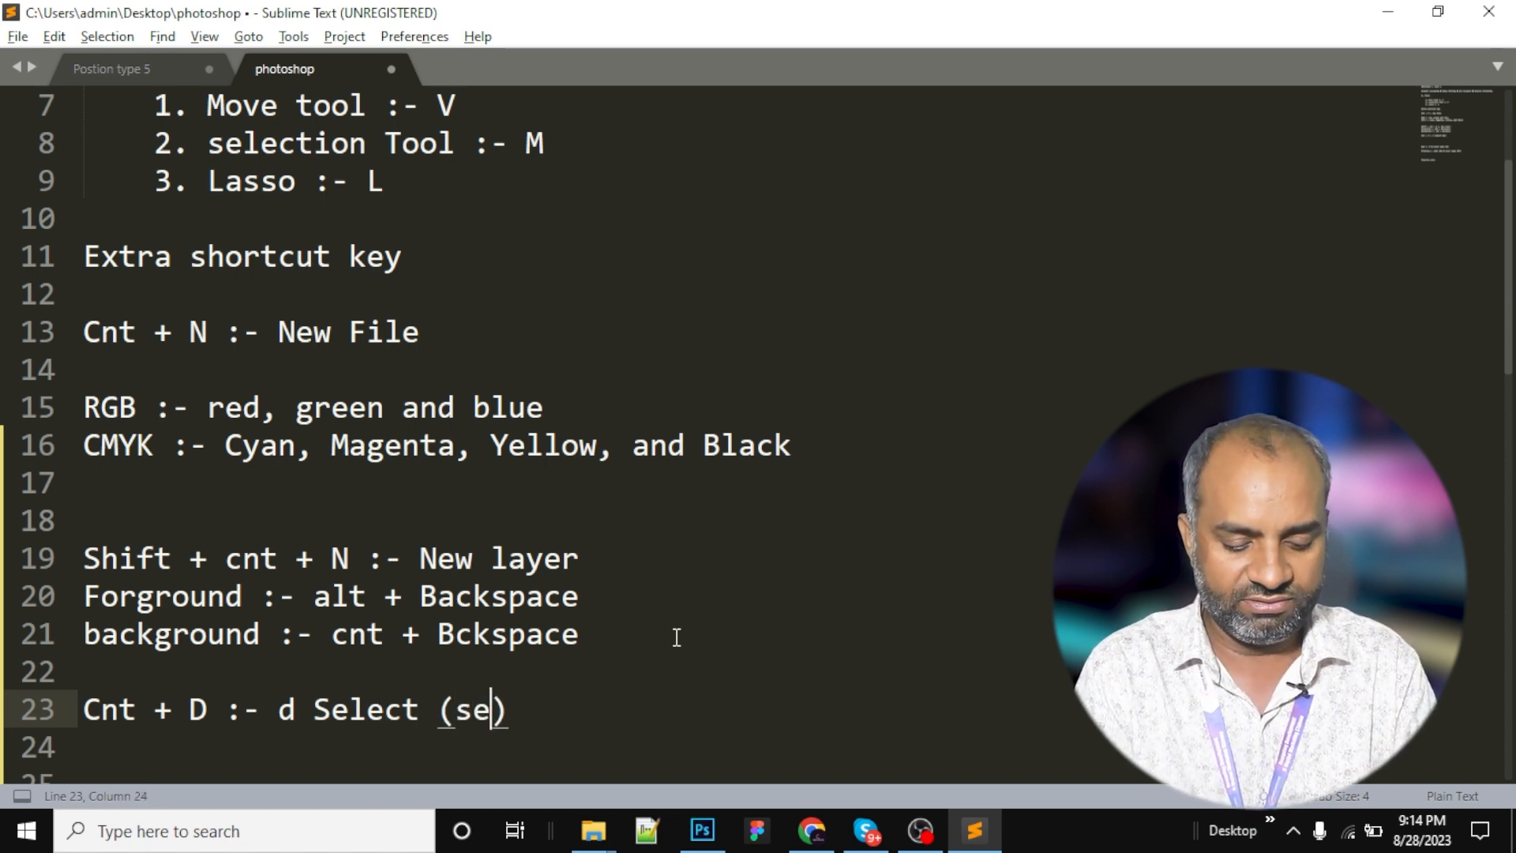
type("on remove ke liye")
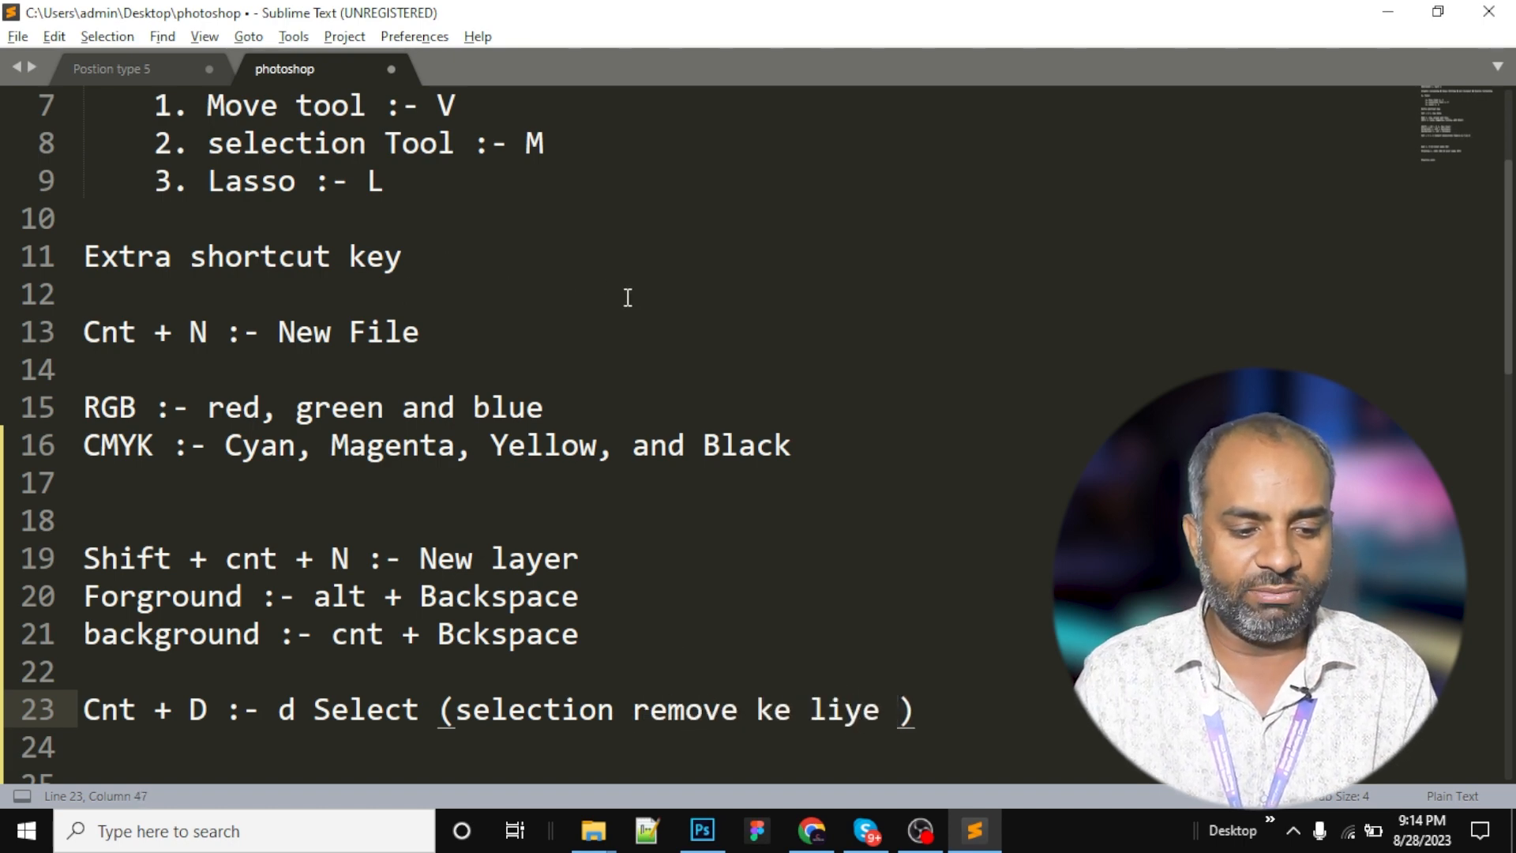
scroll(624, 316, "down", 3)
scroll(620, 327, "up", 2)
scroll(624, 325, "down", 3)
scroll(628, 325, "up", 1)
left_click_drag(1030, 371, 779, 381)
left_click(905, 375)
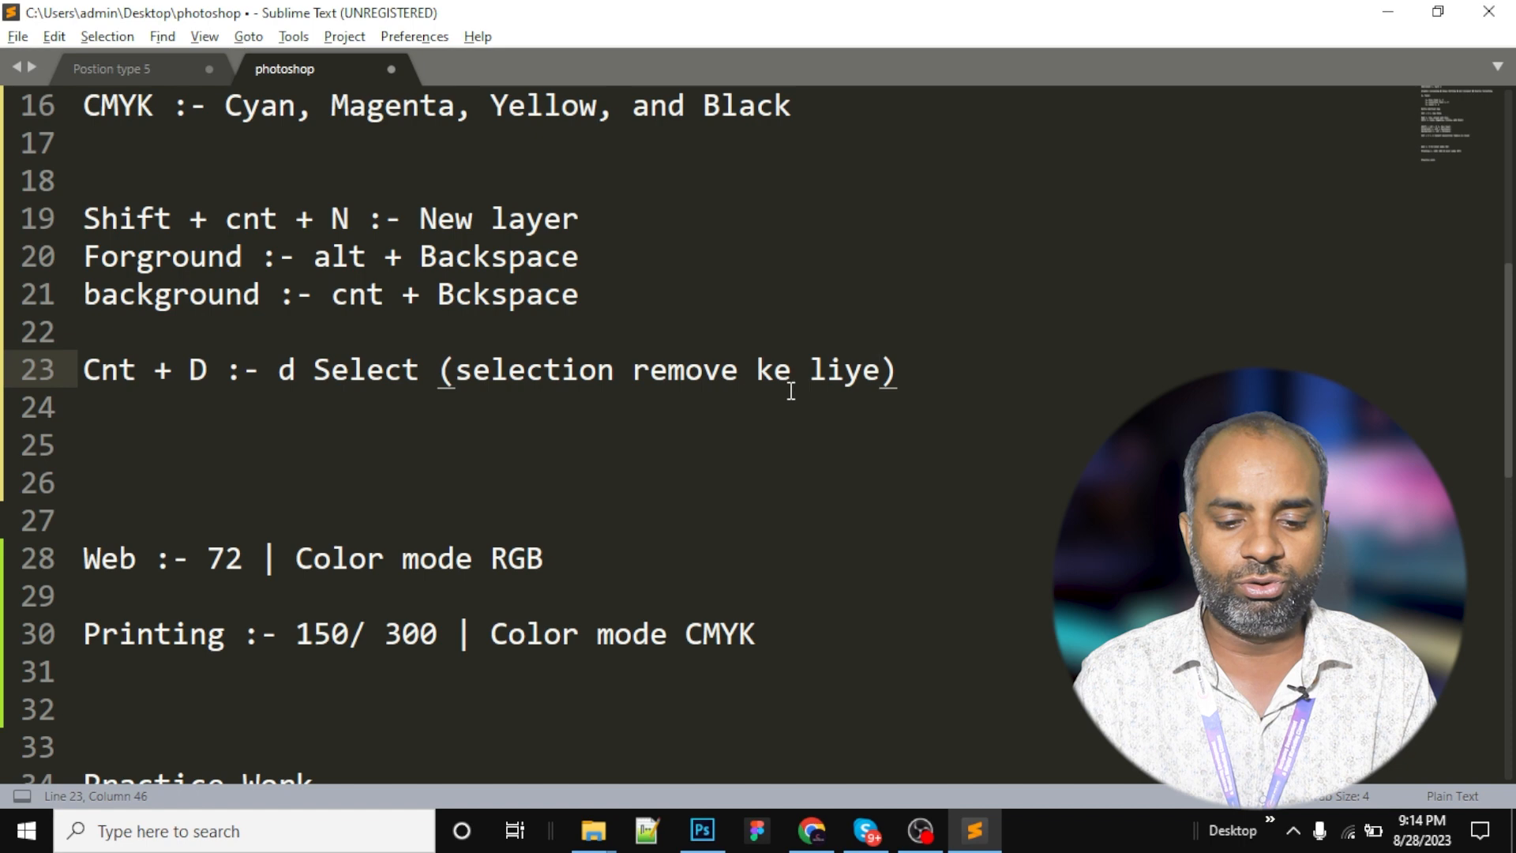
Go over the new shortcut lines and change "d Select" to "D Select" in the Cnt + D line.
key("shift+Up")
key("shift+Up")
key("shift+Up")
key("shift+Up")
key("shift+Up")
left_click(989, 378)
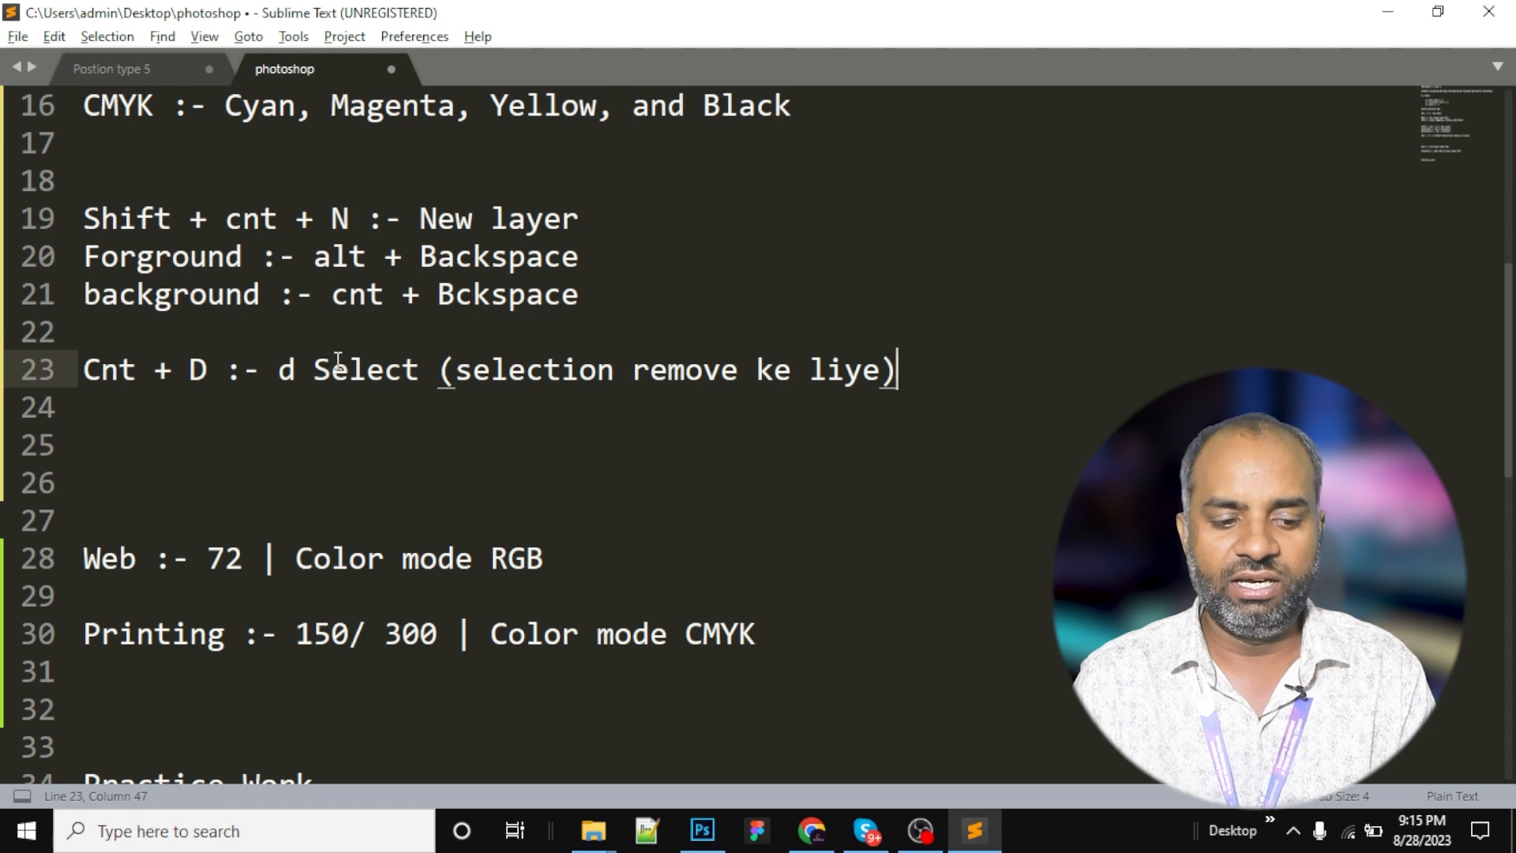
left_click_drag(278, 370, 297, 370)
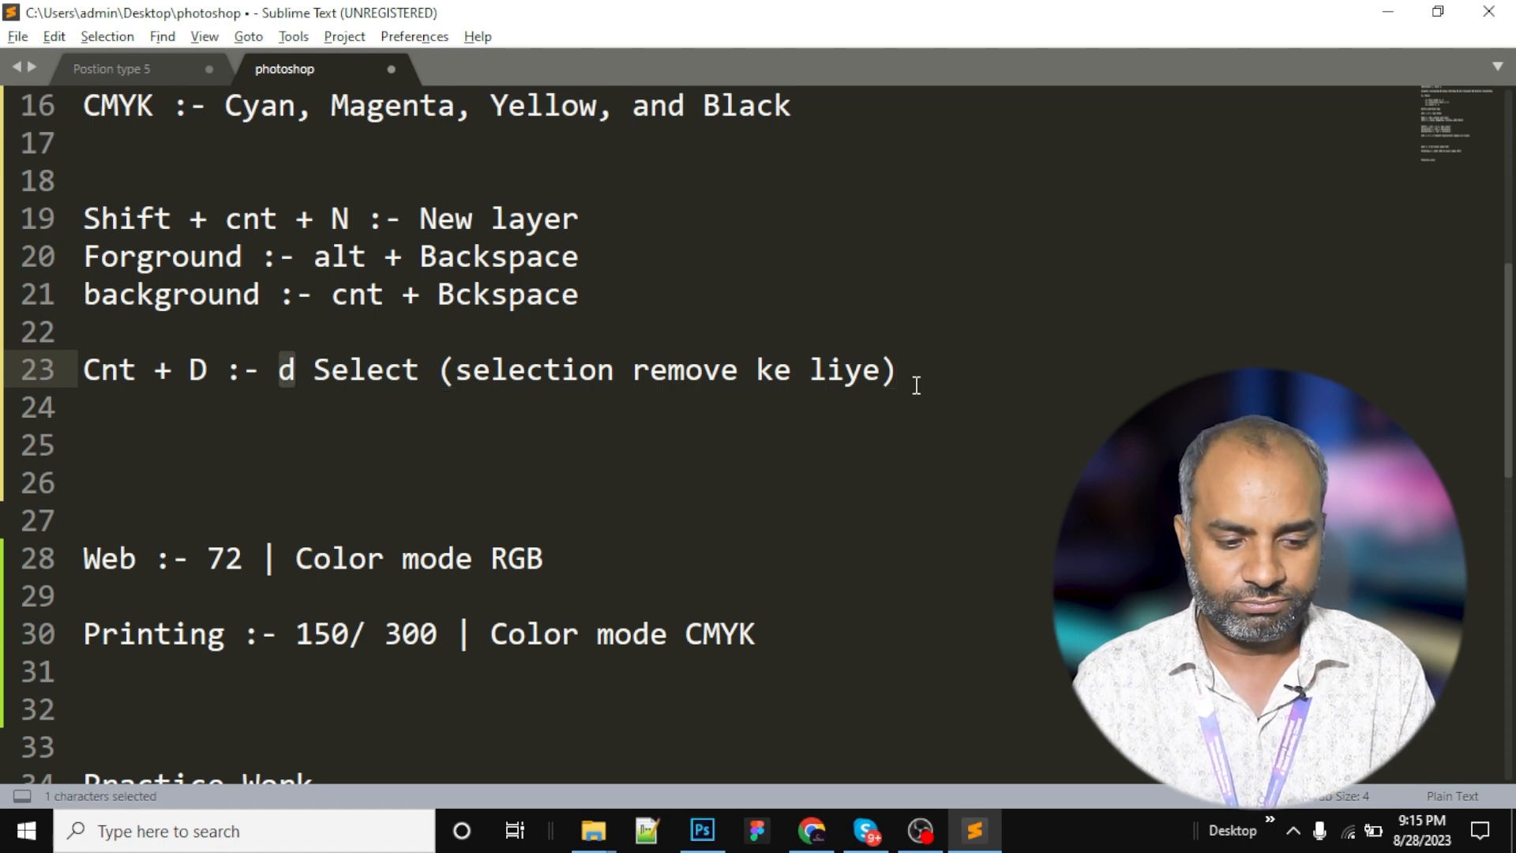
type("D")
Switch back to Photoshop, clear the rectangular selection and move the gray square slightly down and to the left.
key("alt+Tab")
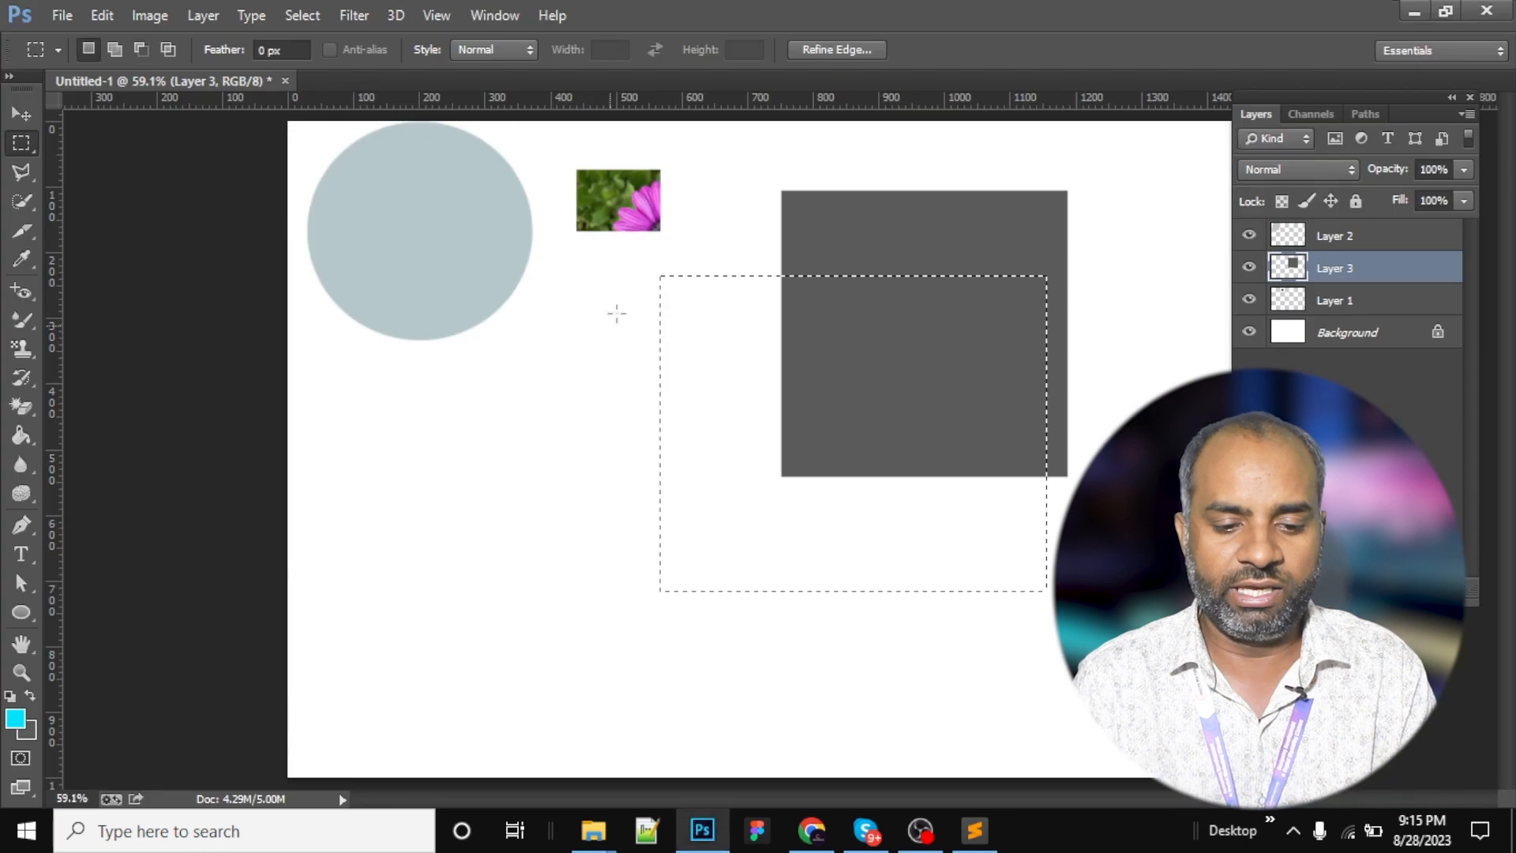
left_click(940, 241)
key("v")
left_click_drag(922, 337, 900, 377)
Draw a circular selection with the Elliptical Marquee tool below the light blue-gray circle and create a new default layer for it.
right_click(22, 150)
left_click(60, 160)
left_click_drag(329, 434, 623, 697)
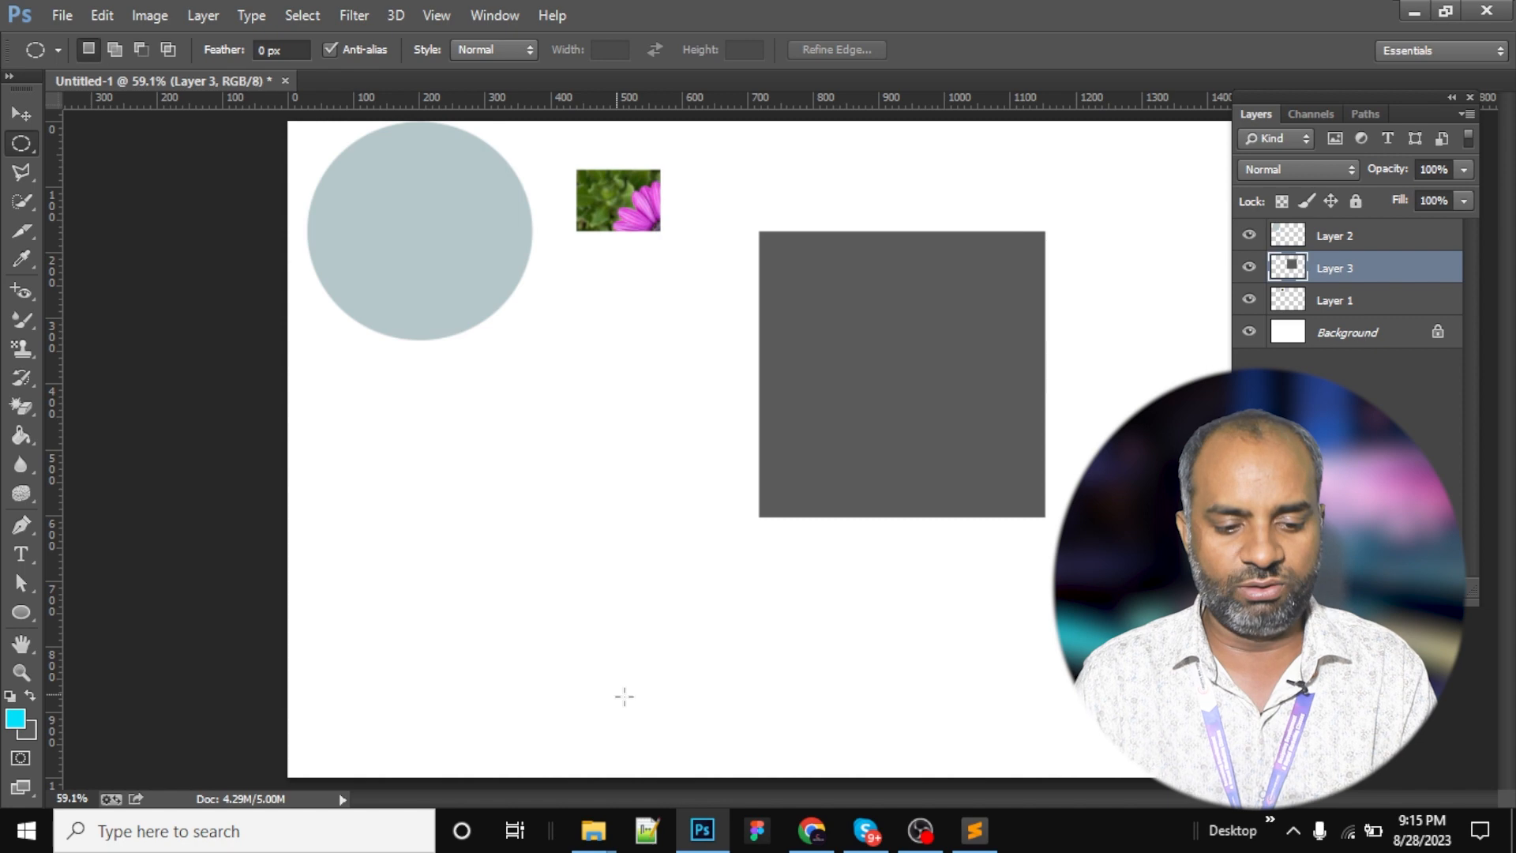
key("ctrl+shift+n")
key("Return")
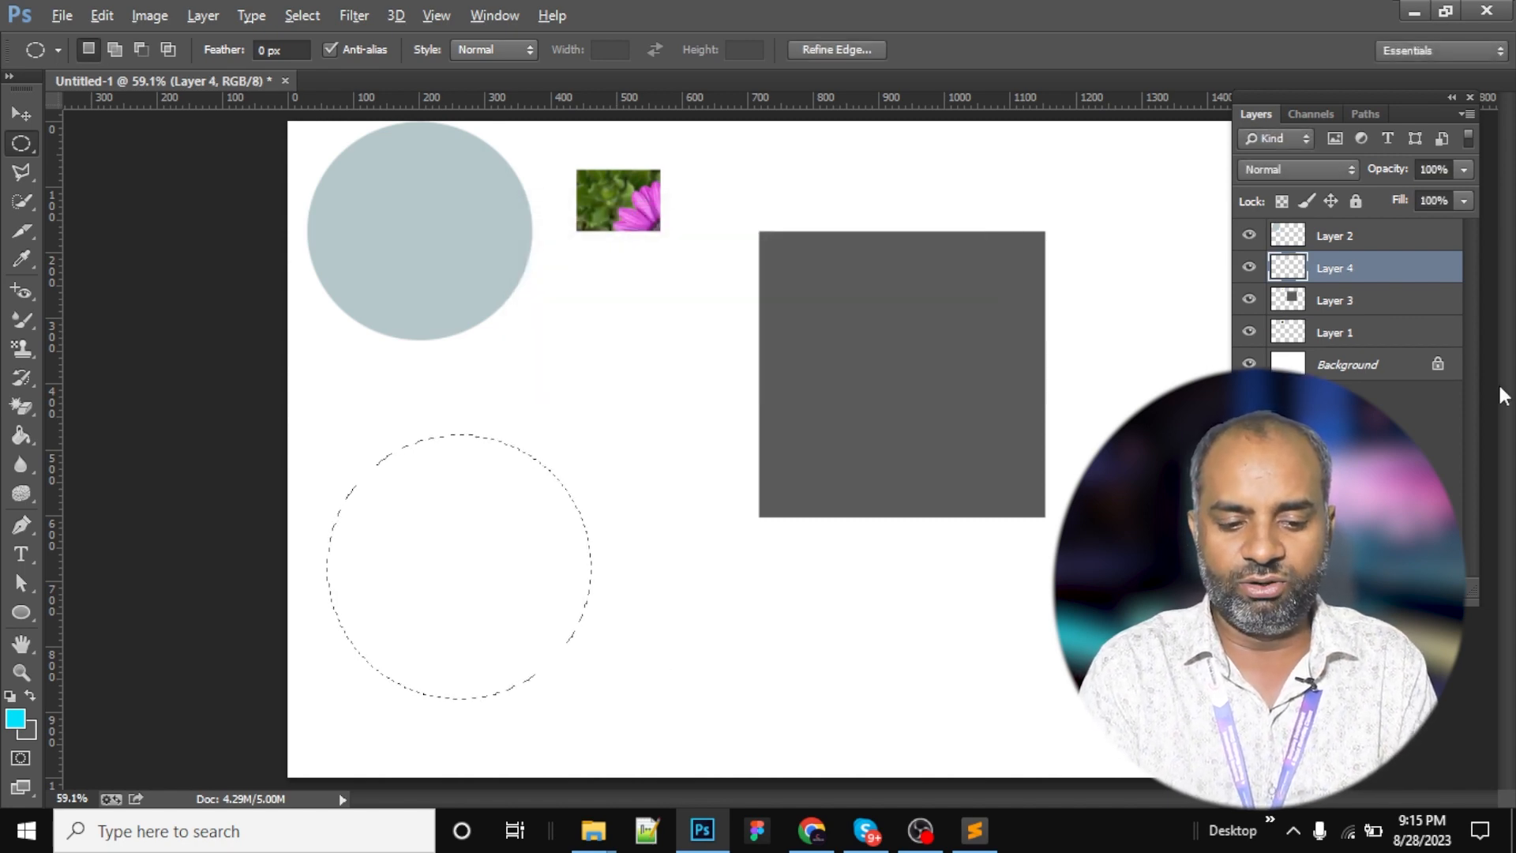
Fill the circular selection with the cyan foreground color, deselect it and reposition the circle slightly to the right.
key("alt+BackSpace")
key("ctrl+d")
key("v")
left_click_drag(368, 564, 398, 474)
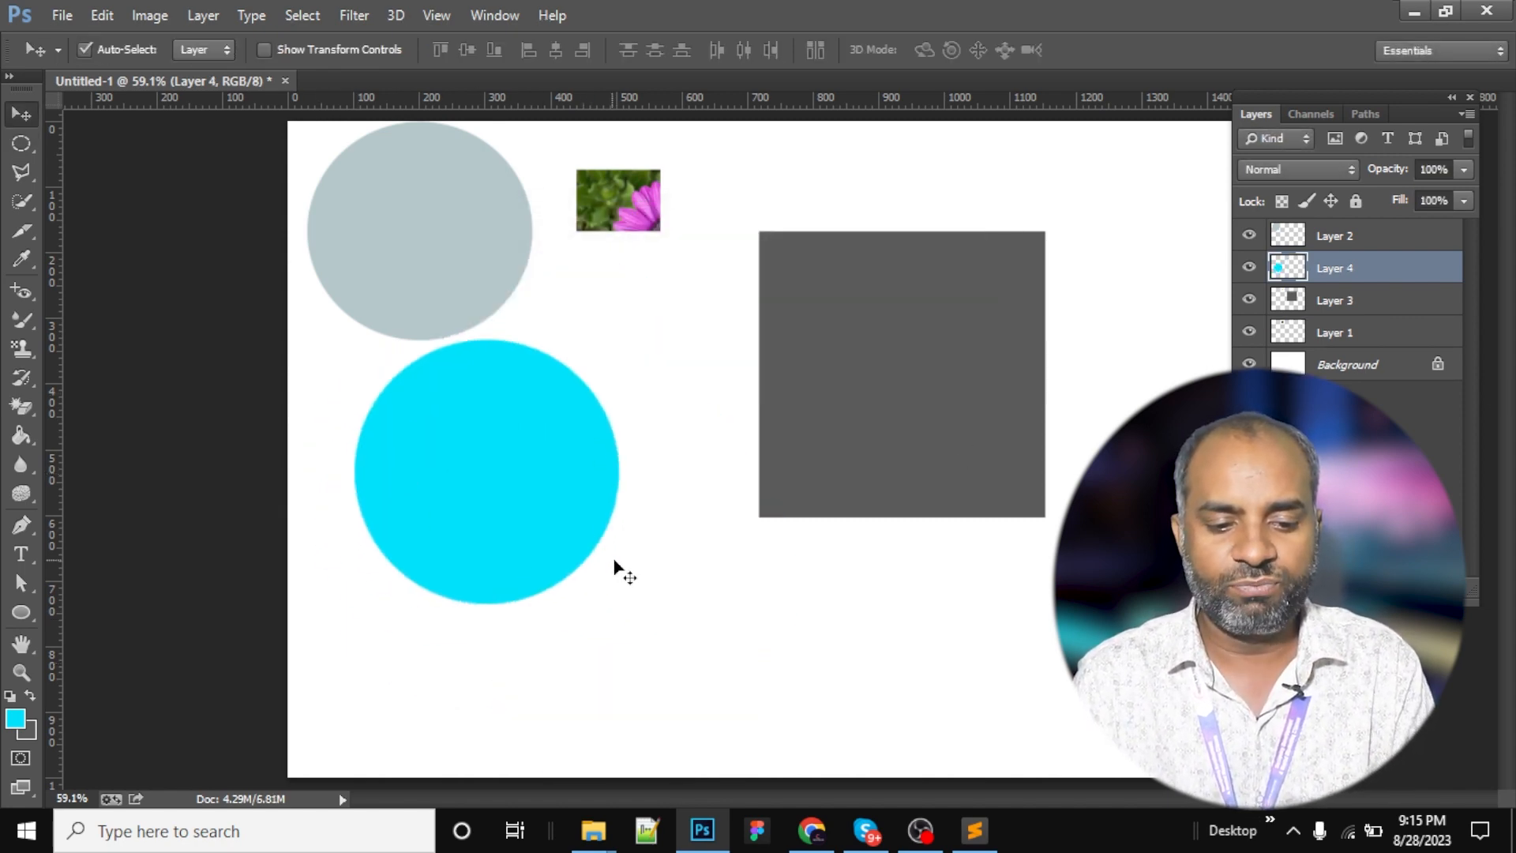
left_click_drag(537, 437, 508, 514)
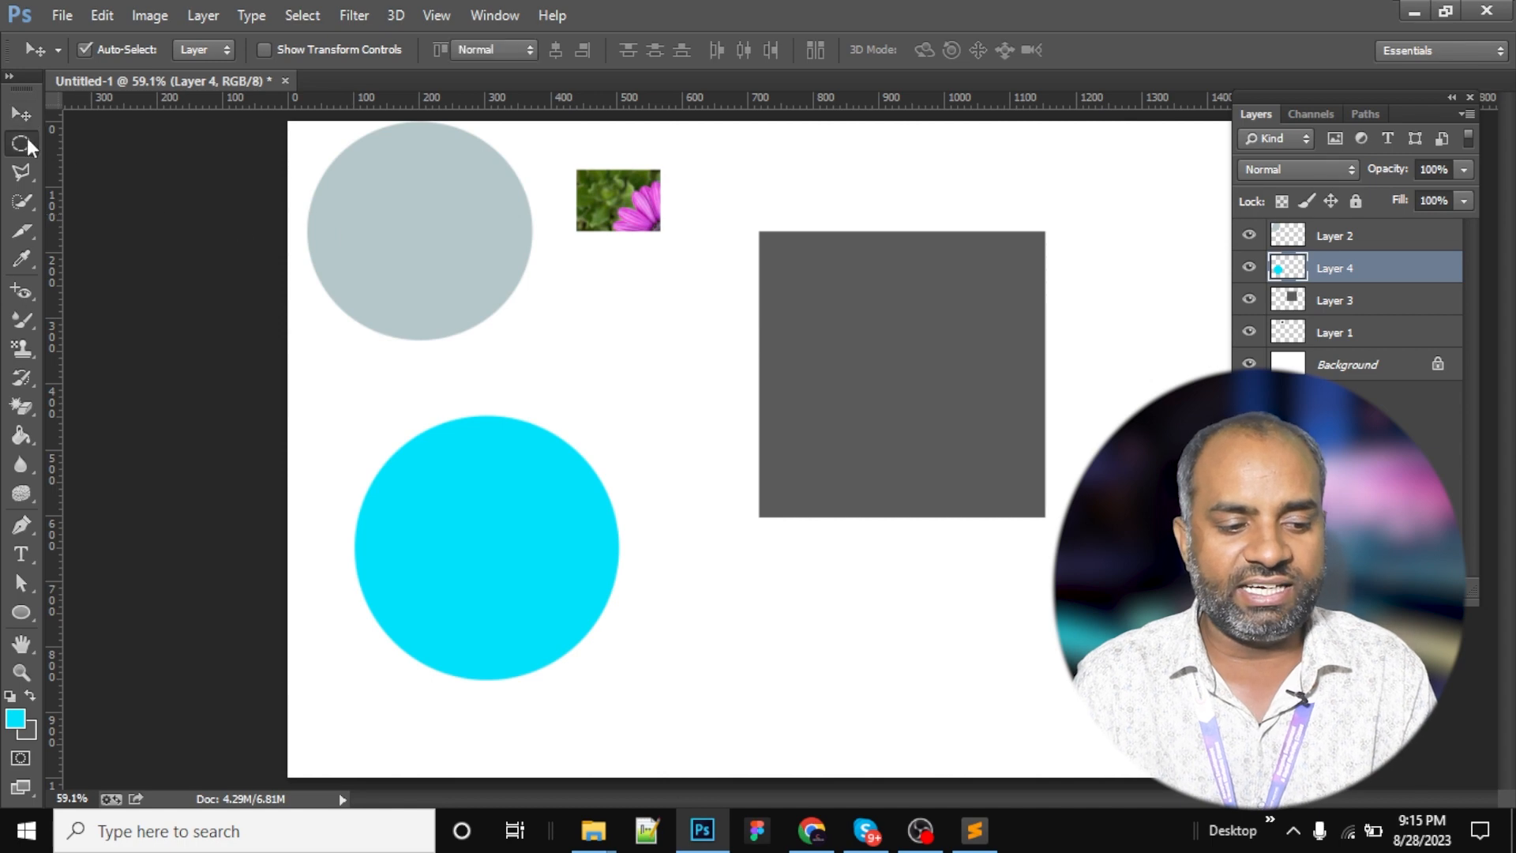
Move the gray square down and left so it sits partly behind the cyan circle.
right_click(27, 138)
left_click(130, 140)
key("v")
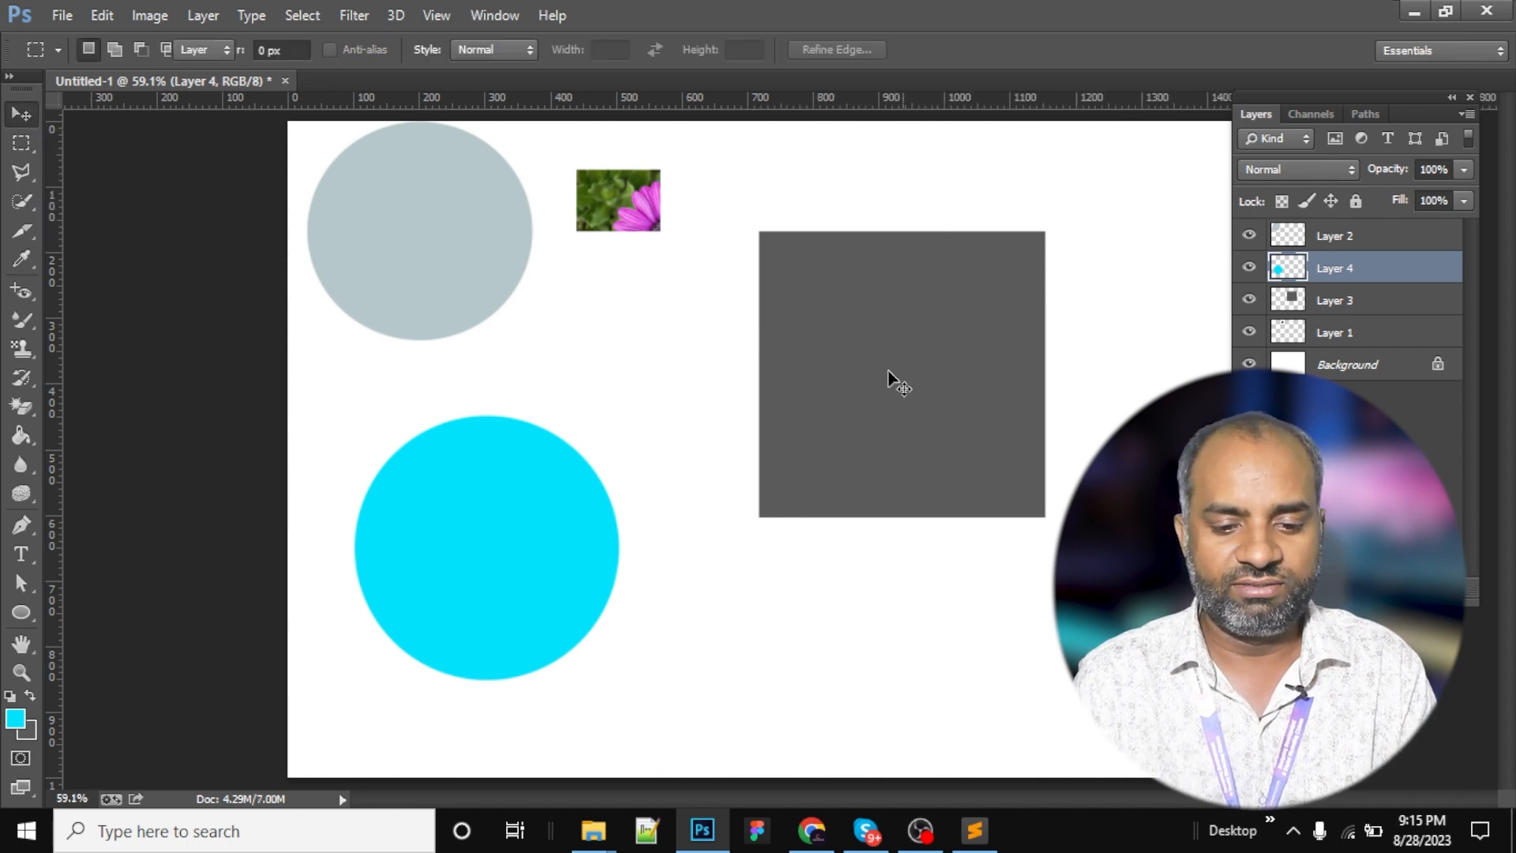
left_click_drag(887, 335, 695, 498)
Draw a square marquee selection, shift it over the gray square's upper part, delete the selected pixels and deselect.
right_click(30, 140)
left_click(79, 142)
left_click_drag(889, 154, 1196, 460)
left_click_drag(1087, 305, 753, 324)
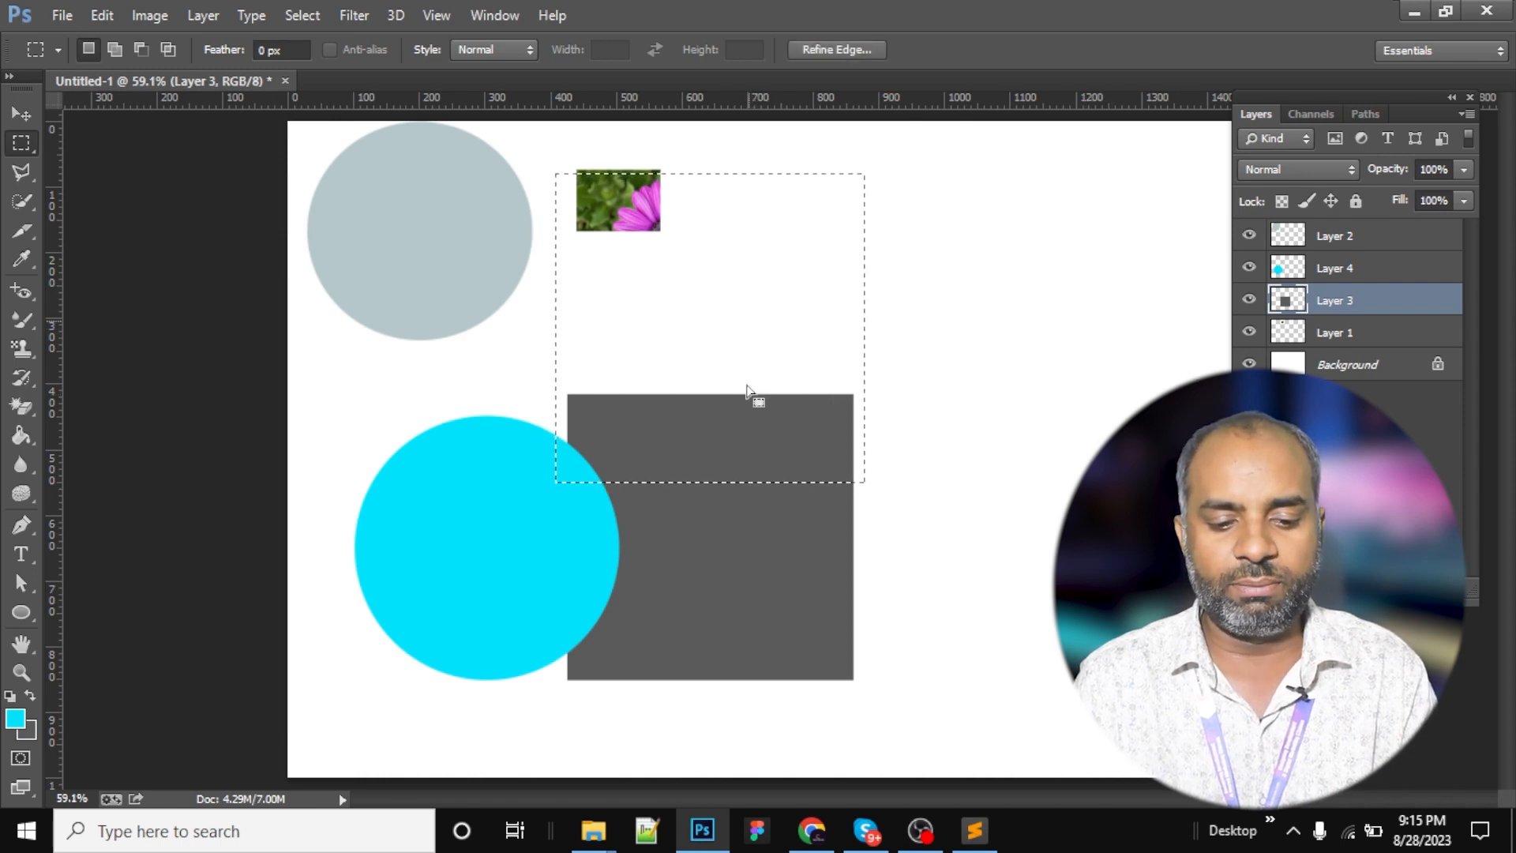
key("v")
key("Delete")
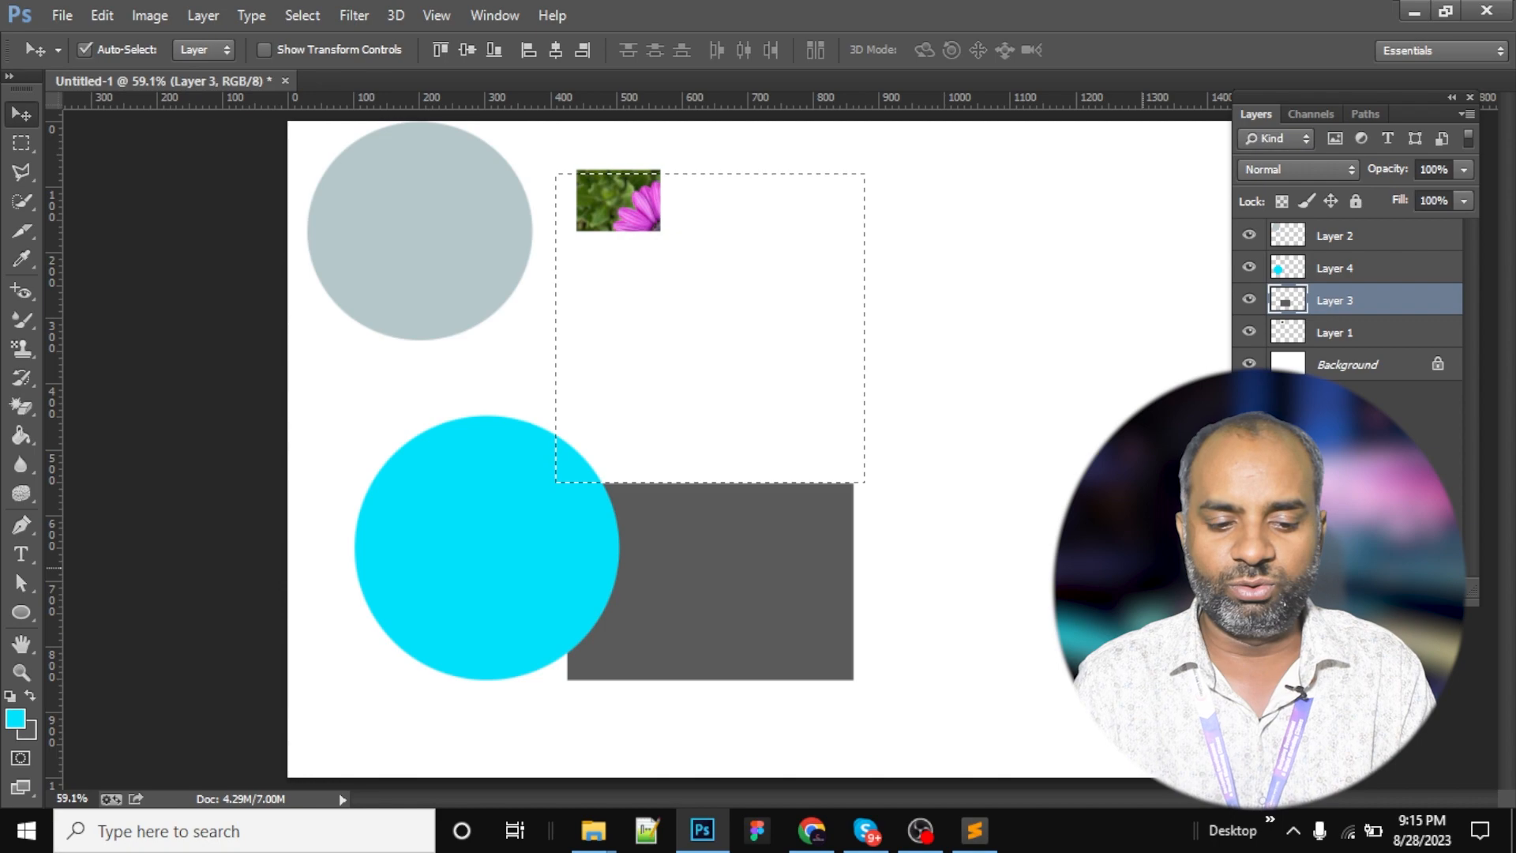
key("ctrl+d")
Switch to Chrome, replace the flower search with an image search for "fmaily pic" and browse the results.
left_click(812, 829)
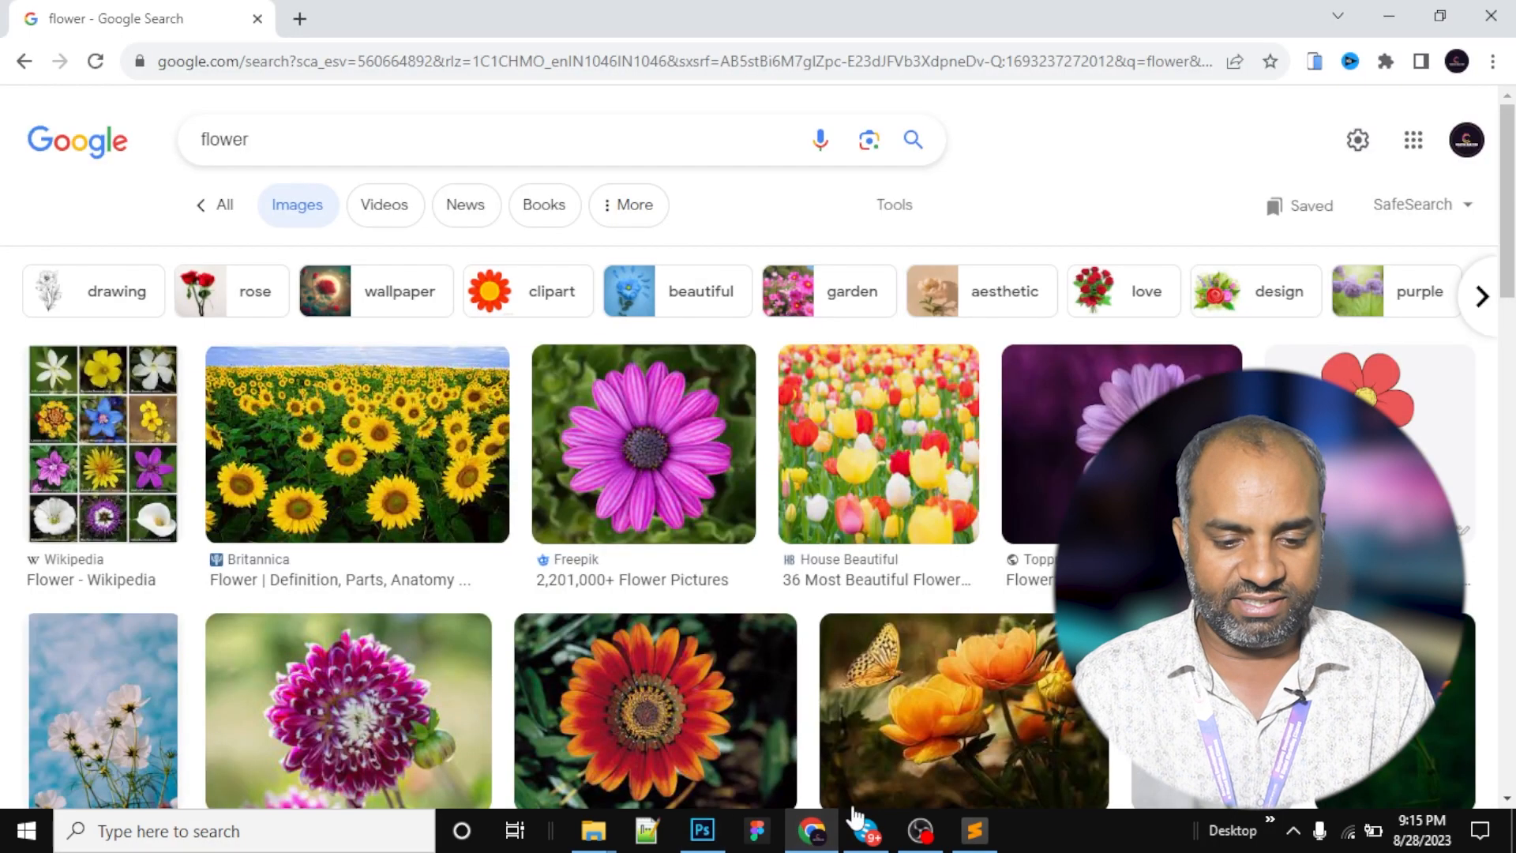
scroll(403, 518, "down", 3)
scroll(411, 516, "down", 6)
scroll(434, 518, "up", 8)
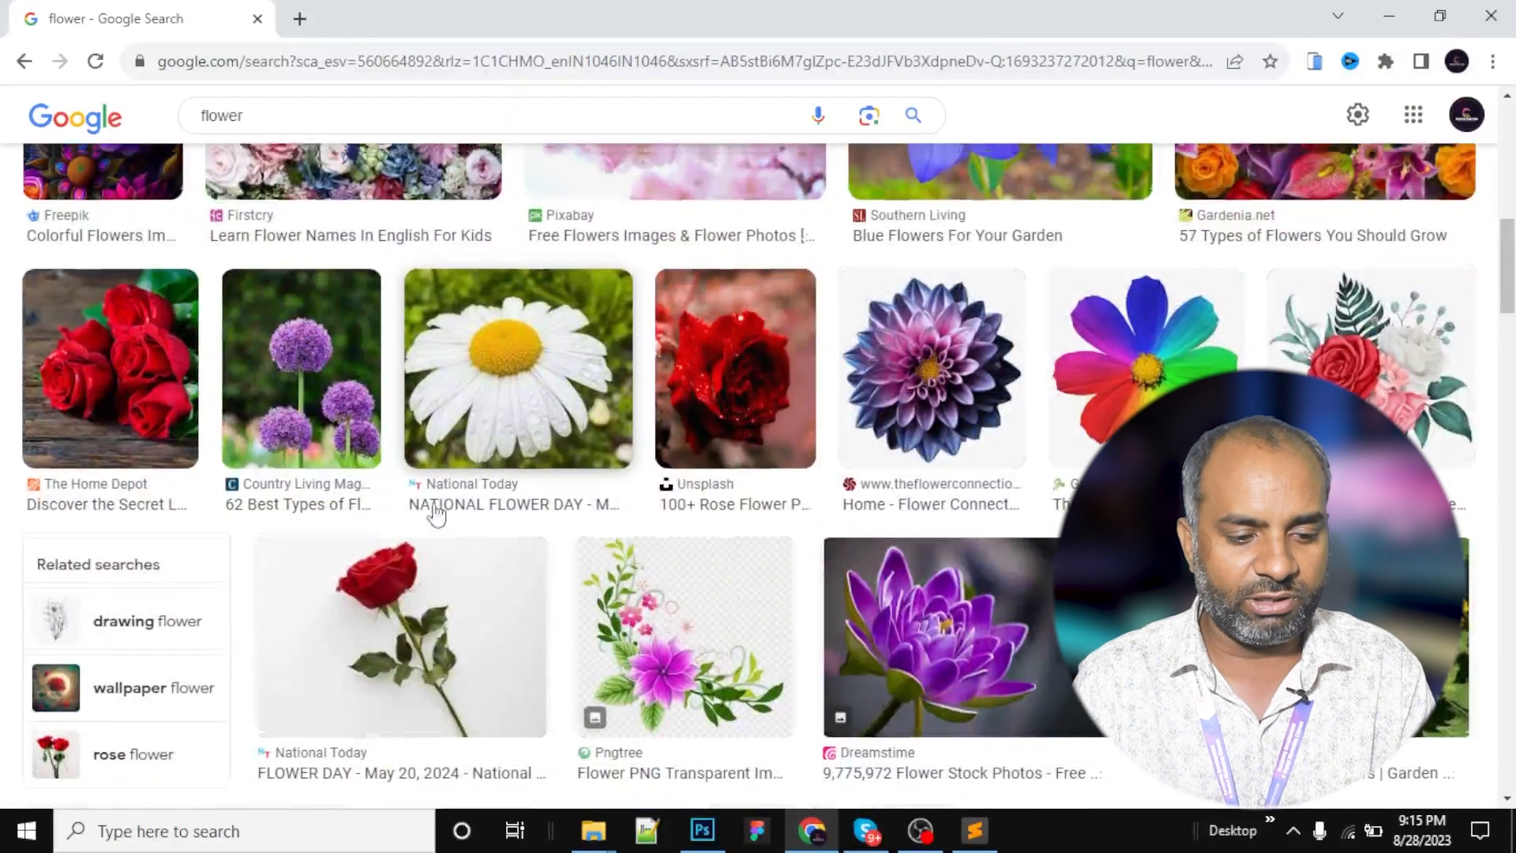
left_click_drag(269, 117, 6, 147)
type("fma")
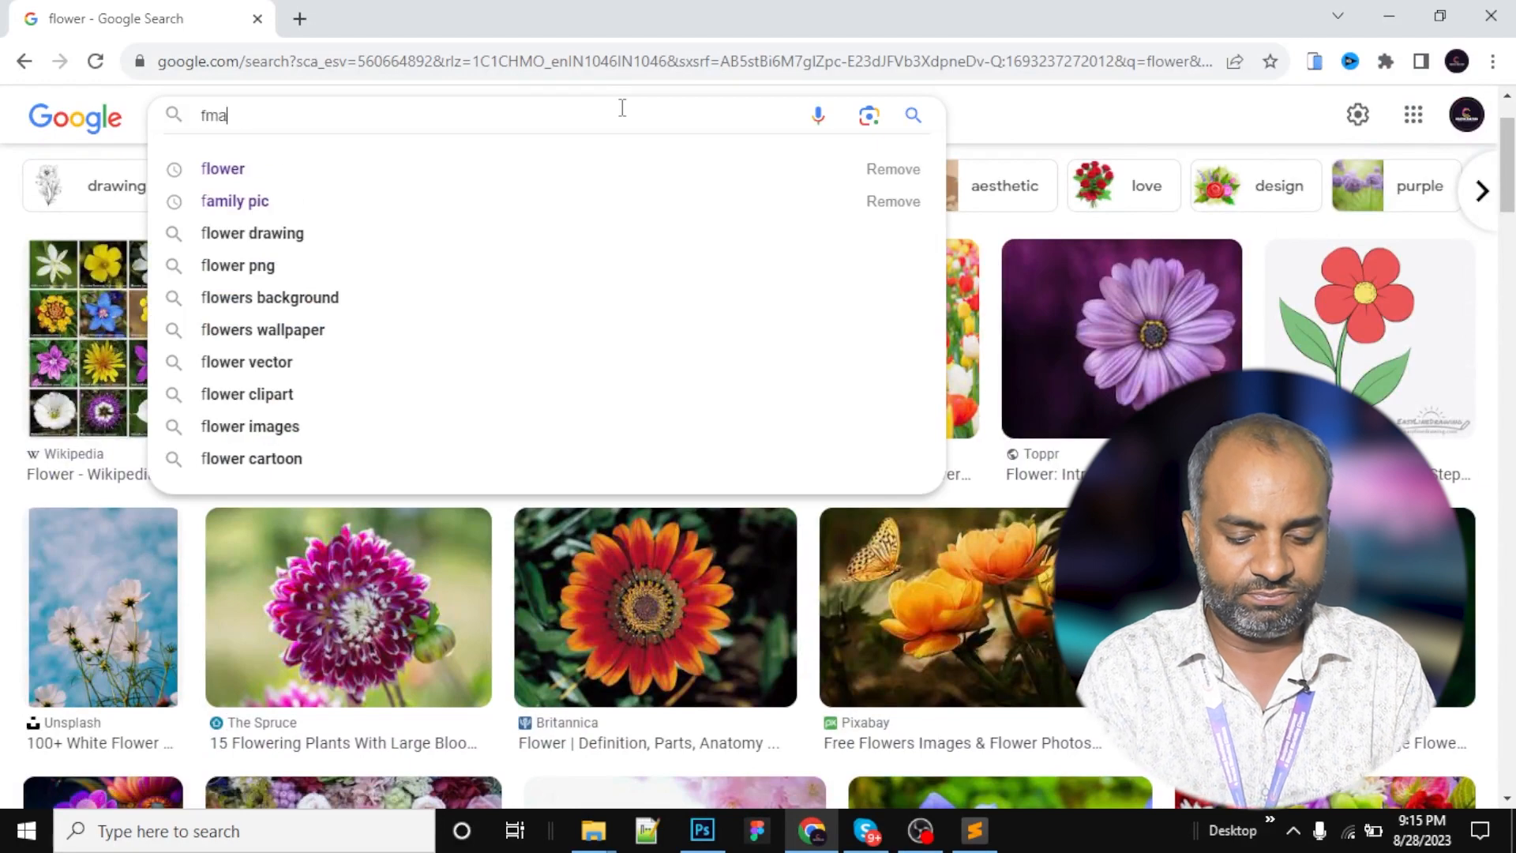
type("ily pic")
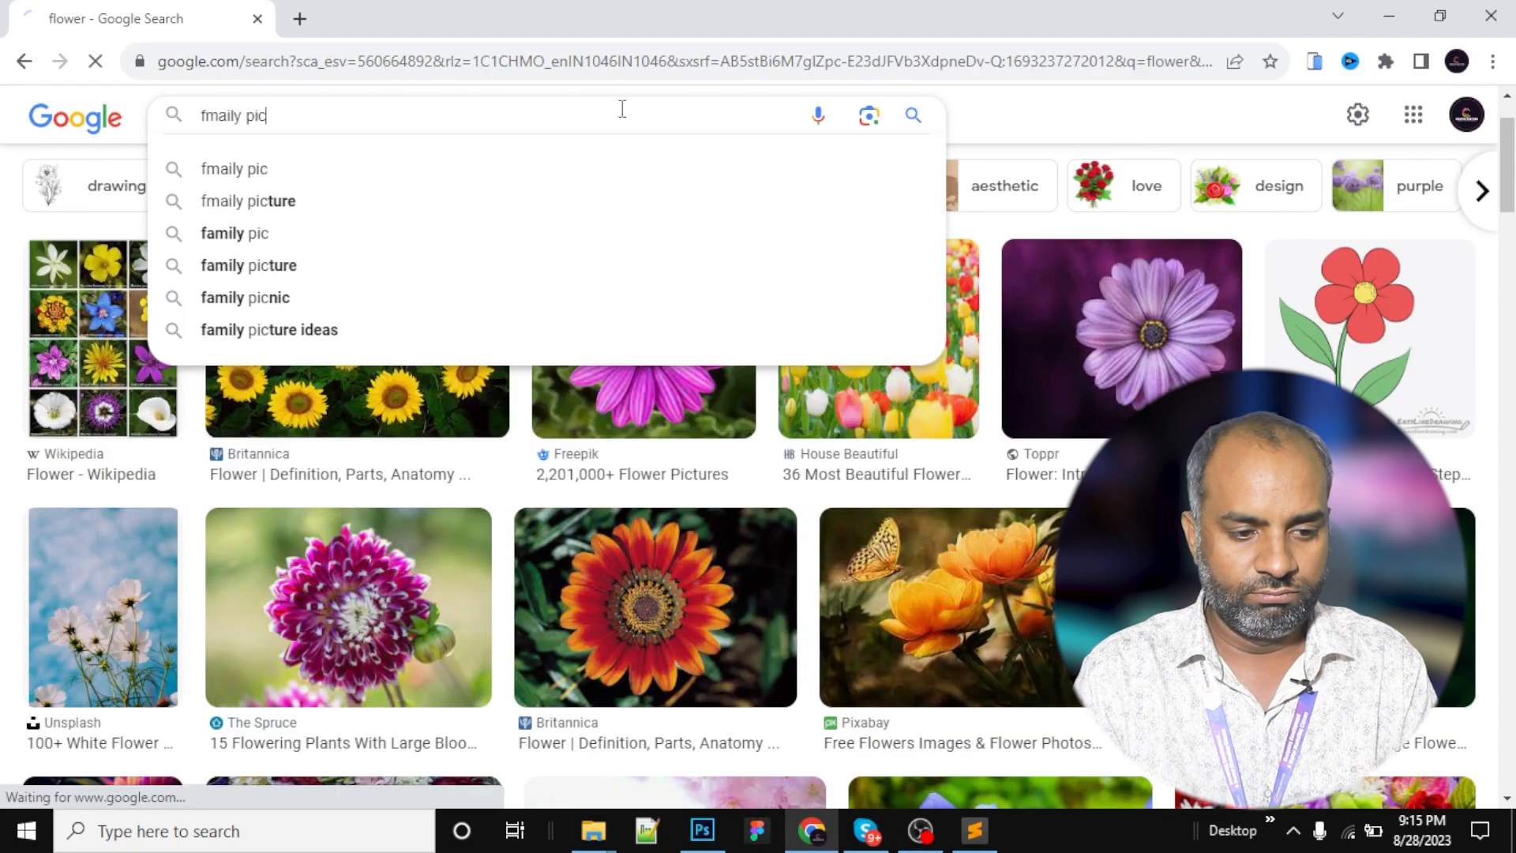
key("Return")
scroll(618, 413, "down", 10)
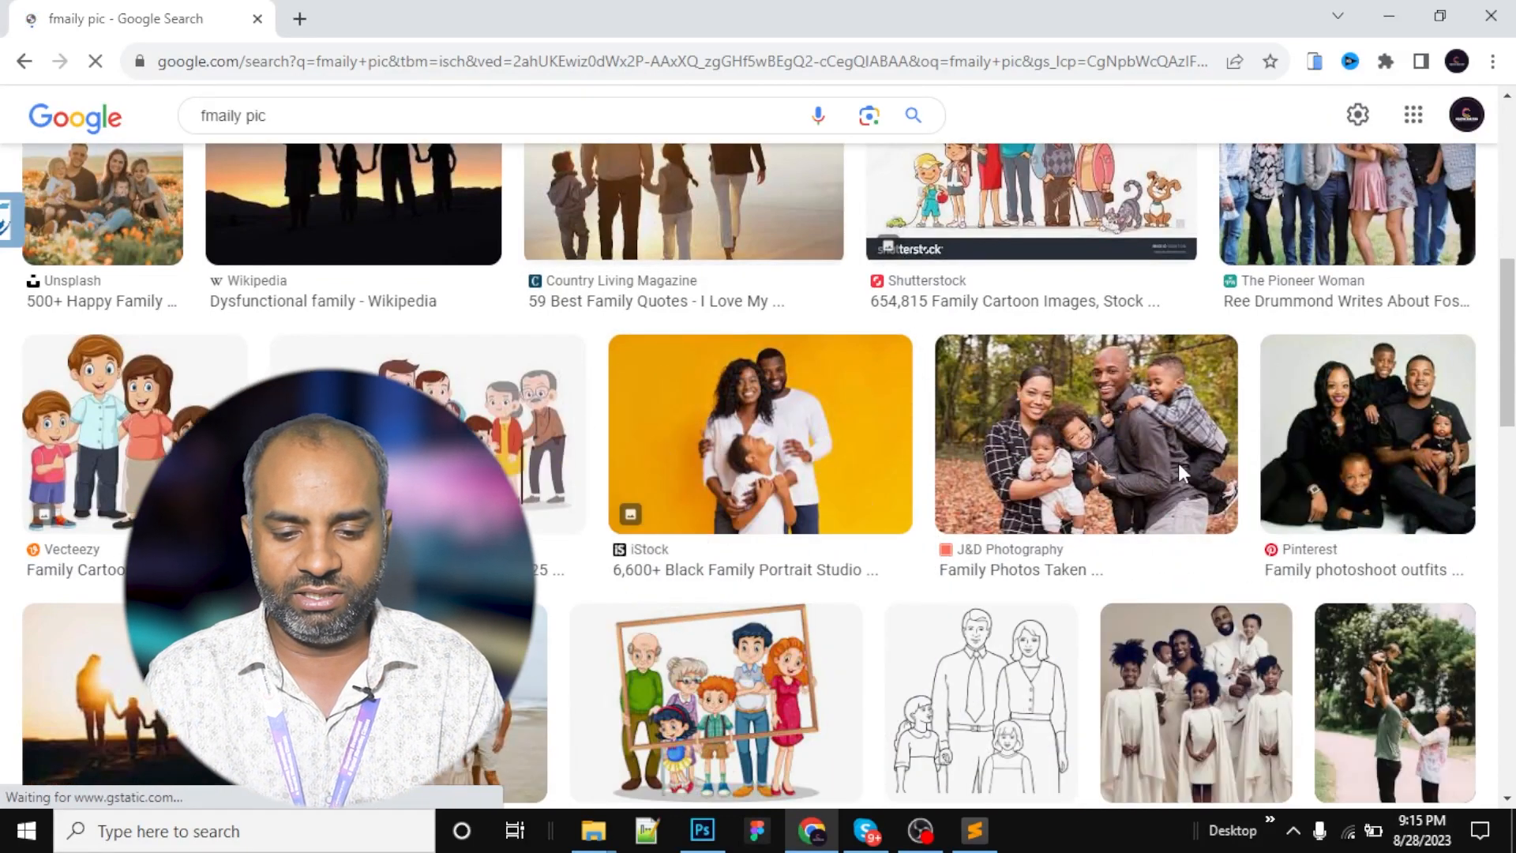
Open the J&D Photography family picture, move on to the next picture from Pinterest and copy that image.
left_click(1122, 393)
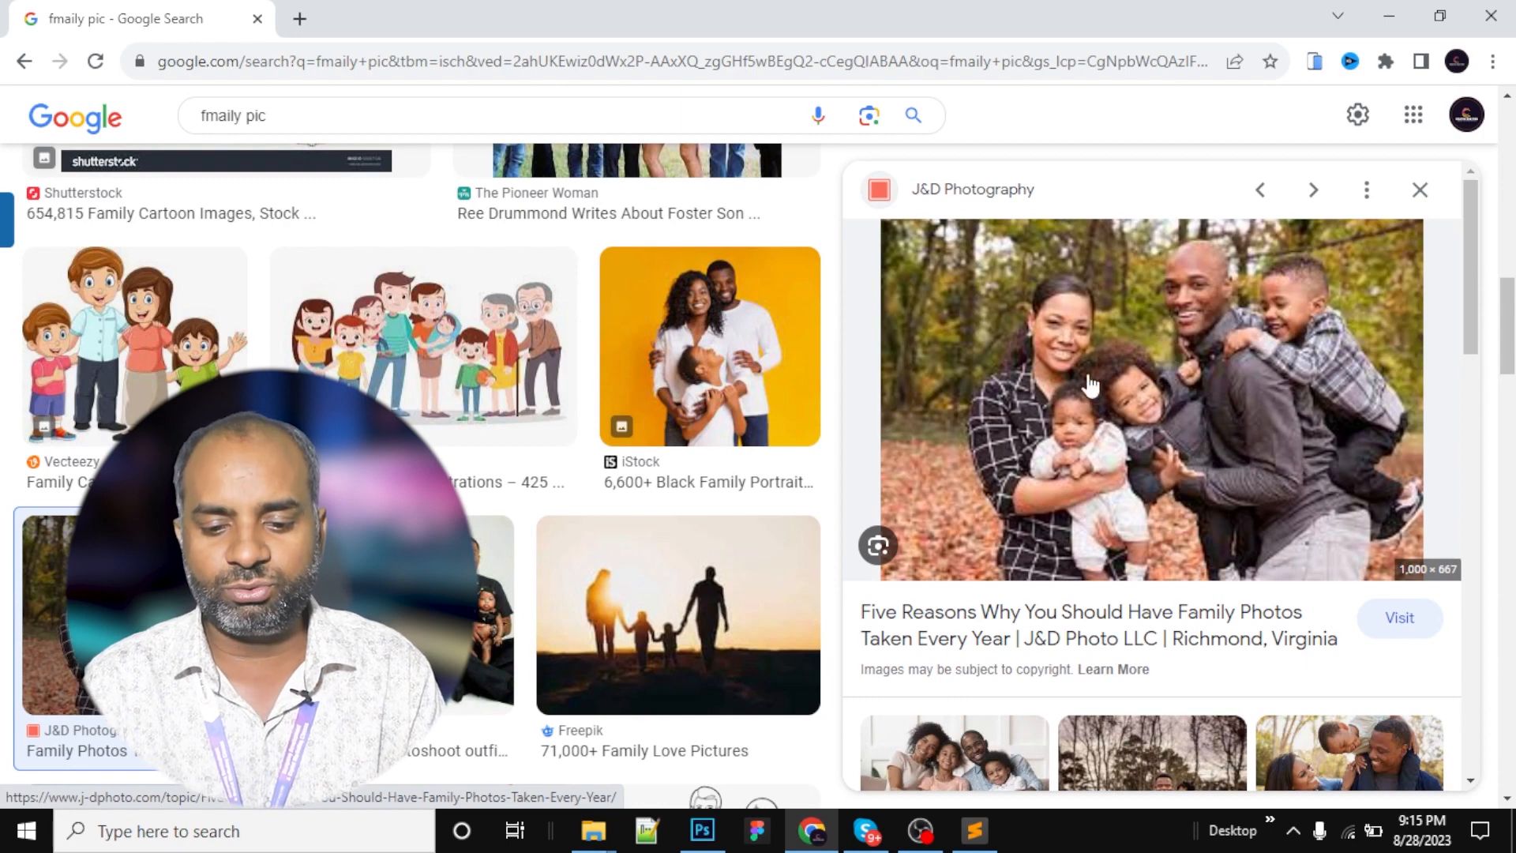
right_click(1060, 324)
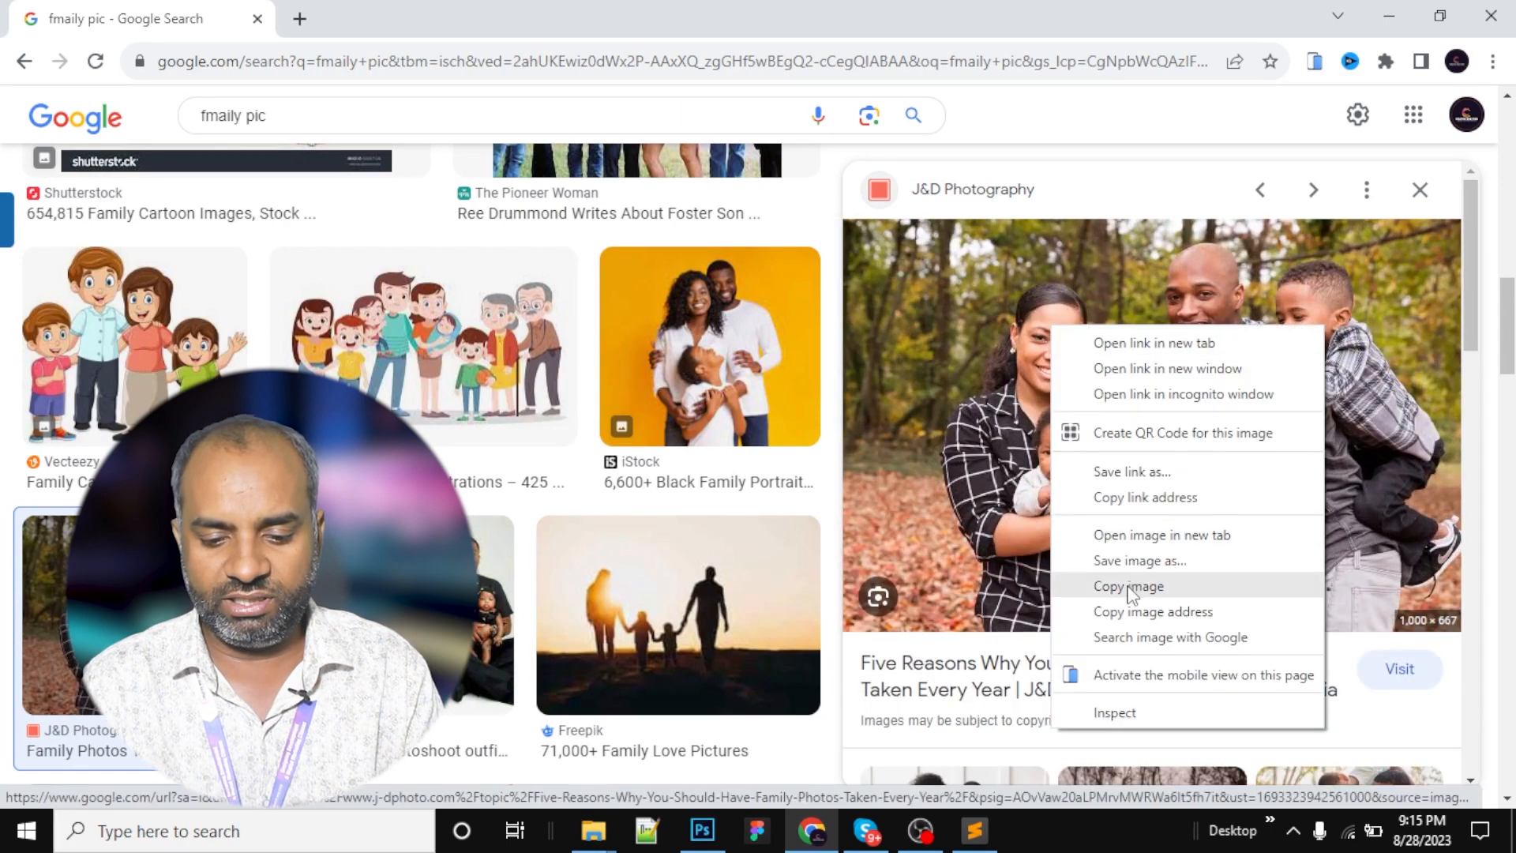
left_click(1106, 588)
key("Right")
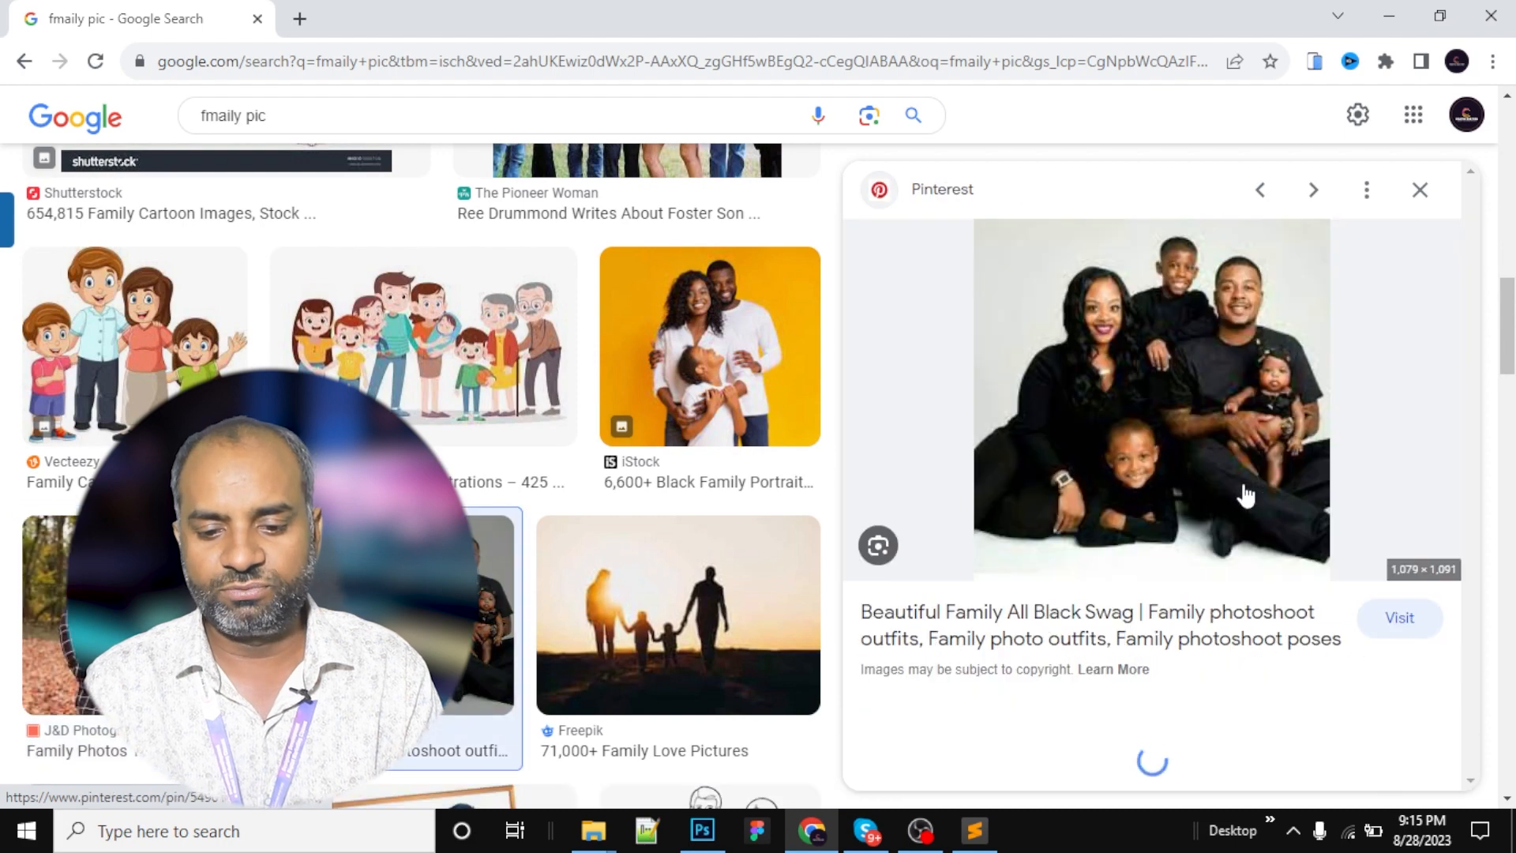
right_click(1216, 443)
left_click(1284, 575)
Switch to Photoshop, create a 1079 x 1091 pixel document from the Clipboard preset and paste the copied family picture.
key("alt+Tab")
key("ctrl+n")
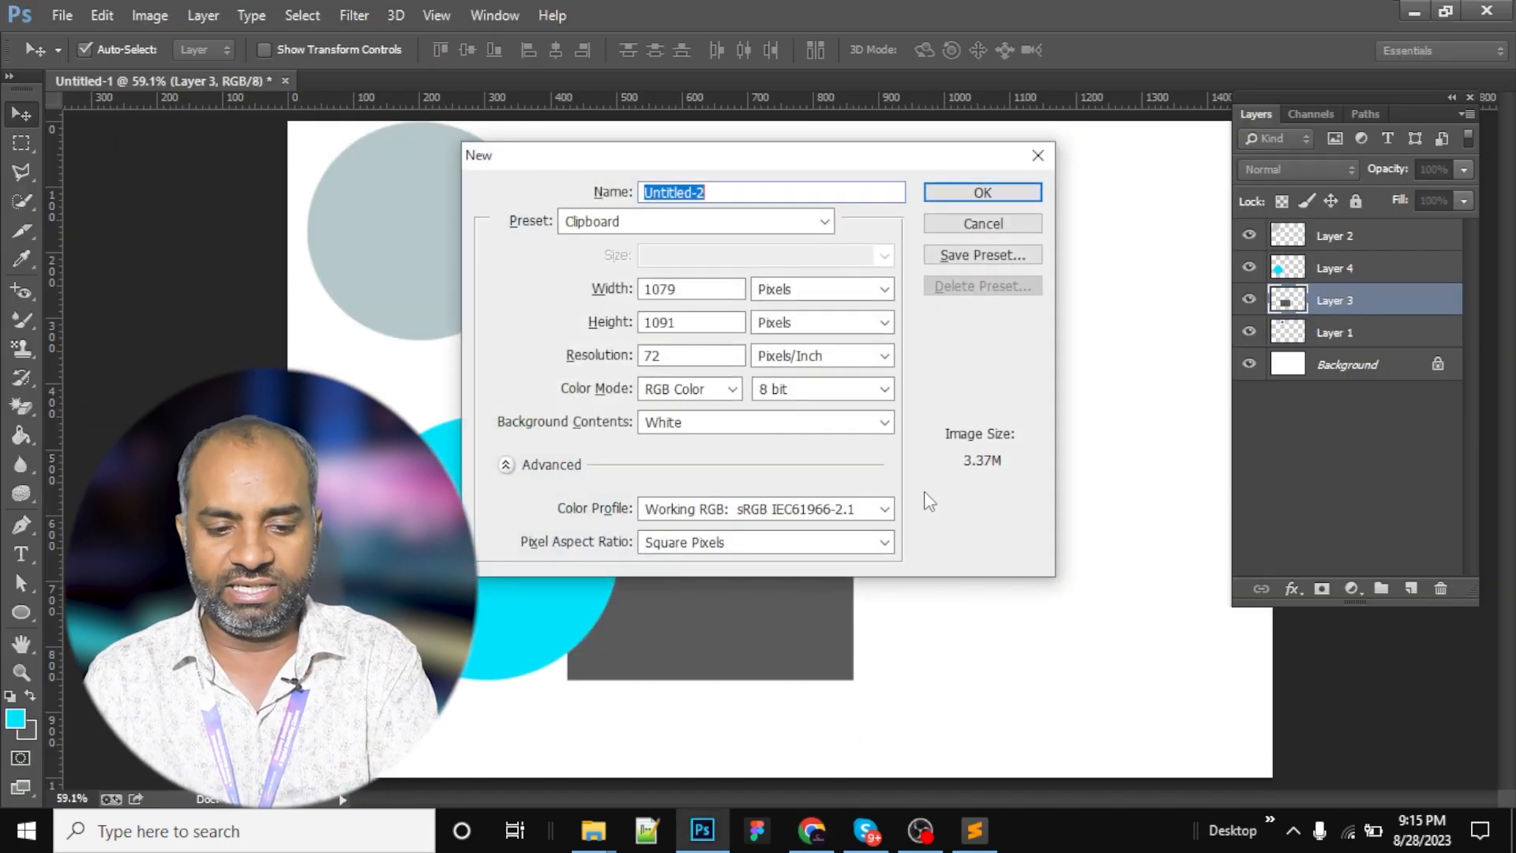
key("Return")
key("ctrl+v")
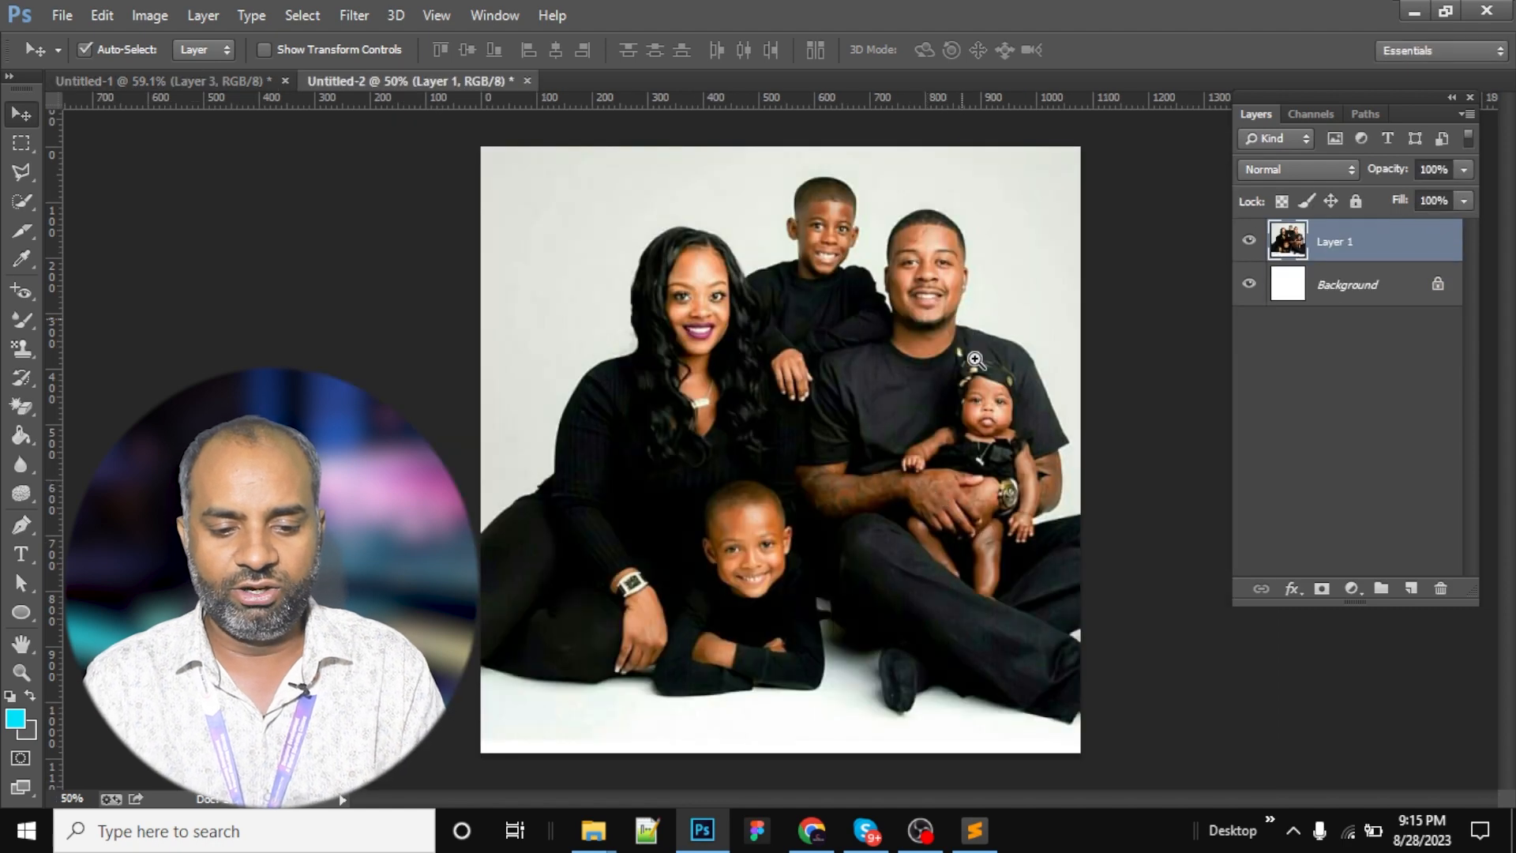
Draw a rectangular marquee selection around the father's head and shoulders in the family picture.
left_click_drag(976, 359, 1015, 430)
left_click_drag(991, 217, 986, 295)
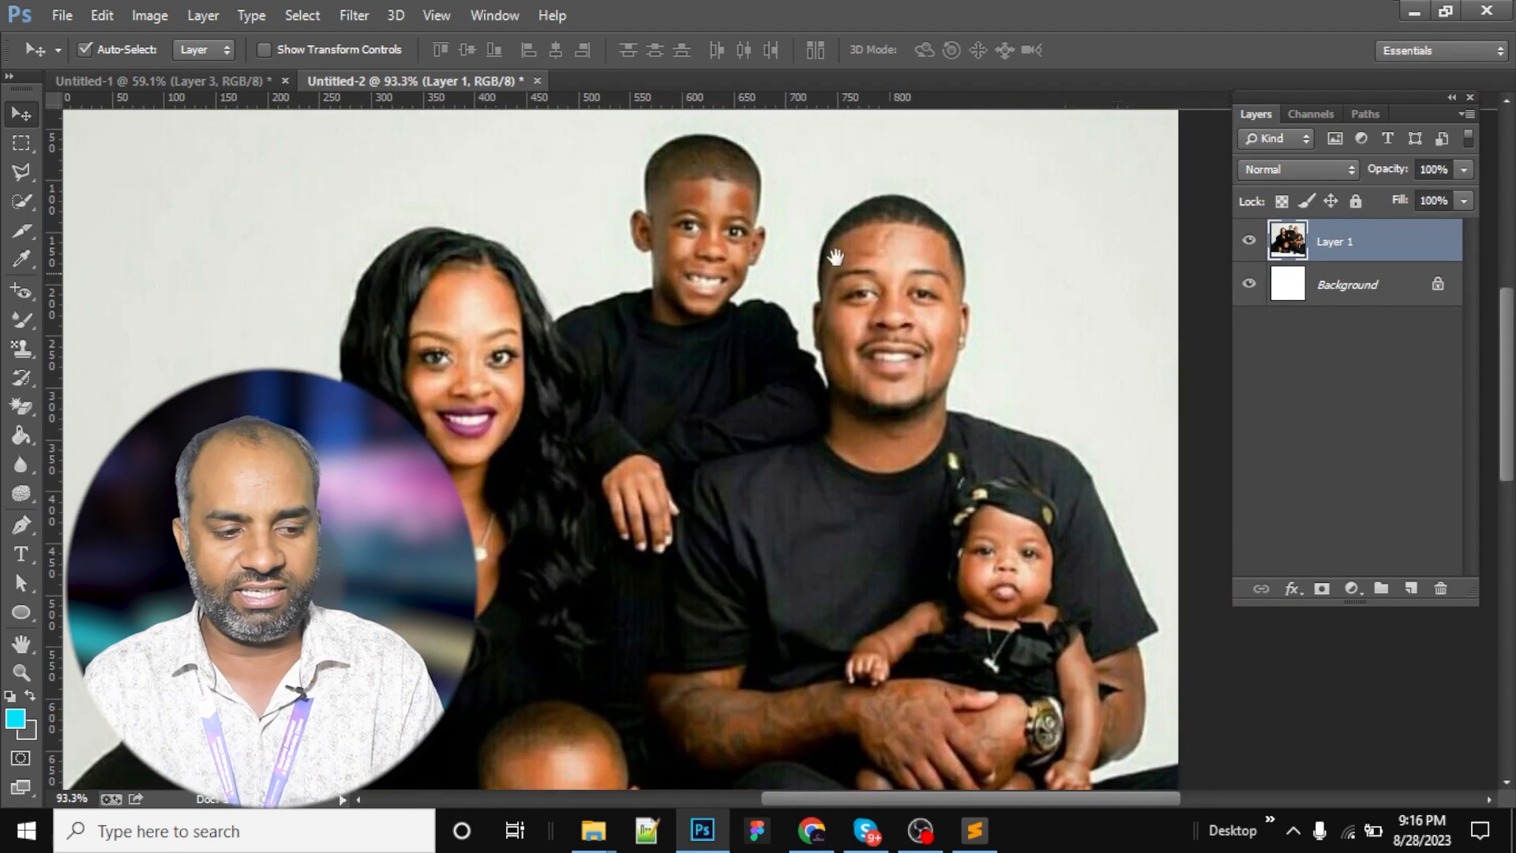
left_click(21, 143)
left_click_drag(773, 156, 1012, 462)
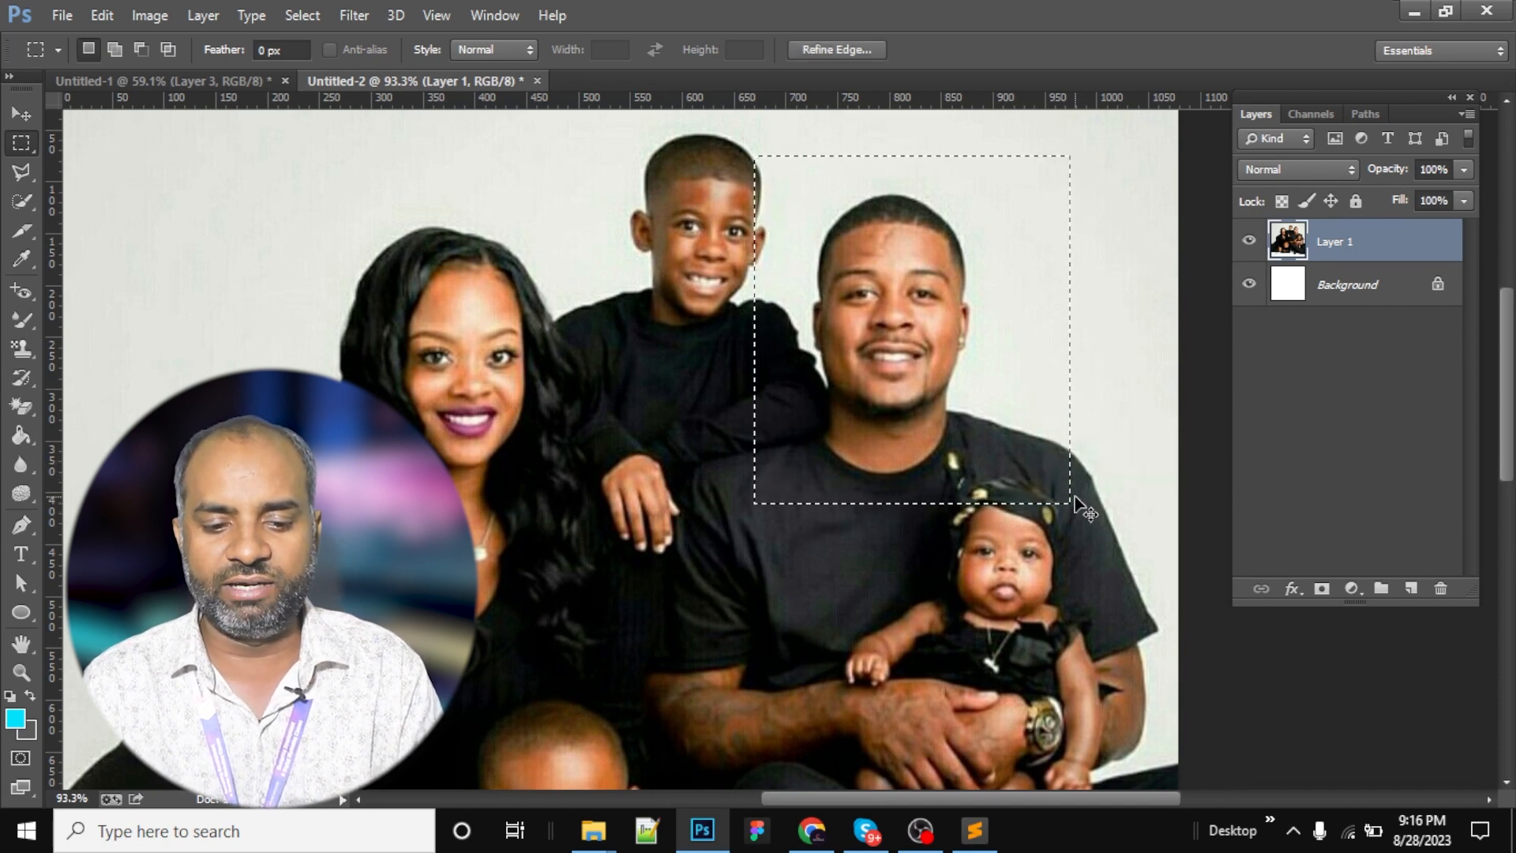
Paste the father's portrait into the Untitled-1 document and move it to the white area right of the flower picture.
left_click(150, 82)
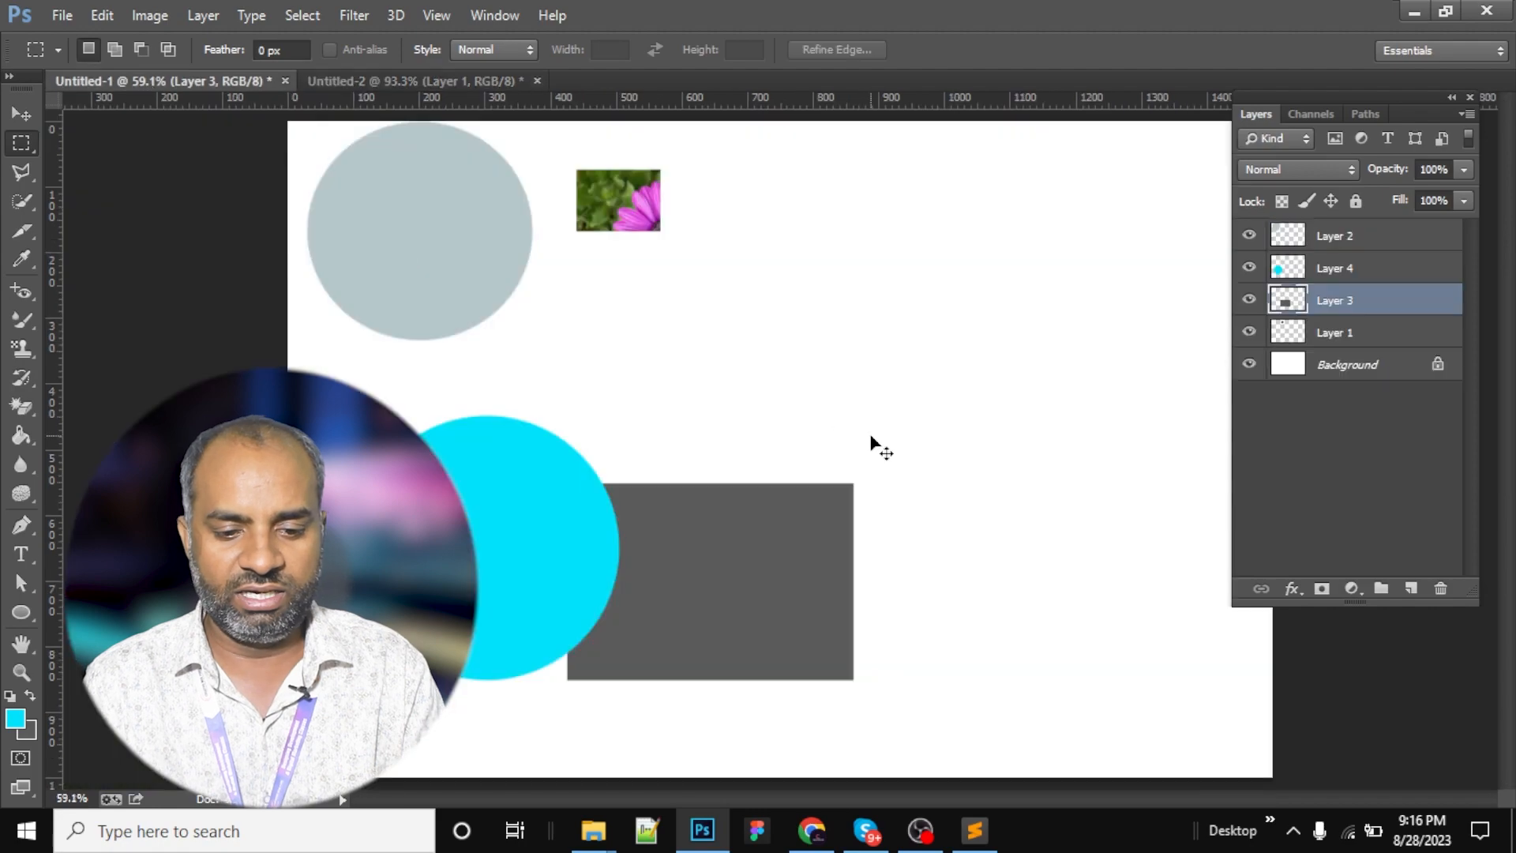
key("ctrl+v")
key("v")
left_click_drag(871, 436, 1022, 268)
Select a narrow background strip beside the man's head, stretch it left over the boy's partial face with Free Transform and deselect.
scroll(946, 382, "up", 5)
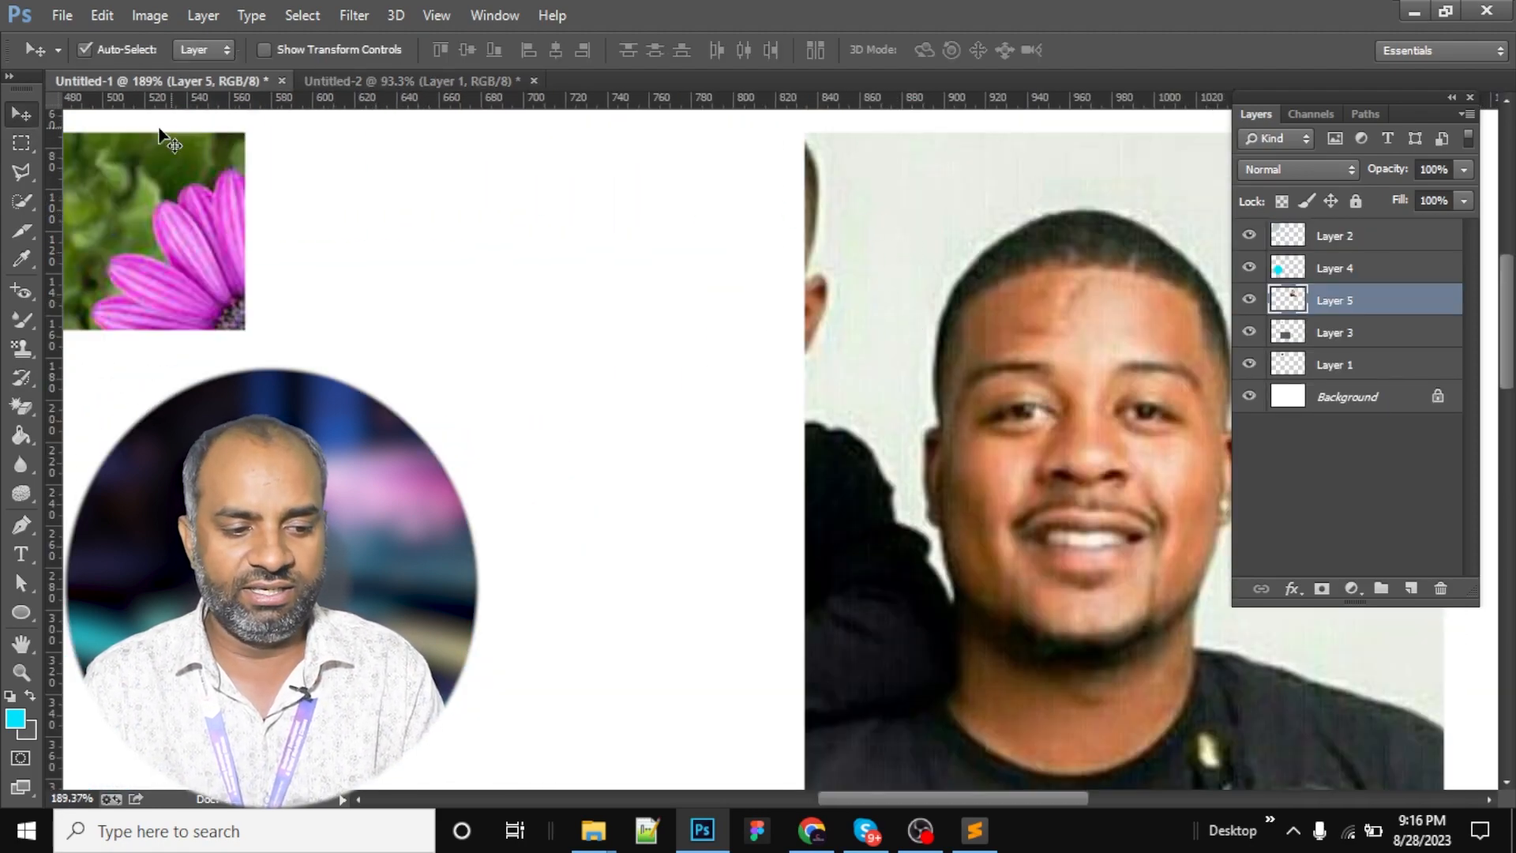
left_click(22, 143)
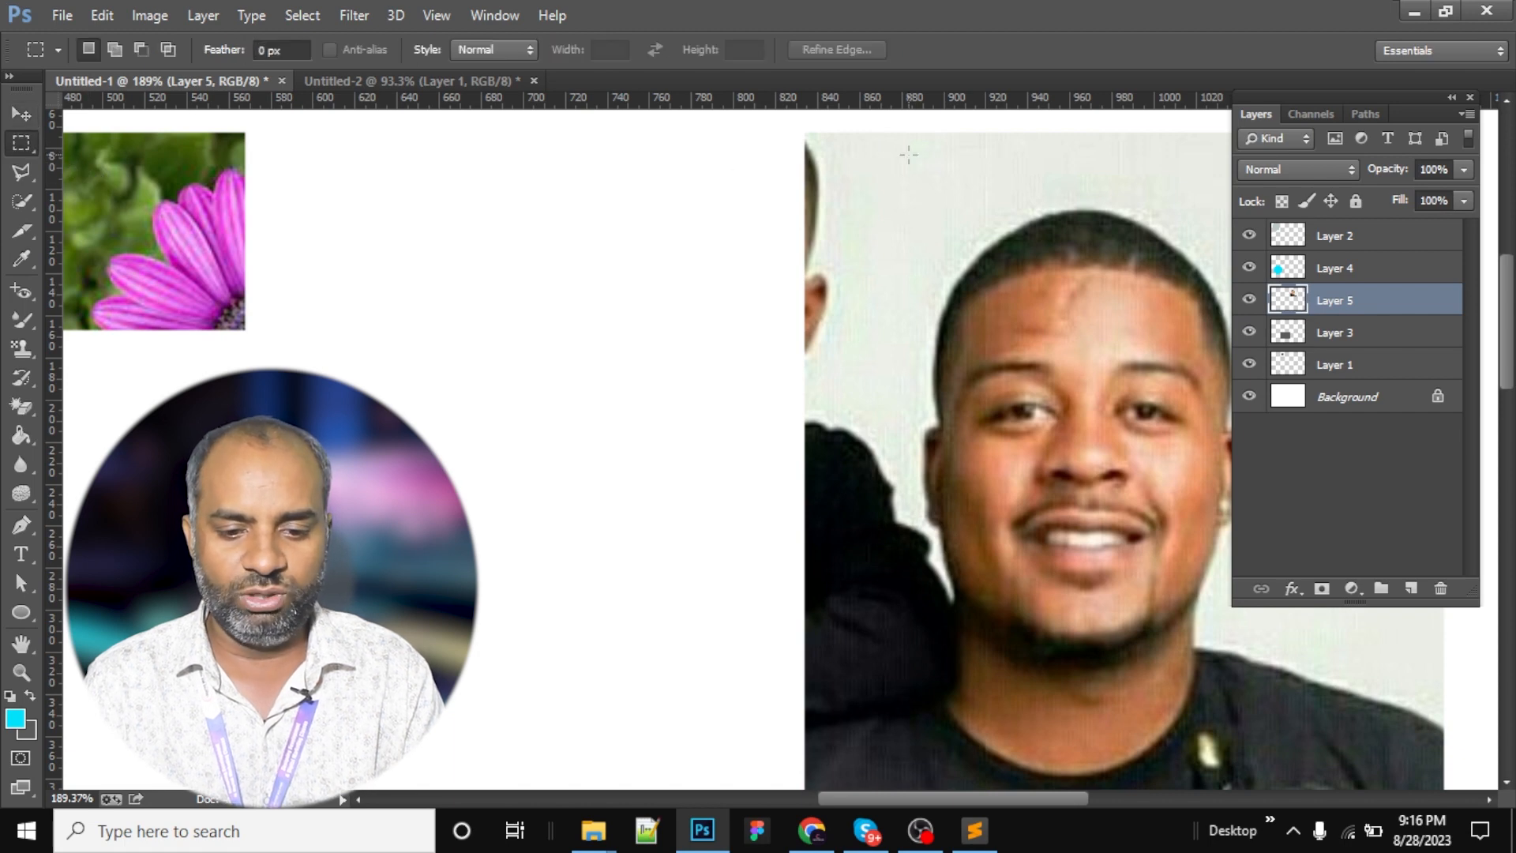
left_click_drag(881, 128, 899, 396)
key("ctrl+t")
left_click_drag(880, 262, 796, 276)
key("Return")
key("ctrl+d")
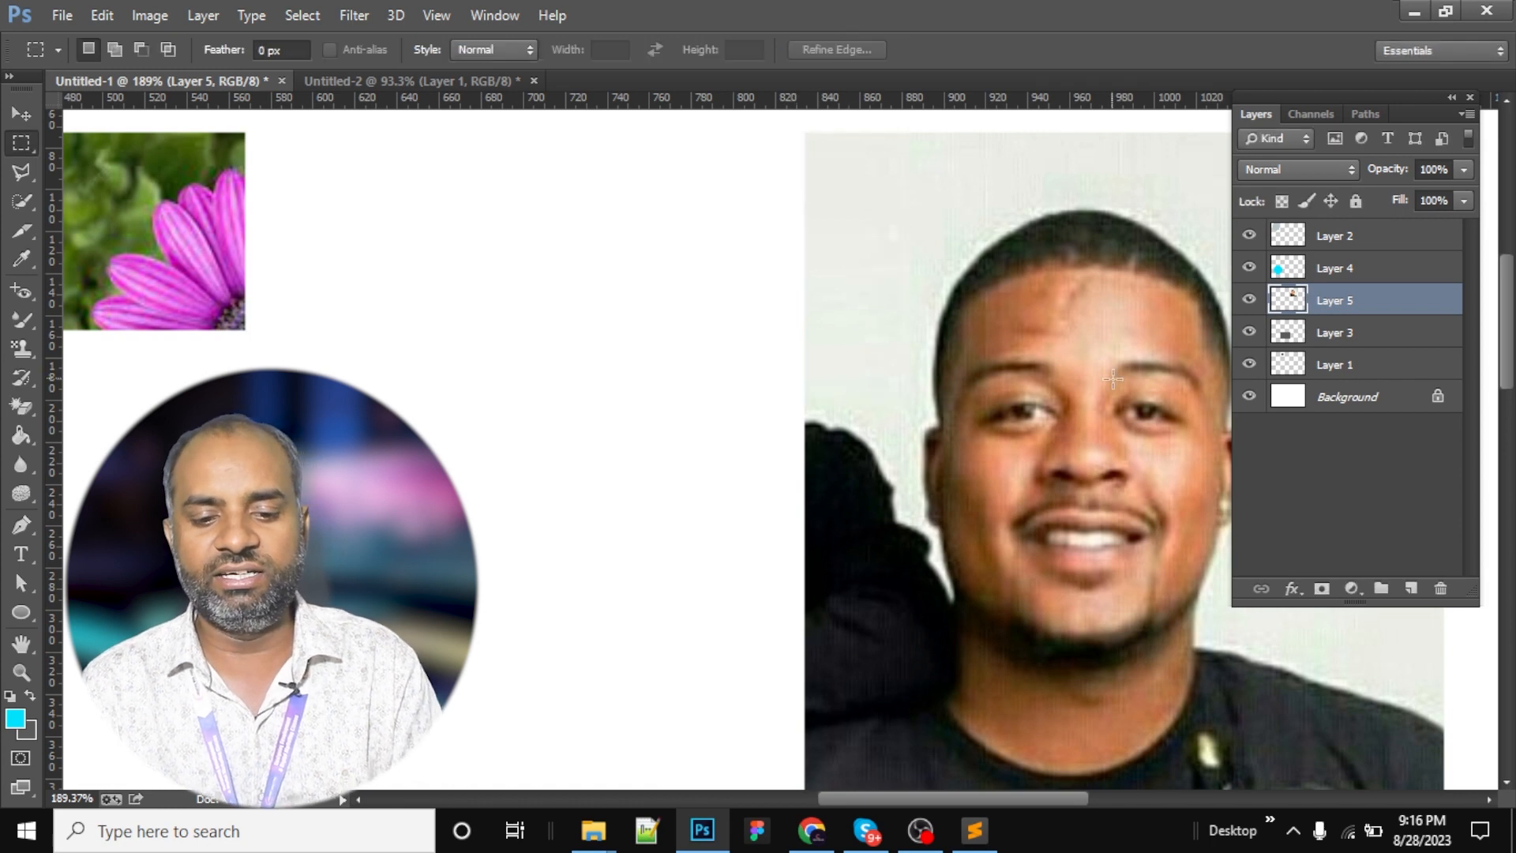
Move the portrait slightly down and to the left with the Move tool.
right_click(925, 249)
left_click(978, 289)
key("v")
left_click_drag(937, 449, 885, 424)
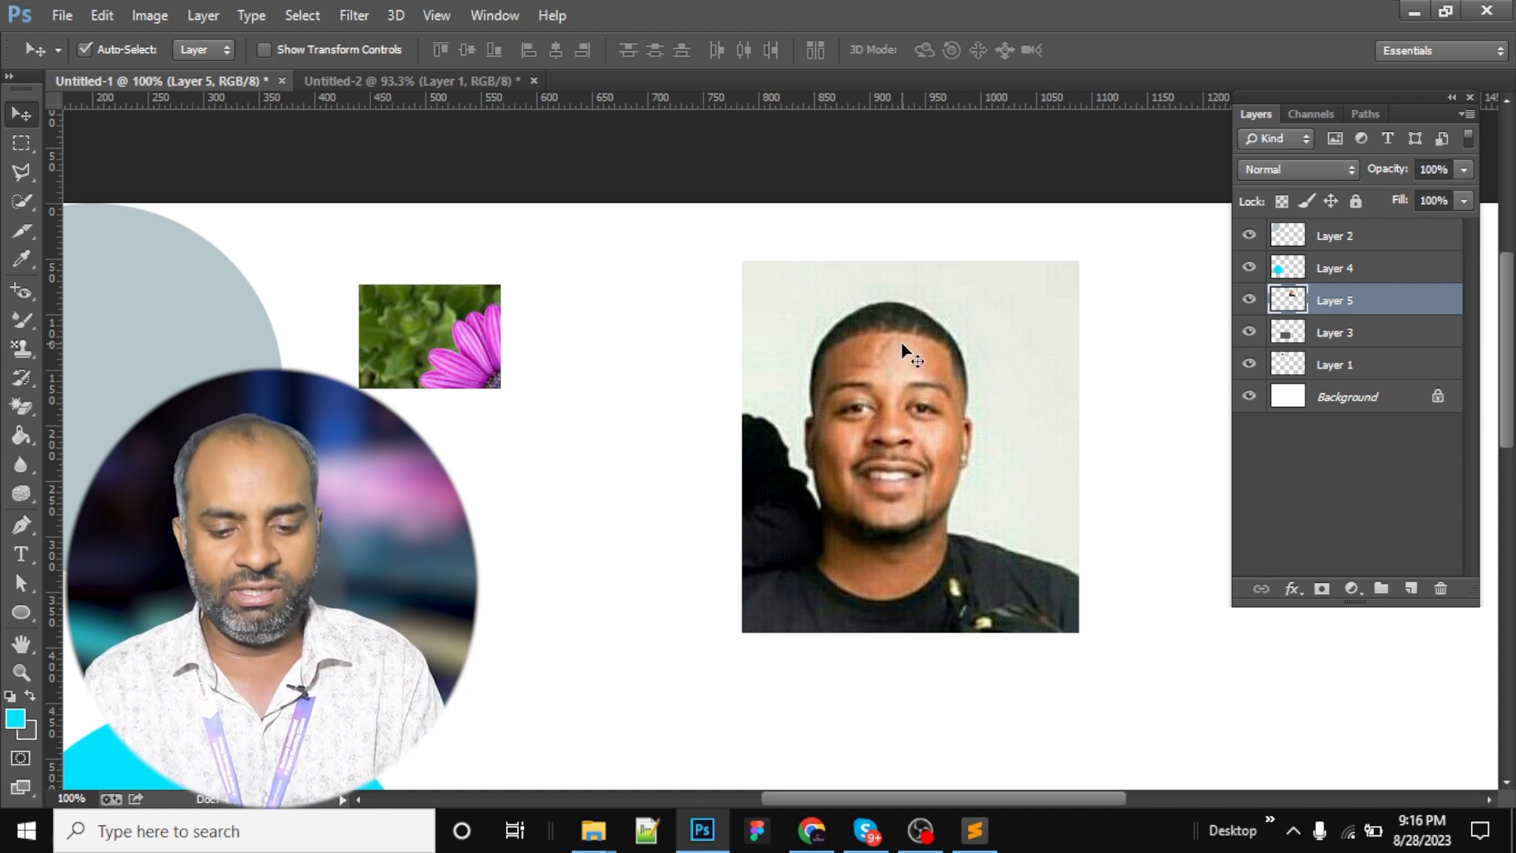
left_click_drag(904, 342, 843, 365)
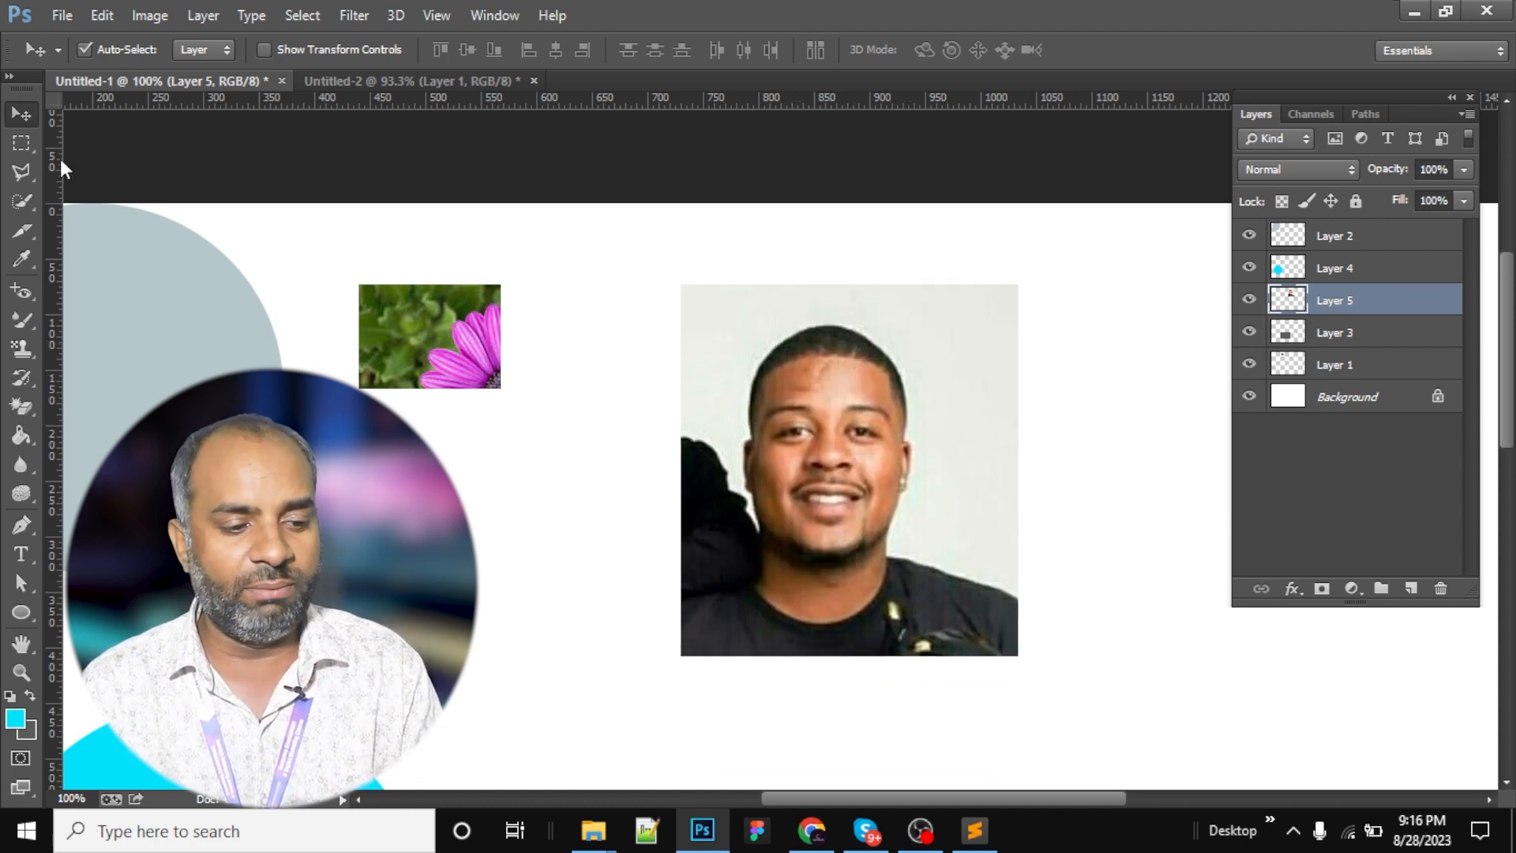
Try a rectangular marquee selection across the portrait's right side and clear it.
right_click(30, 144)
left_click(149, 139)
left_click_drag(907, 229, 1248, 763)
left_click_drag(1075, 594, 1101, 597)
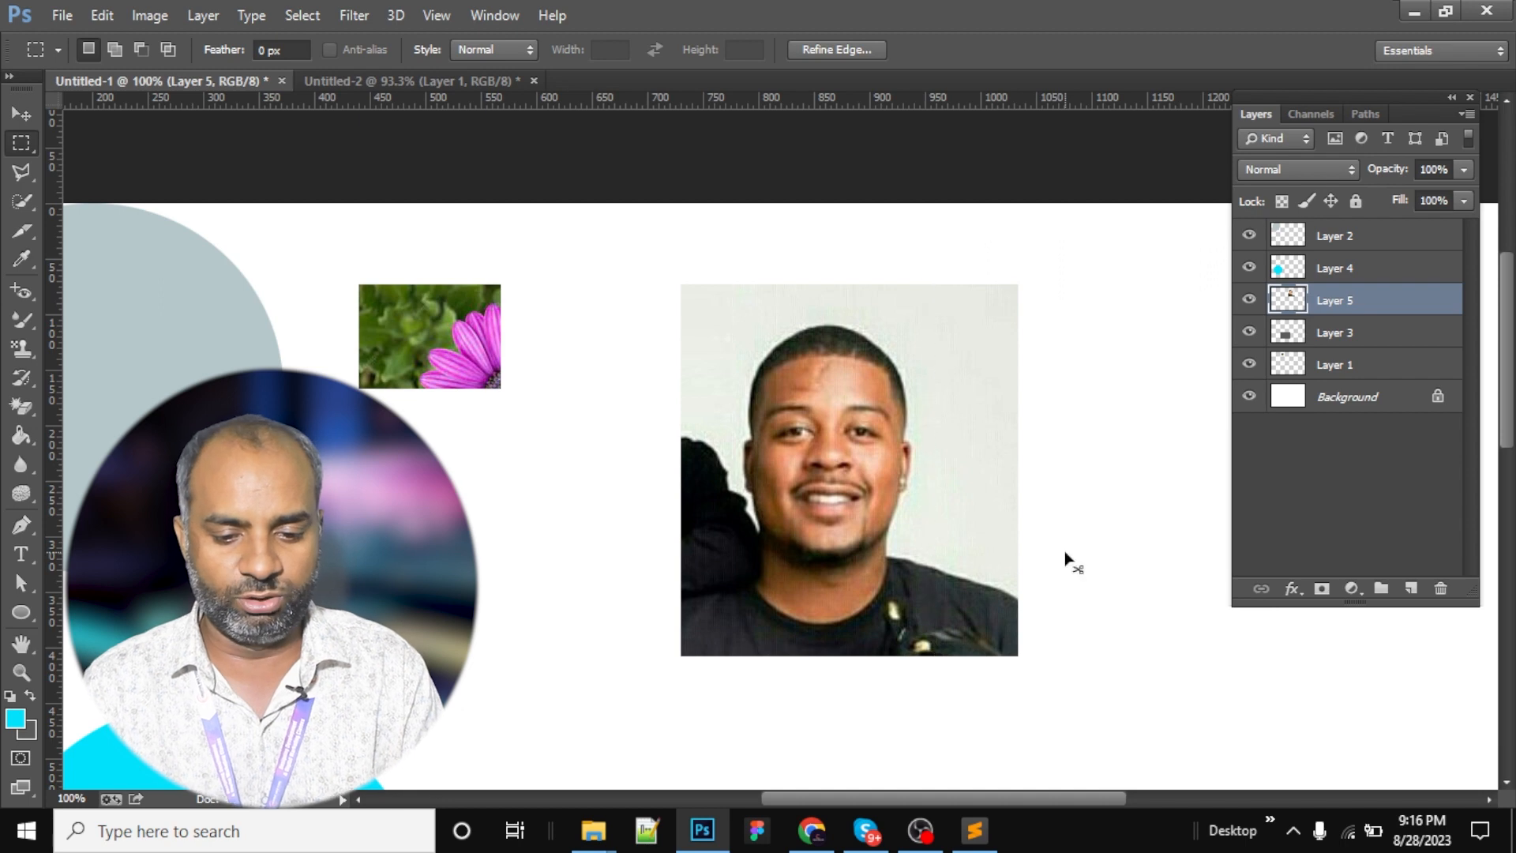
left_click(1064, 551)
Display the lasso tool variants, return to the Move tool and delete the portrait layer.
right_click(30, 173)
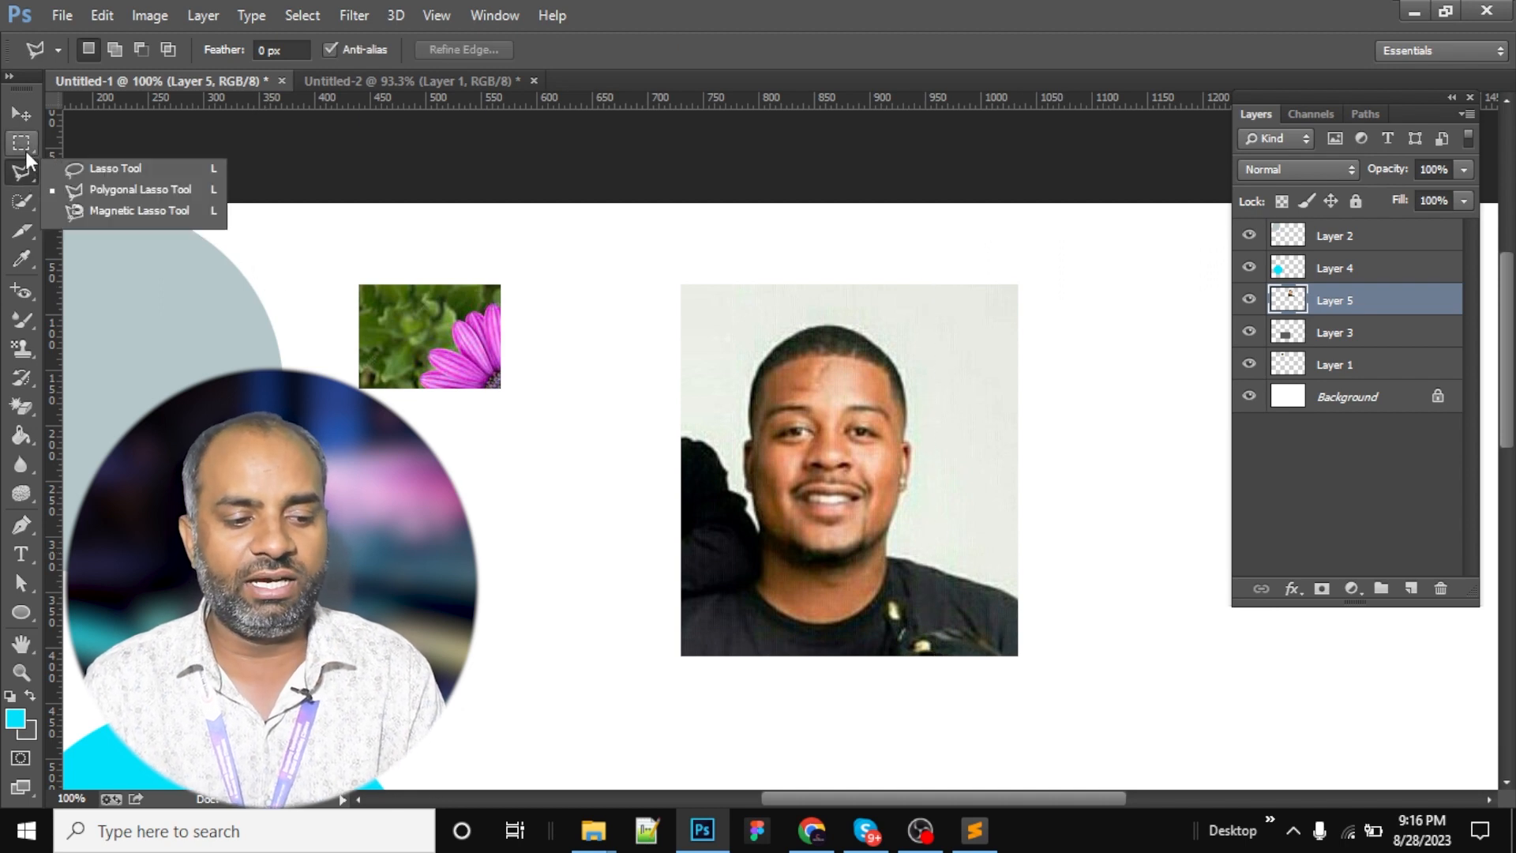
left_click(25, 150)
key("v")
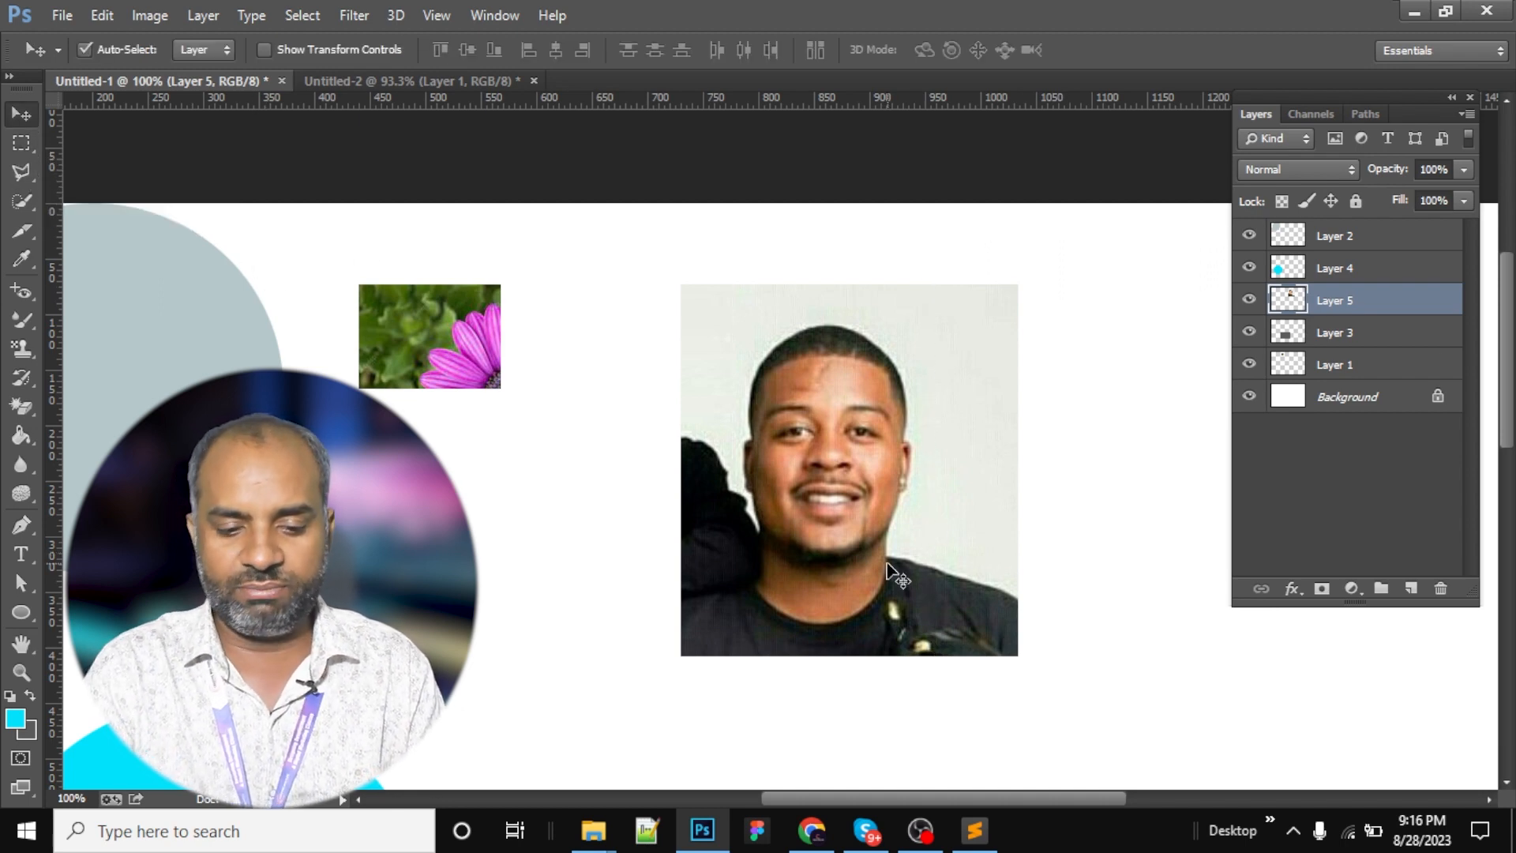
key("Delete")
Return to the Untitled-2 family picture, examine the quick selection and eraser tool variants and reselect the Move tool.
key("ctrl+Tab")
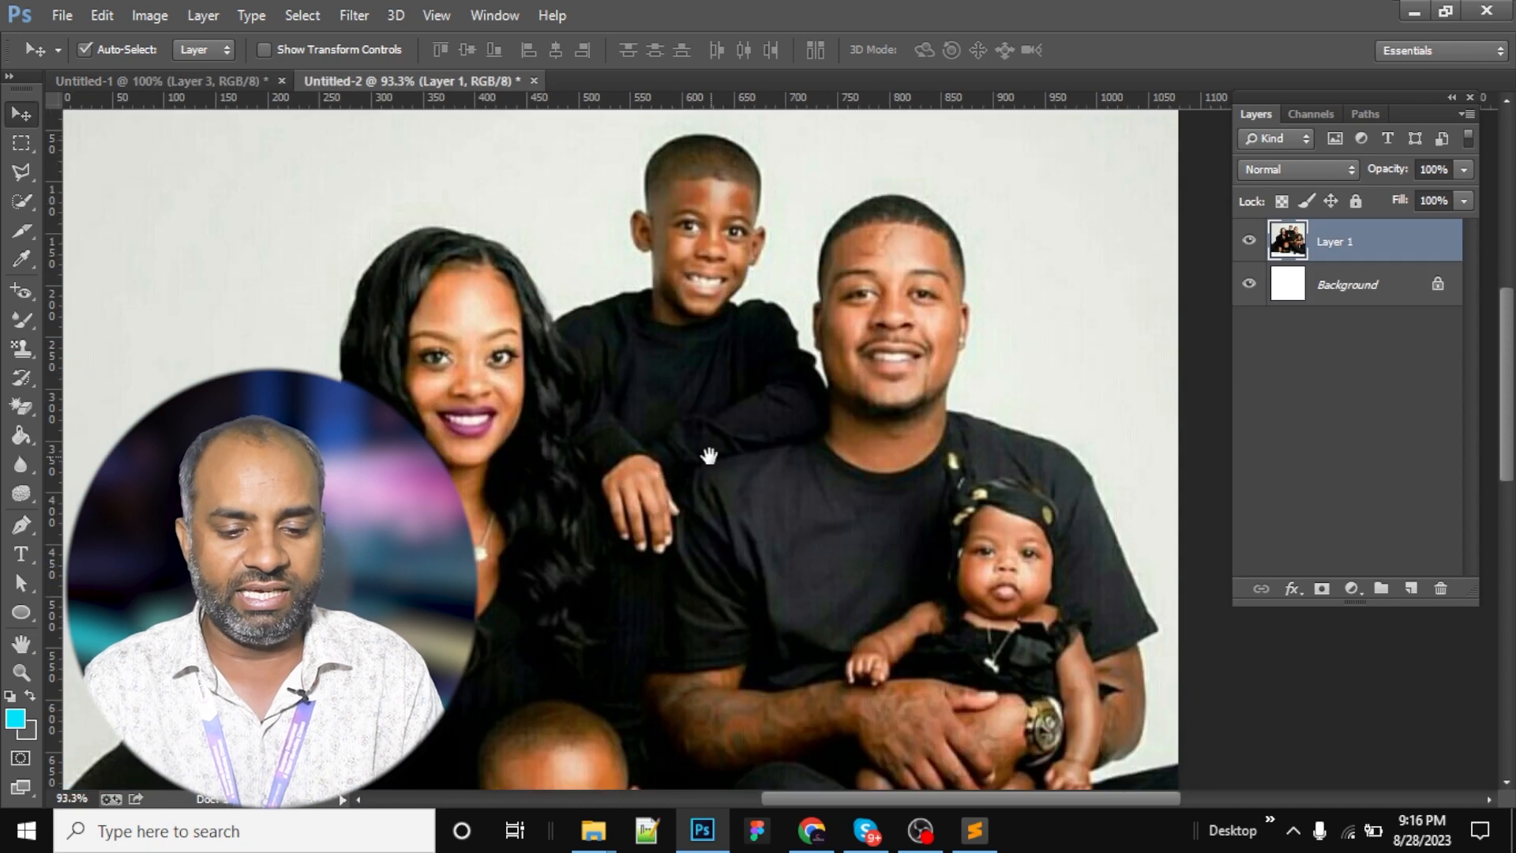
left_click_drag(697, 474, 826, 351)
right_click(603, 319)
left_click(660, 340)
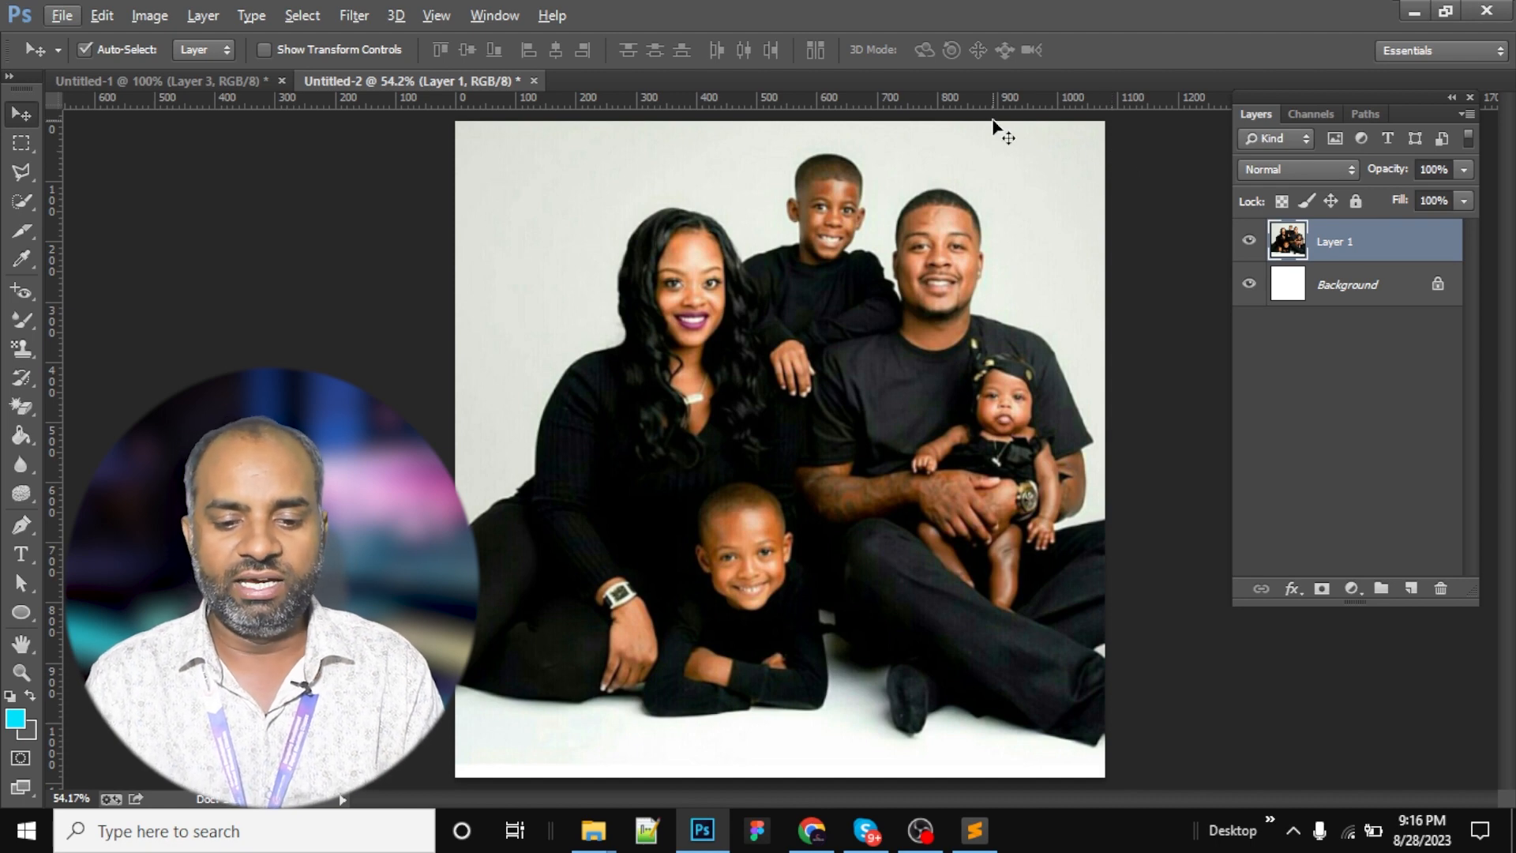
left_click(22, 201)
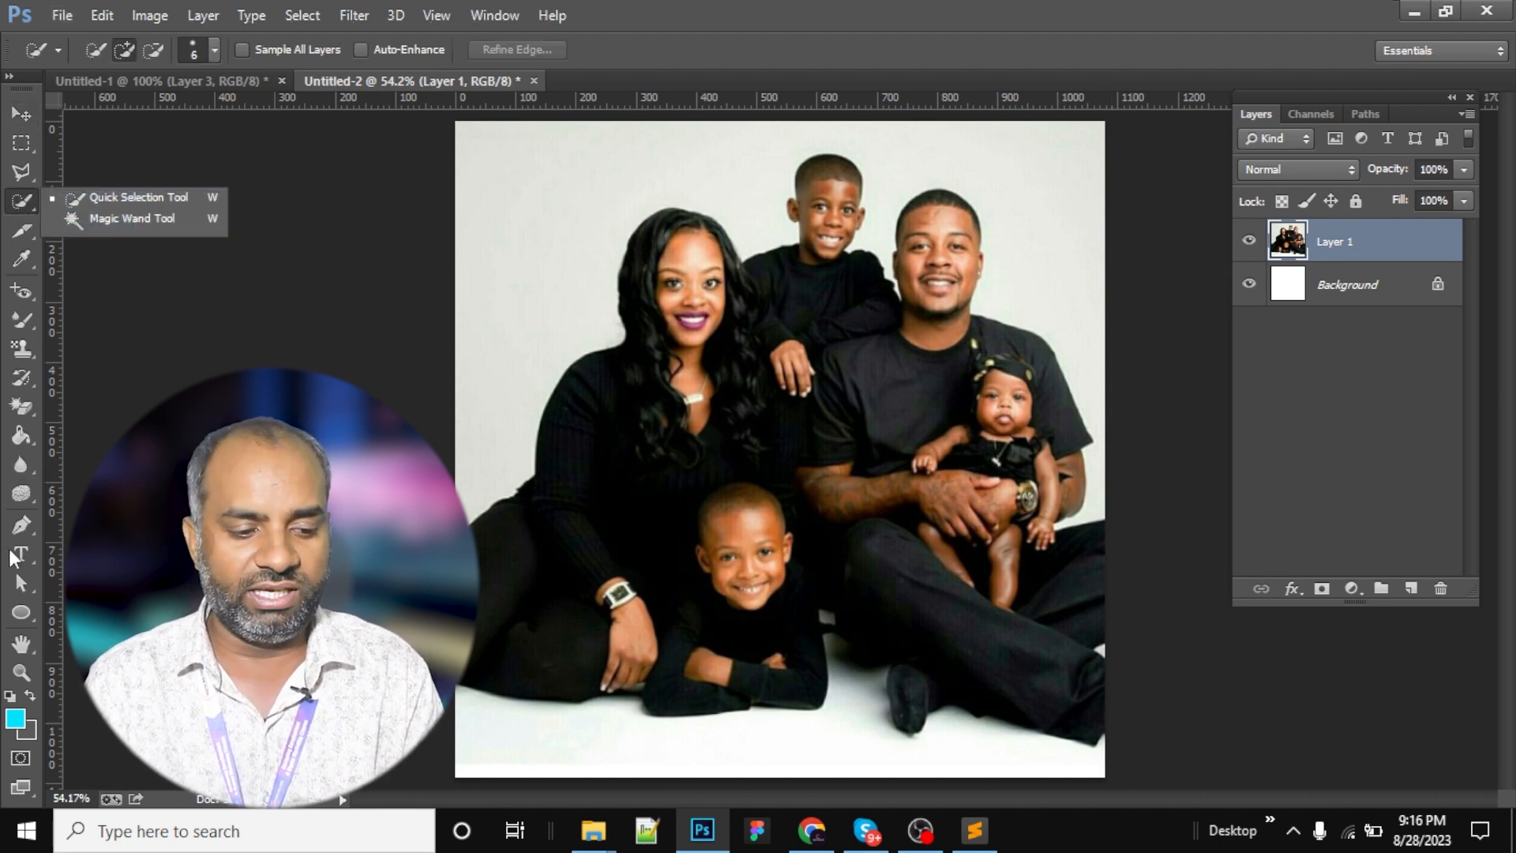
left_click(103, 203)
left_click(23, 412)
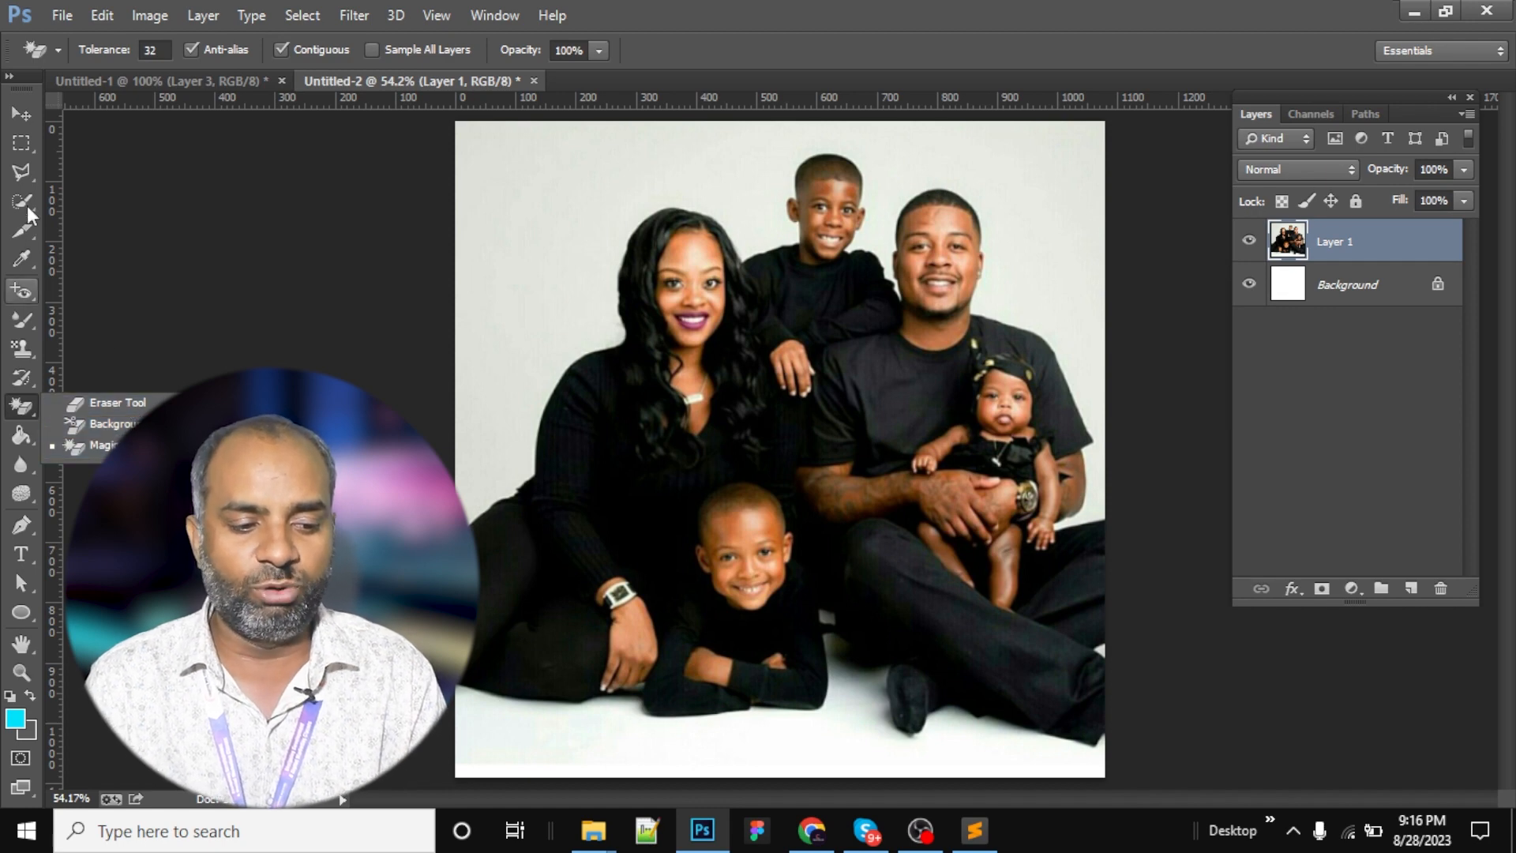
left_click(21, 114)
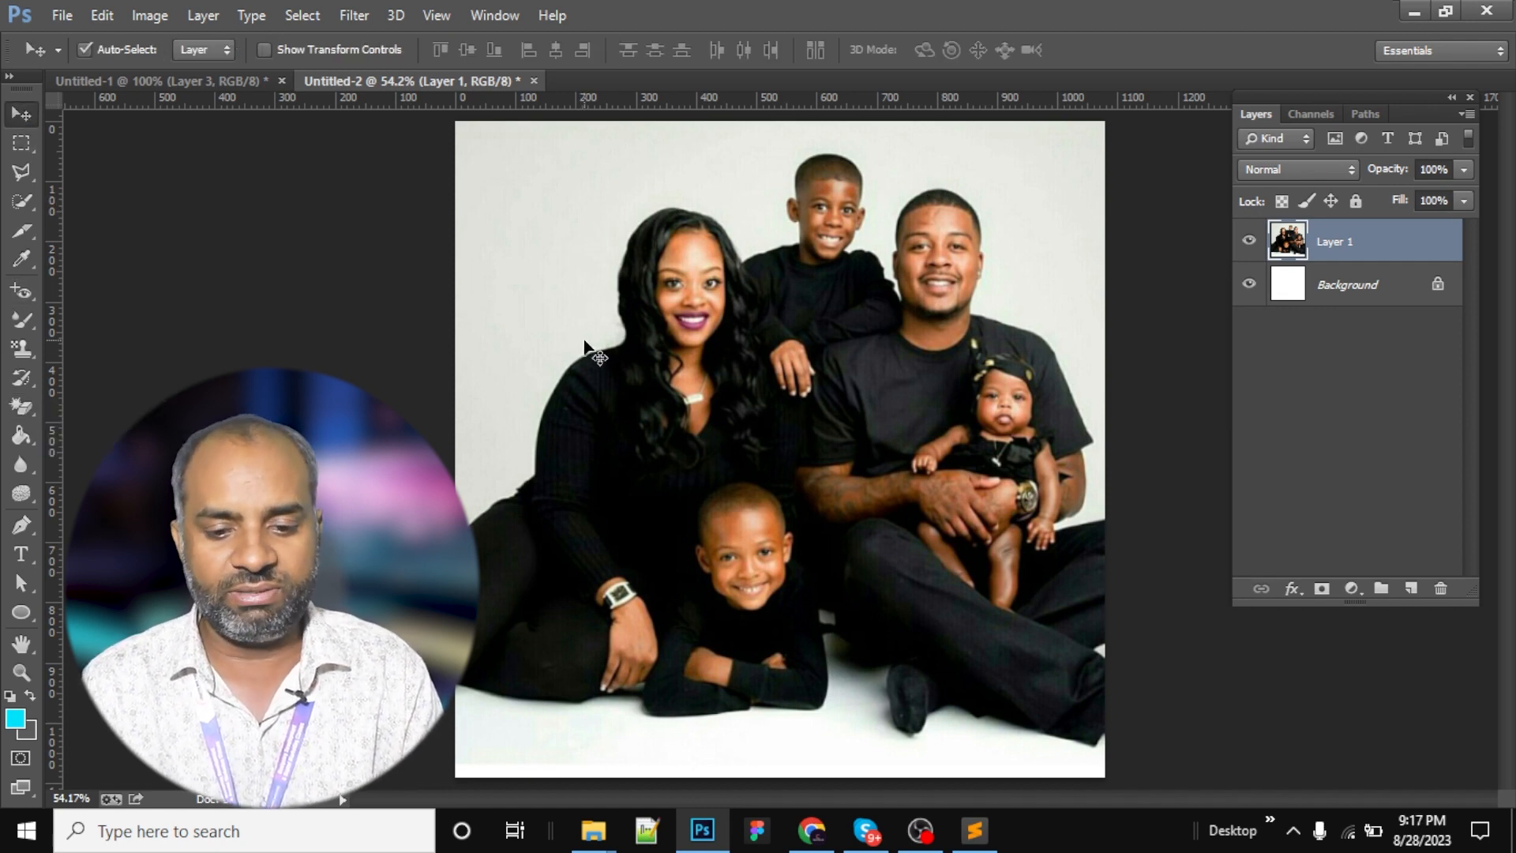
Switch to Chrome, find The Statesman's Family Values picture through the family image results and copy the image.
key("alt+Tab")
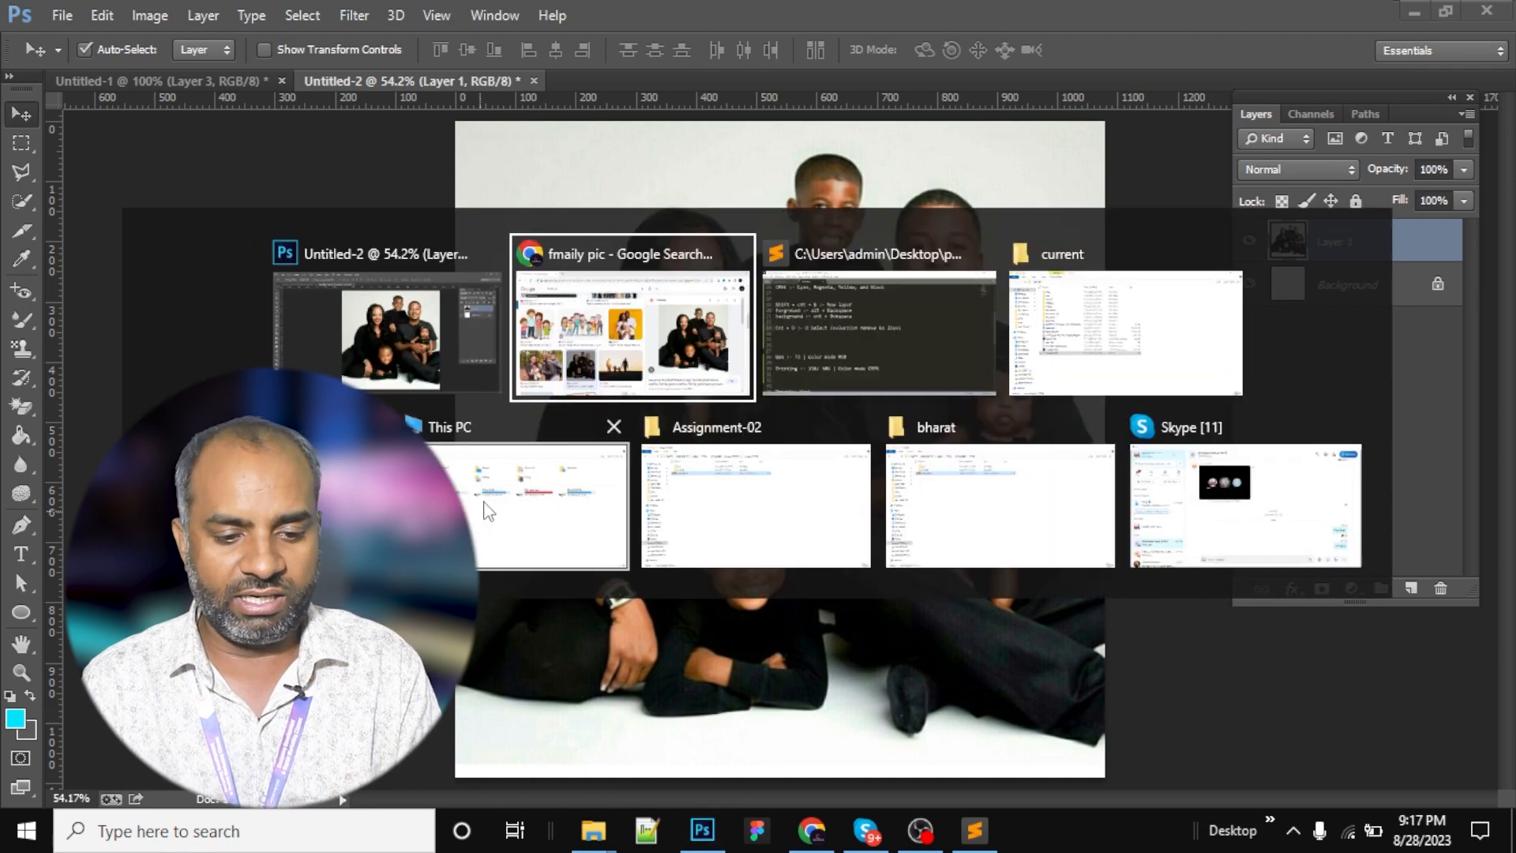
scroll(730, 454, "down", 5)
scroll(733, 456, "down", 4)
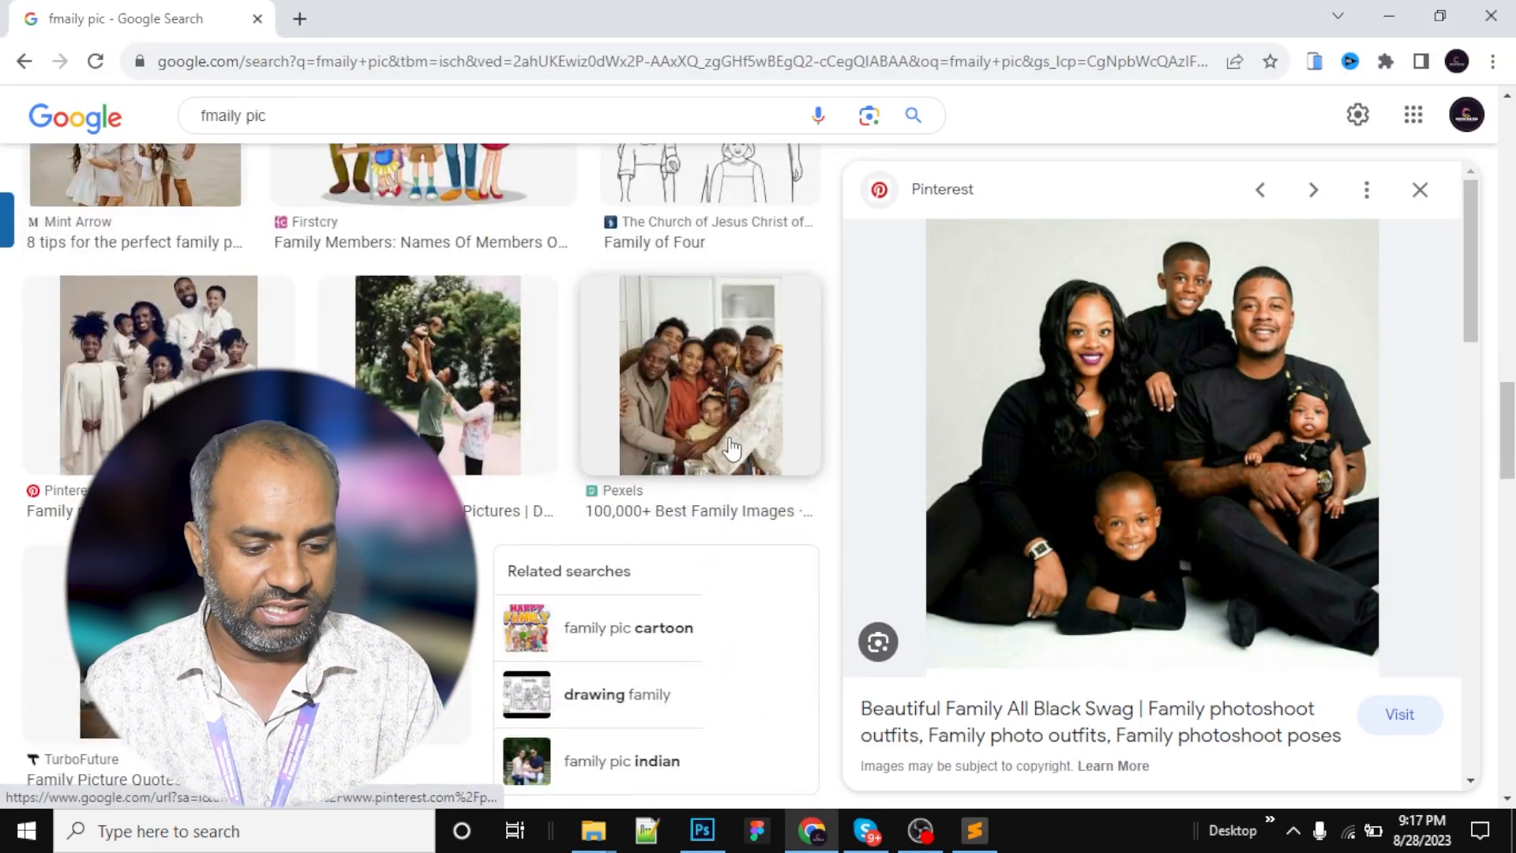
scroll(732, 452, "down", 6)
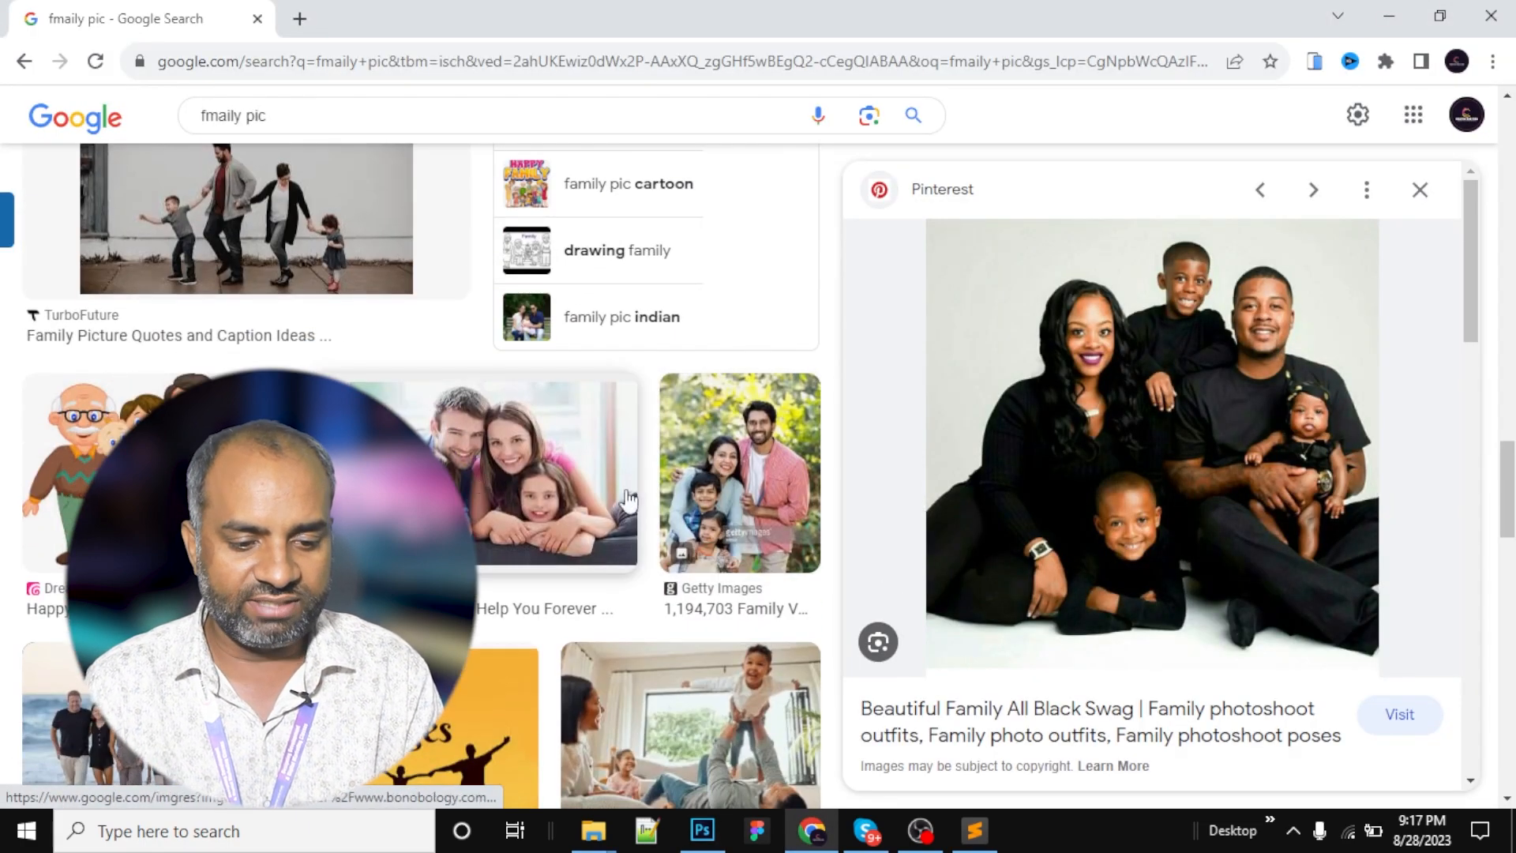
left_click(629, 503)
scroll(838, 424, "down", 6)
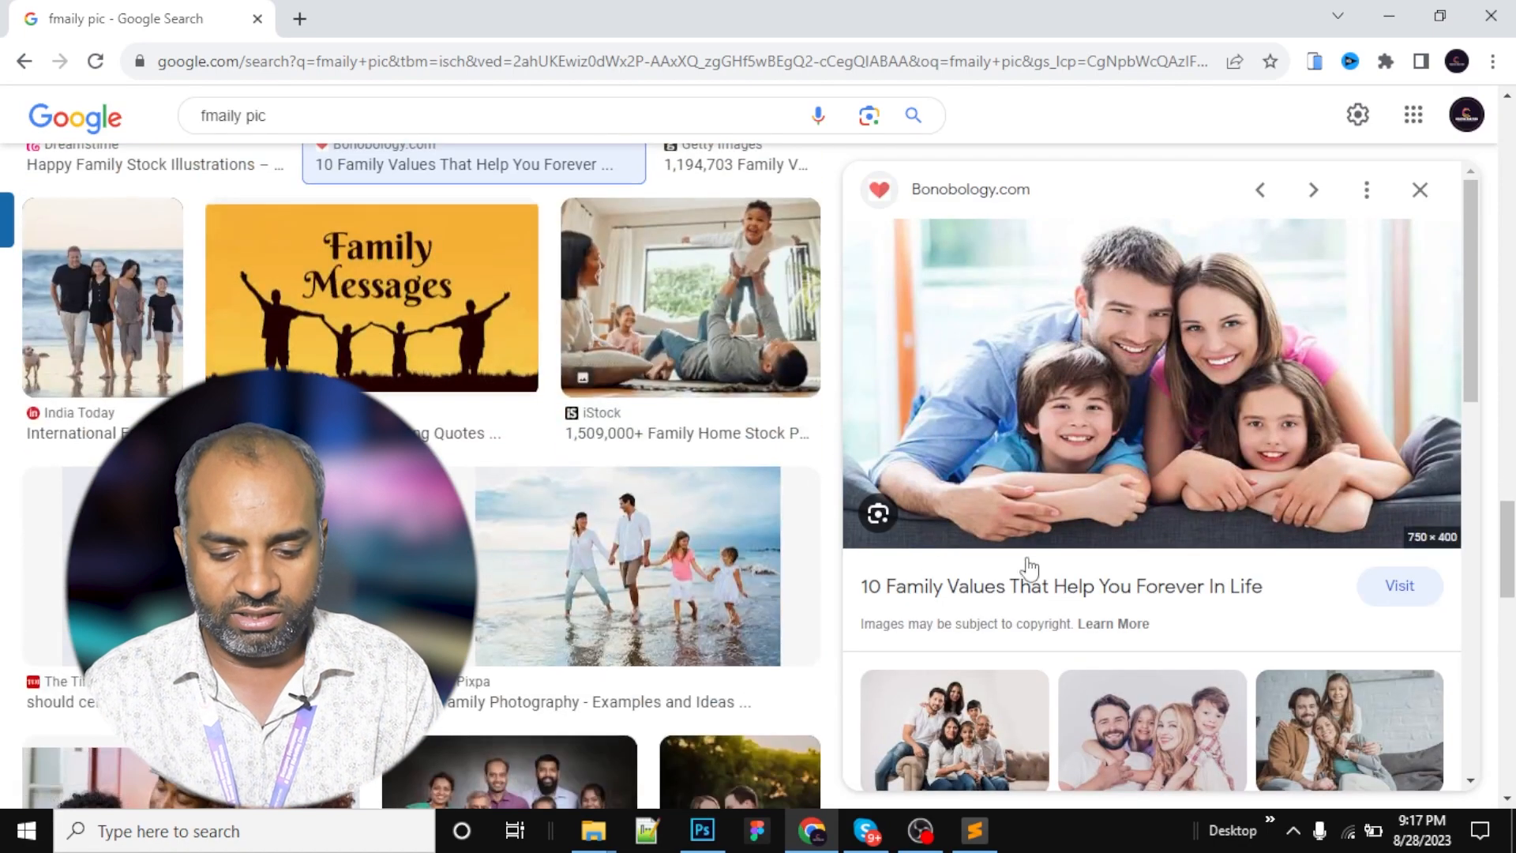
scroll(1026, 567, "down", 4)
left_click(962, 397)
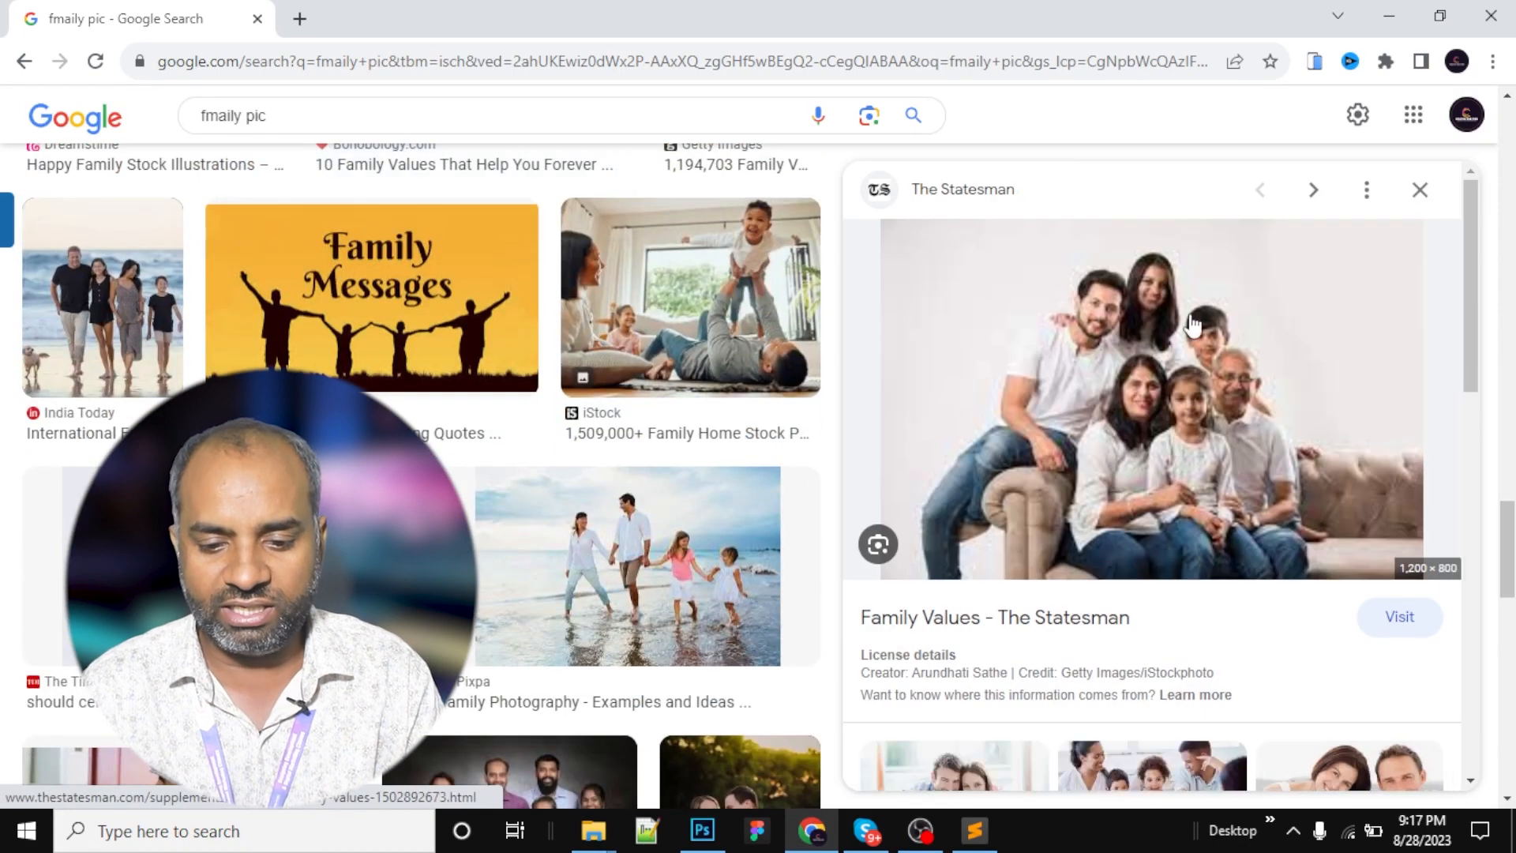
right_click(1124, 387)
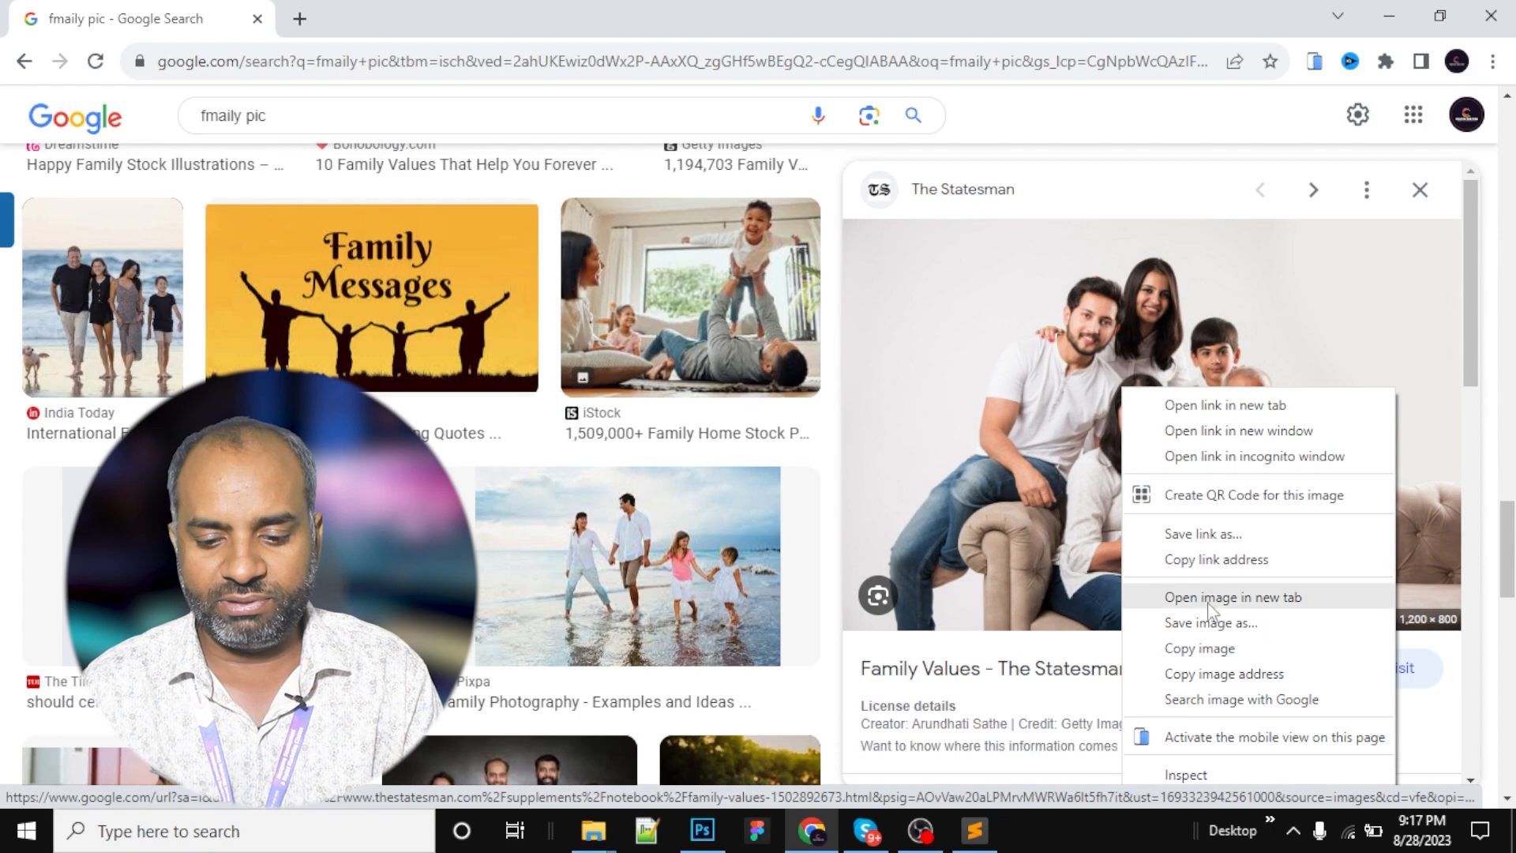
left_click(1201, 648)
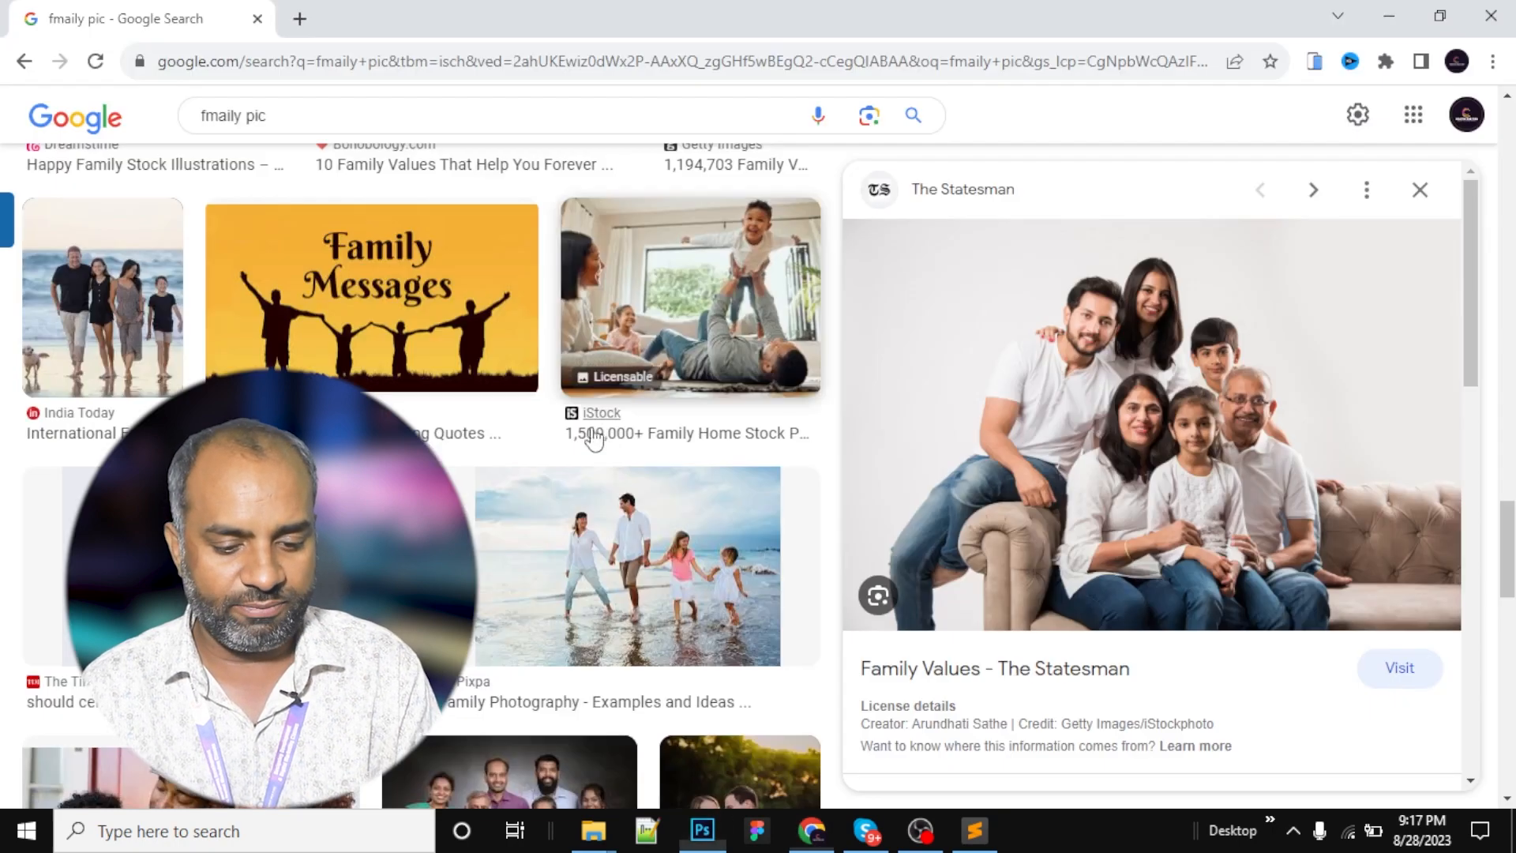
Browse the family image results, open the familieslovetravel.com Family Vacation Ideas beach picture and copy the image.
scroll(600, 443, "down", 8)
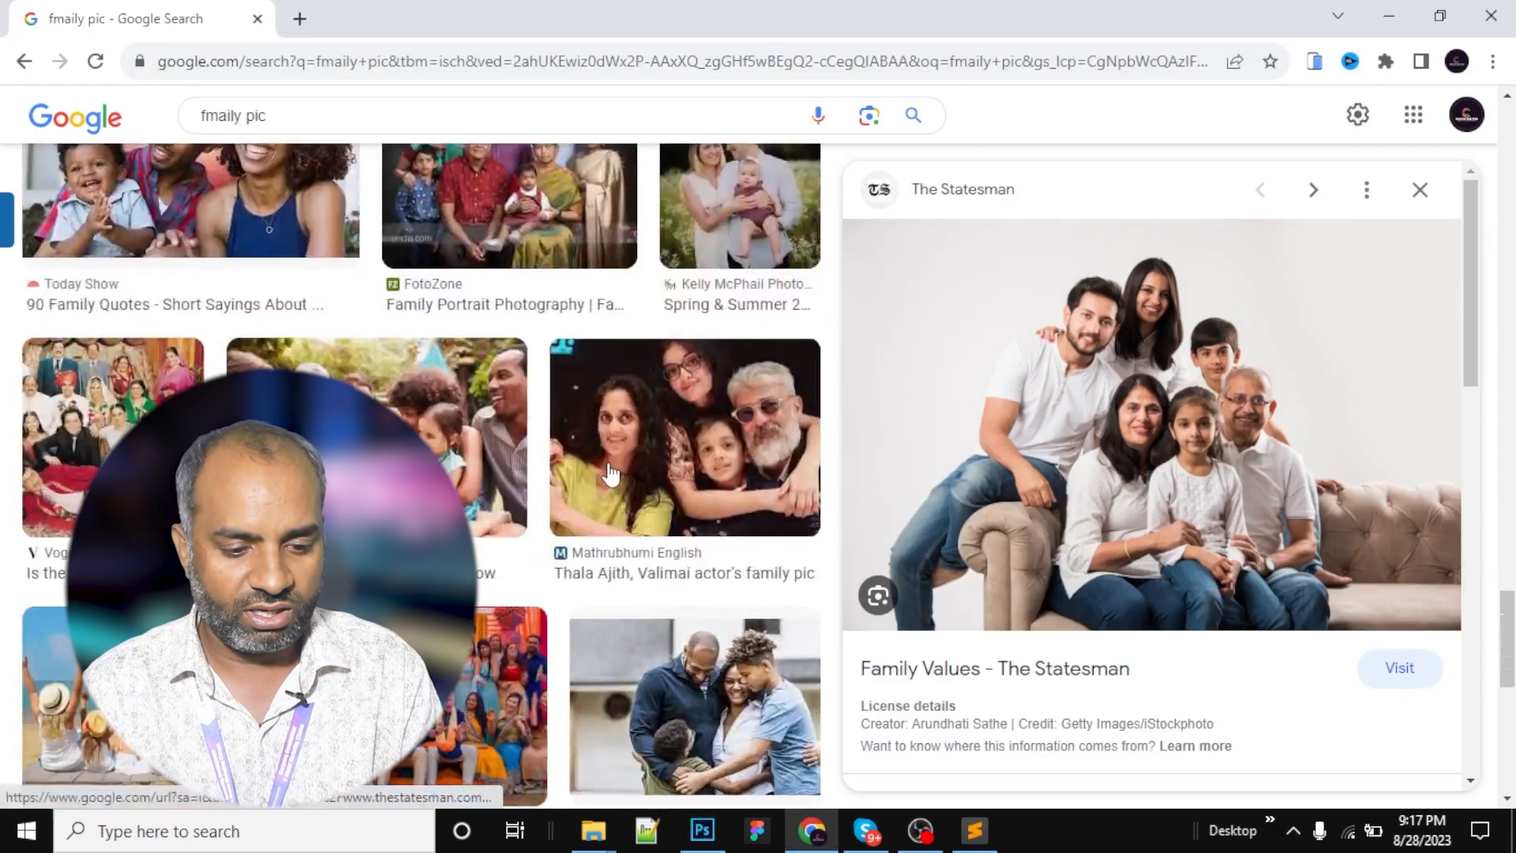
scroll(610, 474, "up", 3)
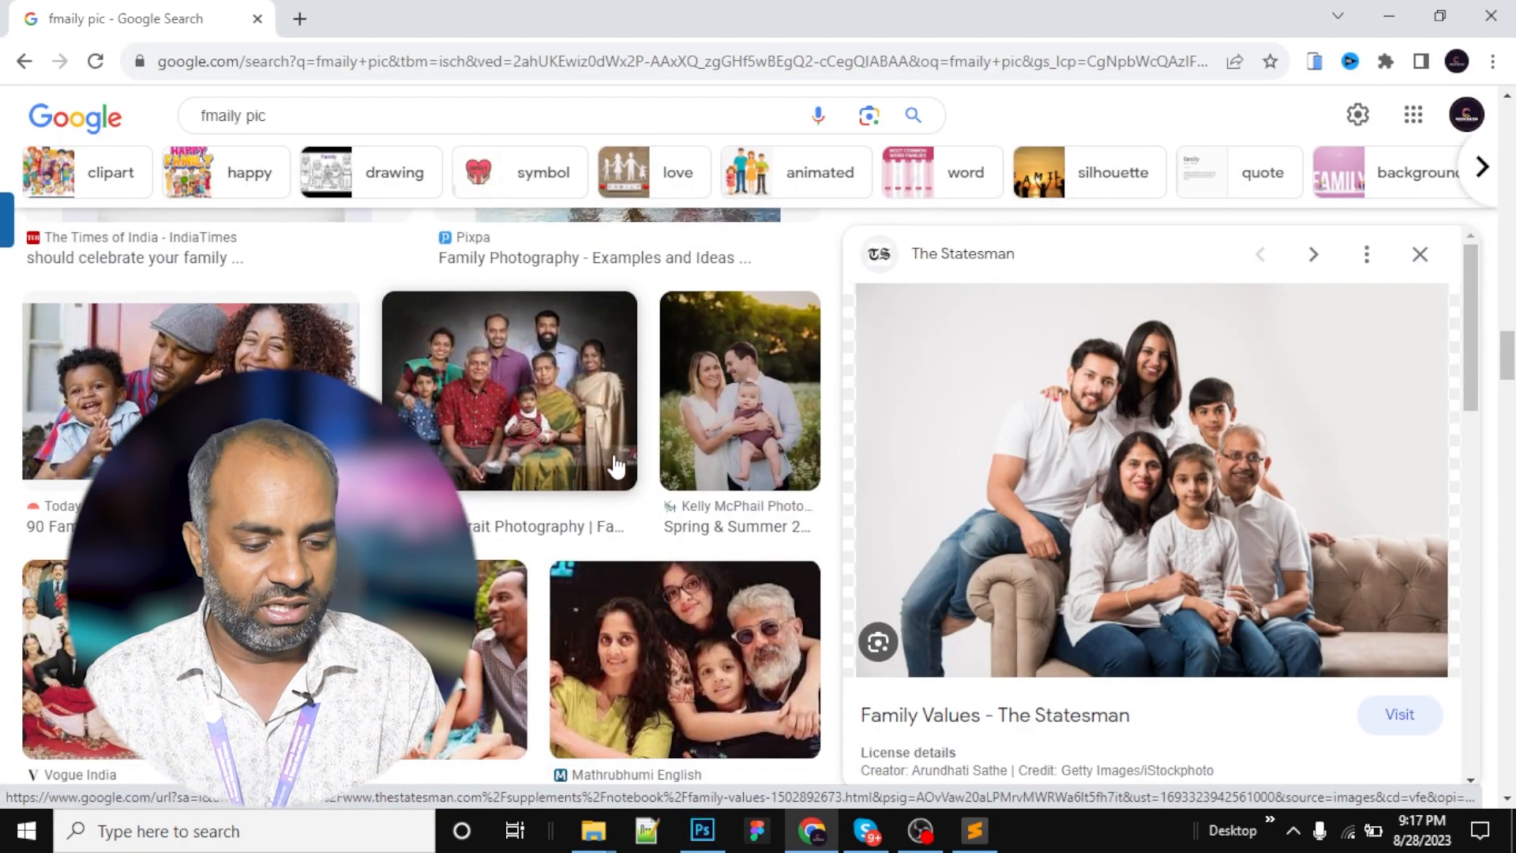
scroll(616, 466, "down", 5)
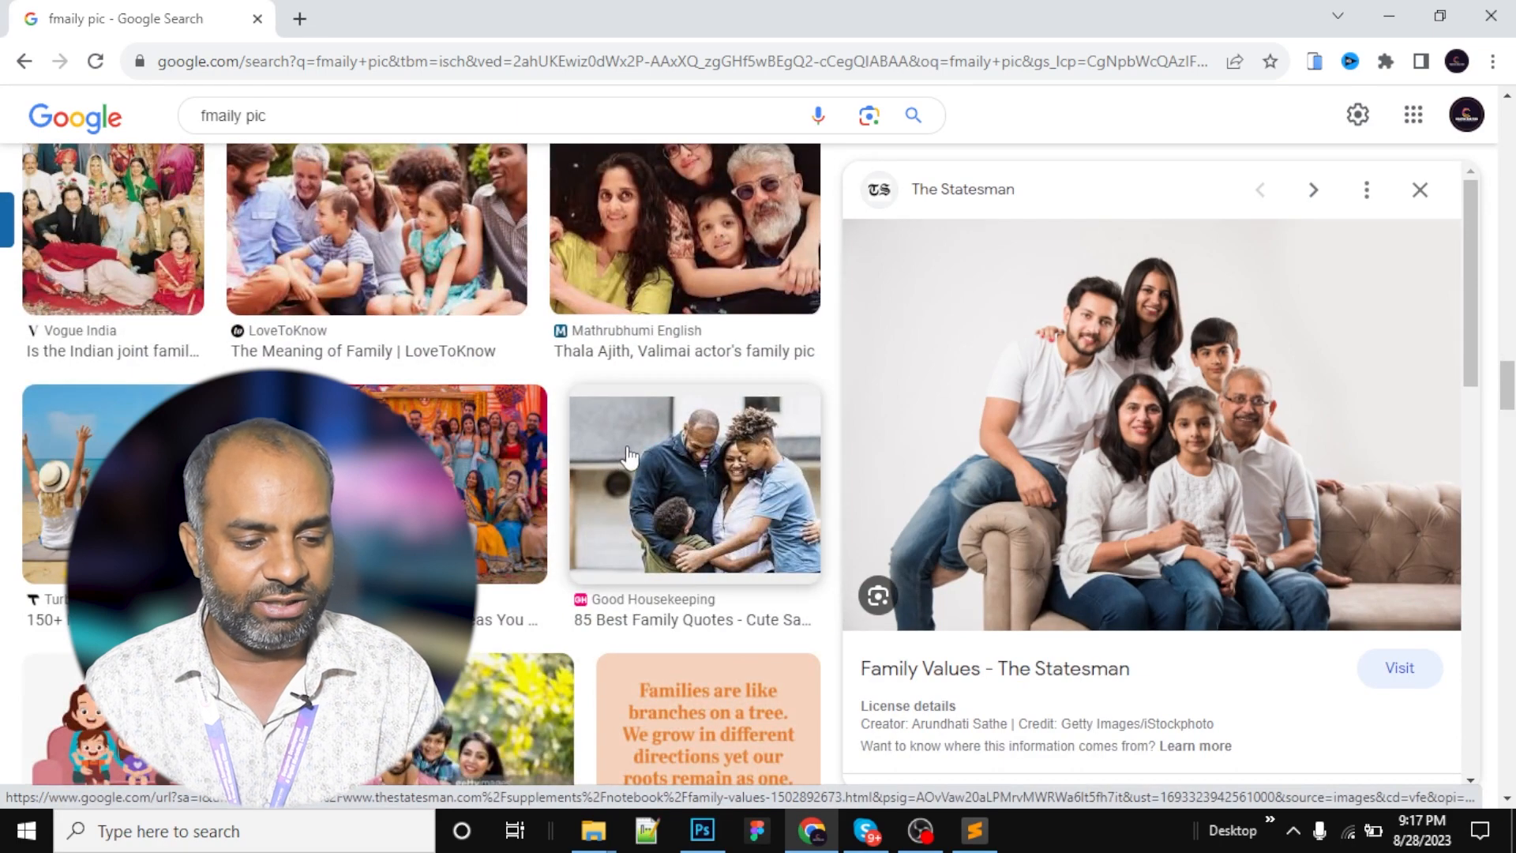
left_click(48, 473)
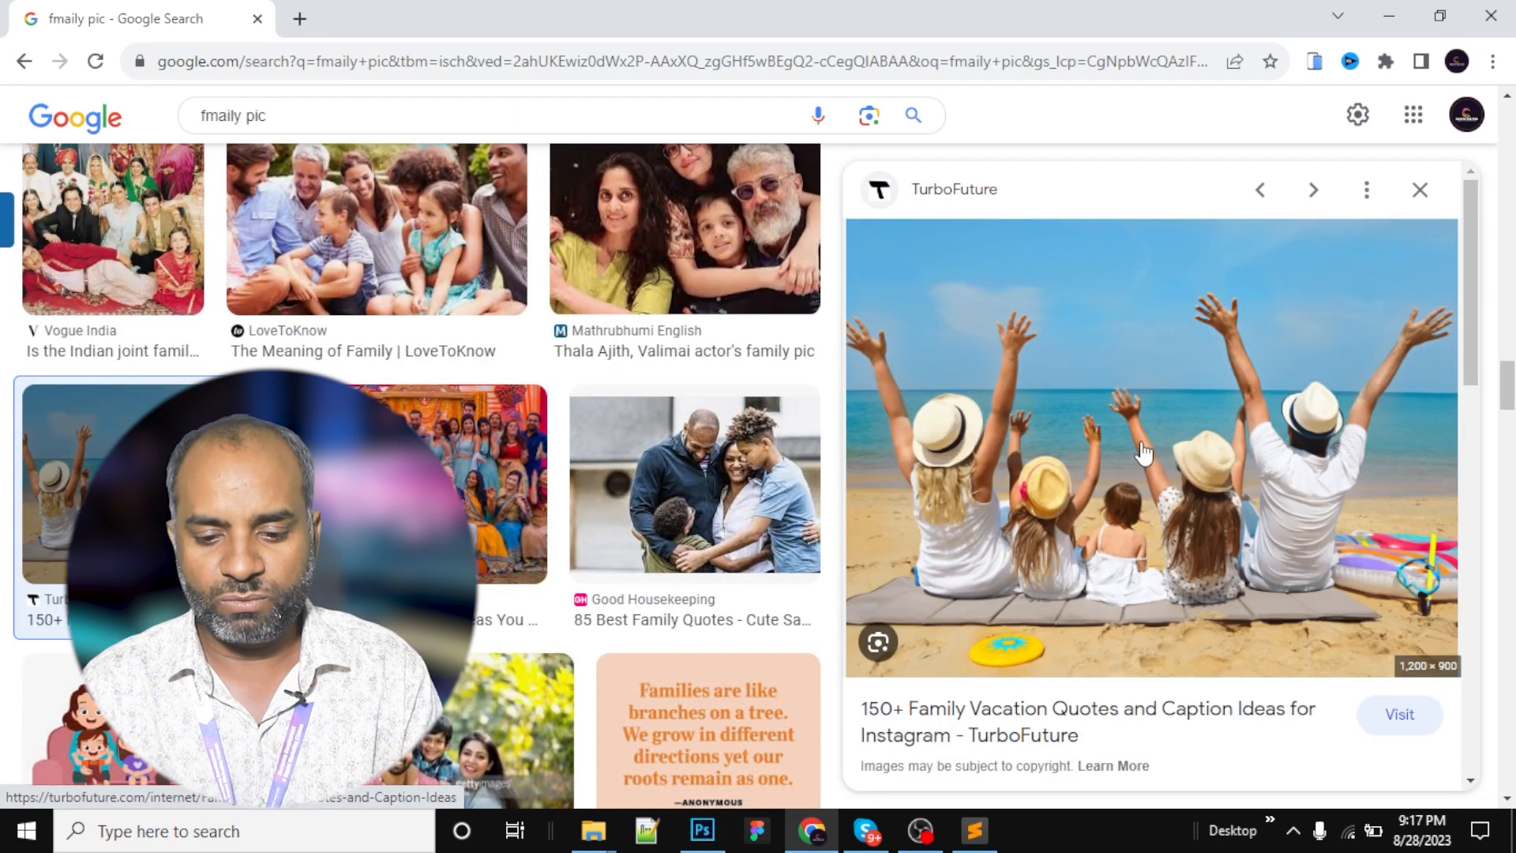
scroll(1143, 453, "down", 10)
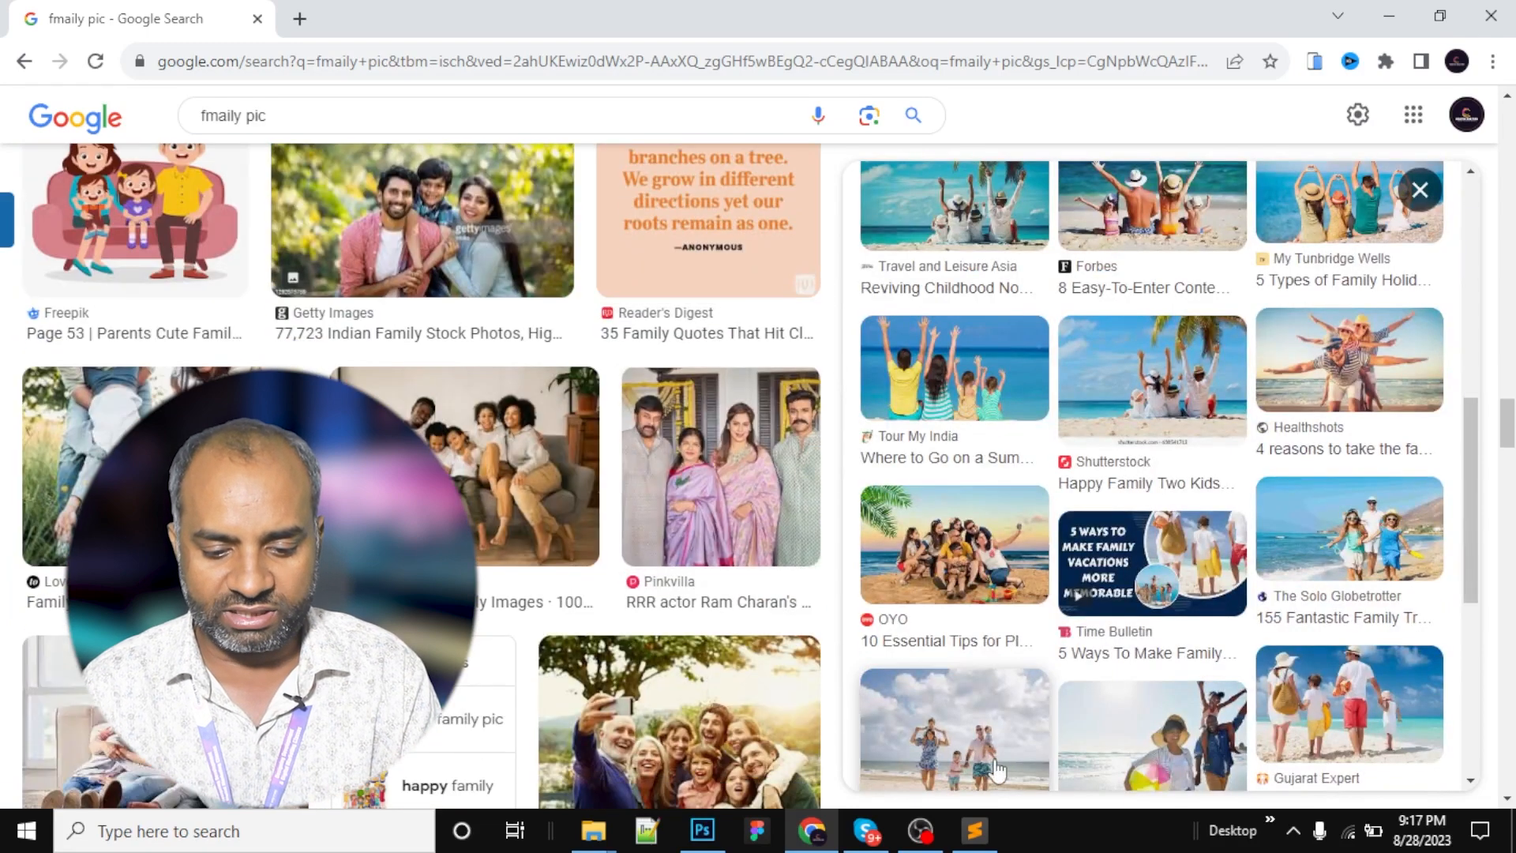
left_click(1001, 780)
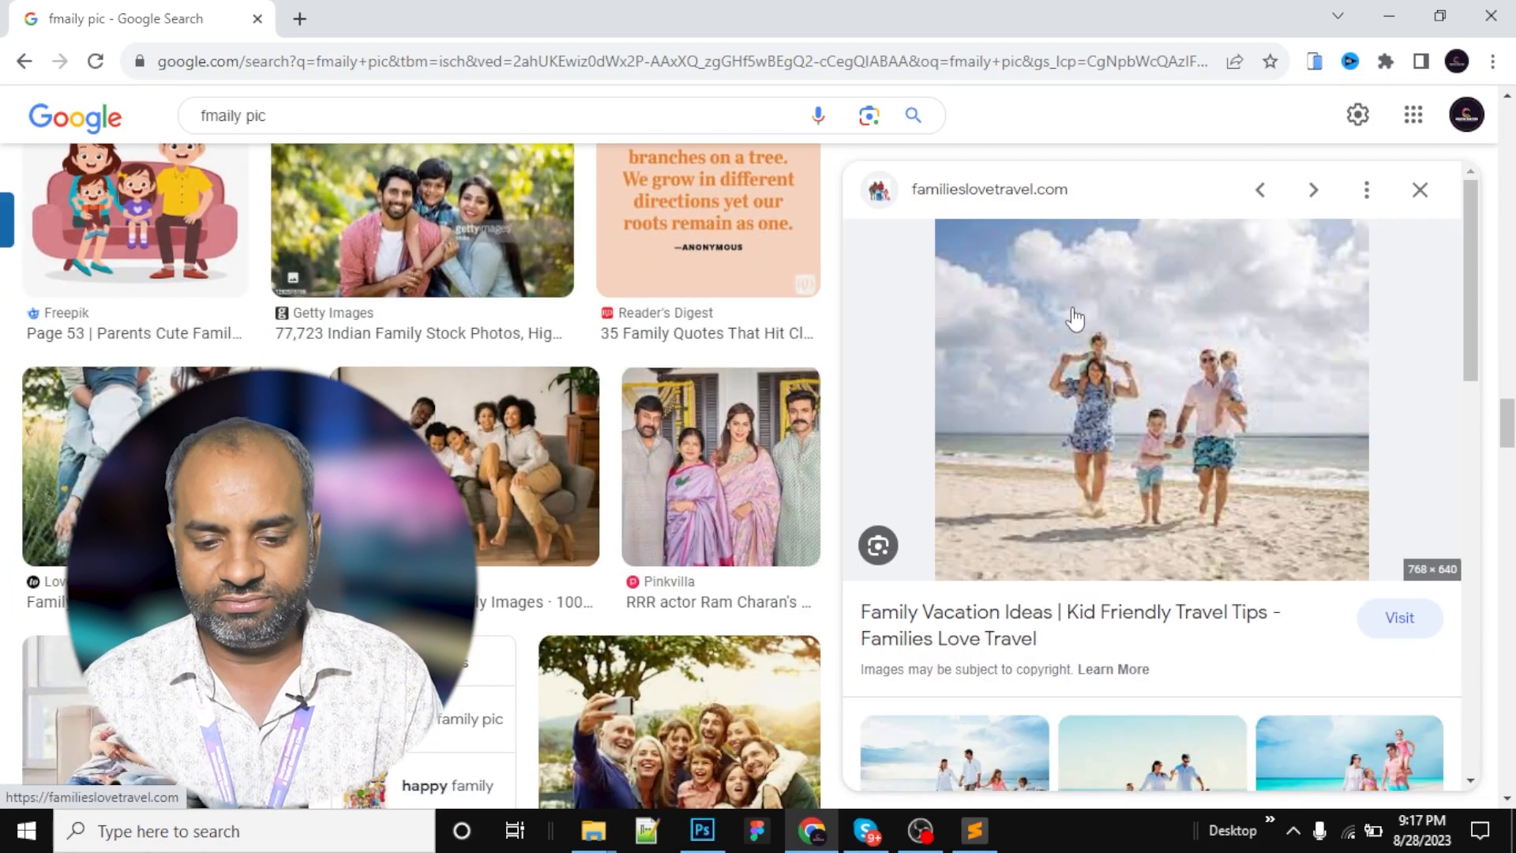
right_click(1041, 364)
left_click(1109, 622)
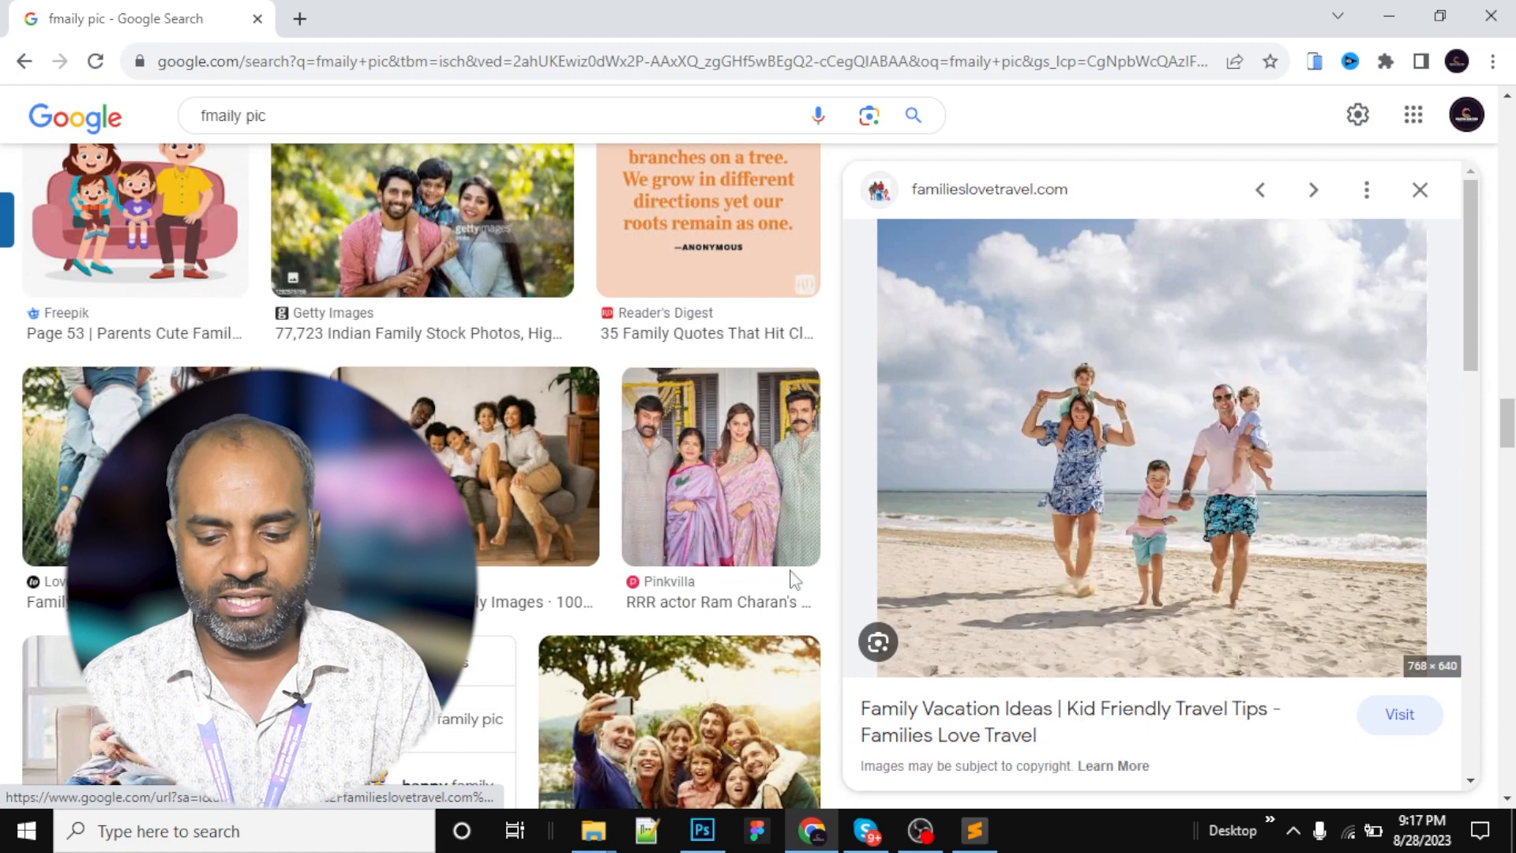
Switch to Photoshop, create a new document at the copied image's size and paste the beach family picture.
key("alt+Tab")
key("ctrl+n")
key("Escape")
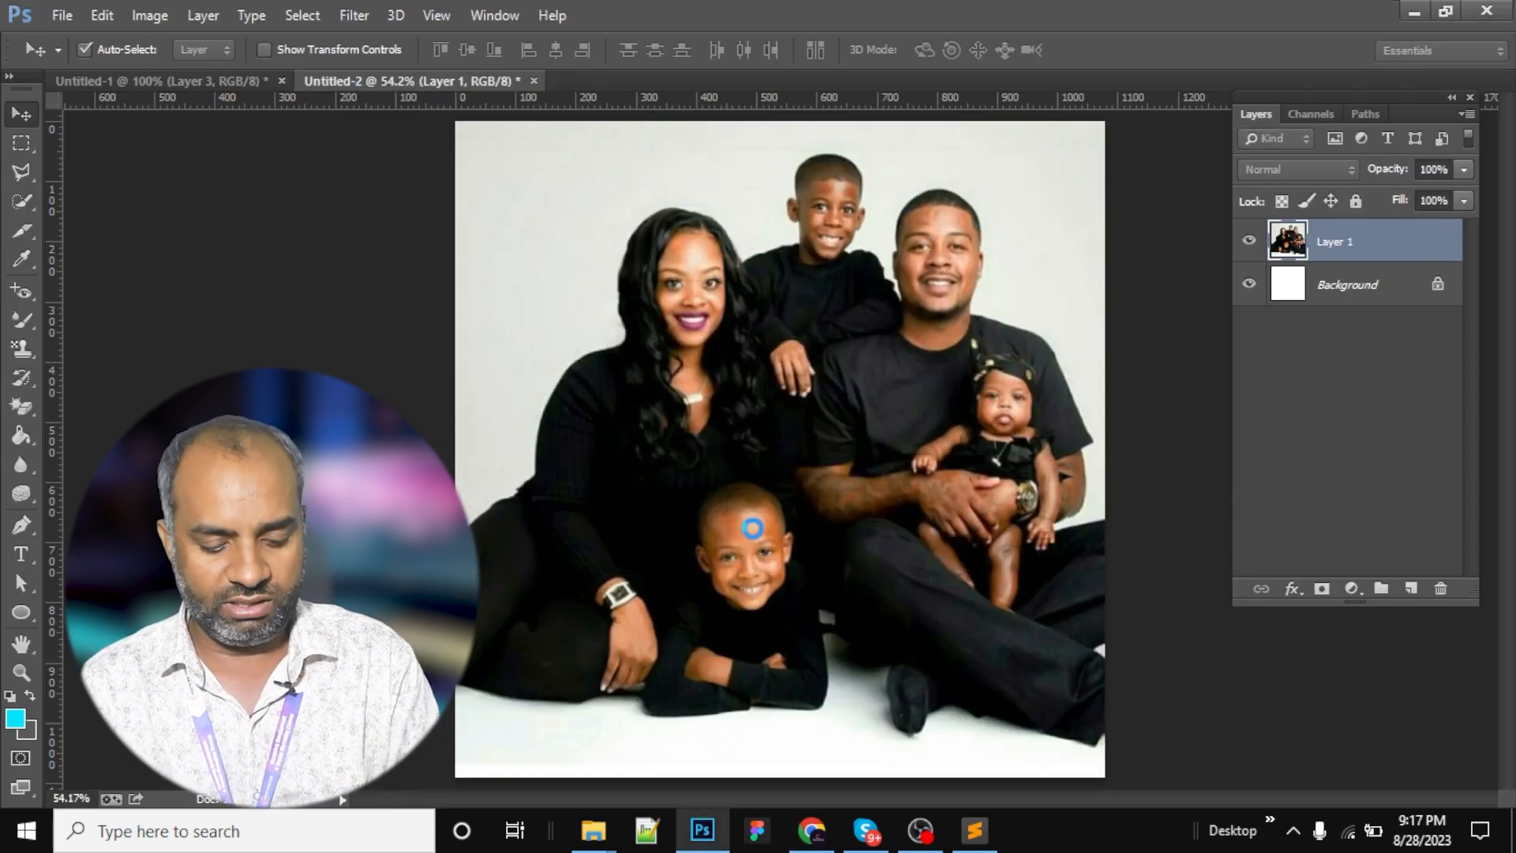
key("ctrl+v")
Demonstrate zooming in on the boy in the beach picture, panning across it and restoring the view to 100%.
left_click_drag(703, 448, 718, 358)
left_click_drag(838, 567, 683, 455)
left_click_drag(641, 278, 755, 469)
left_click_drag(678, 207, 663, 484)
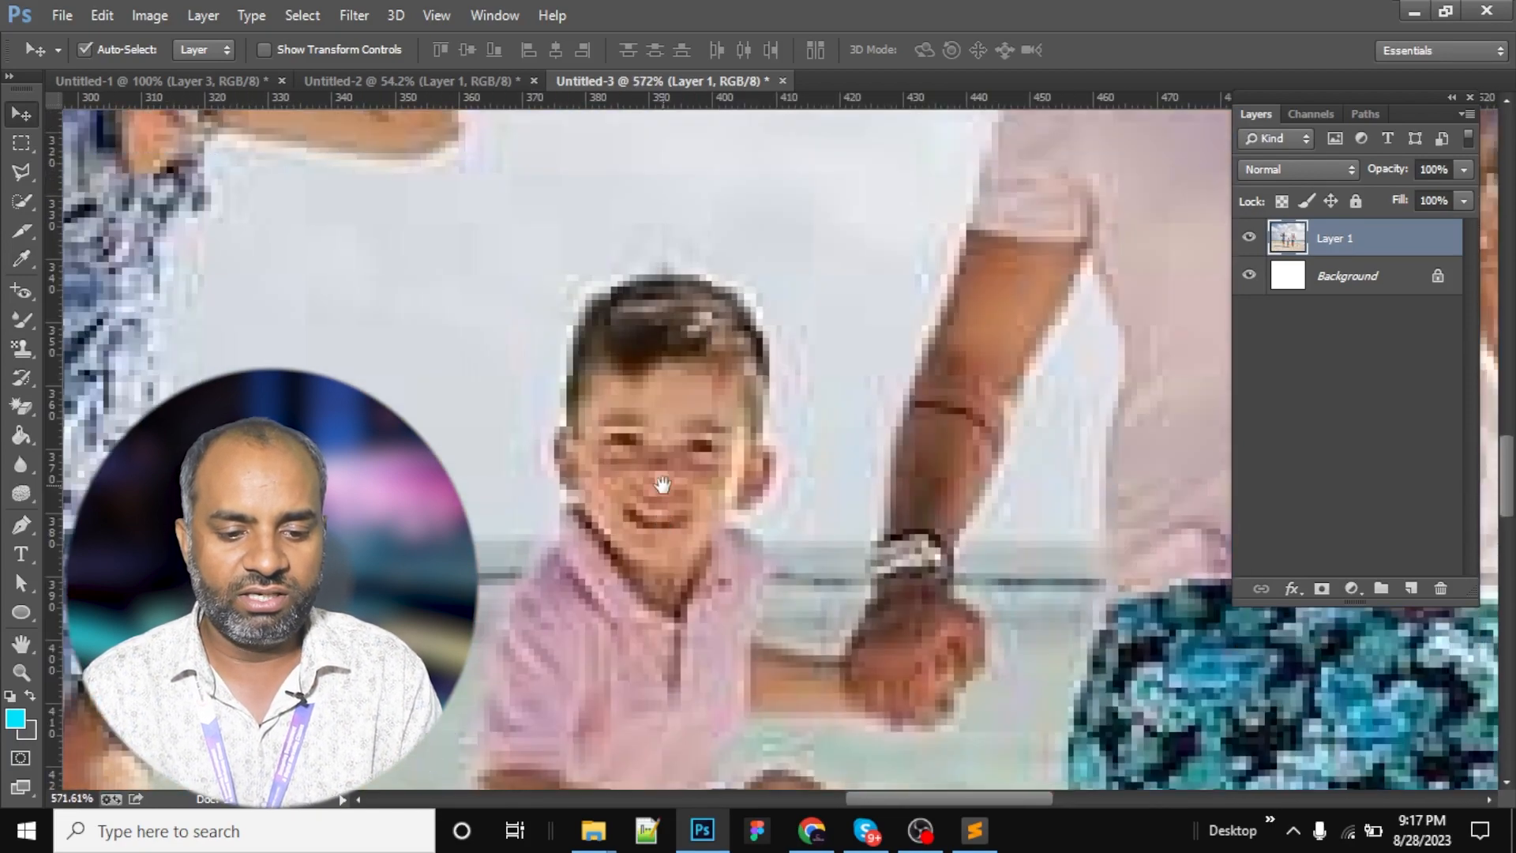
left_click(634, 286)
right_click(633, 241)
left_click(692, 277)
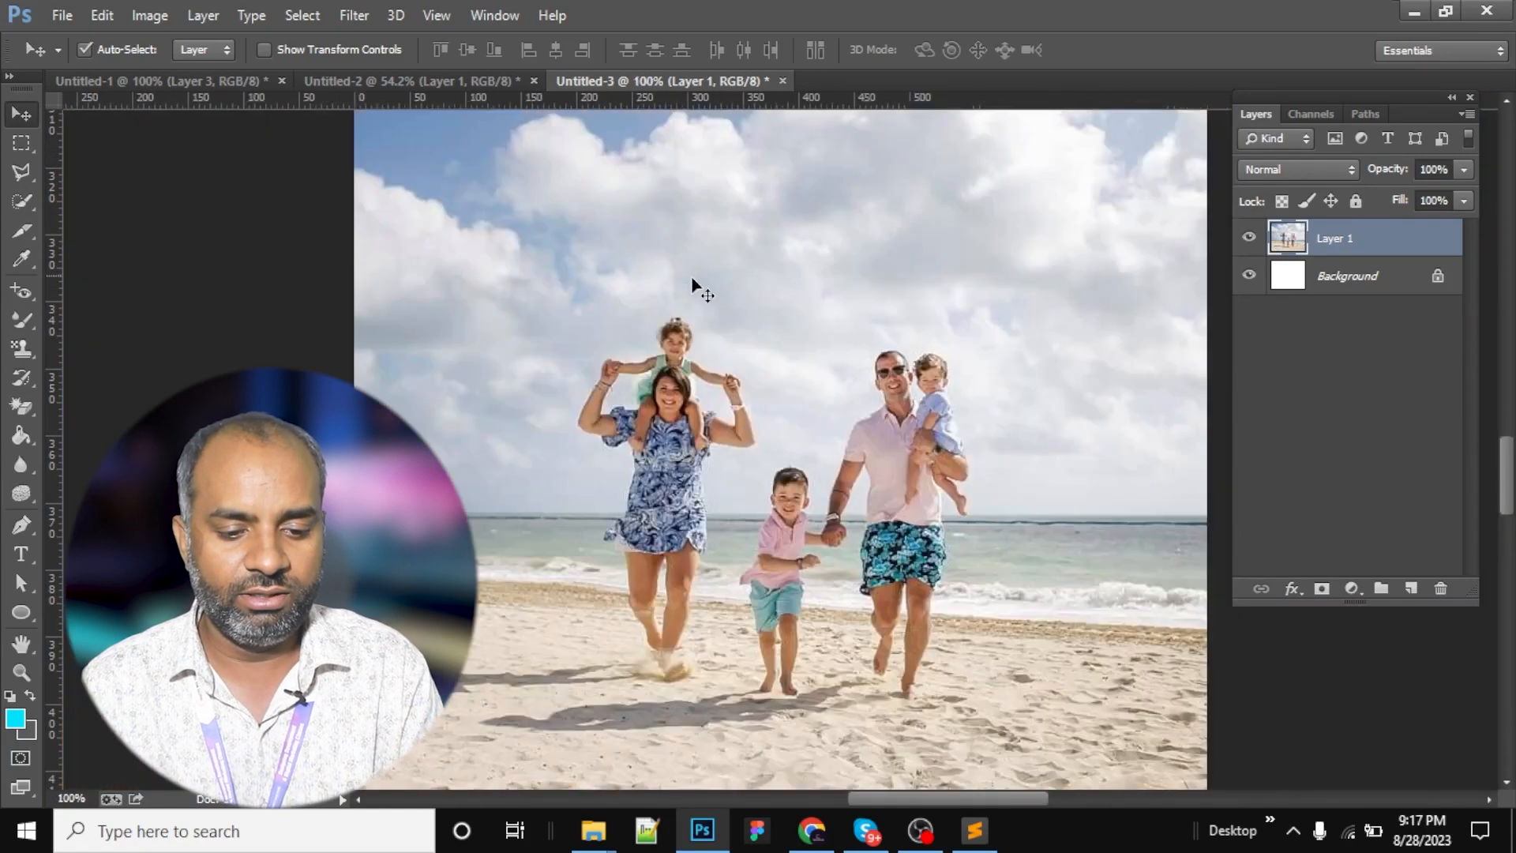
Switch to the photoshop notes in Sublime Text and add the line "Zoom :- cnt ++ / Cnt -- , cnt + space + mouse".
key("alt+Tab")
key("alt+Tab")
key("Tab")
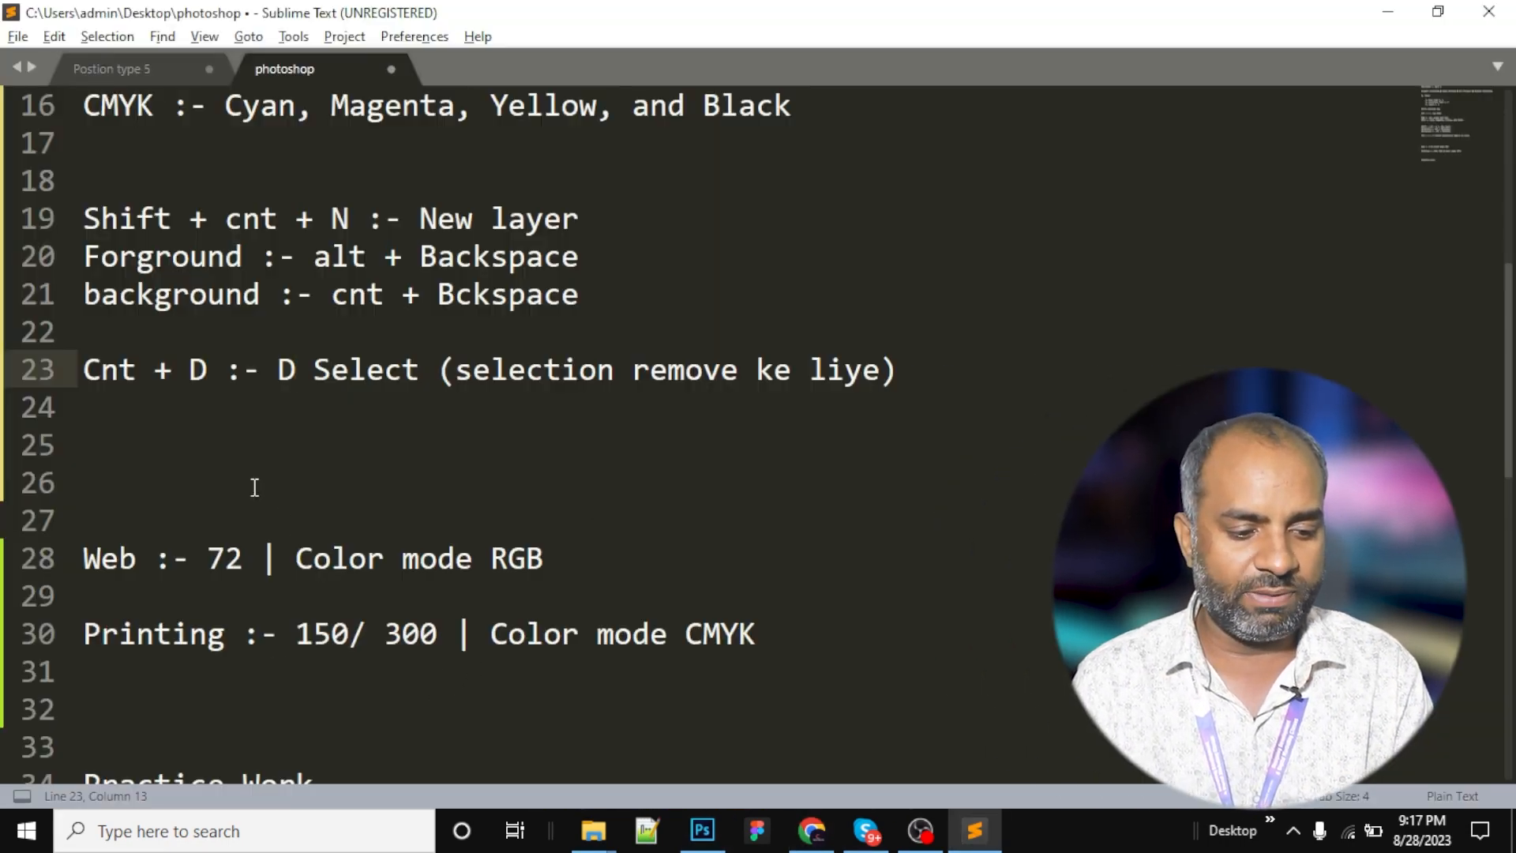
left_click(808, 454)
type("Zoom")
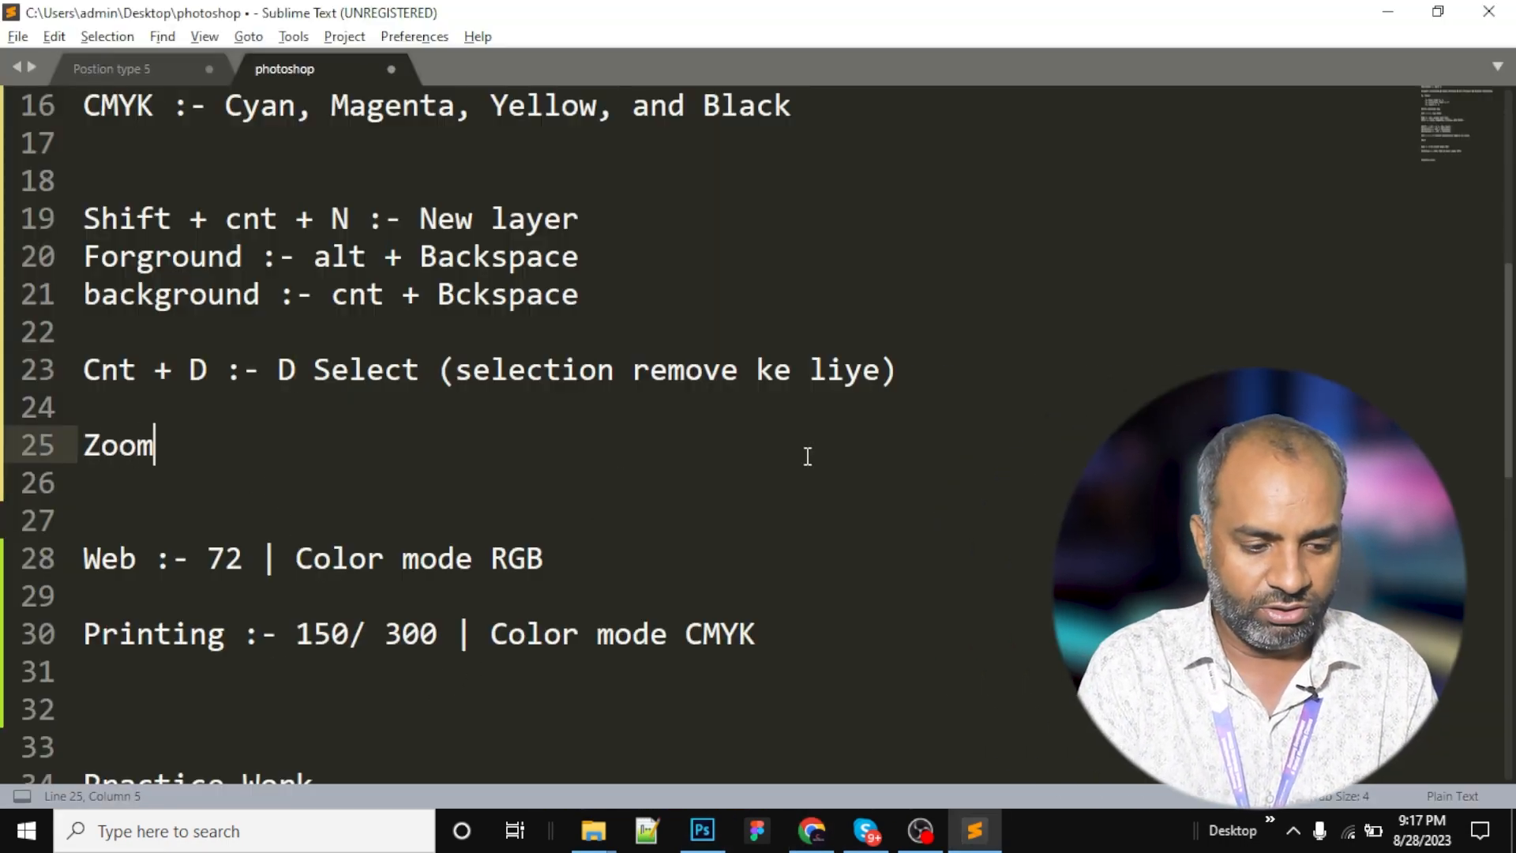
type(" :- ")
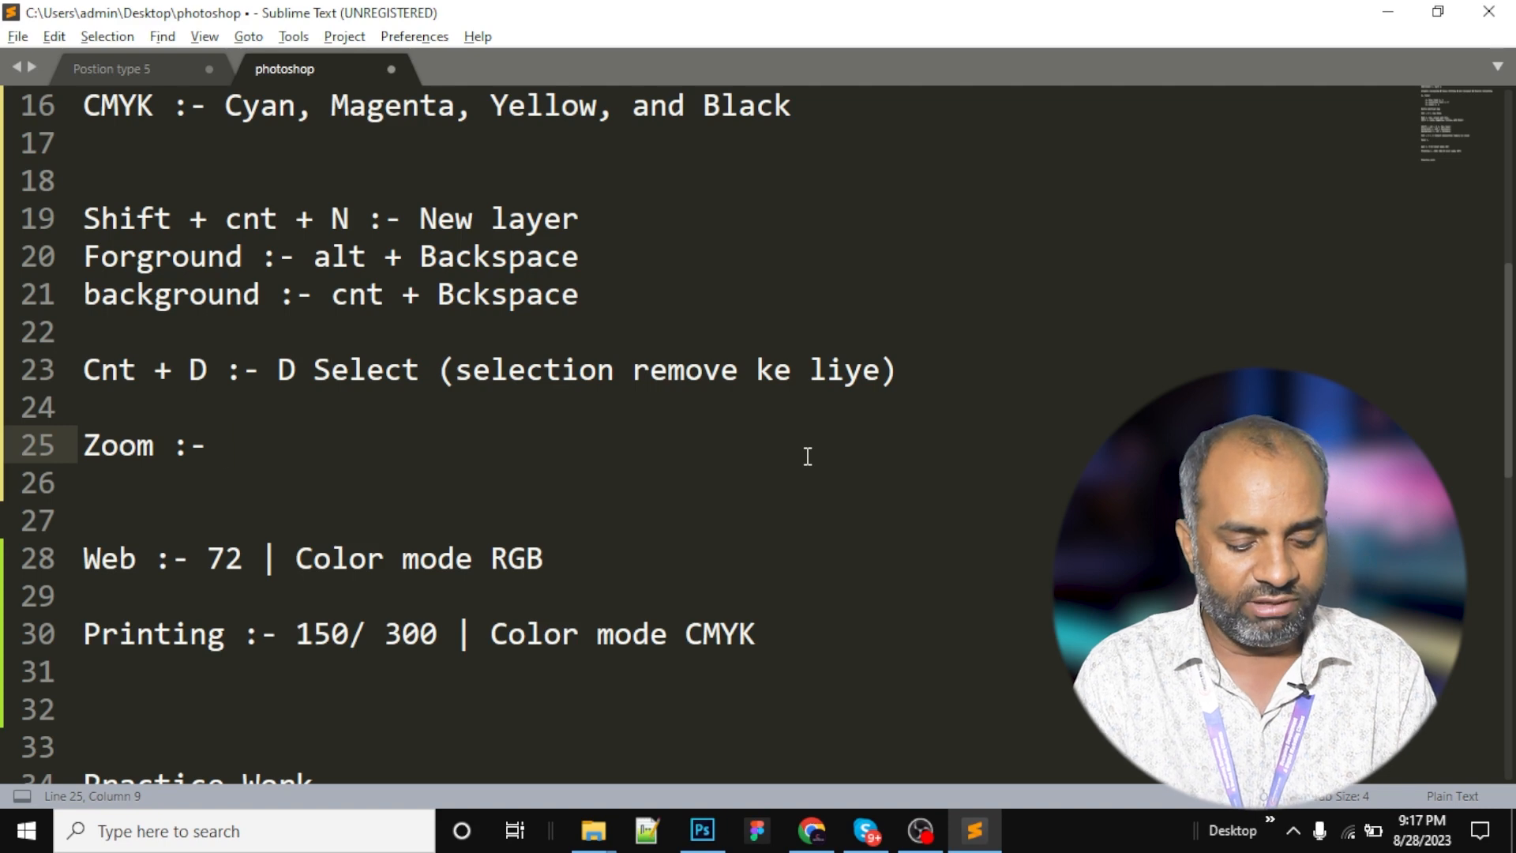
type("cnt +")
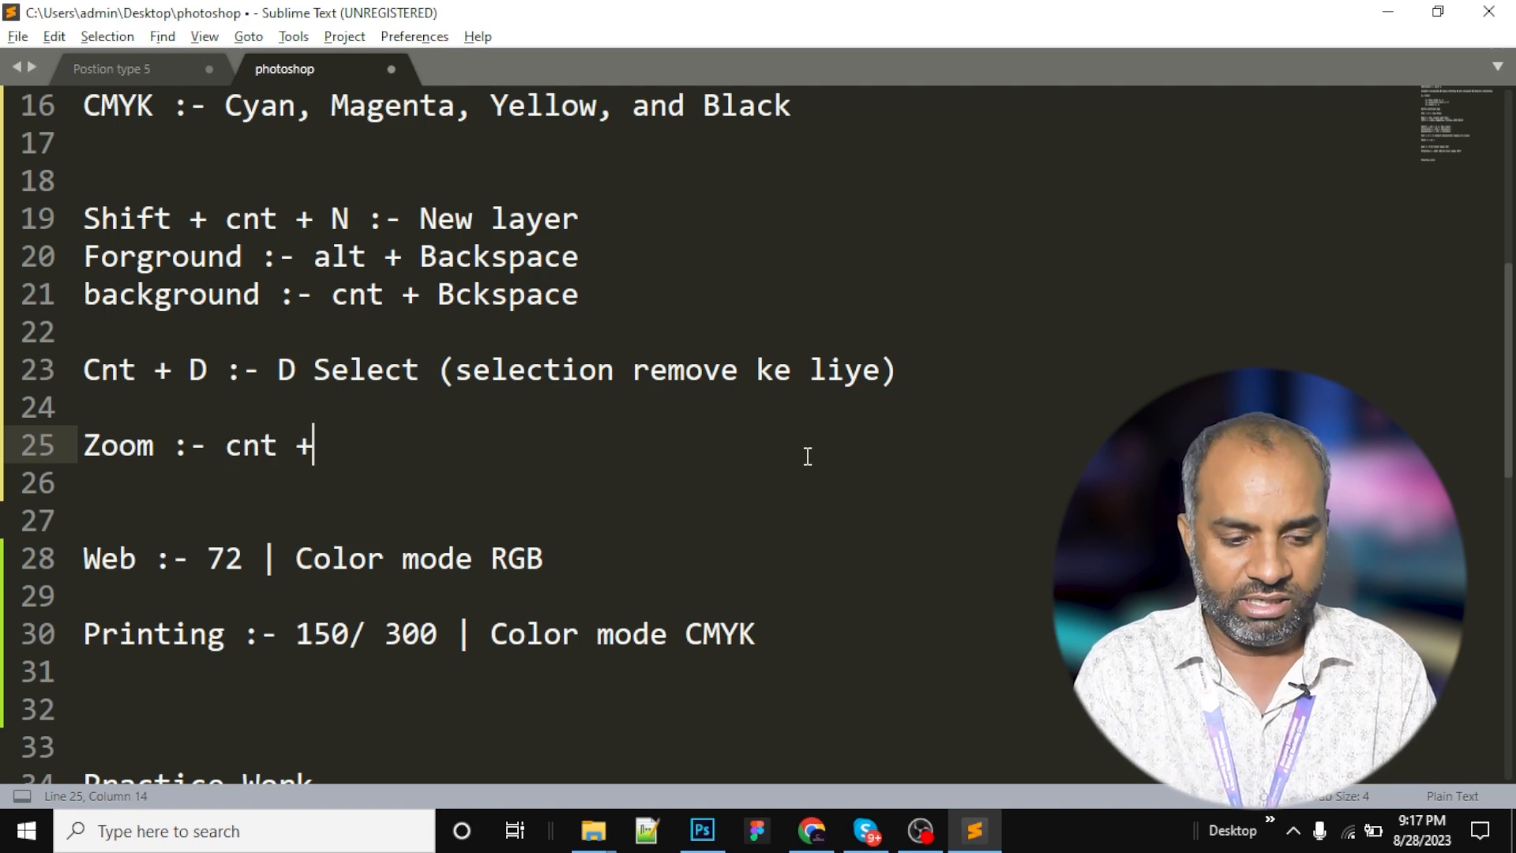
type("+ / Cnt -- , cnt +")
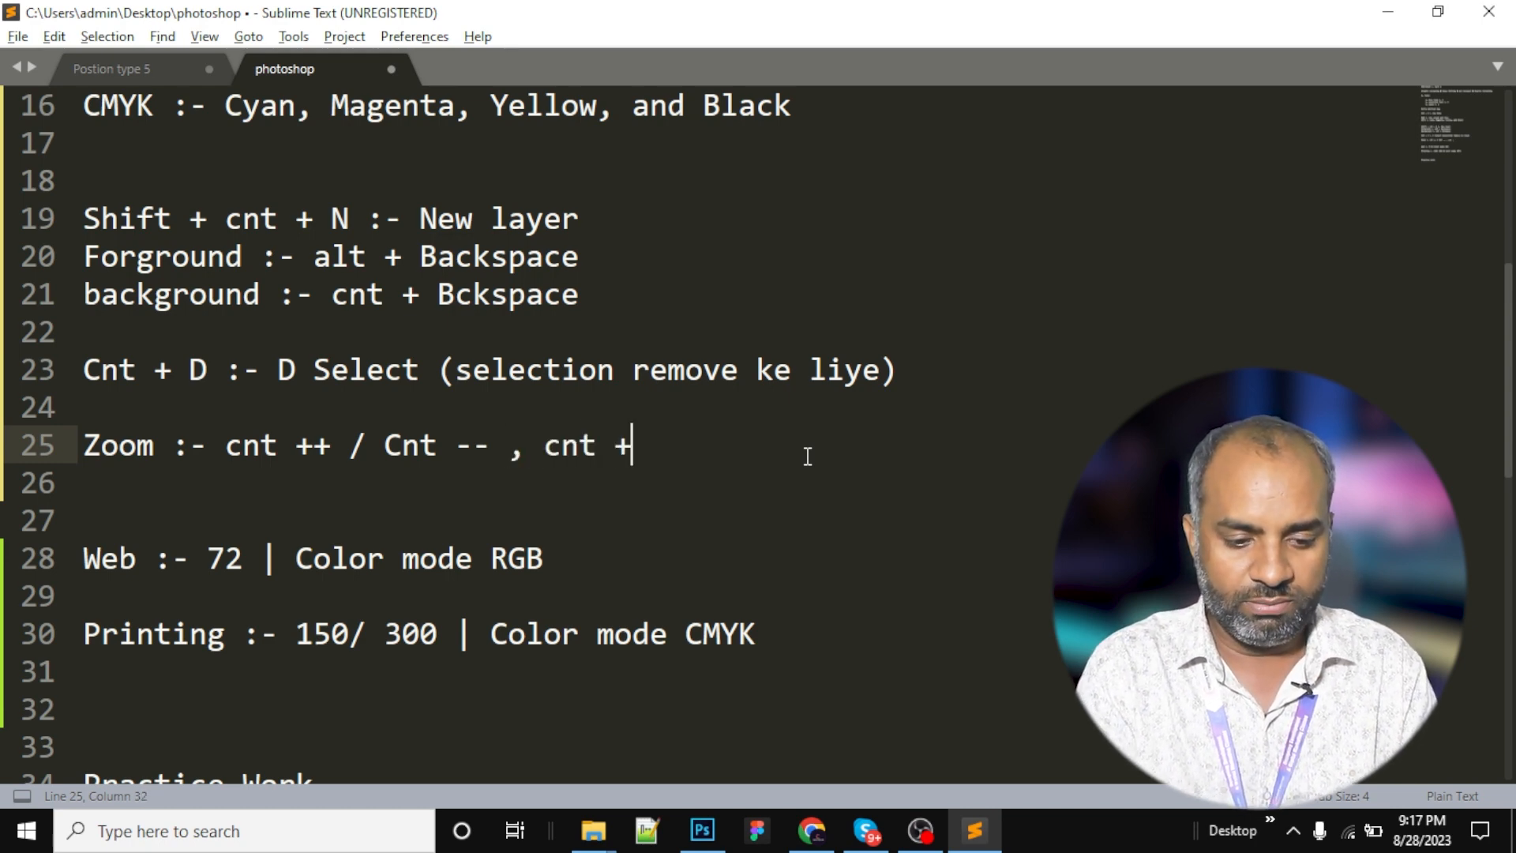
type("space")
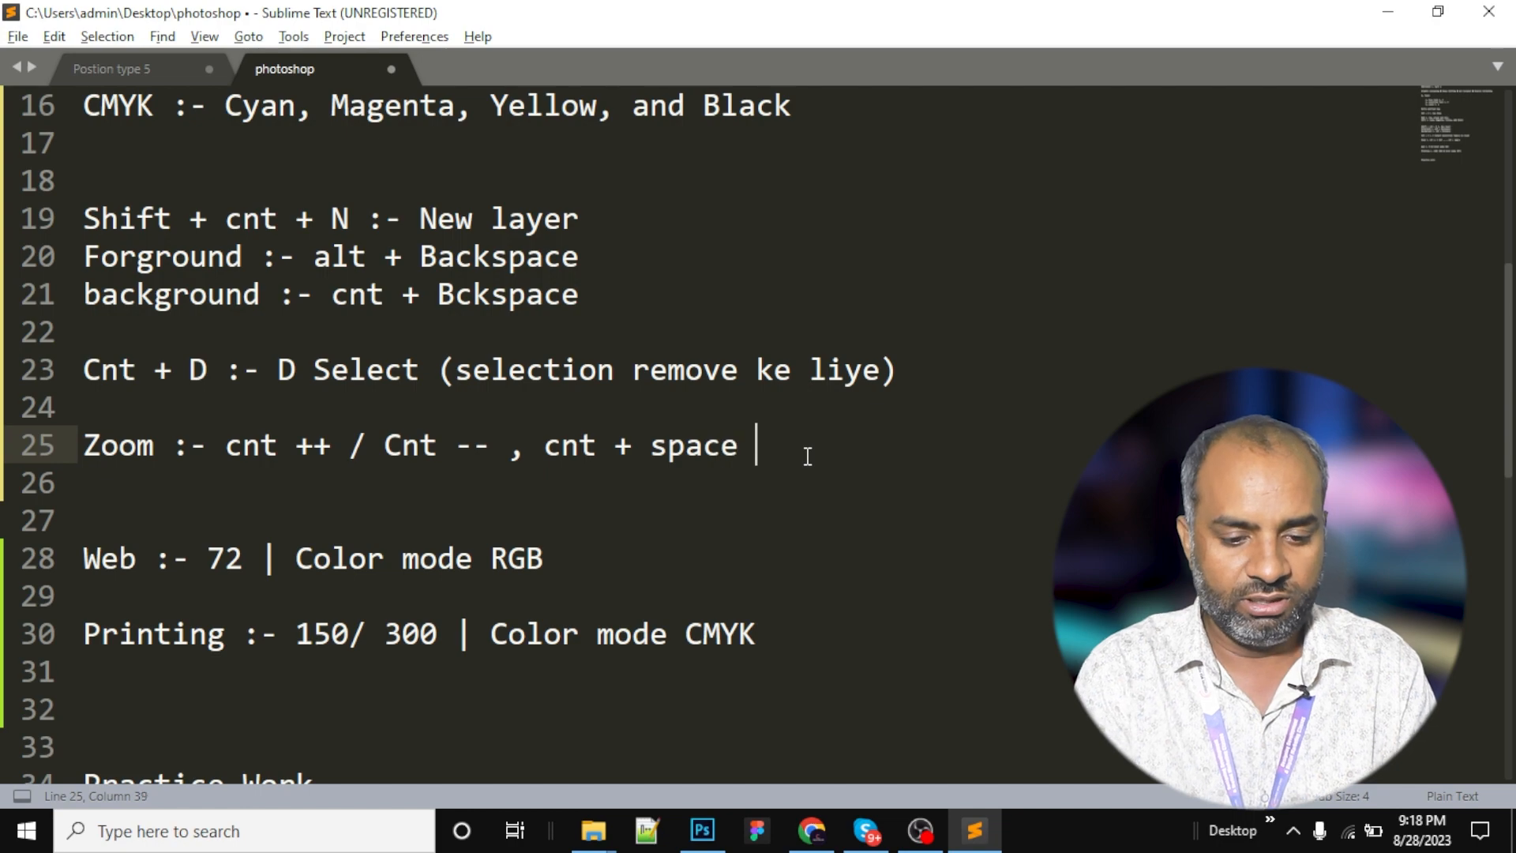
type(" + mouse")
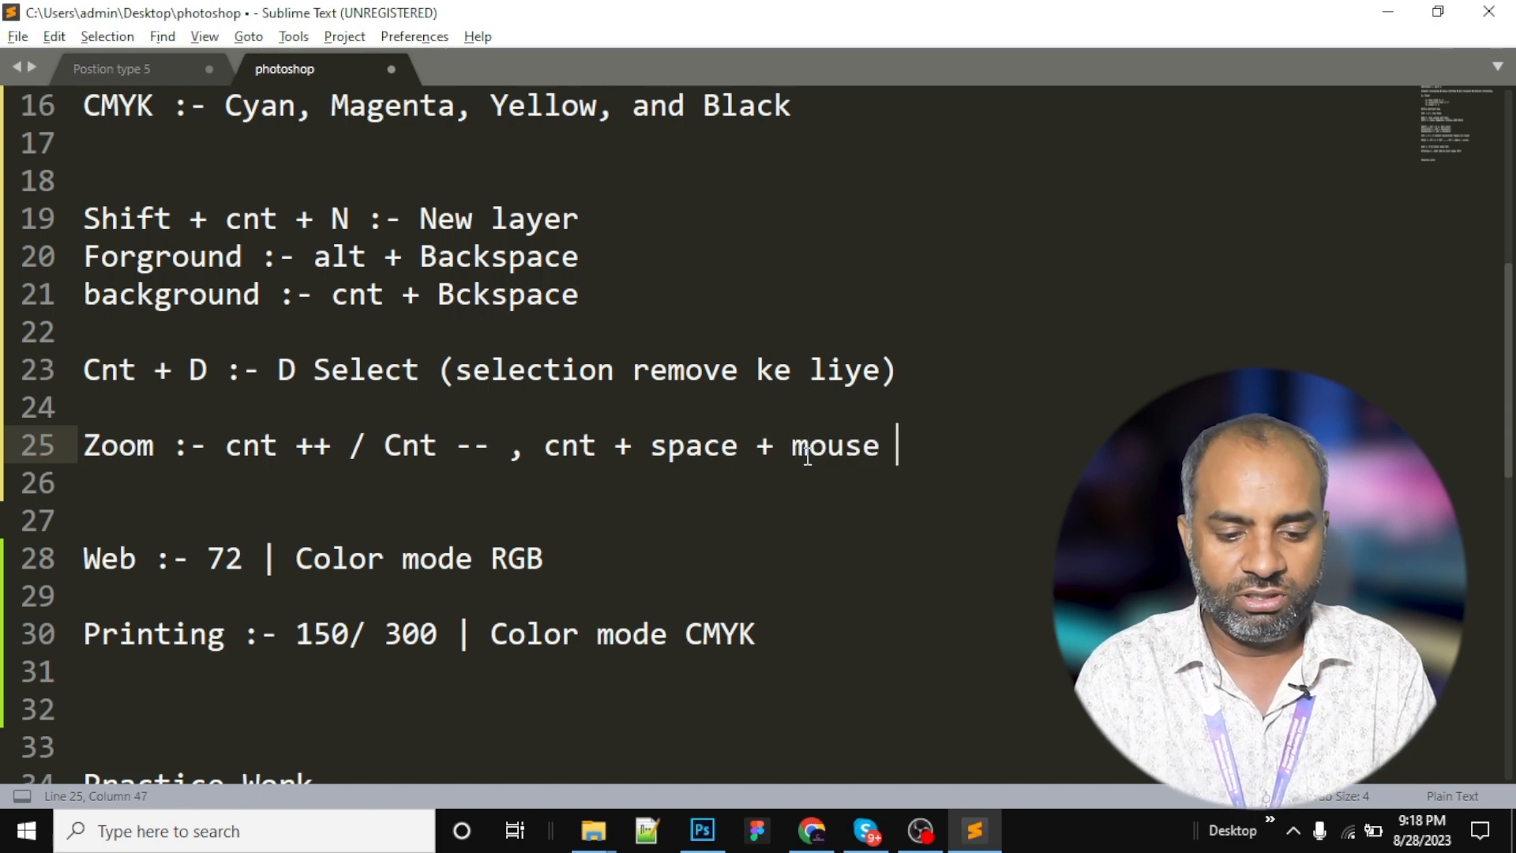
Switch back to Photoshop and demonstrate the temporary zoom on the beach family picture.
key("alt+Tab")
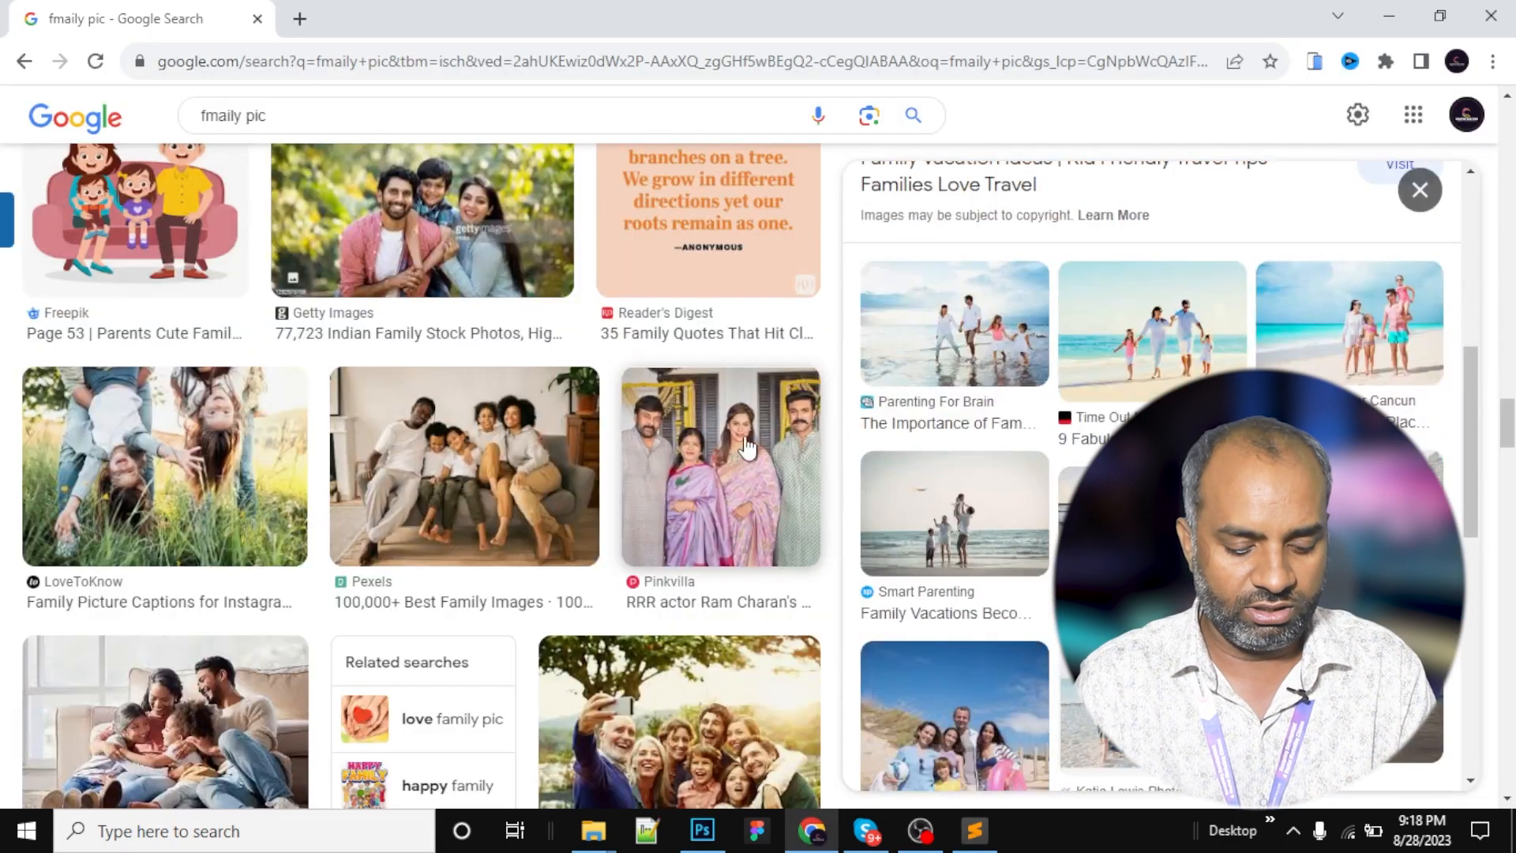
key("alt+Tab")
key("Tab")
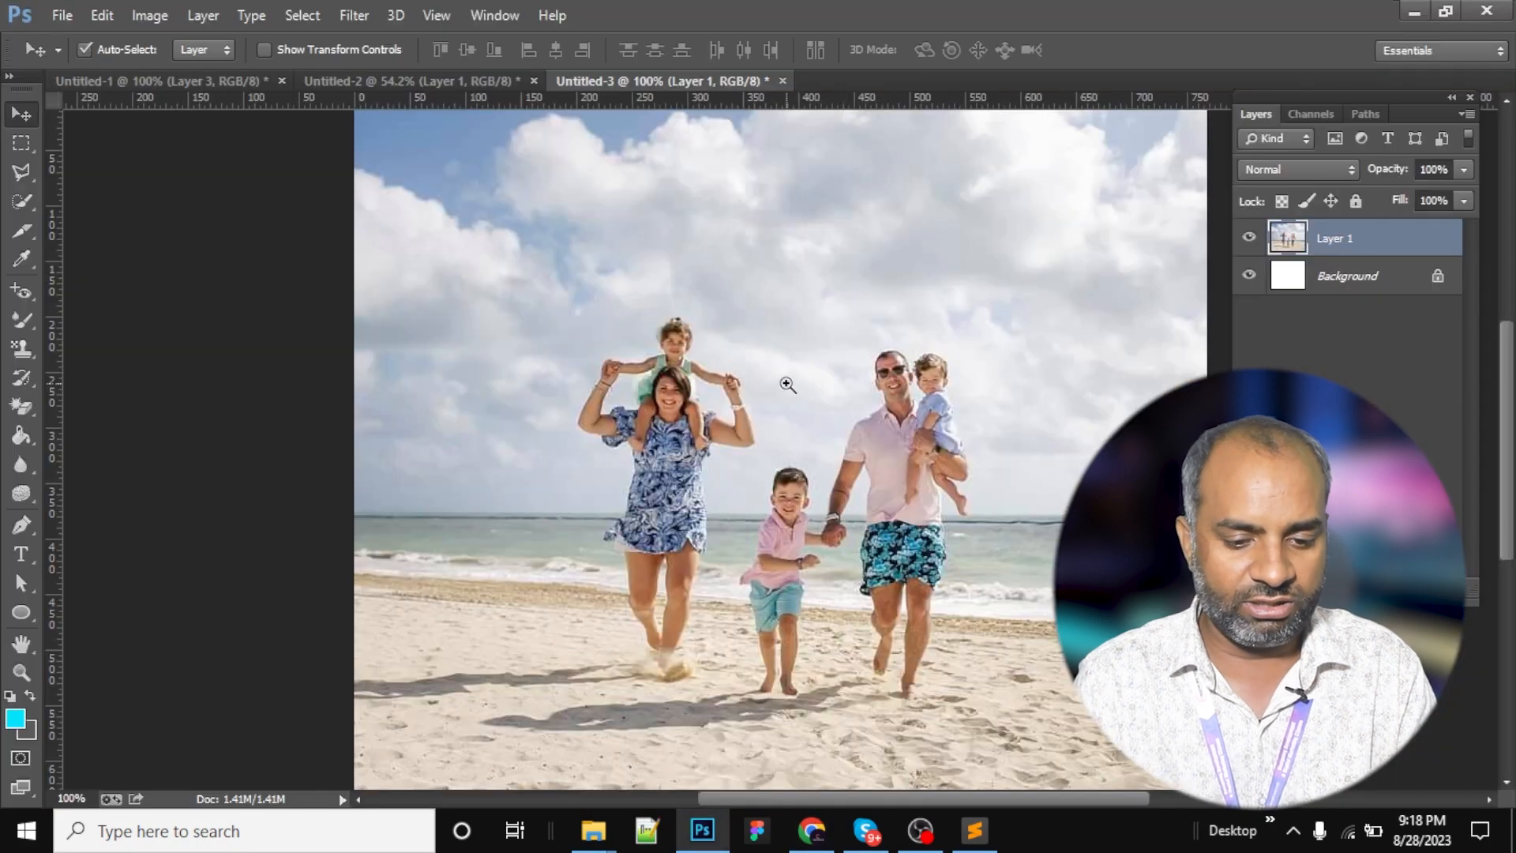
left_click_drag(671, 371, 685, 458)
Return to the Sublime Text notes, complete the Zoom line with "drag and drop" and highlight its shortcuts.
key("alt+Tab")
key("alt+Tab")
key("Tab")
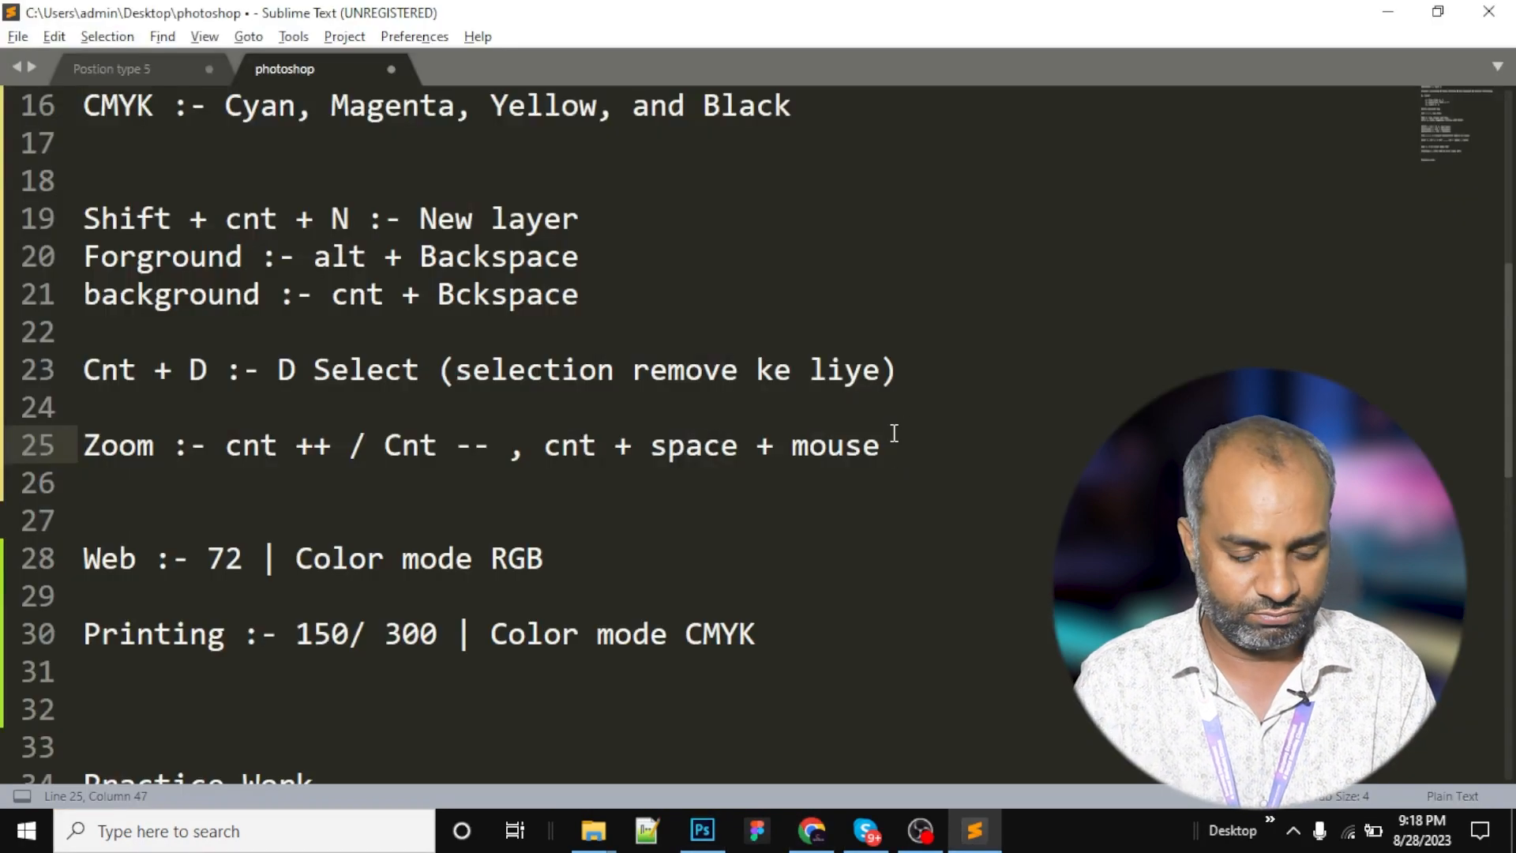
type("g and dr")
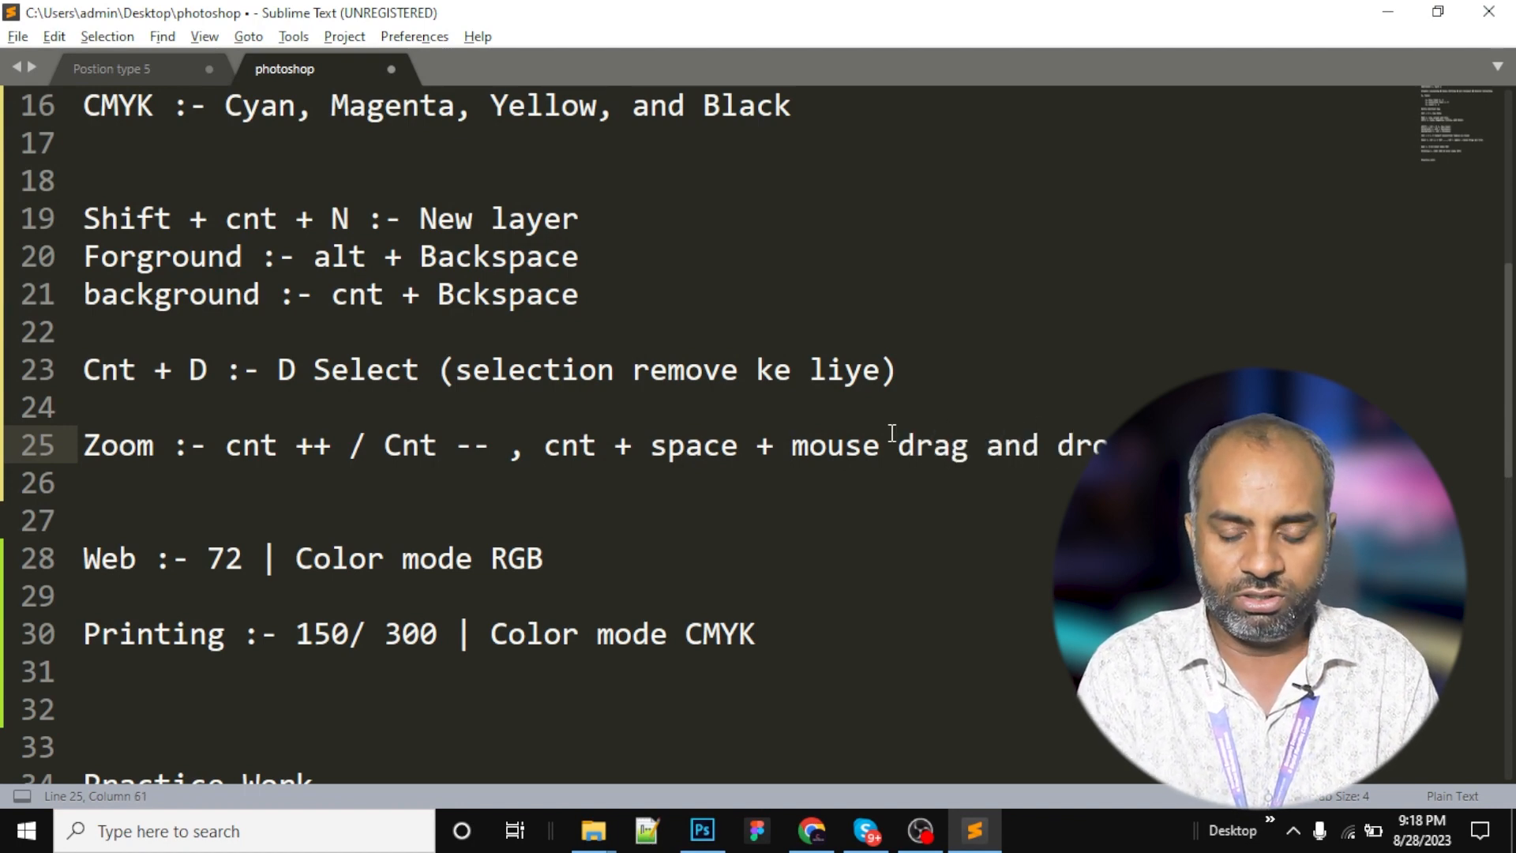
left_click_drag(1138, 446, 28, 456)
left_click(404, 526)
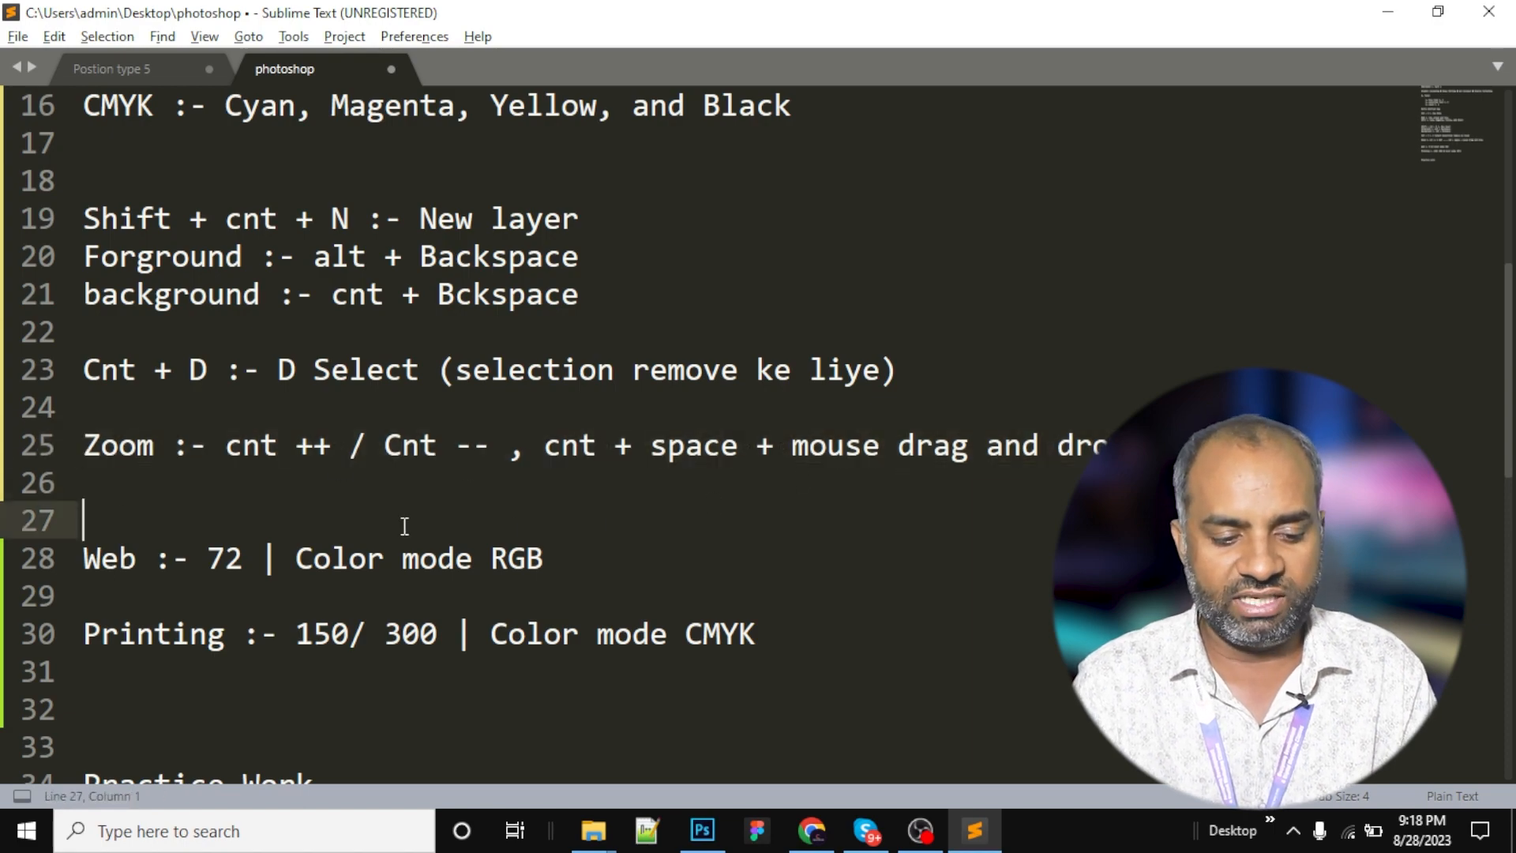
left_click_drag(228, 445, 336, 444)
left_click(354, 489)
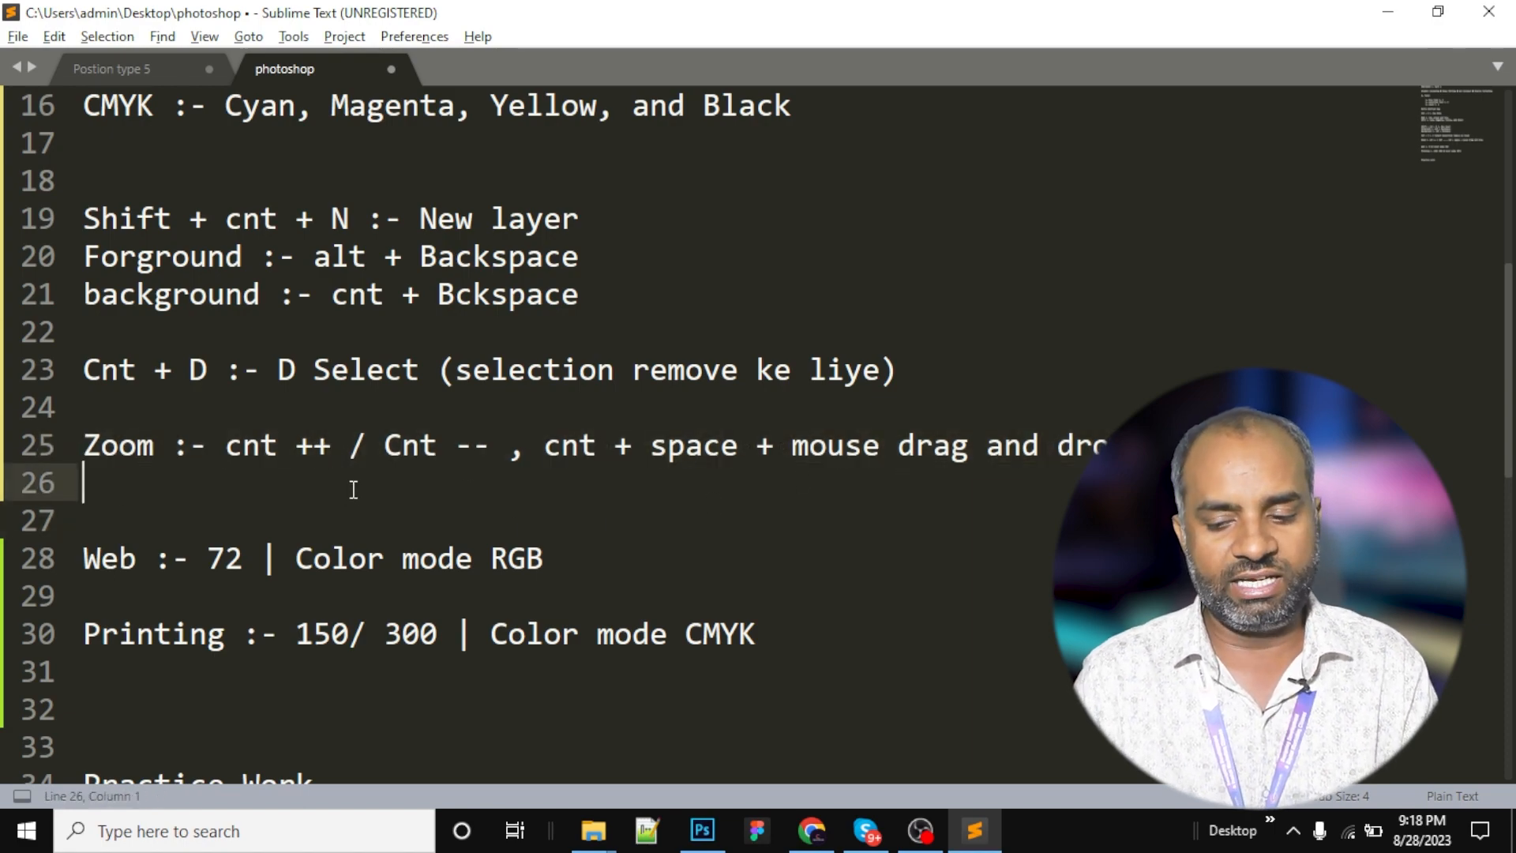
Switch to Photoshop, demonstrate panning and zooming on the beach picture and restore the view to 100%.
key("alt+Tab")
key("alt+Tab")
key("alt+Tab")
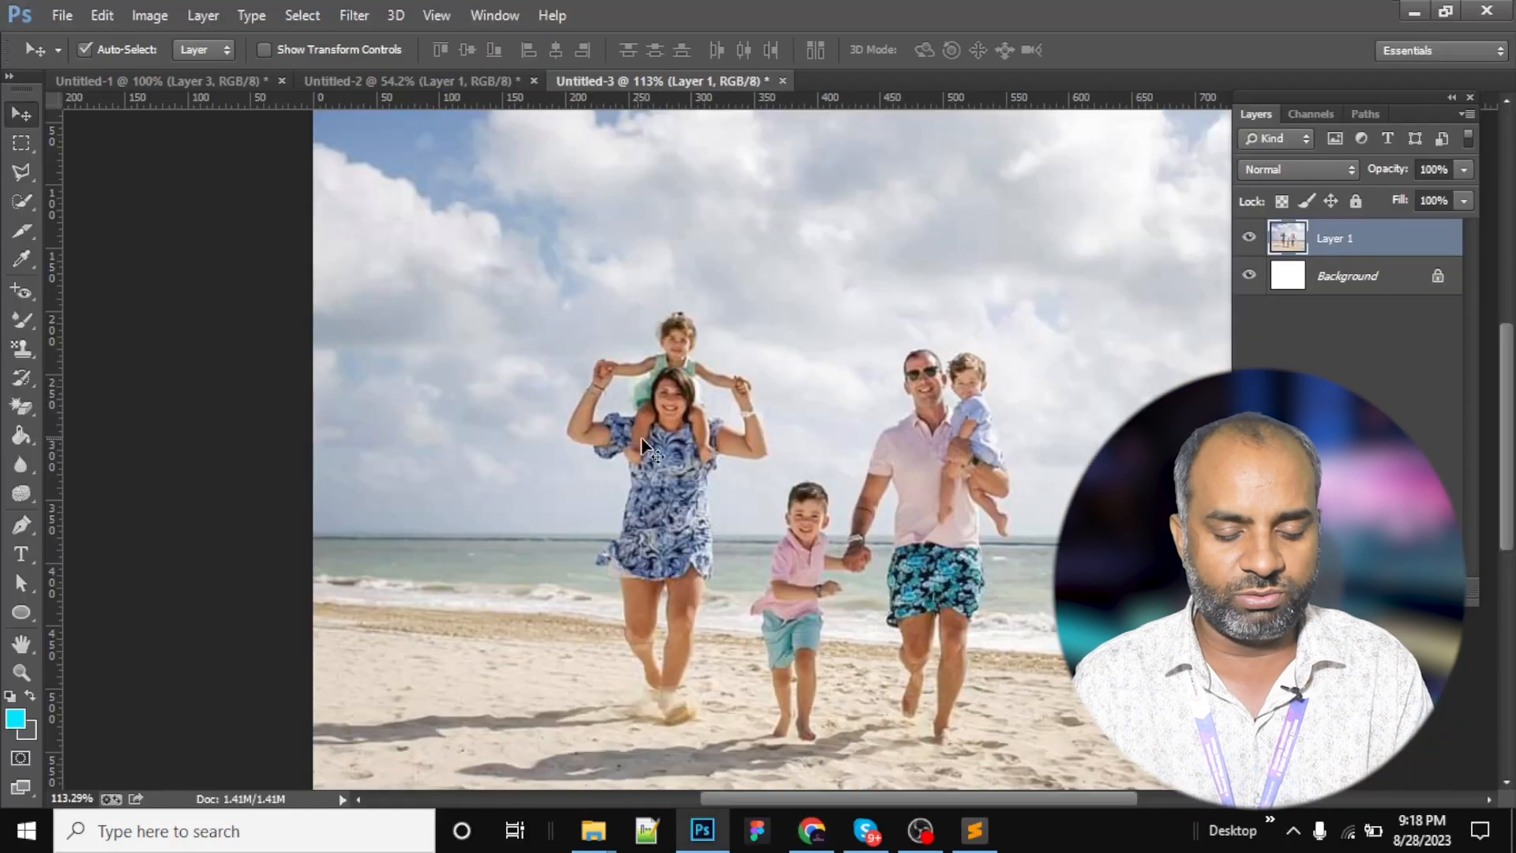
key("space")
left_click_drag(843, 457, 767, 438)
right_click(796, 376)
left_click(837, 416)
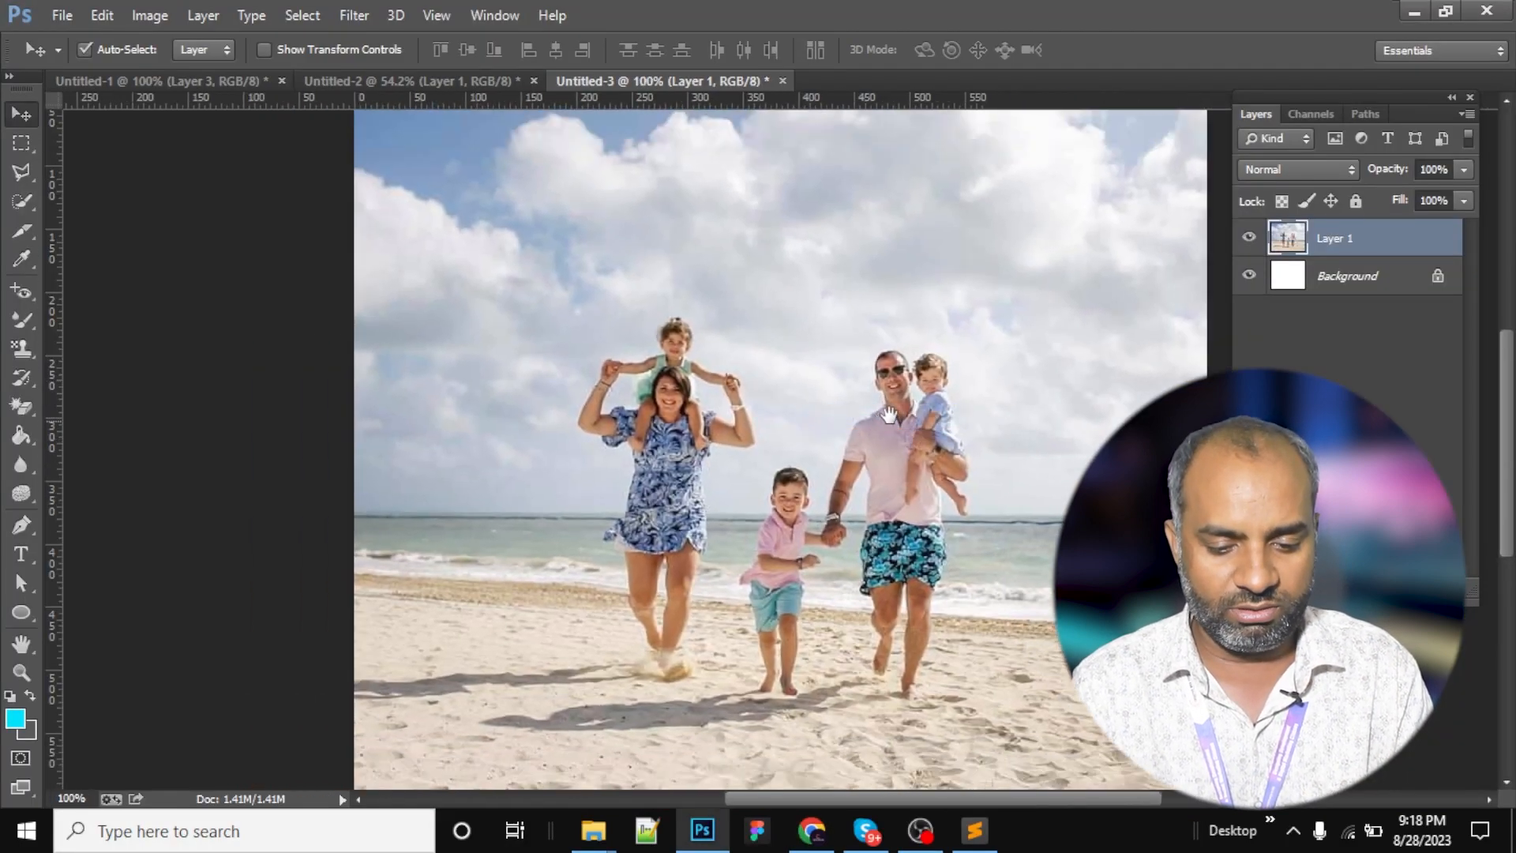
Demonstrate stepwise zooming of the beach picture, in to 500% and back out to 66.7%.
key("ctrl+plus")
key("ctrl+plus")
key("ctrl+plus")
key("ctrl+plus")
key("ctrl+plus")
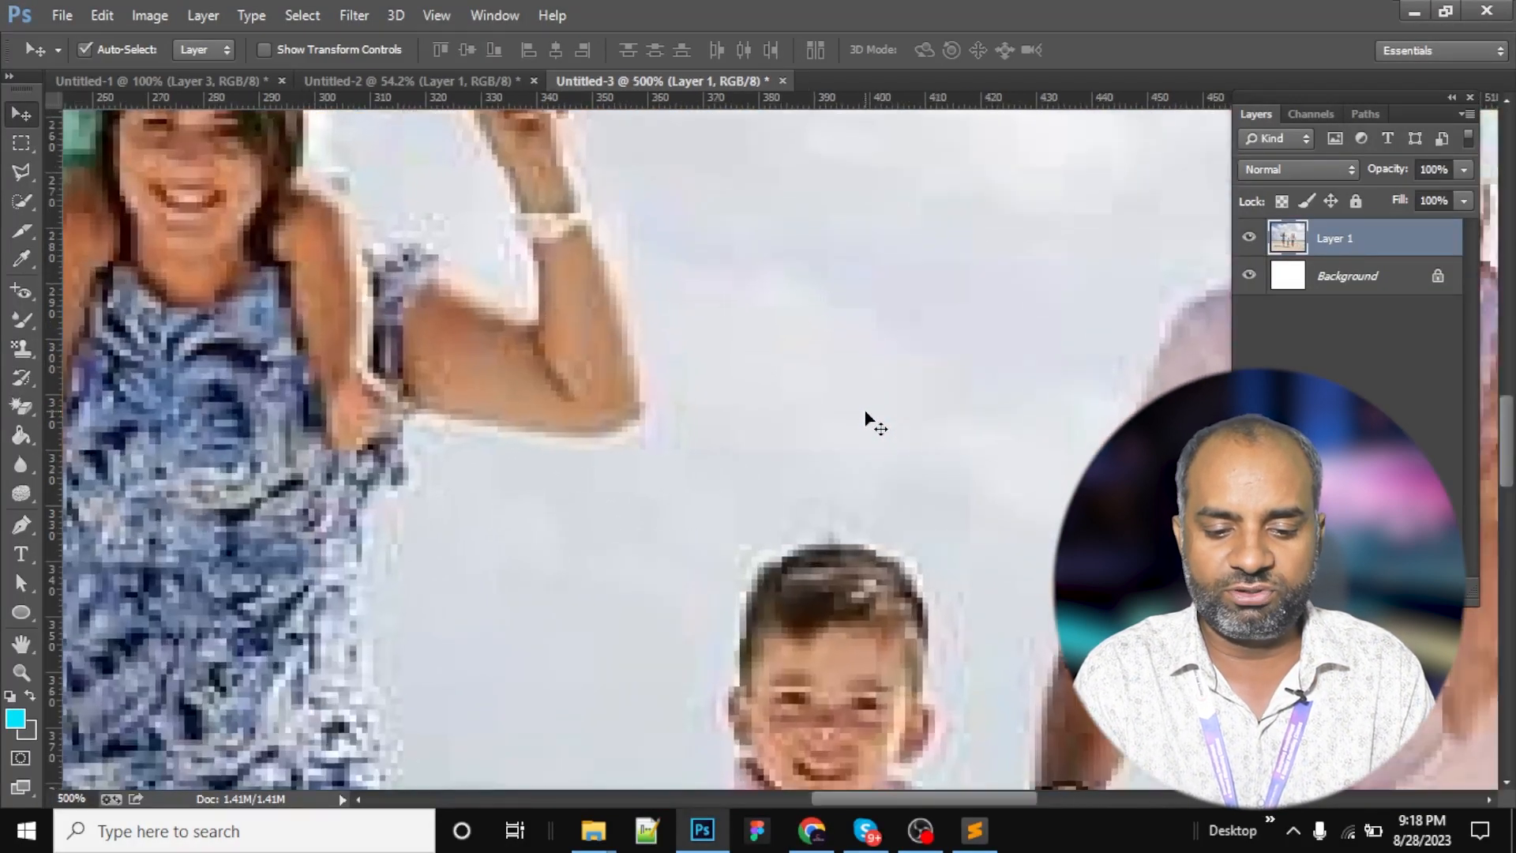
key("ctrl+minus")
key("ctrl+minus")
key("ctrl+minus")
key("ctrl+minus")
key("ctrl+minus")
key("ctrl+minus")
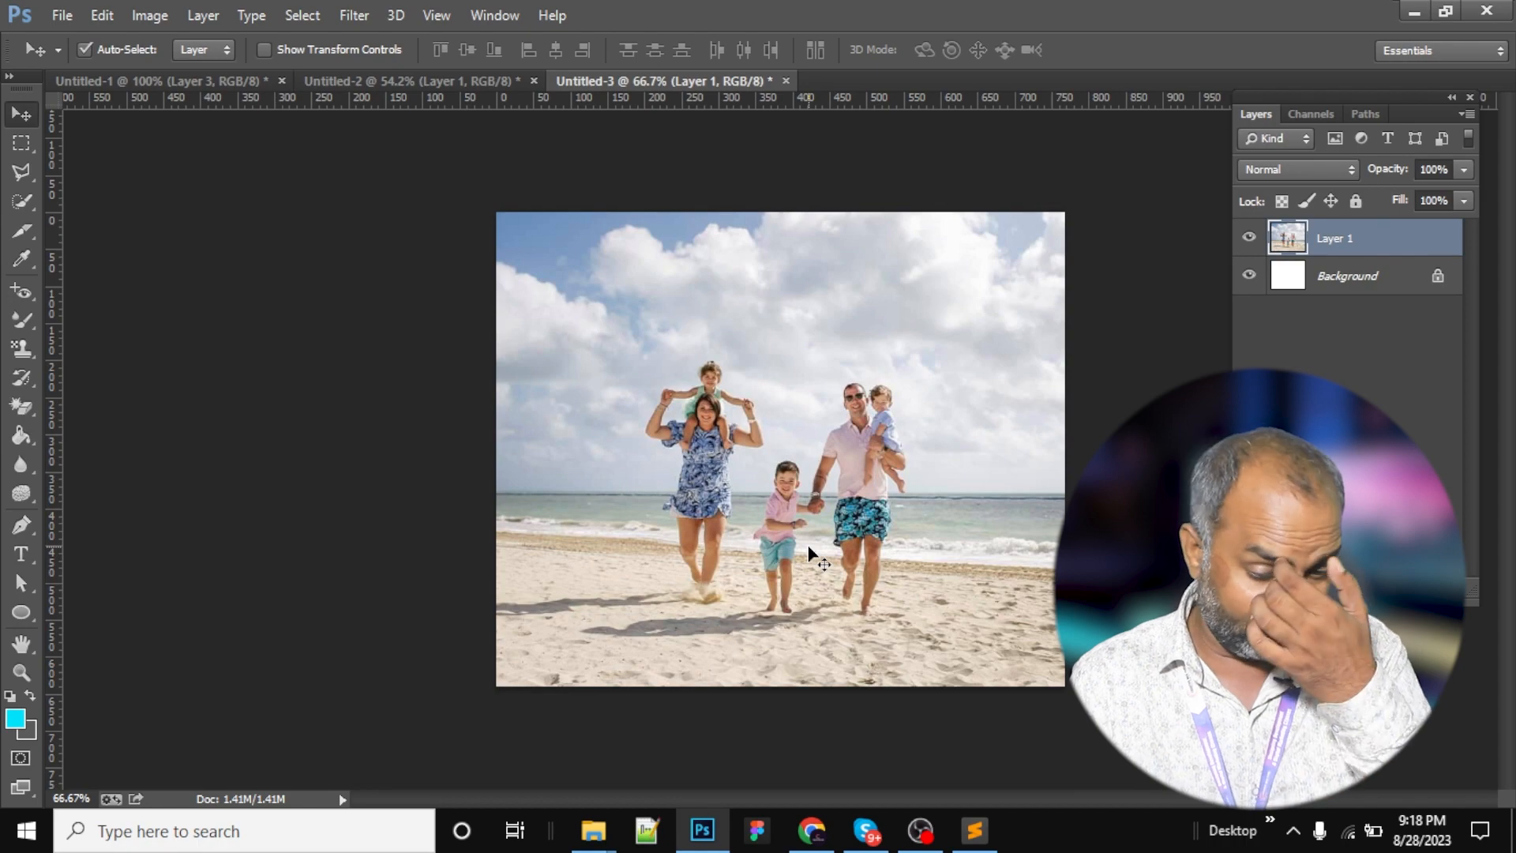
Demonstrate zooming continuously in and out on the boy's head in the middle of the picture.
left_click(788, 472, "ctrl")
left_click_drag(722, 505, 827, 439)
left_click_drag(796, 262, 763, 352)
left_click_drag(725, 290, 740, 320)
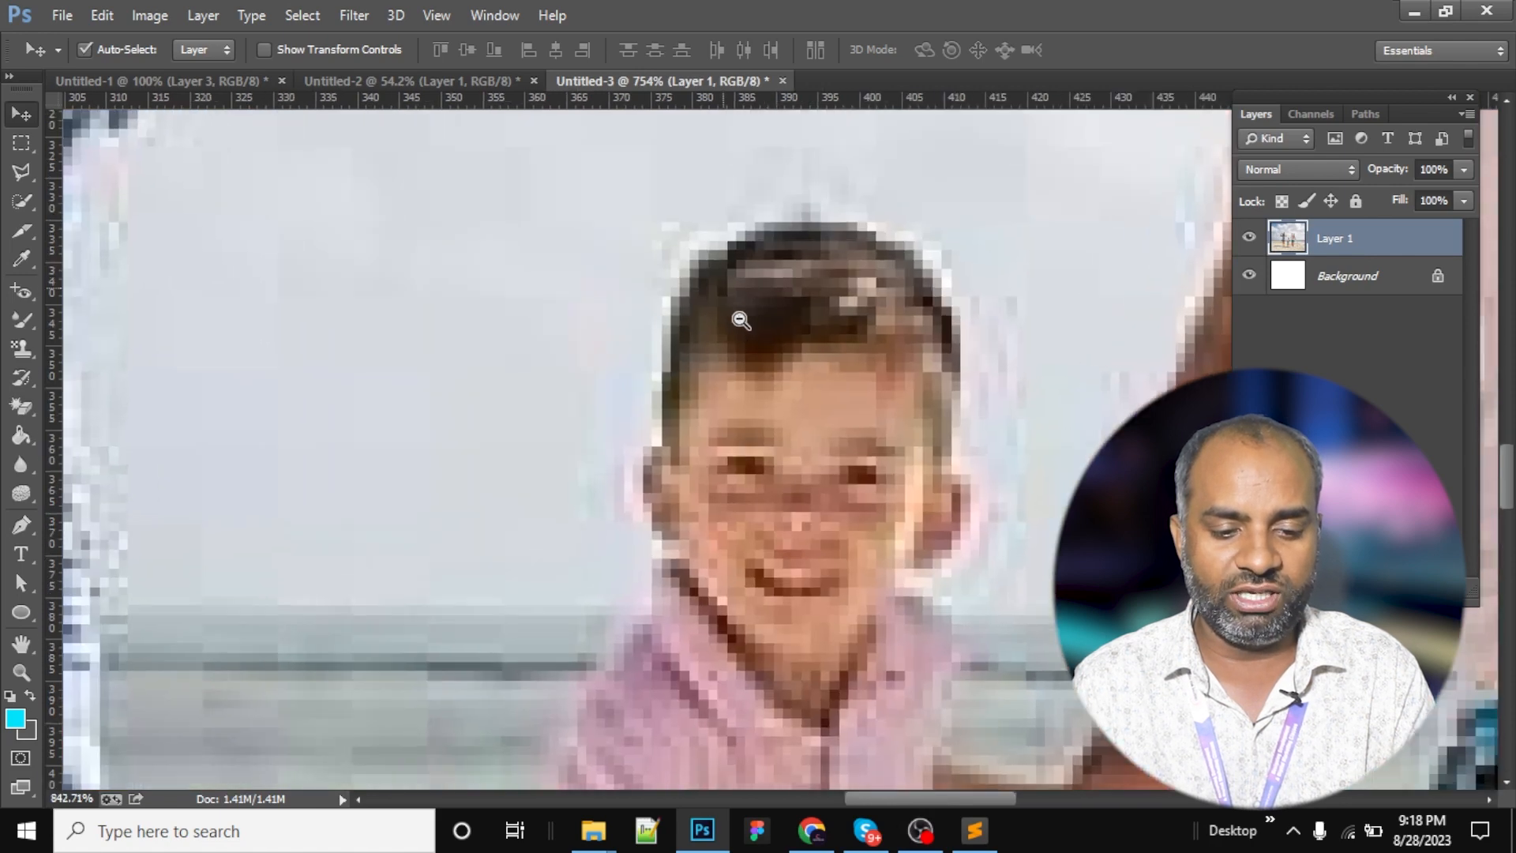
Fit the picture to the screen, try freehand Lasso selections in its lower part and clear them.
mouse_move(21, 171)
left_mouse_down()
mouse_move(116, 191)
mouse_move(115, 164)
mouse_move(138, 199)
mouse_move(135, 169)
left_mouse_up()
key("ctrl+0")
mouse_move(614, 617)
left_mouse_down()
mouse_move(633, 262)
mouse_move(729, 285)
mouse_move(761, 589)
mouse_move(689, 710)
left_mouse_up()
mouse_move(599, 604)
left_mouse_down()
mouse_move(626, 292)
mouse_move(743, 288)
mouse_move(757, 536)
mouse_move(717, 666)
mouse_move(615, 595)
mouse_move(628, 624)
left_mouse_up()
left_click(499, 628)
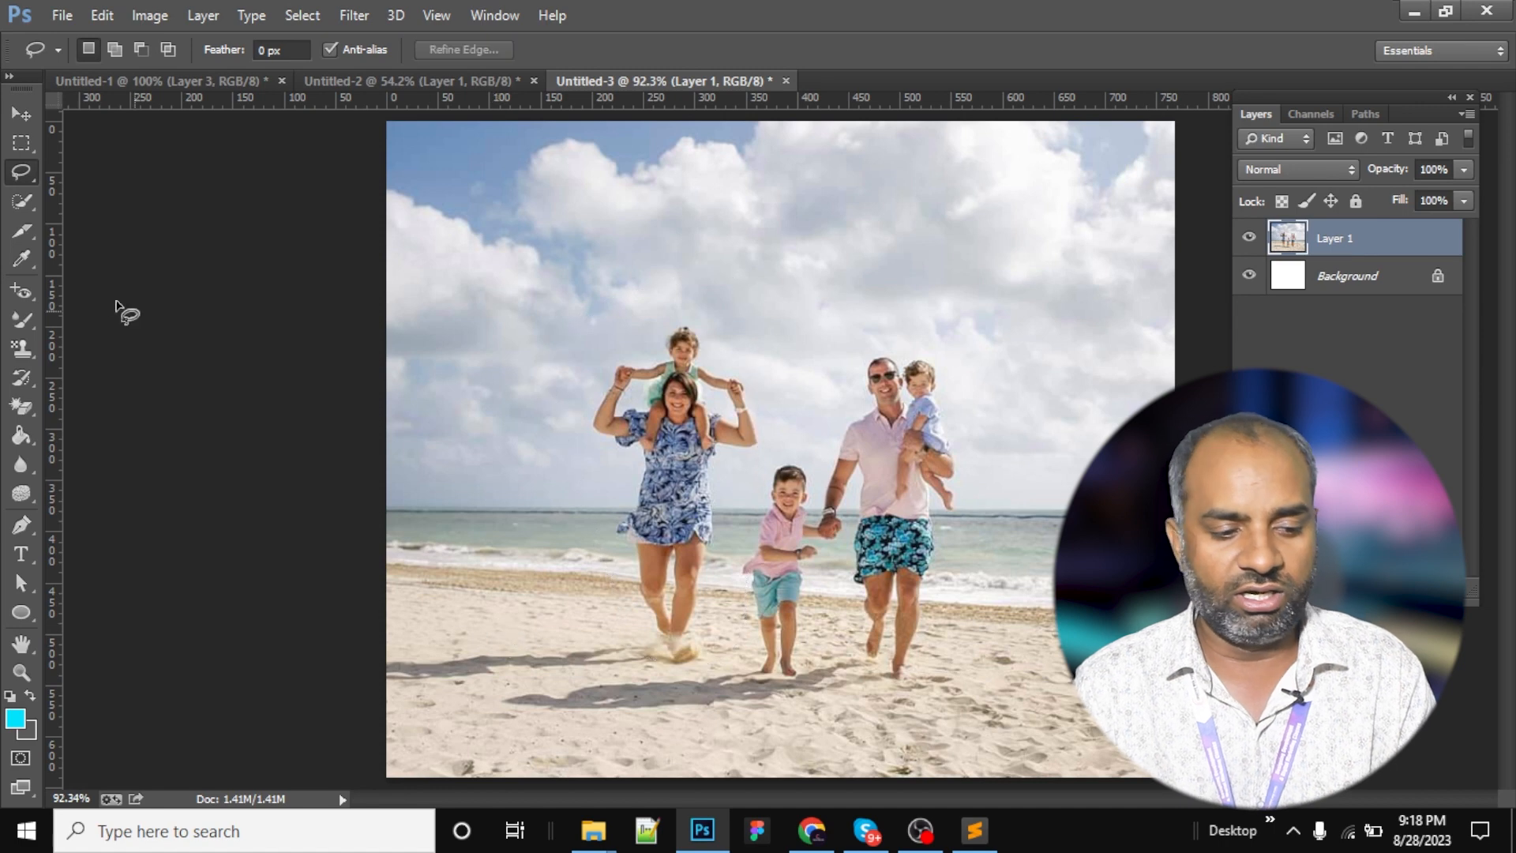
Choose the Polygonal Lasso tool and try outlining the man and the child he carries, starting in the sky beside them.
right_click(21, 178)
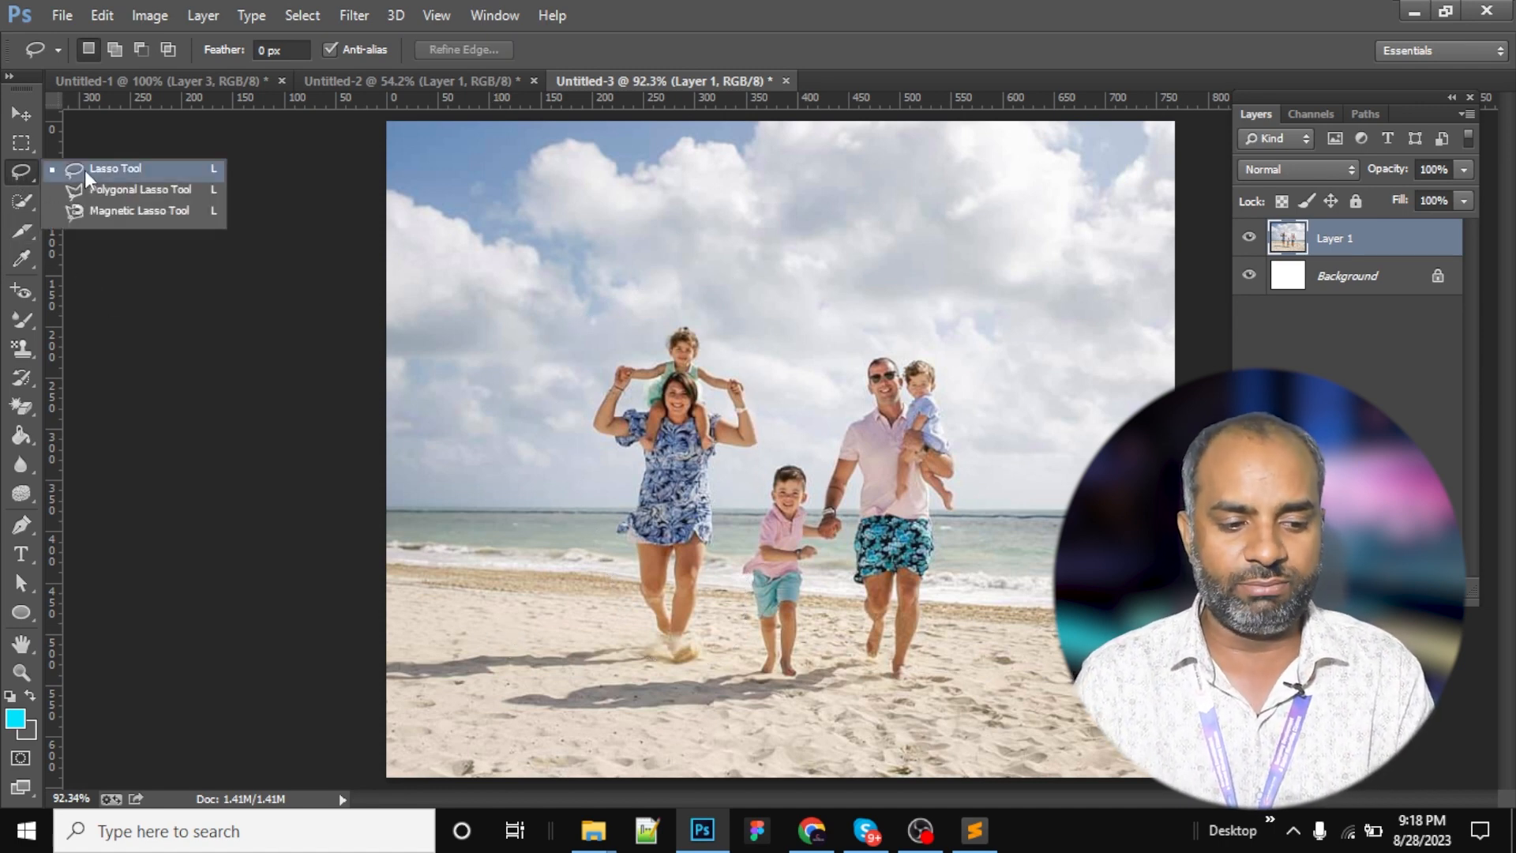
left_click(118, 190)
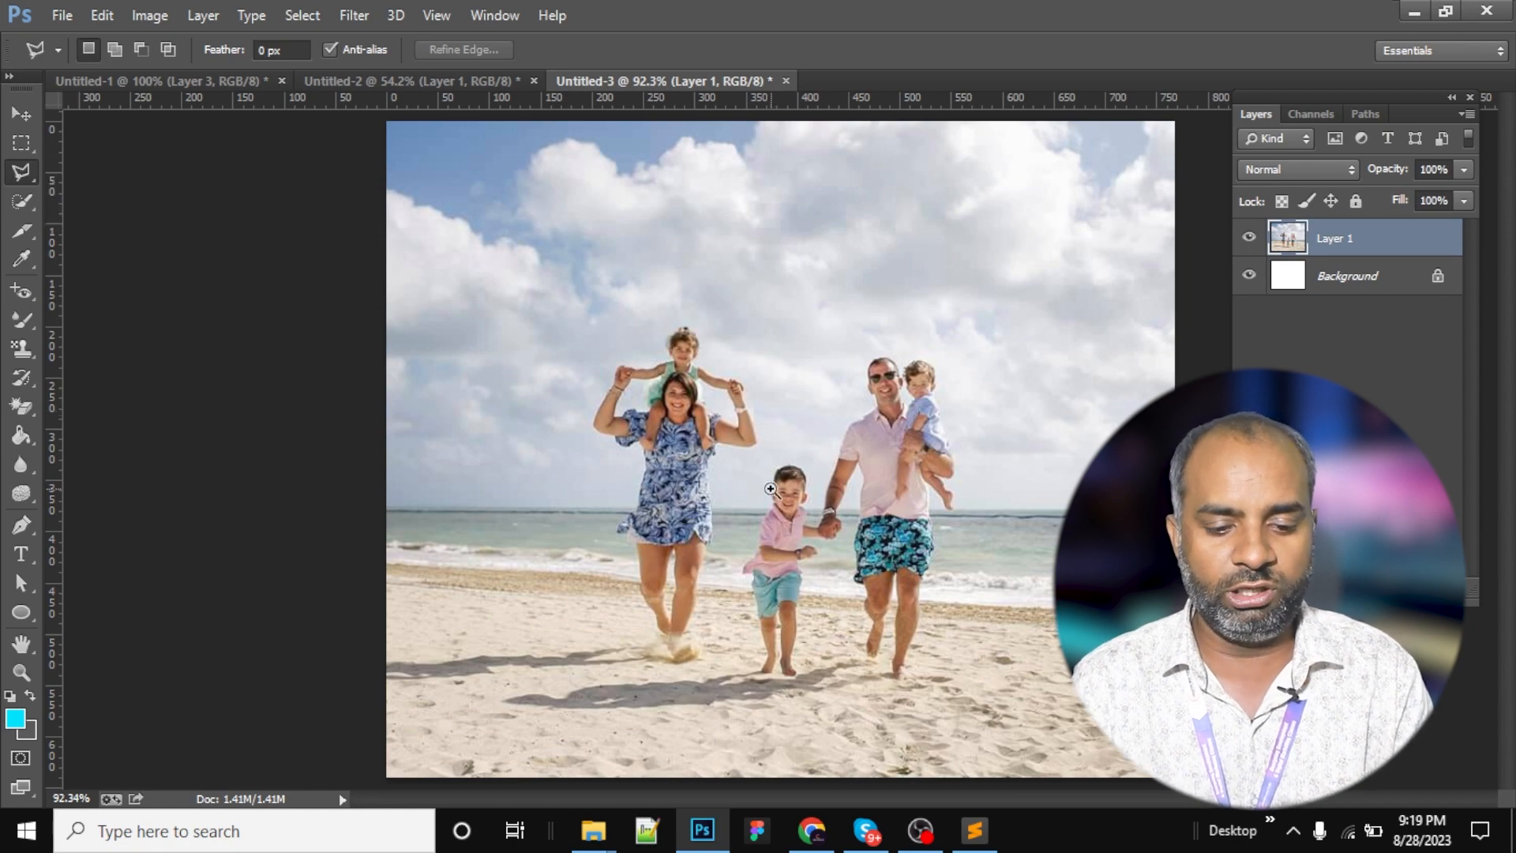
scroll(770, 489, "up", 10)
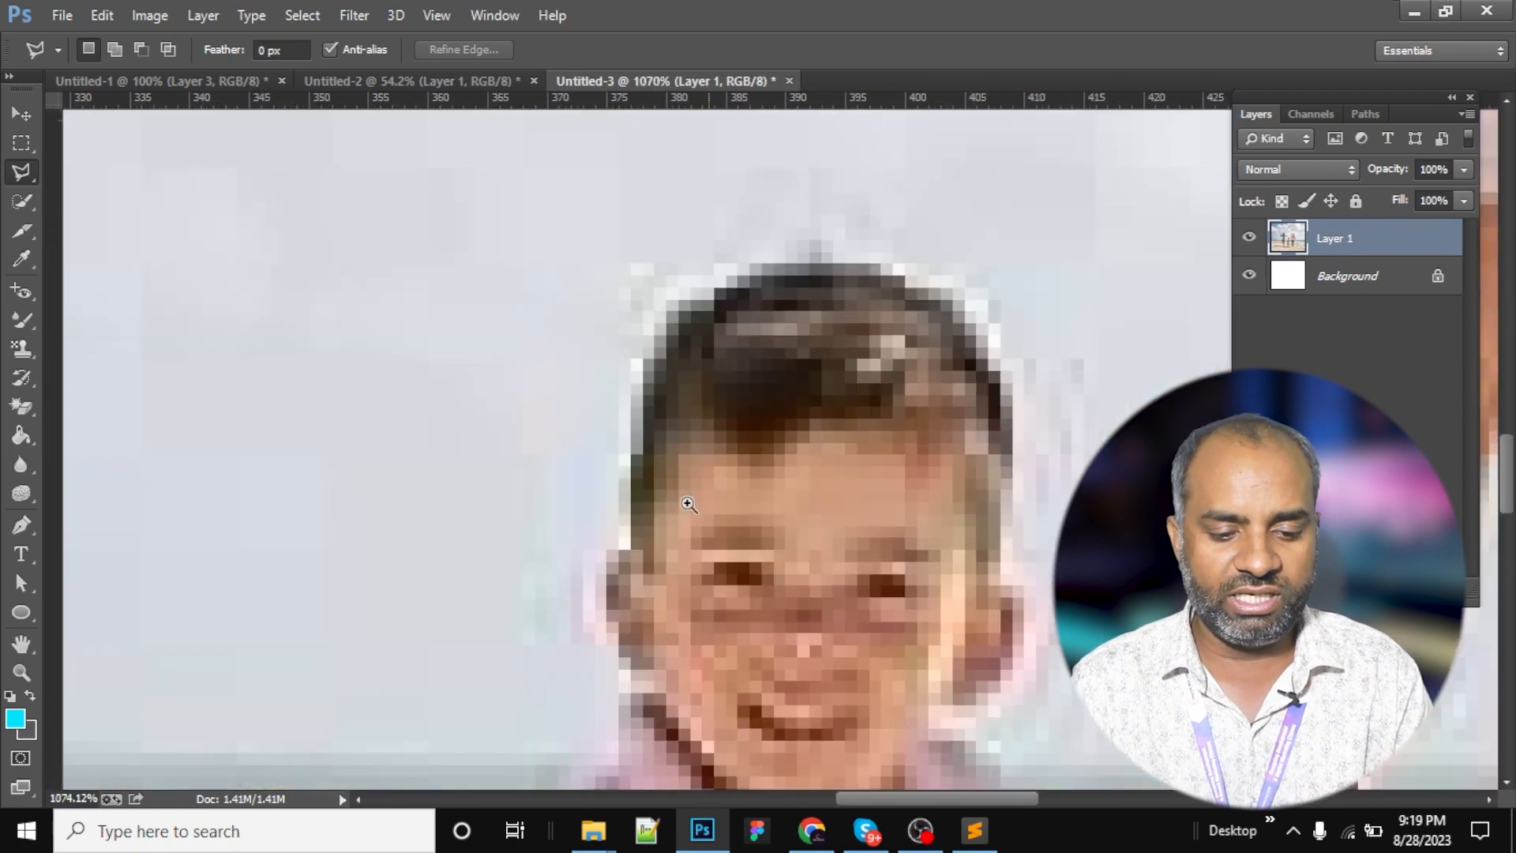
scroll(561, 292, "down", 8)
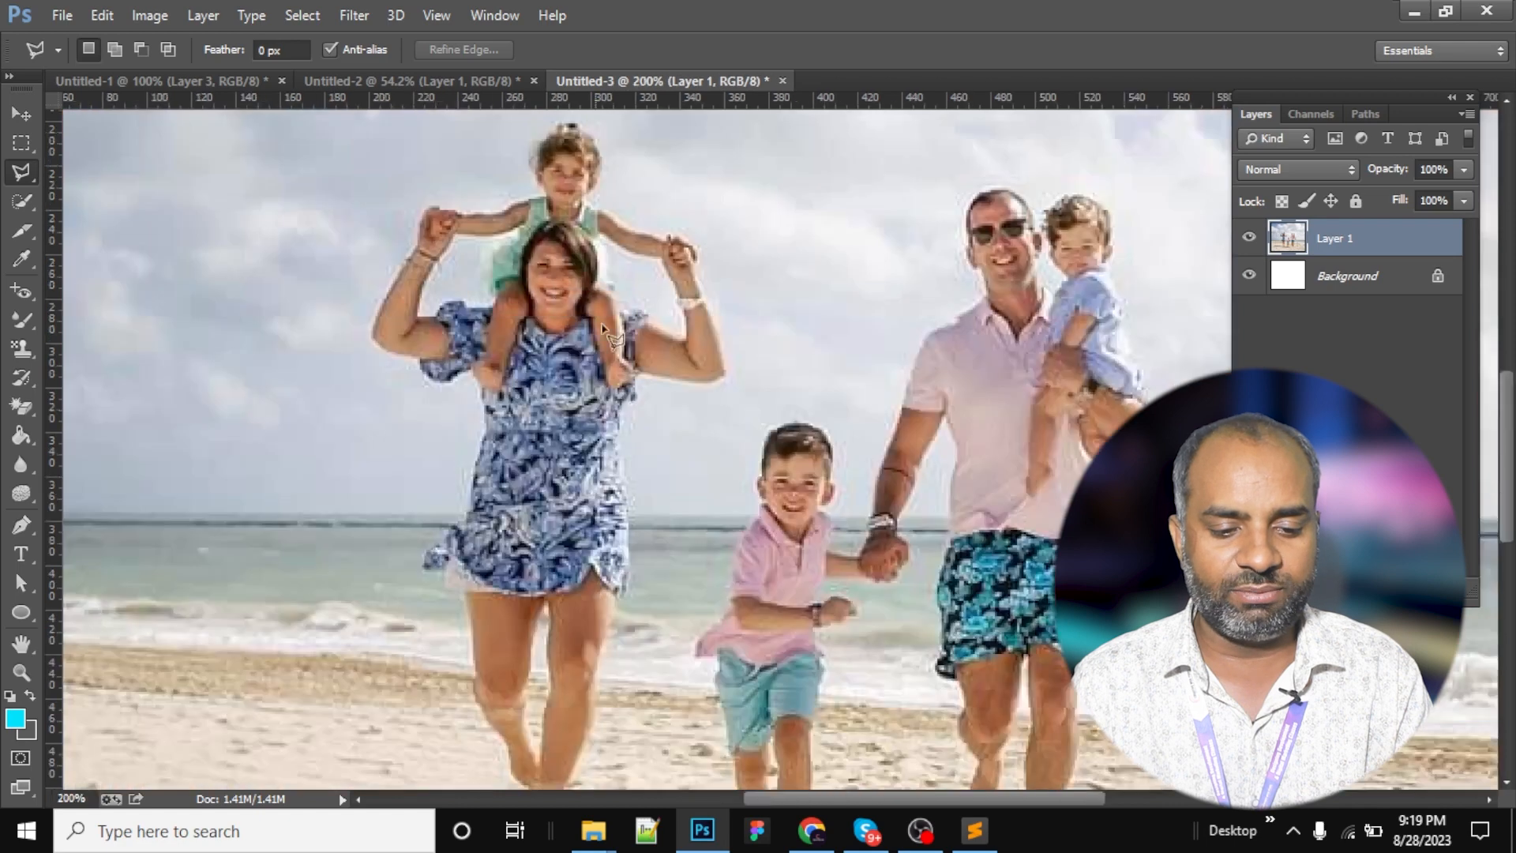
left_click(750, 283)
left_click(819, 209)
left_click(954, 167)
left_click(1039, 161)
left_click(1070, 193)
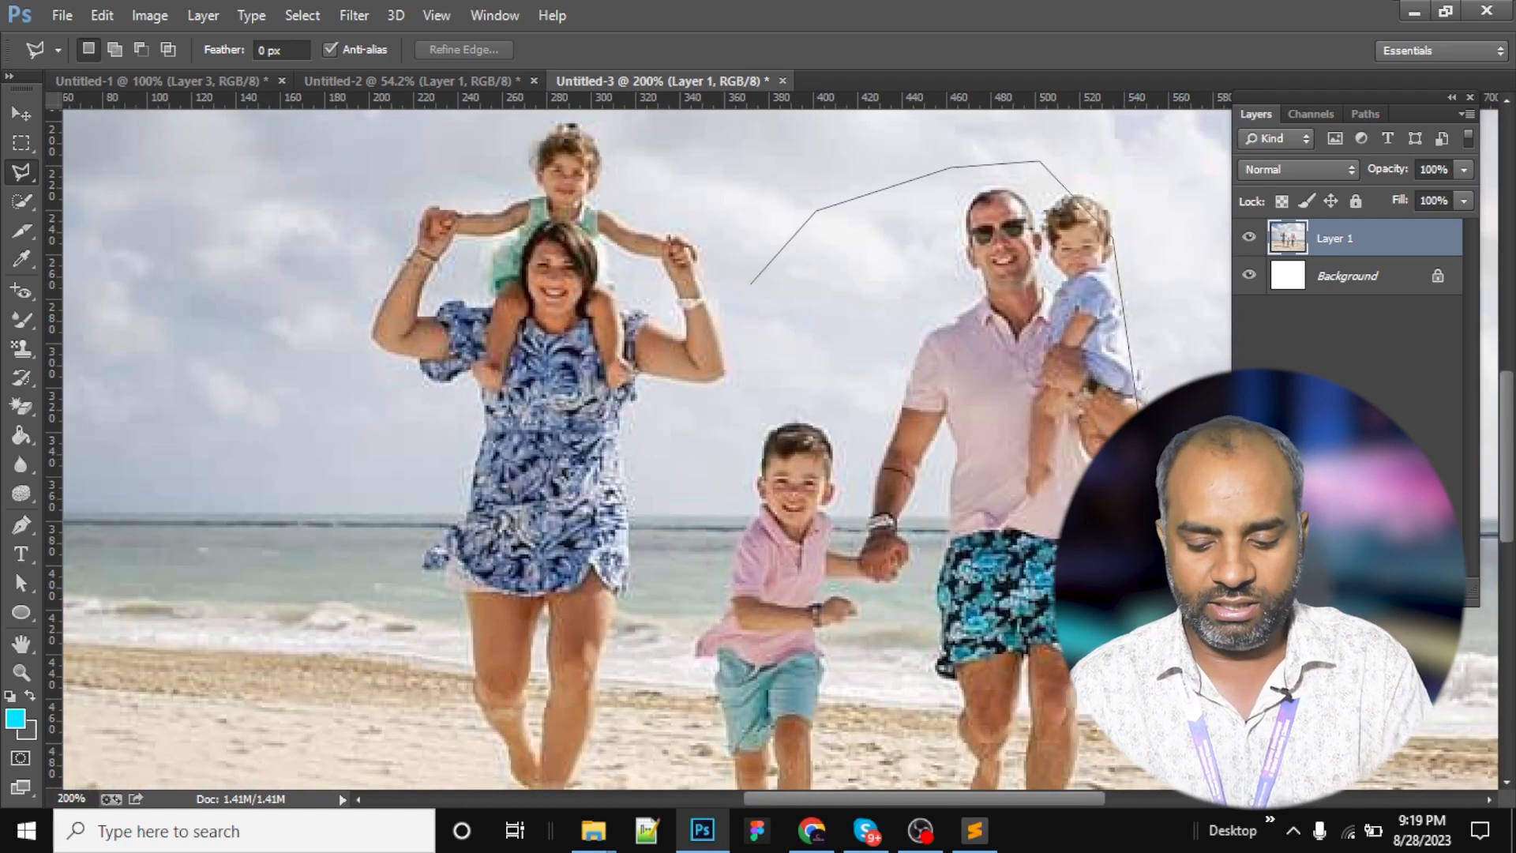
Remove the points of the polygonal outline and delete the beach picture layer.
key("Delete")
key("Delete")
key("Delete")
key("Delete")
key("Delete")
key("Delete")
key("Delete")
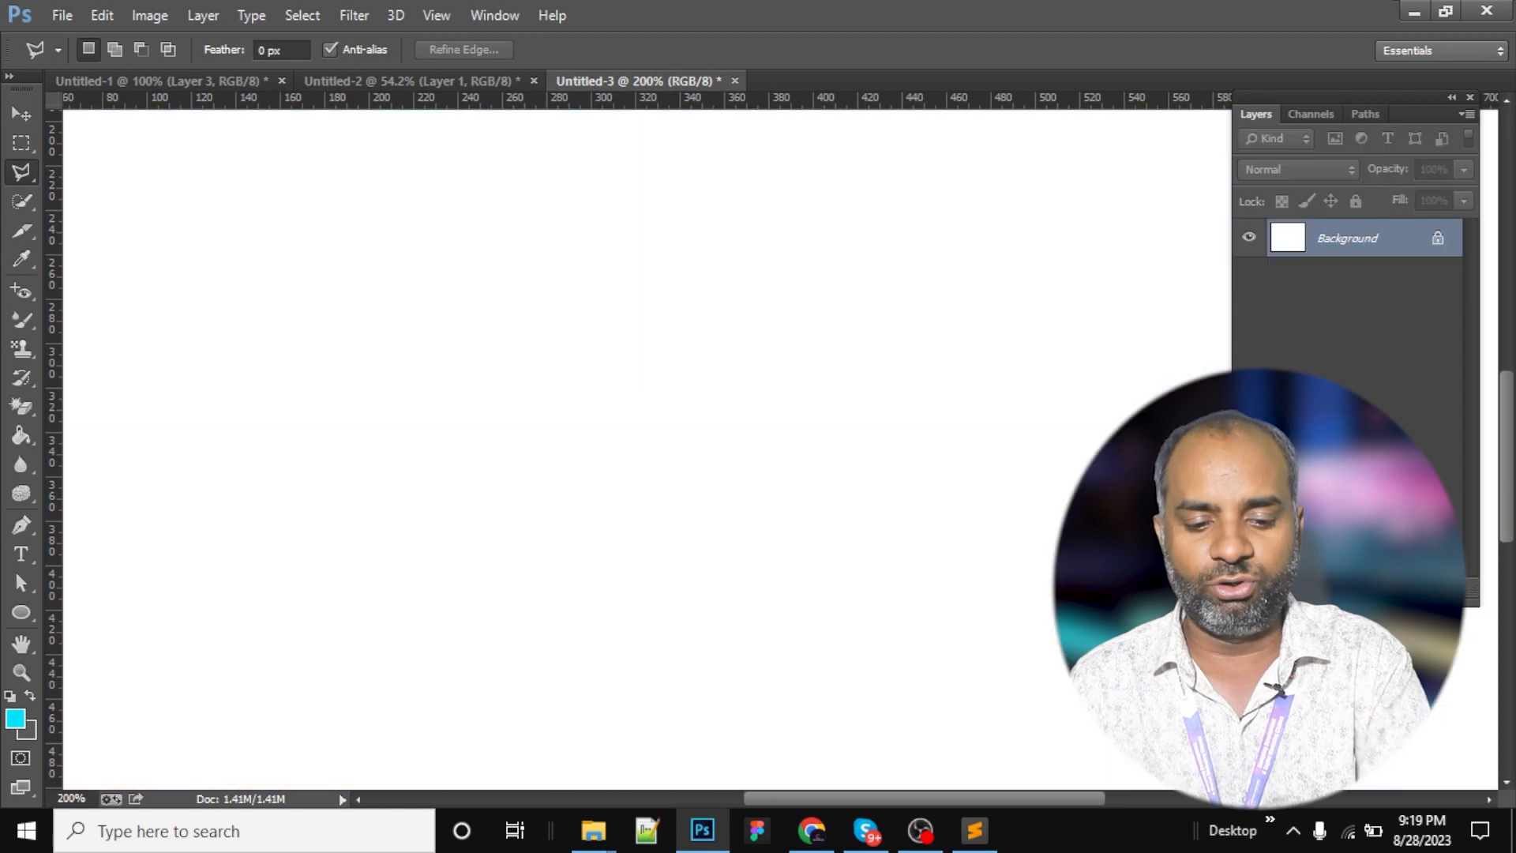
Restore the deleted beach picture layer and start a polygonal outline around the boy's hair, from above one ear to the other.
key("ctrl+z")
left_click_drag(774, 515, 897, 607)
left_click_drag(897, 348, 710, 421)
left_click(600, 484)
left_click(612, 343)
left_click(643, 261)
left_click(721, 225)
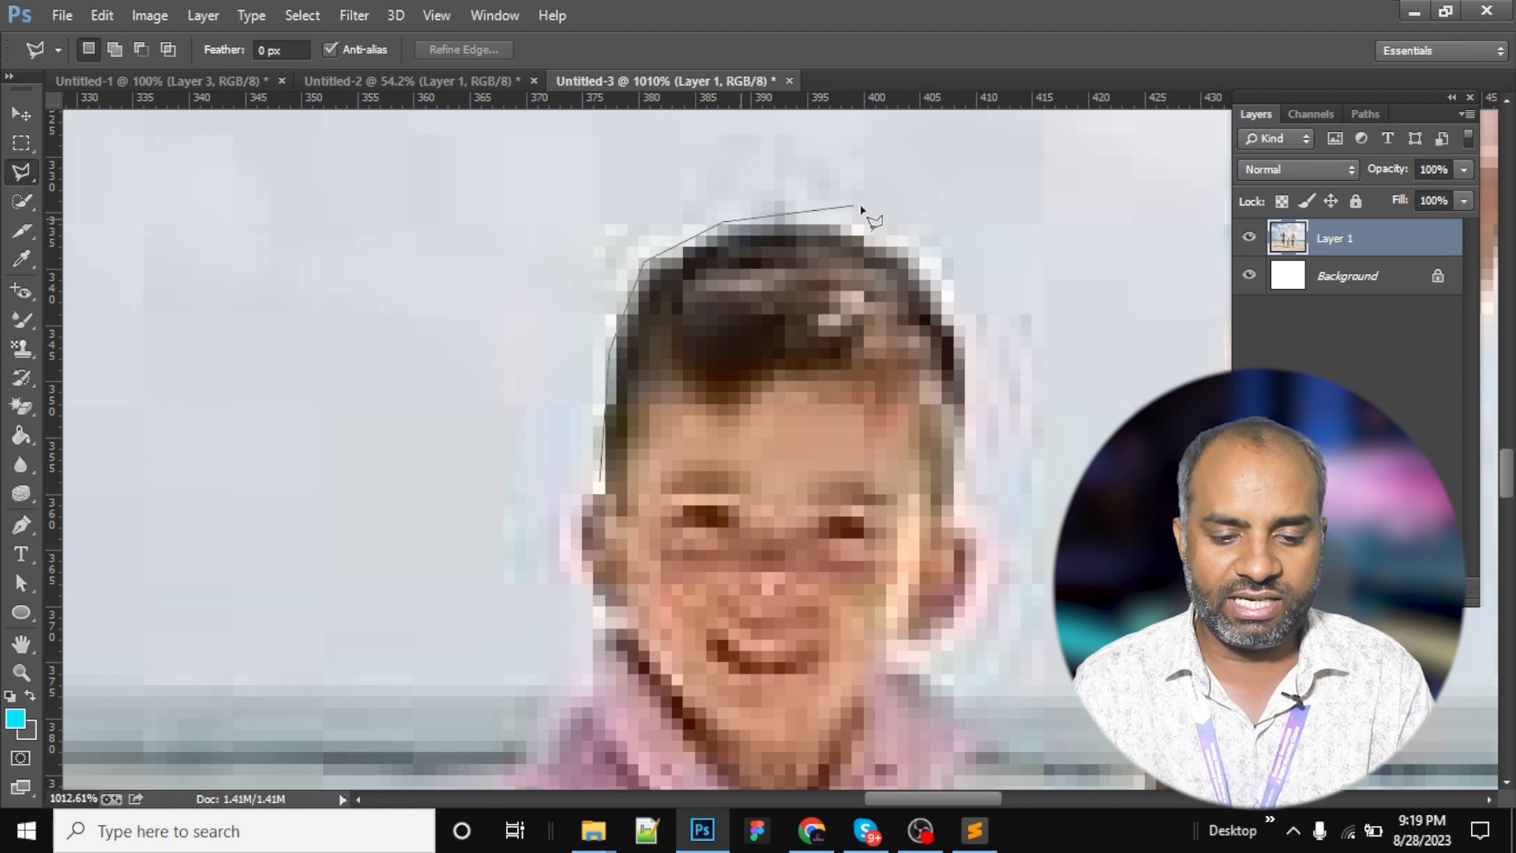
left_click(932, 269)
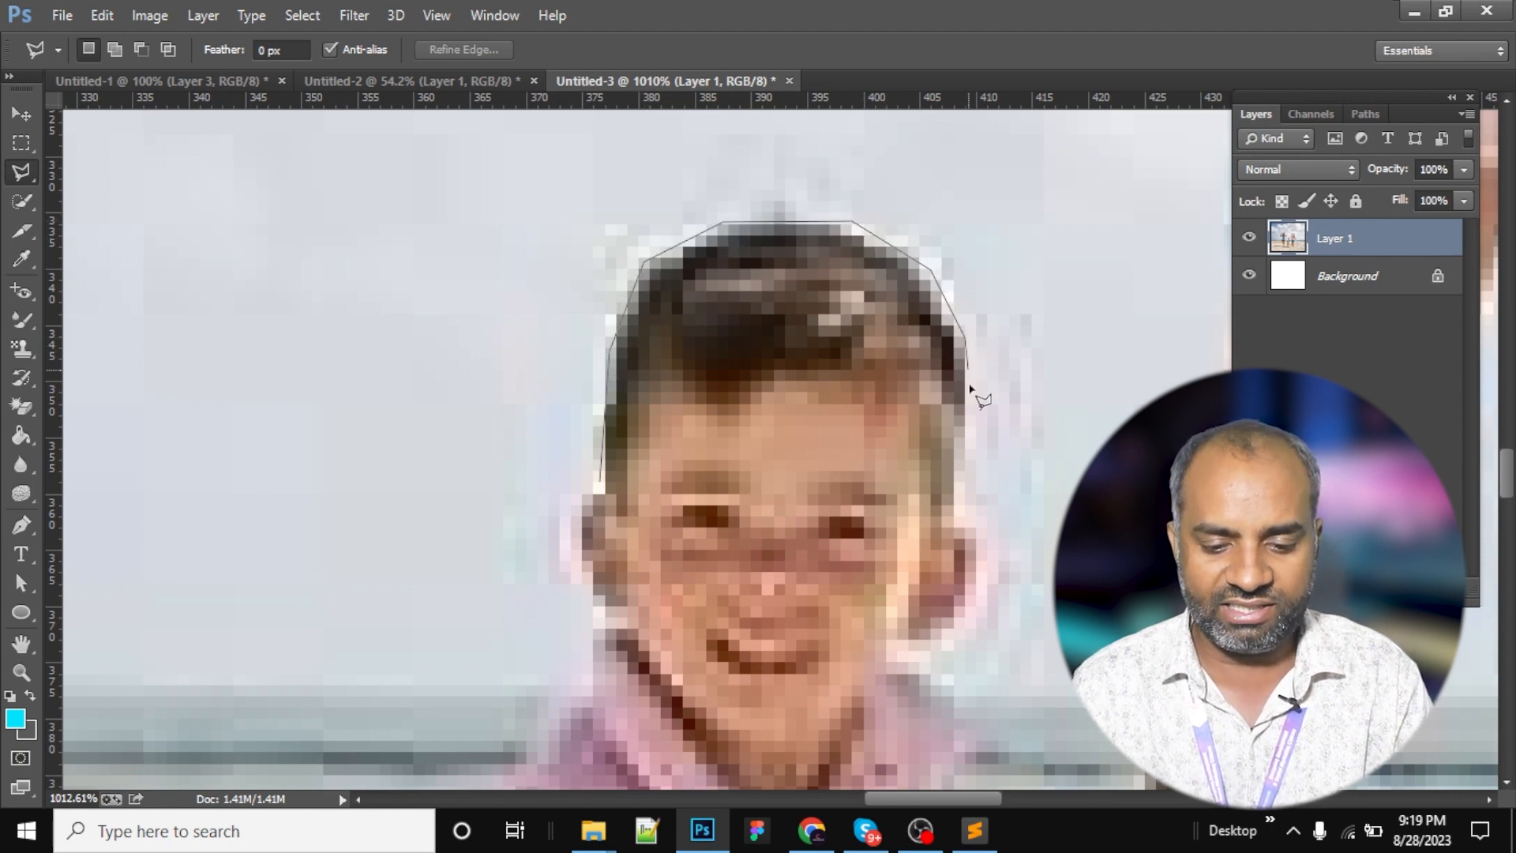
left_click(955, 515)
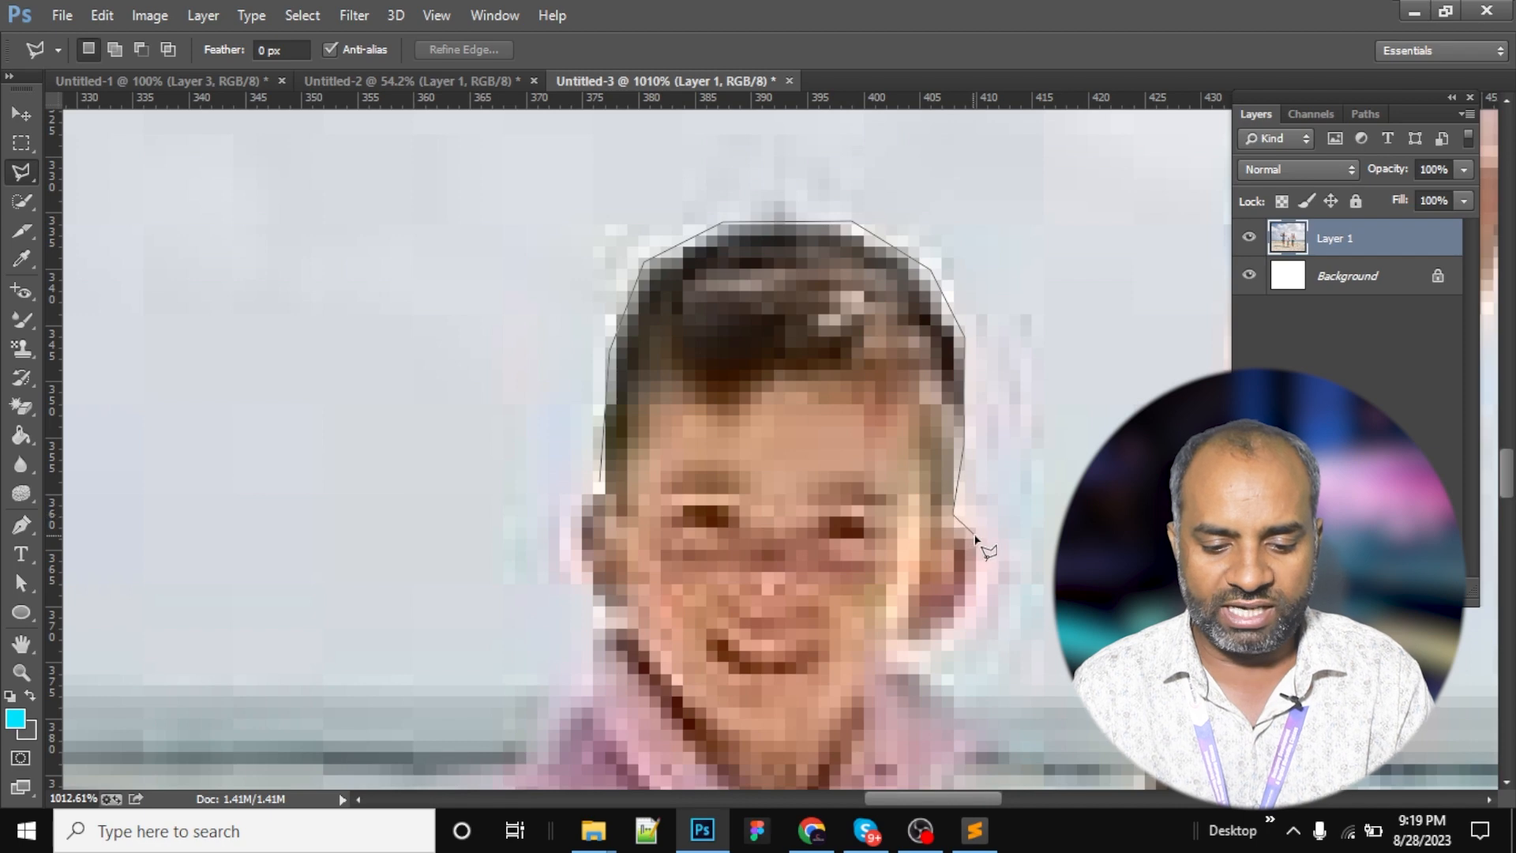
Continue the polygonal outline around the boy's ear, along his neck and shoulder, and around the arm the man is holding.
left_click_drag(956, 547, 925, 334)
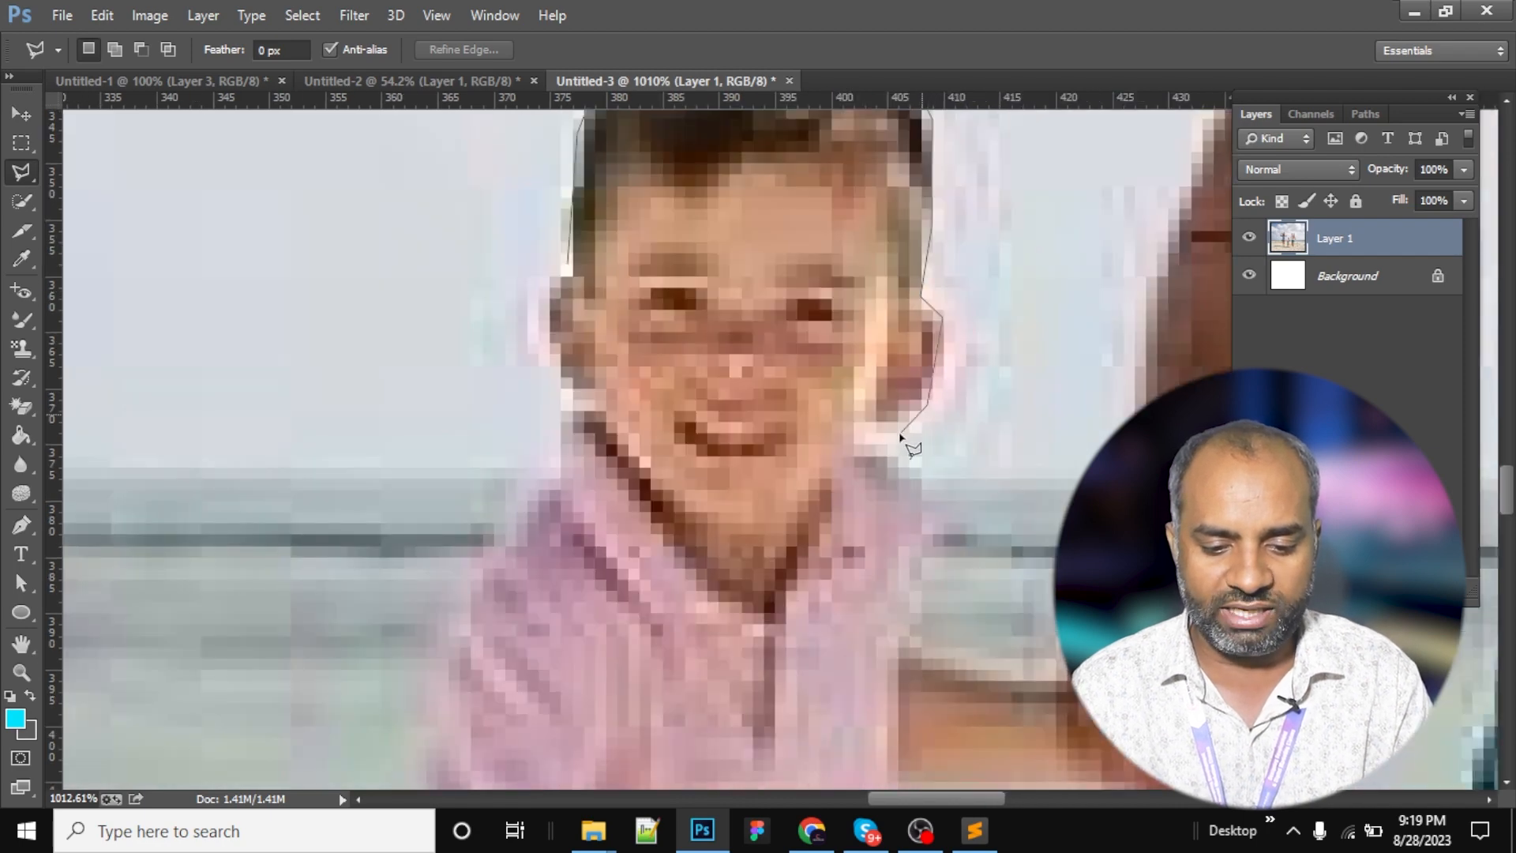
left_click_drag(919, 487, 899, 369)
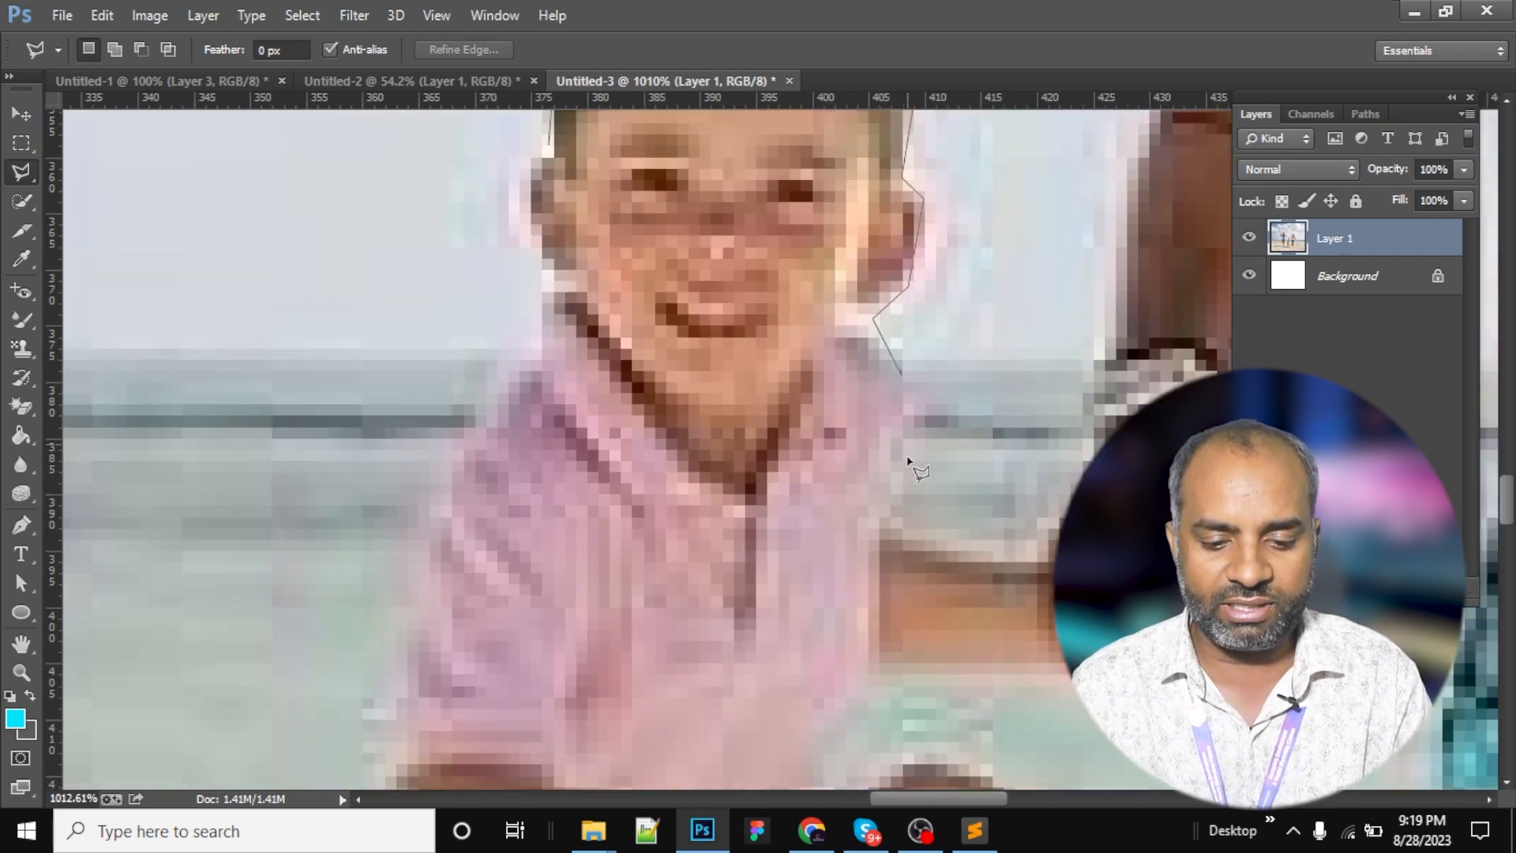
left_click(898, 523)
left_click(965, 559)
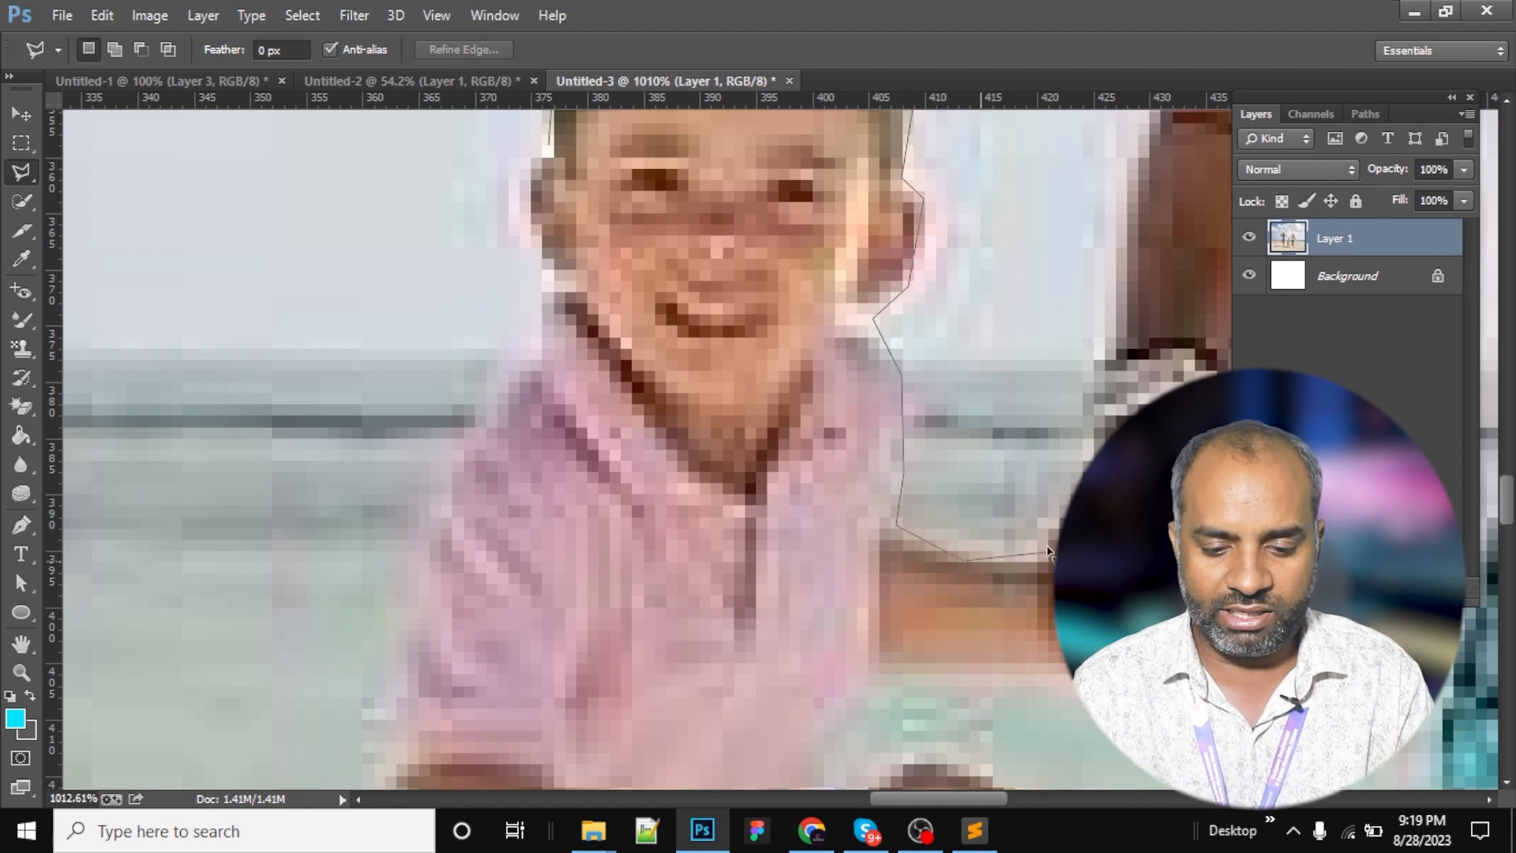
left_click(1090, 685)
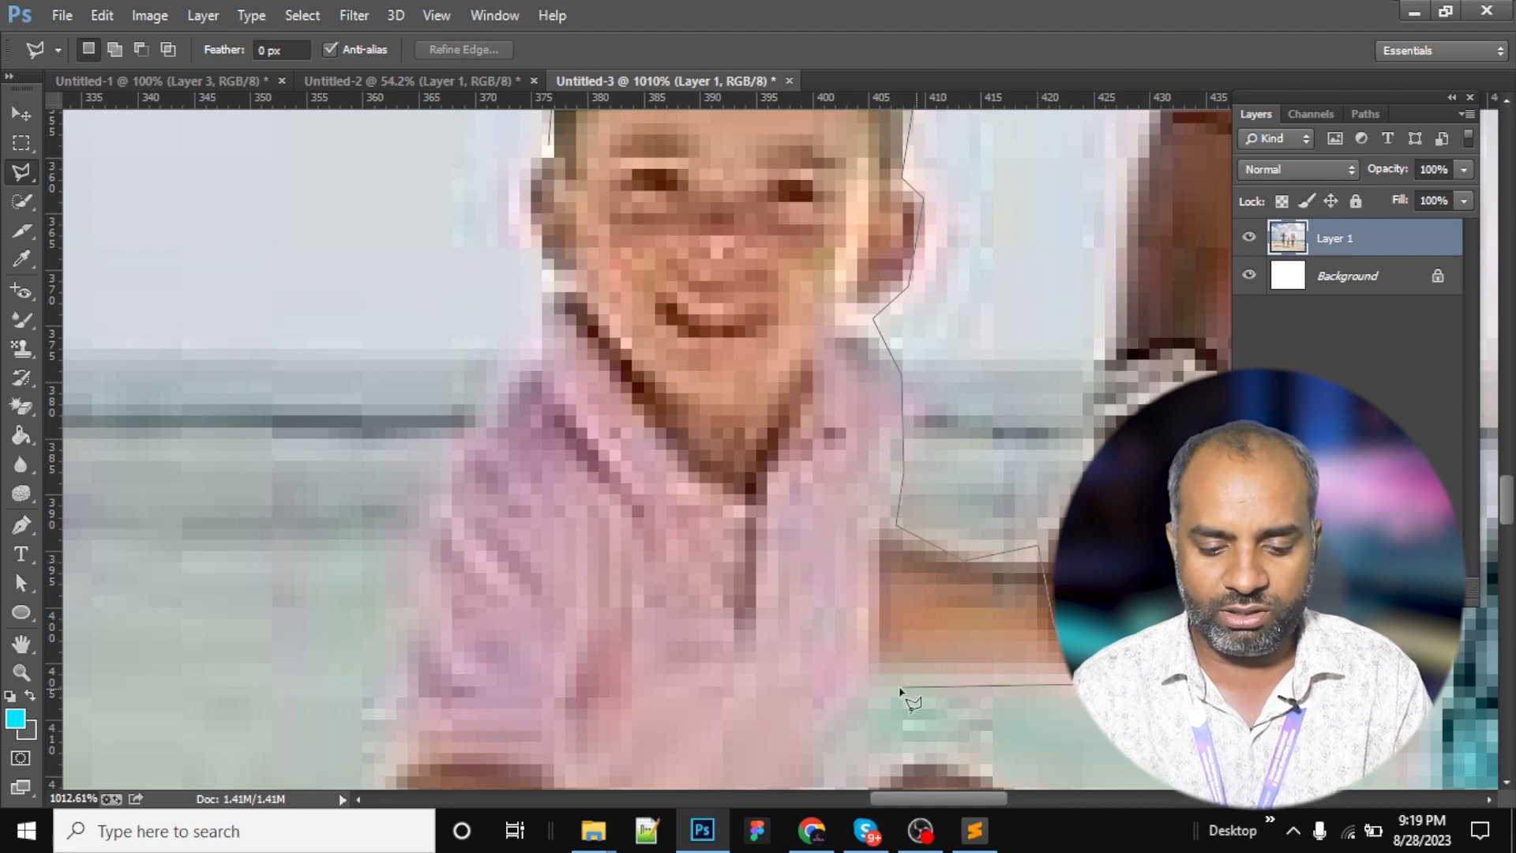
Extend the outline along the side of the boy's shirt and around his free hand and wrist to the shirt's lower part.
left_click_drag(873, 711, 766, 338)
left_click(760, 378)
left_click(744, 410)
left_click(734, 462)
left_click(738, 484)
left_click(773, 478)
left_click(807, 444)
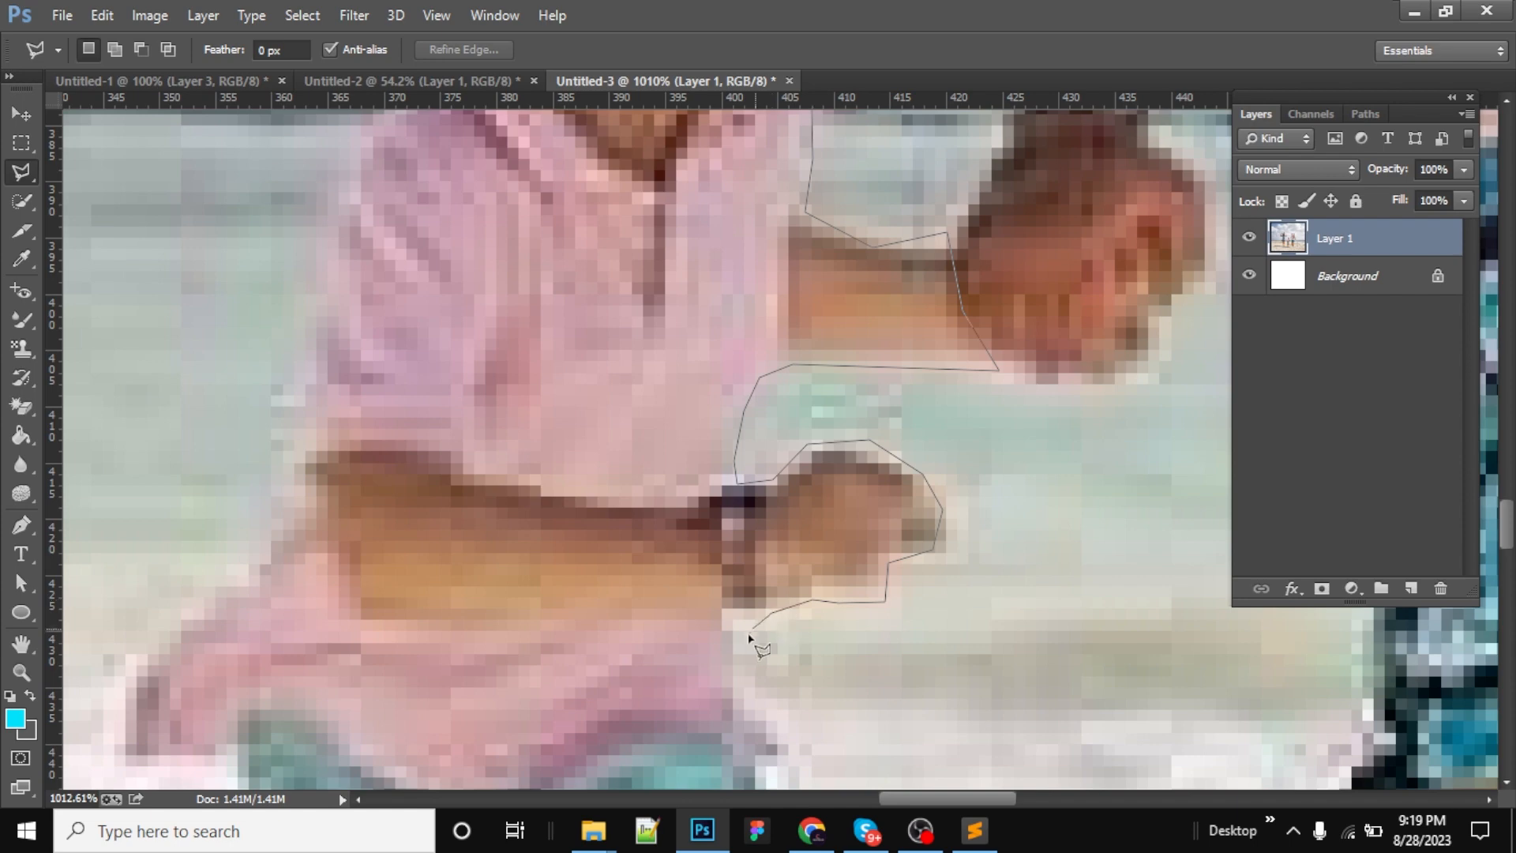
left_click(745, 676)
Carry the outline past the shirt hem and along the outer edge of the boy's shorts to his knee.
left_click_drag(744, 676, 689, 322)
left_click(727, 389)
left_click(728, 485)
left_click(699, 553)
left_click_drag(695, 592, 716, 387)
left_click(686, 598)
left_click_drag(687, 701, 701, 332)
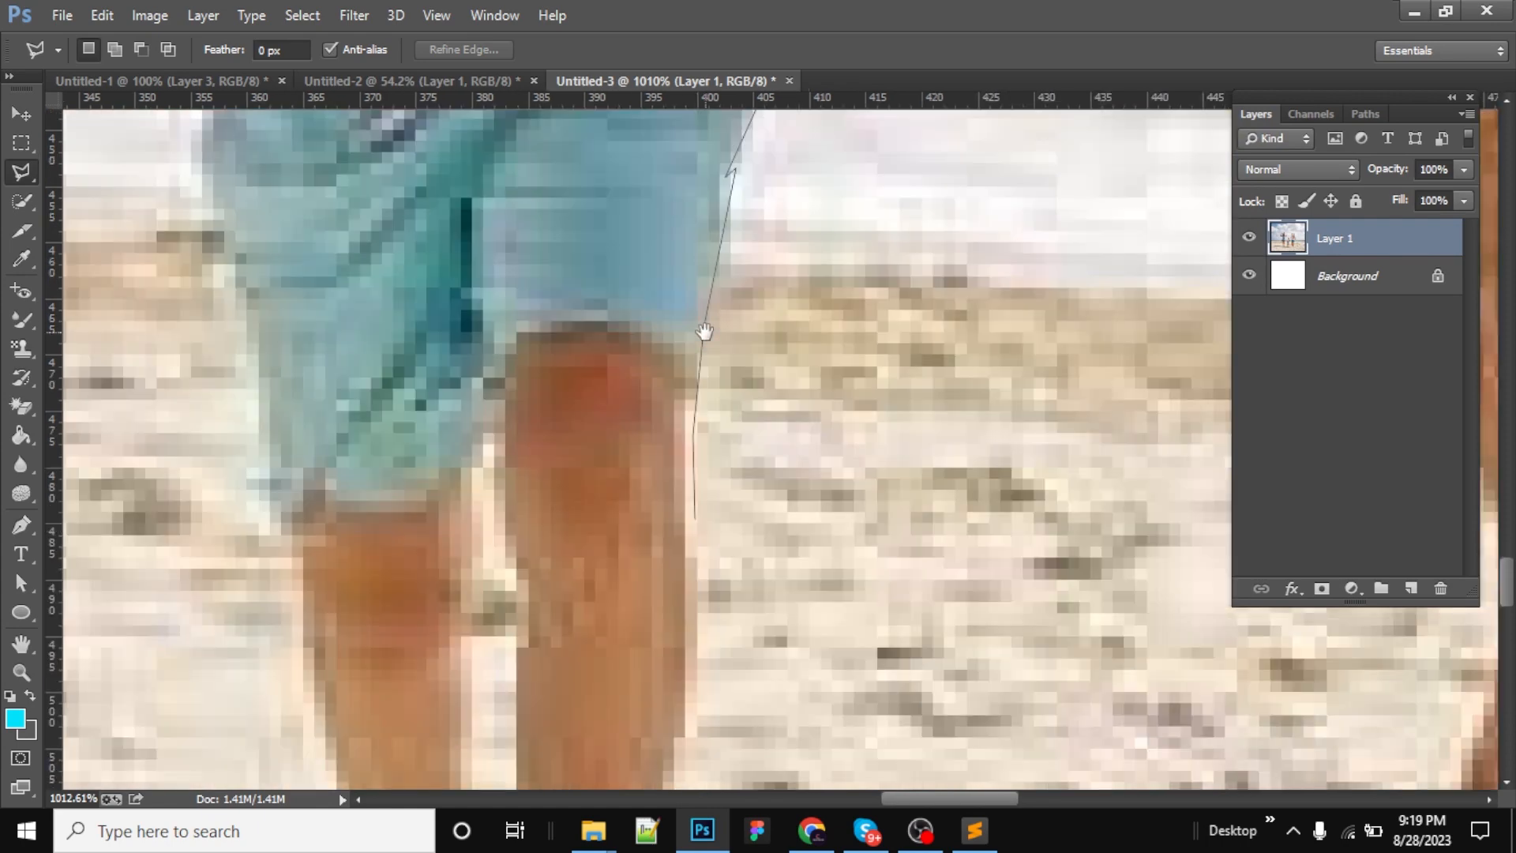
Trace the outer edge of the boy's right-hand leg in the picture and go around its foot.
left_click(699, 654)
left_click_drag(667, 772, 718, 494)
left_click(674, 546)
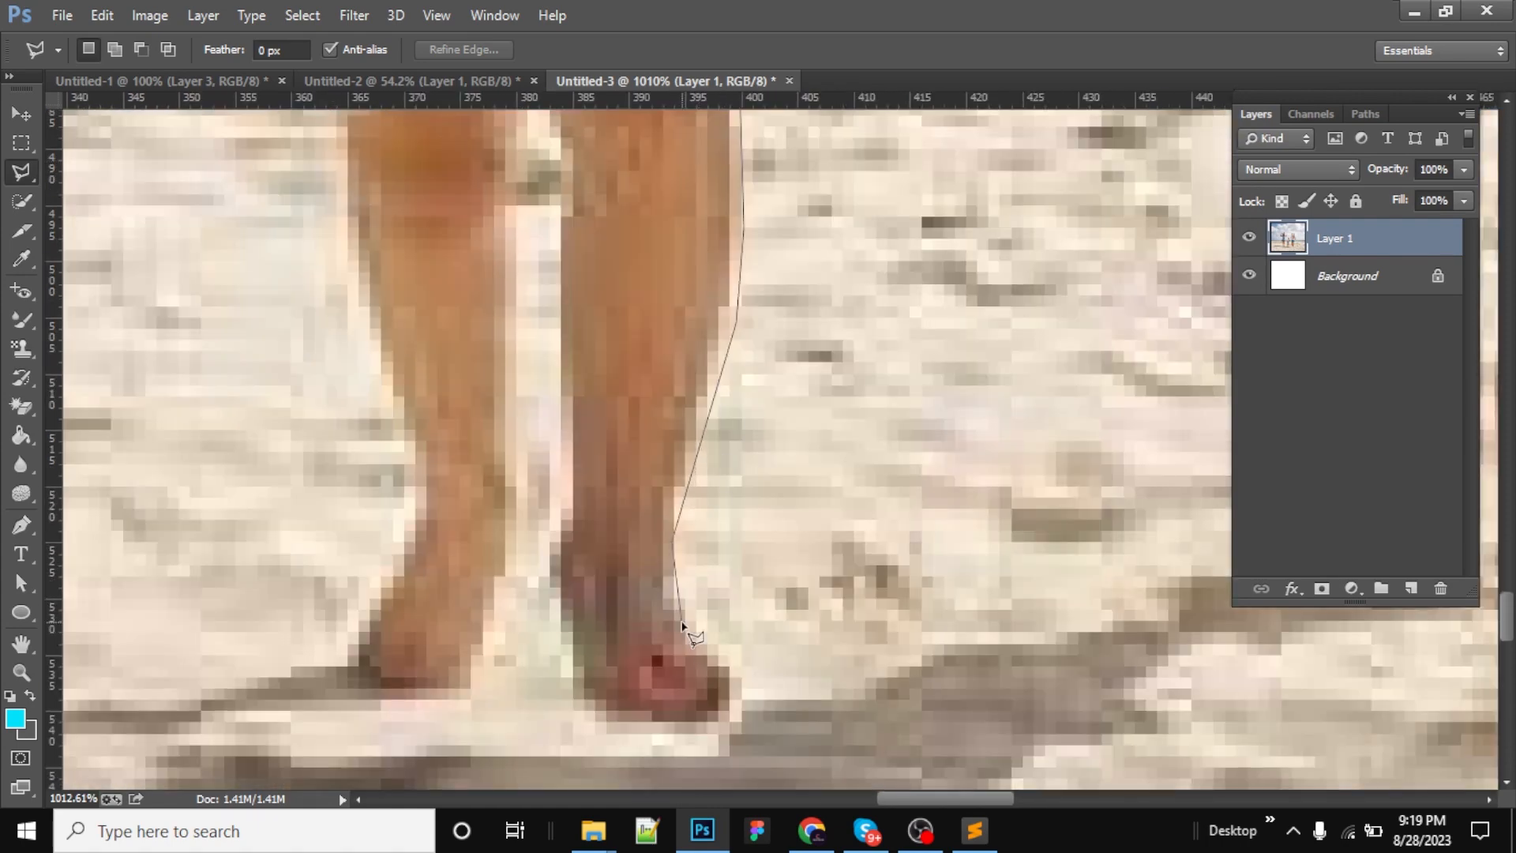
left_click(730, 677)
left_click(734, 717)
left_click(707, 737)
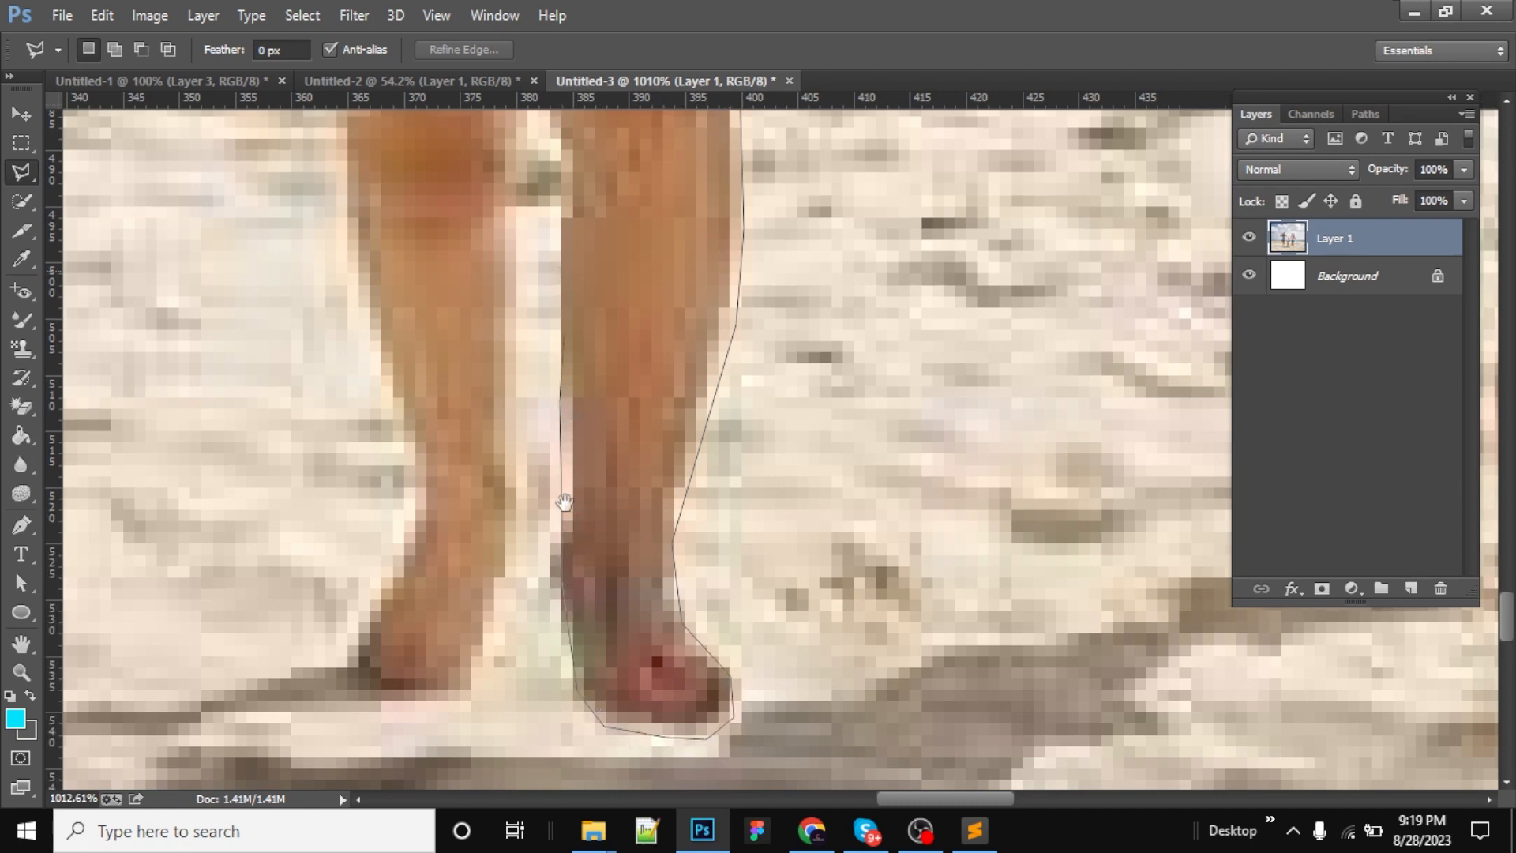
Trace the inner edge of that leg up to the shorts, cross the gap and start down the other leg.
key("space")
left_click_drag(564, 281, 577, 507)
left_click(564, 433)
left_click(547, 345)
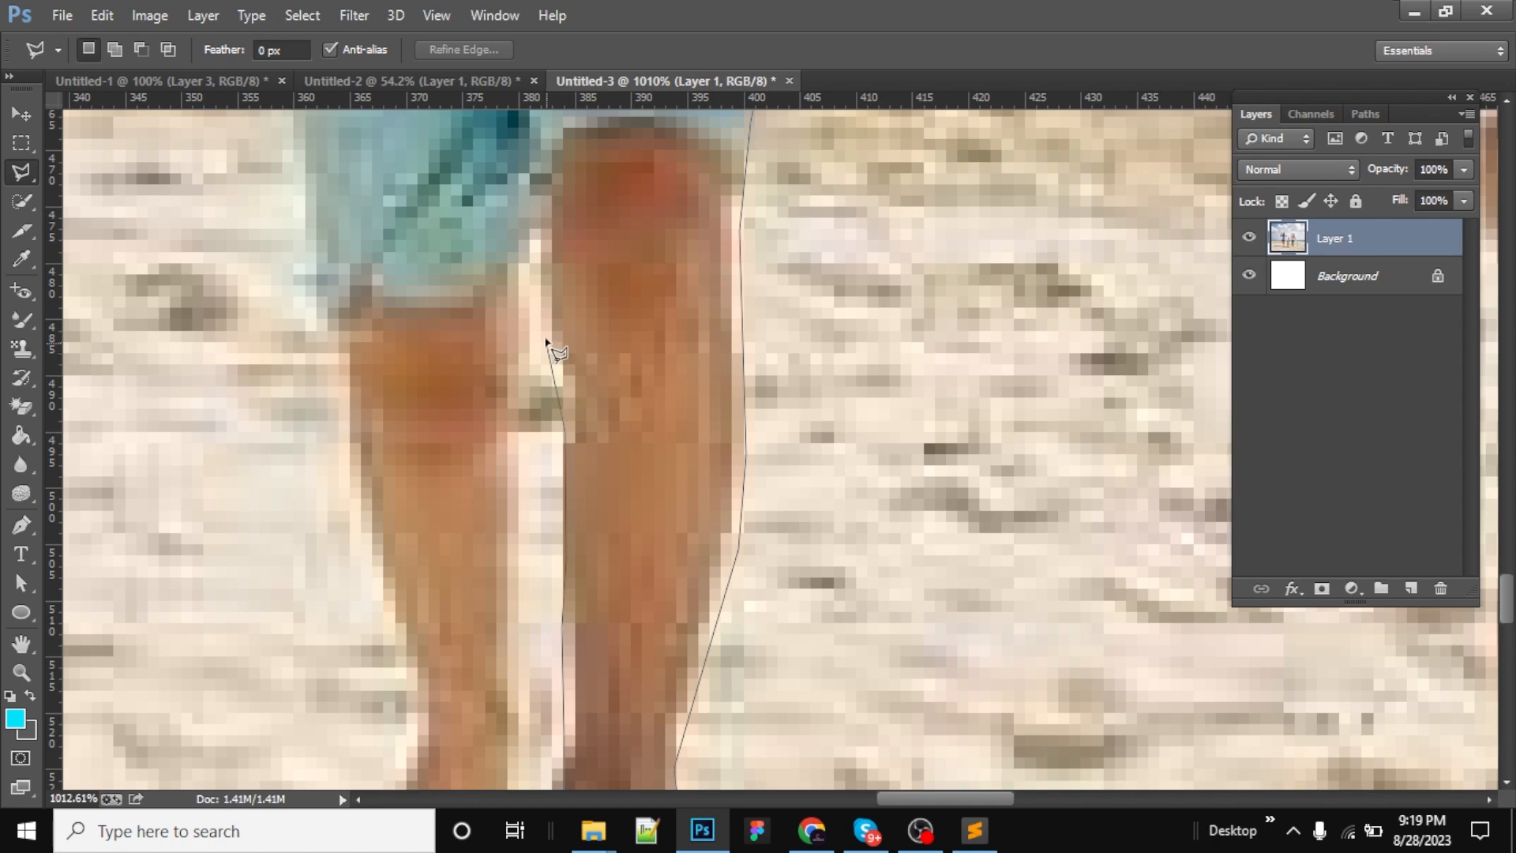
left_click(550, 228)
left_click(519, 241)
left_click(530, 540)
Outline the boy's second leg down its inner edge, around the foot and back up its outer edge.
key("space")
left_click_drag(537, 594, 569, 403)
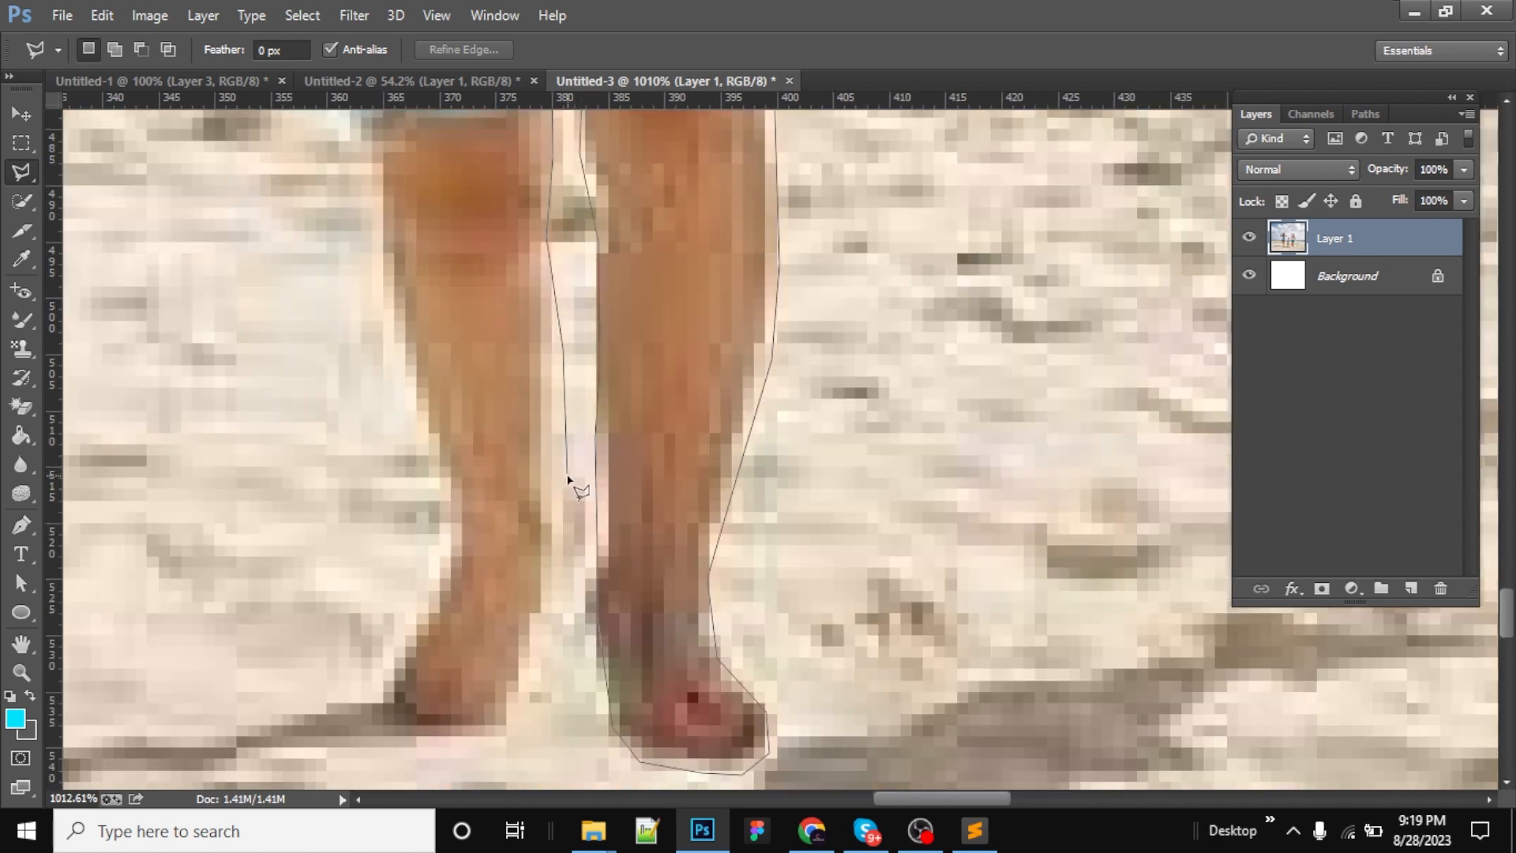
left_click(551, 548)
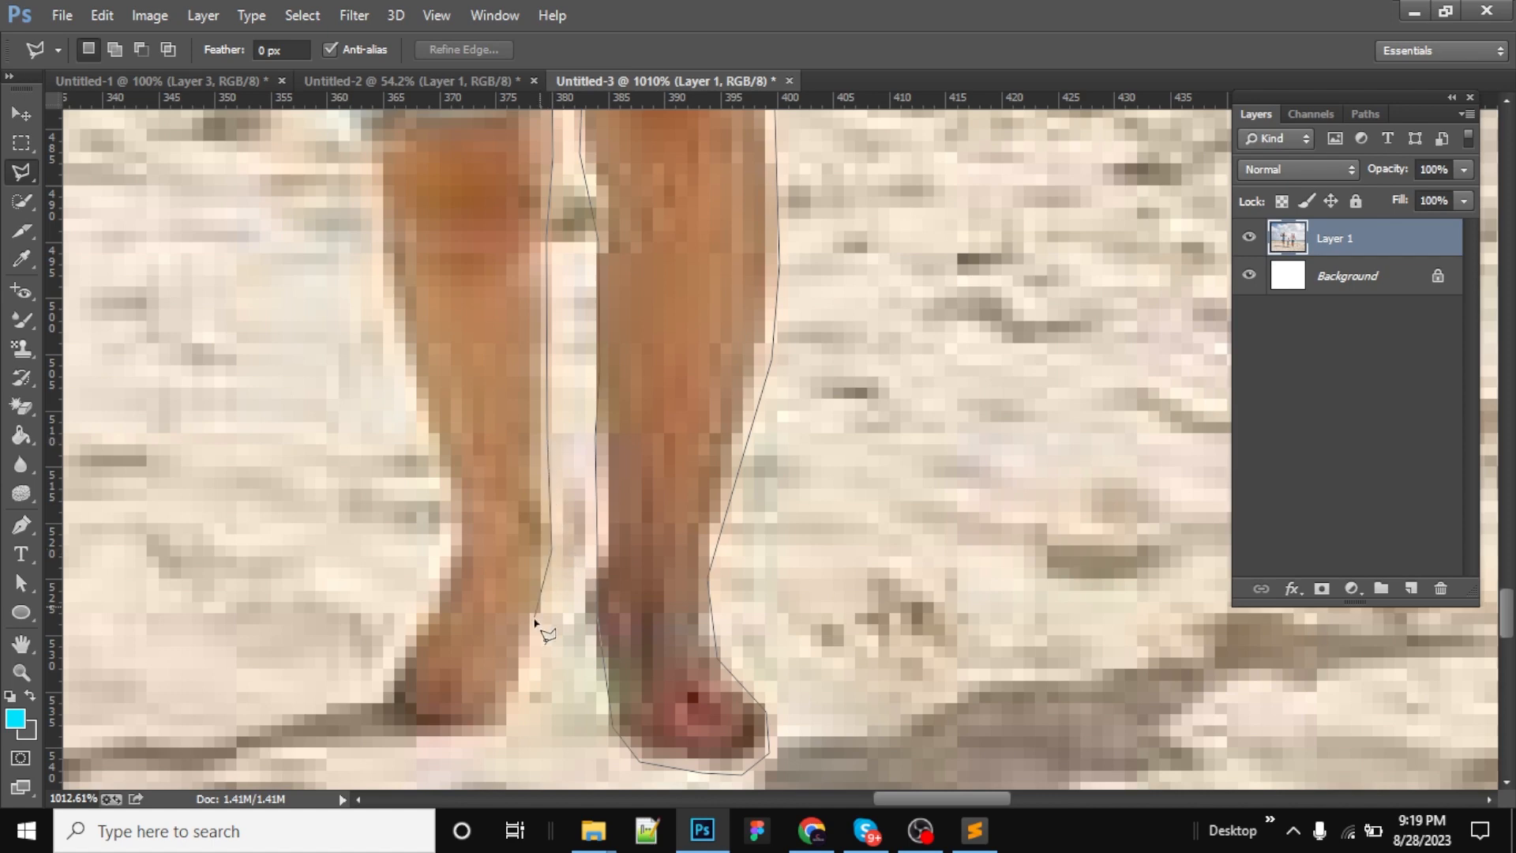
left_click(379, 729)
left_click(381, 682)
left_click(456, 547)
left_click(458, 502)
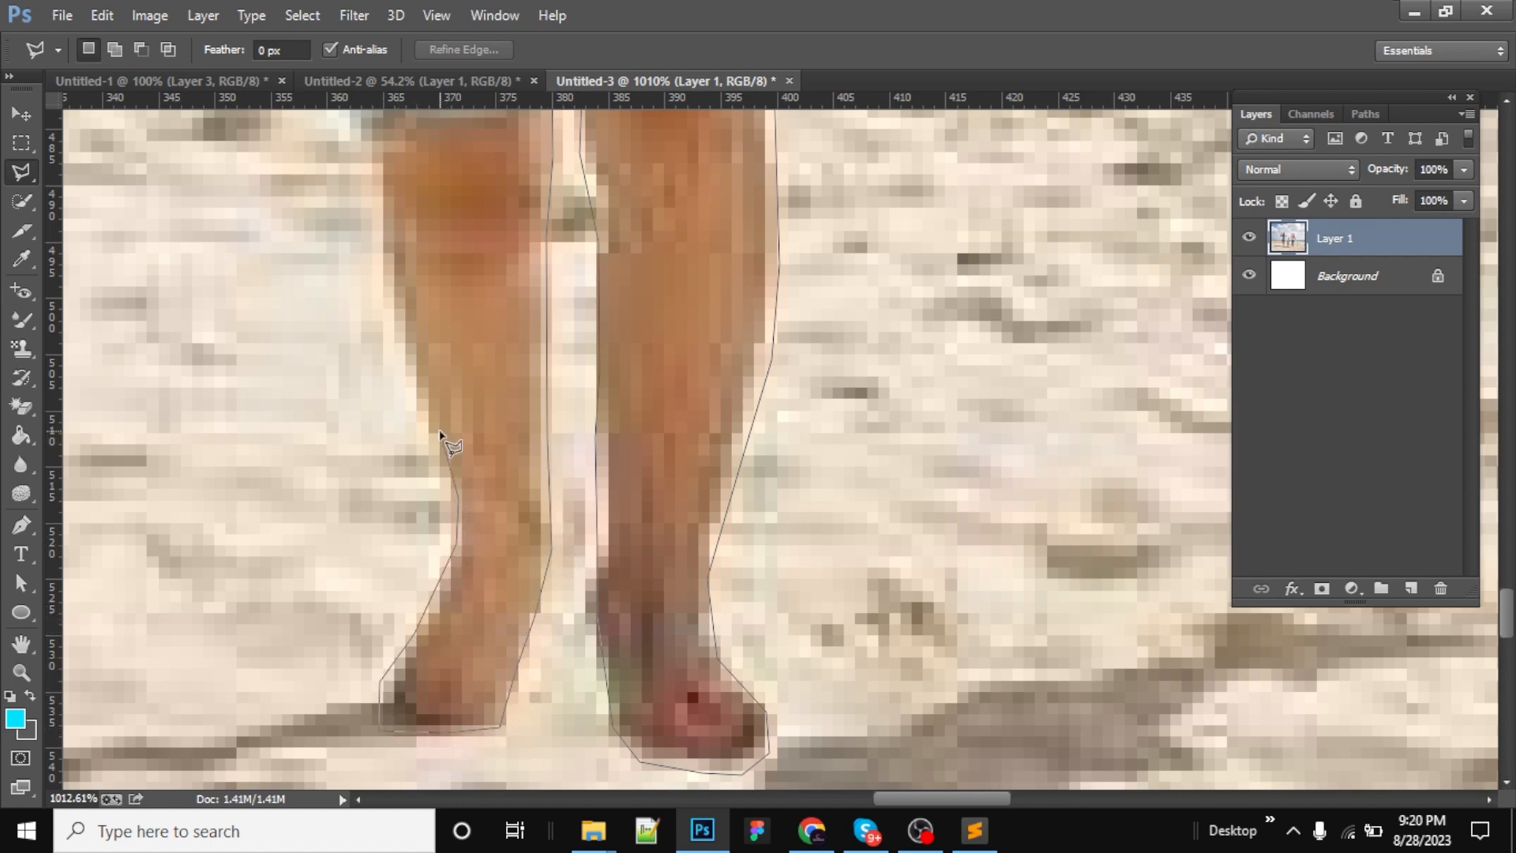
left_click(383, 265)
Continue the outline up the other side of the boy's shorts and around the protruding corner of his shirt hem.
left_click_drag(387, 150, 478, 466)
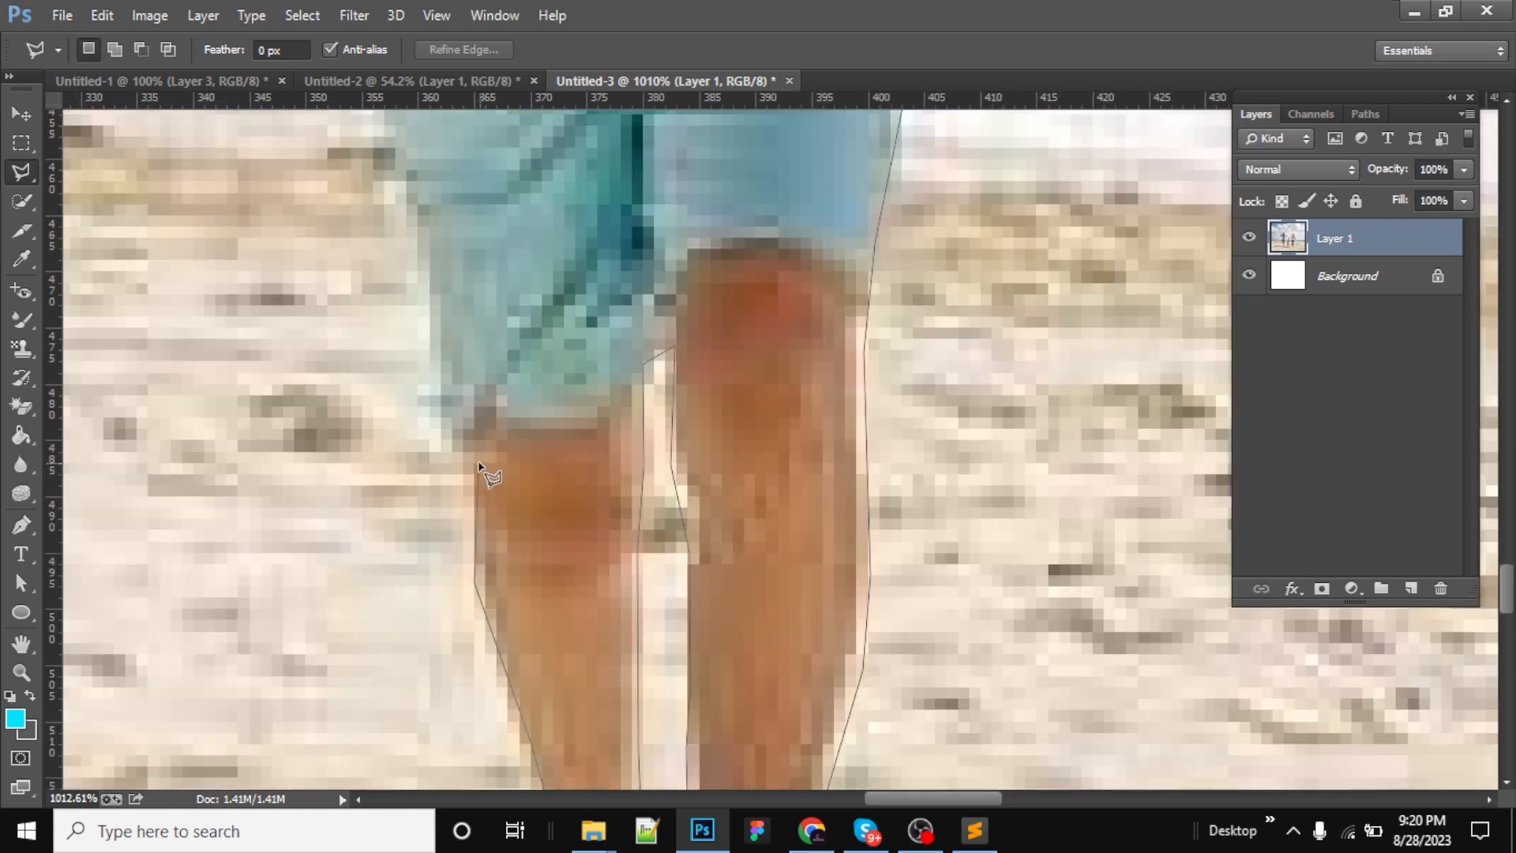
left_click(432, 412)
left_click_drag(413, 186, 472, 485)
left_click(473, 486)
left_click(431, 364)
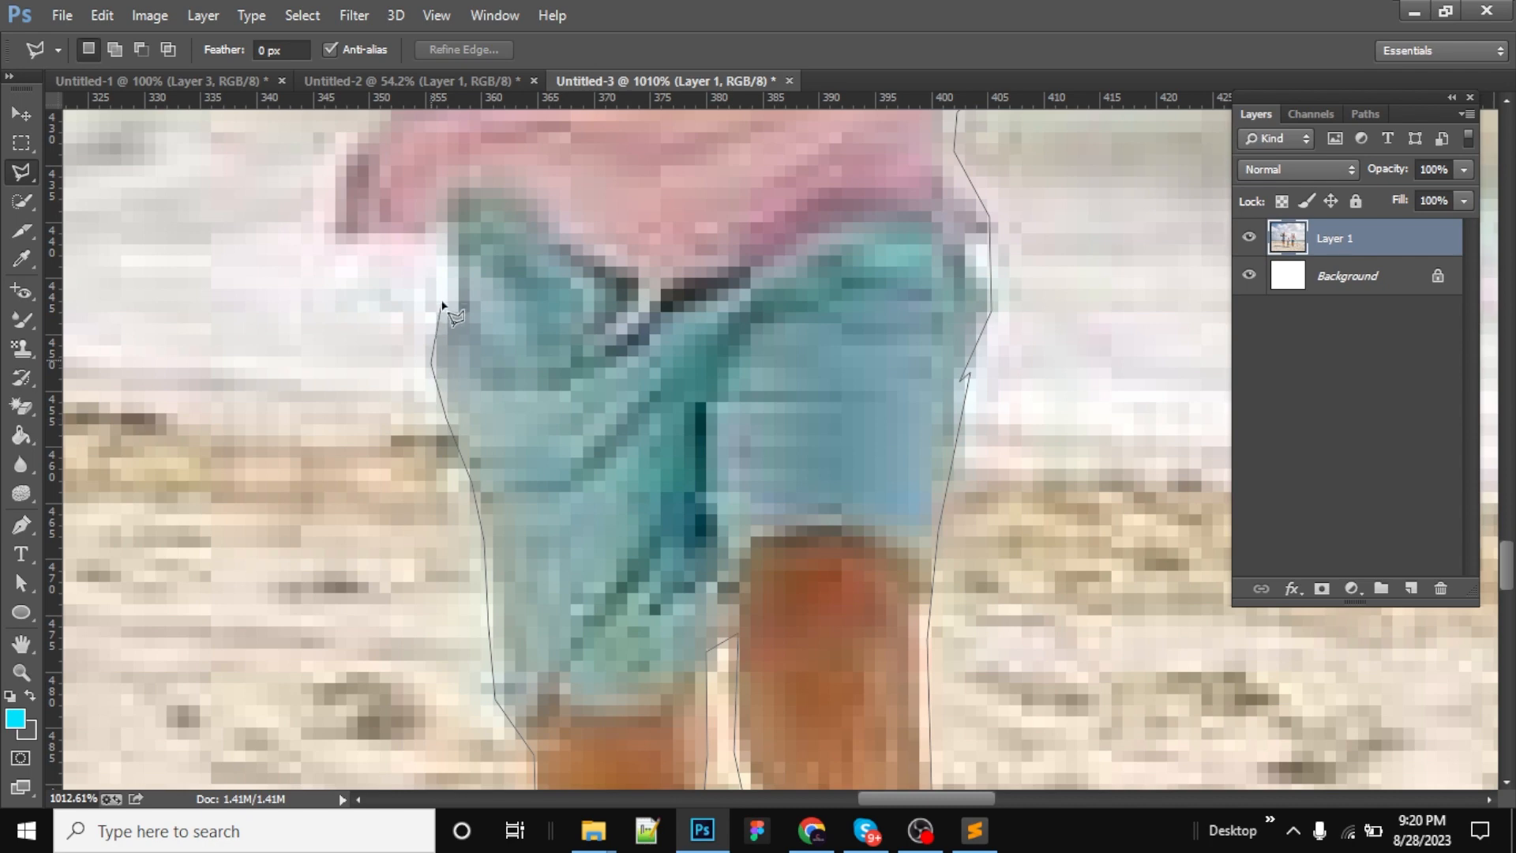
left_click(333, 239)
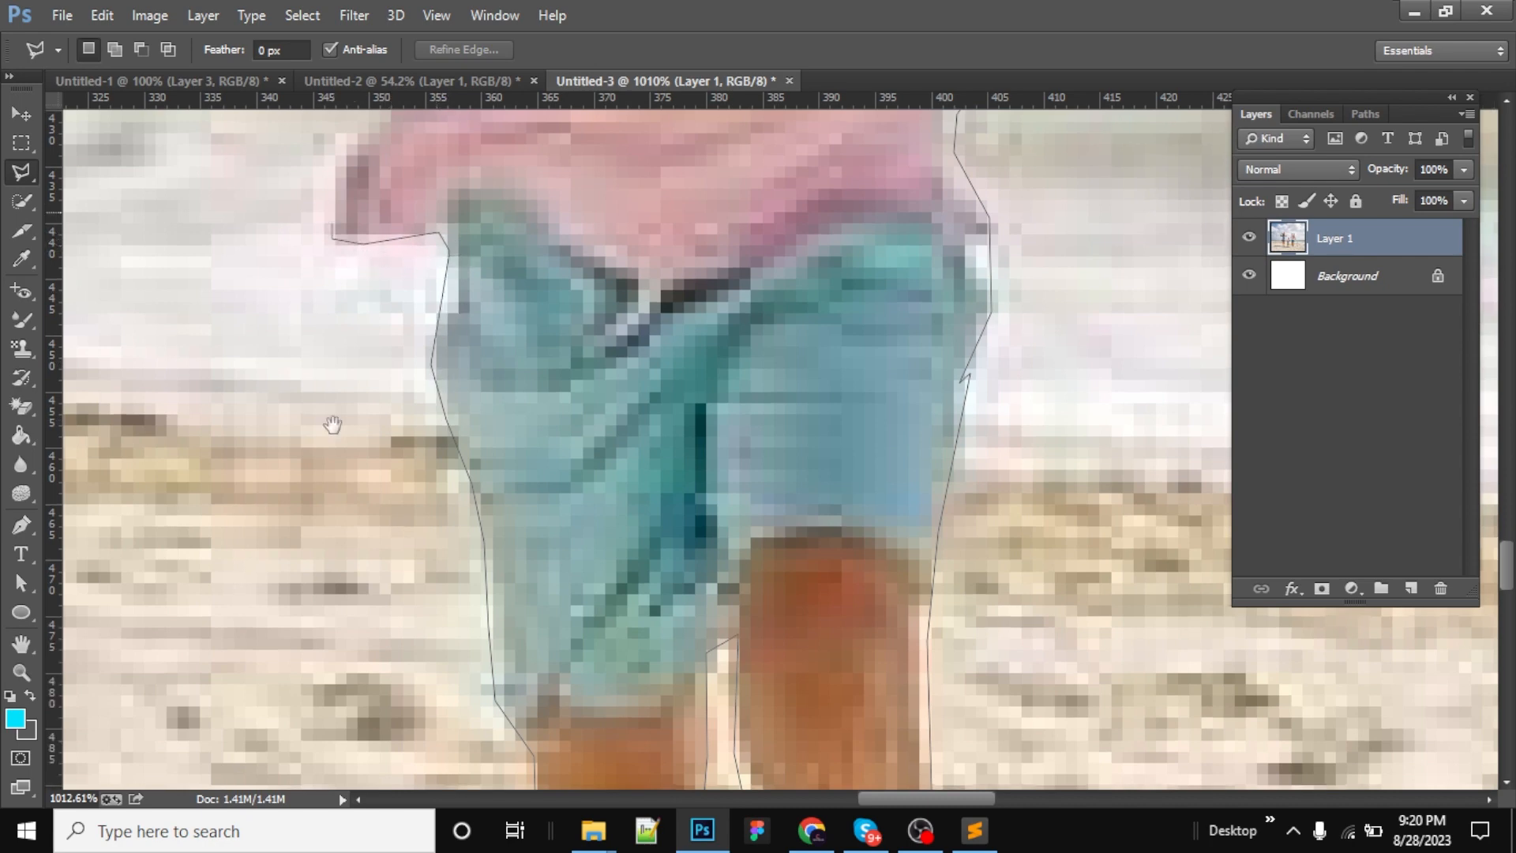
scroll(332, 372, "up", 3)
Trace the outer edge of the boy's shirt from the hem past his elbow and sleeve toward the shoulder.
left_click(345, 373)
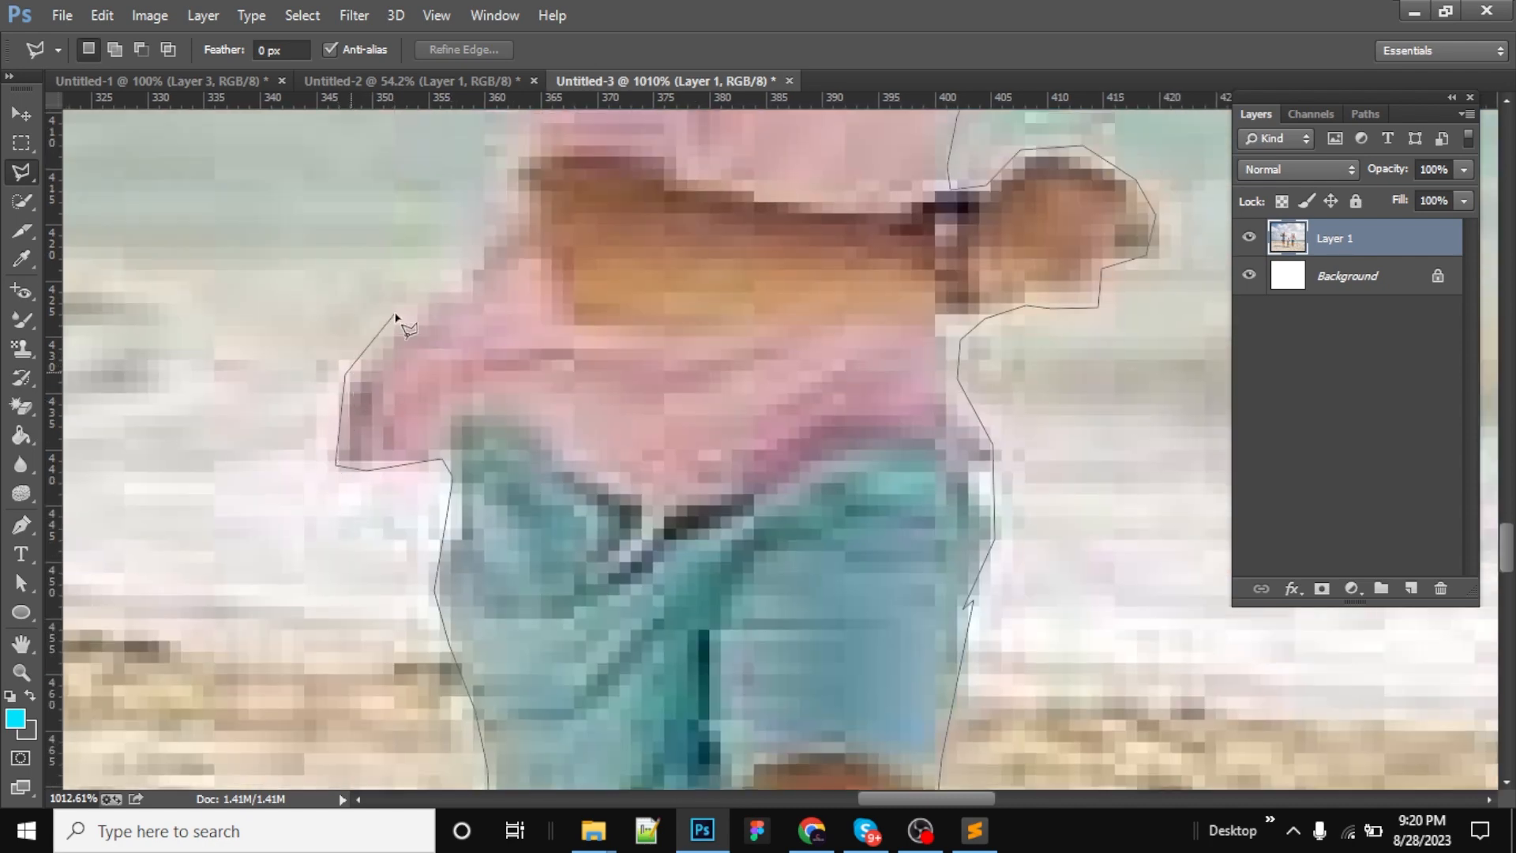
left_click(487, 254)
left_click_drag(509, 158, 501, 432)
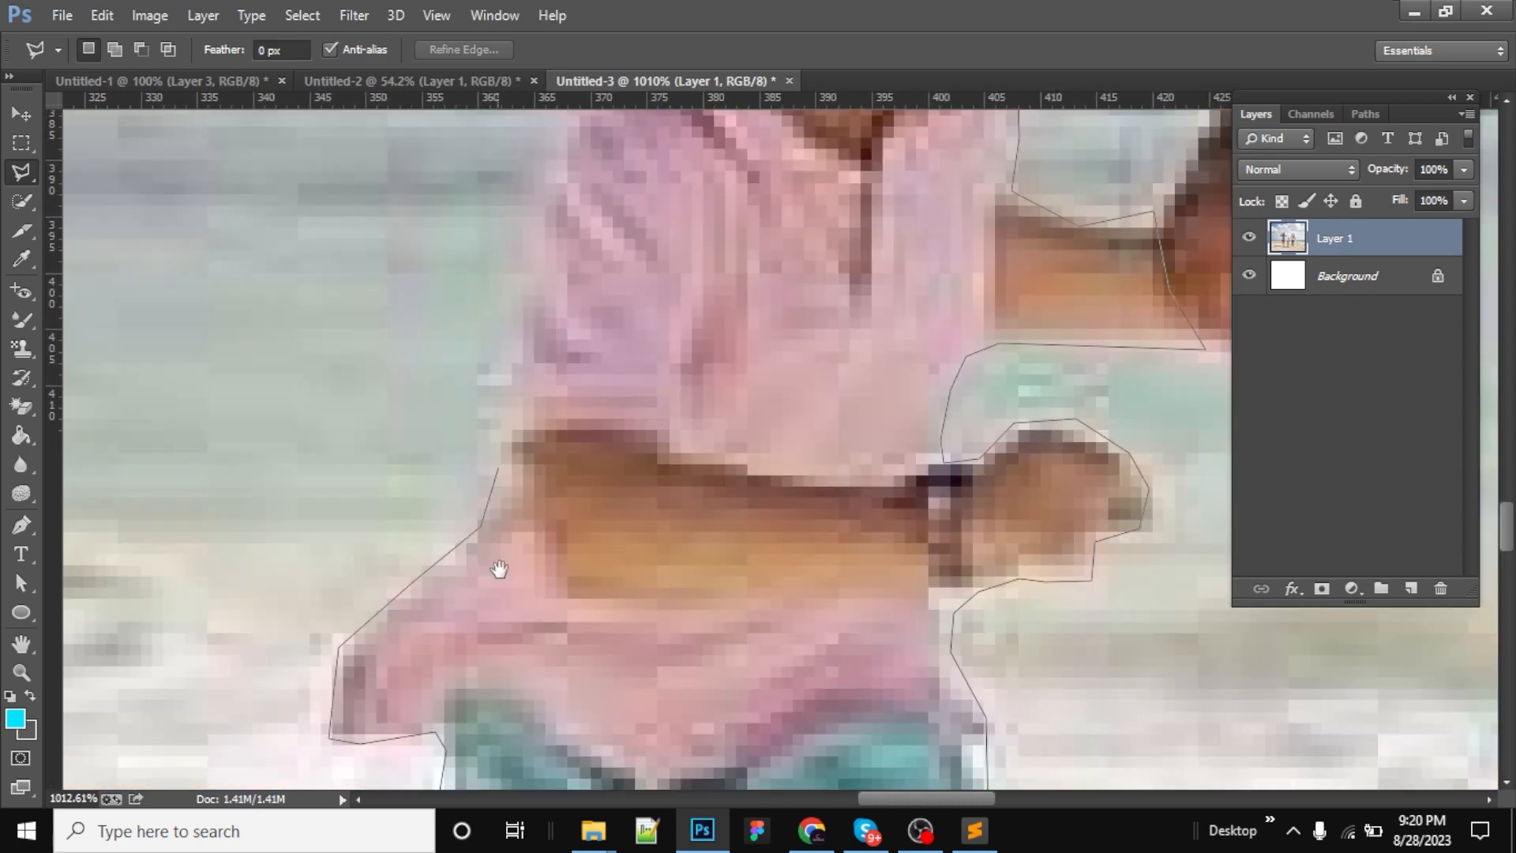
left_click(541, 179)
left_click_drag(527, 257, 485, 528)
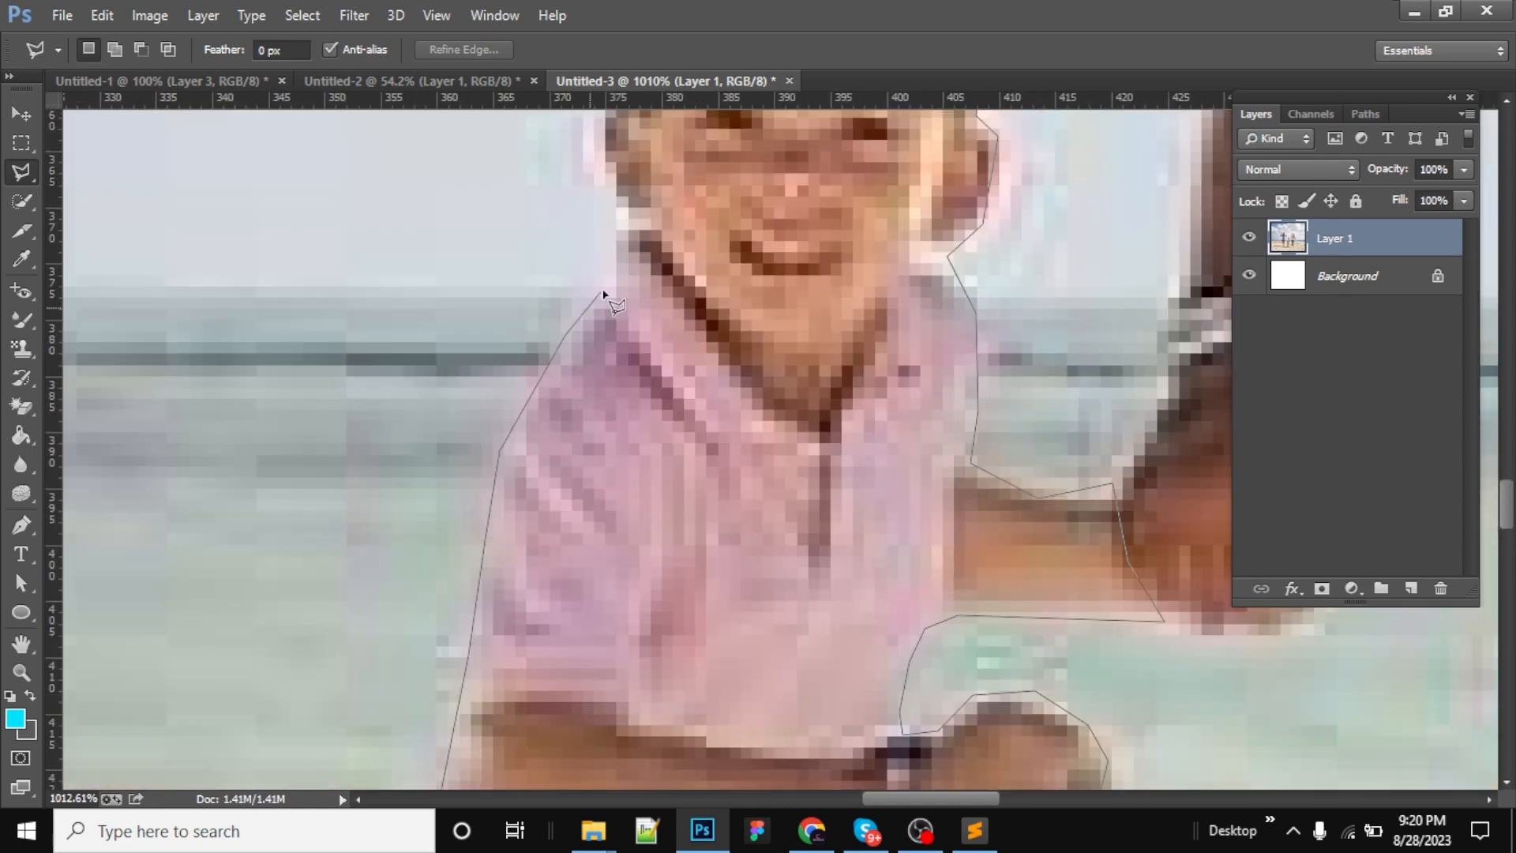
Outline the boy's neck and remaining ear, close the selection at its starting point and fit the picture to the screen.
left_click(616, 203)
left_click(584, 179)
left_click_drag(591, 131, 577, 383)
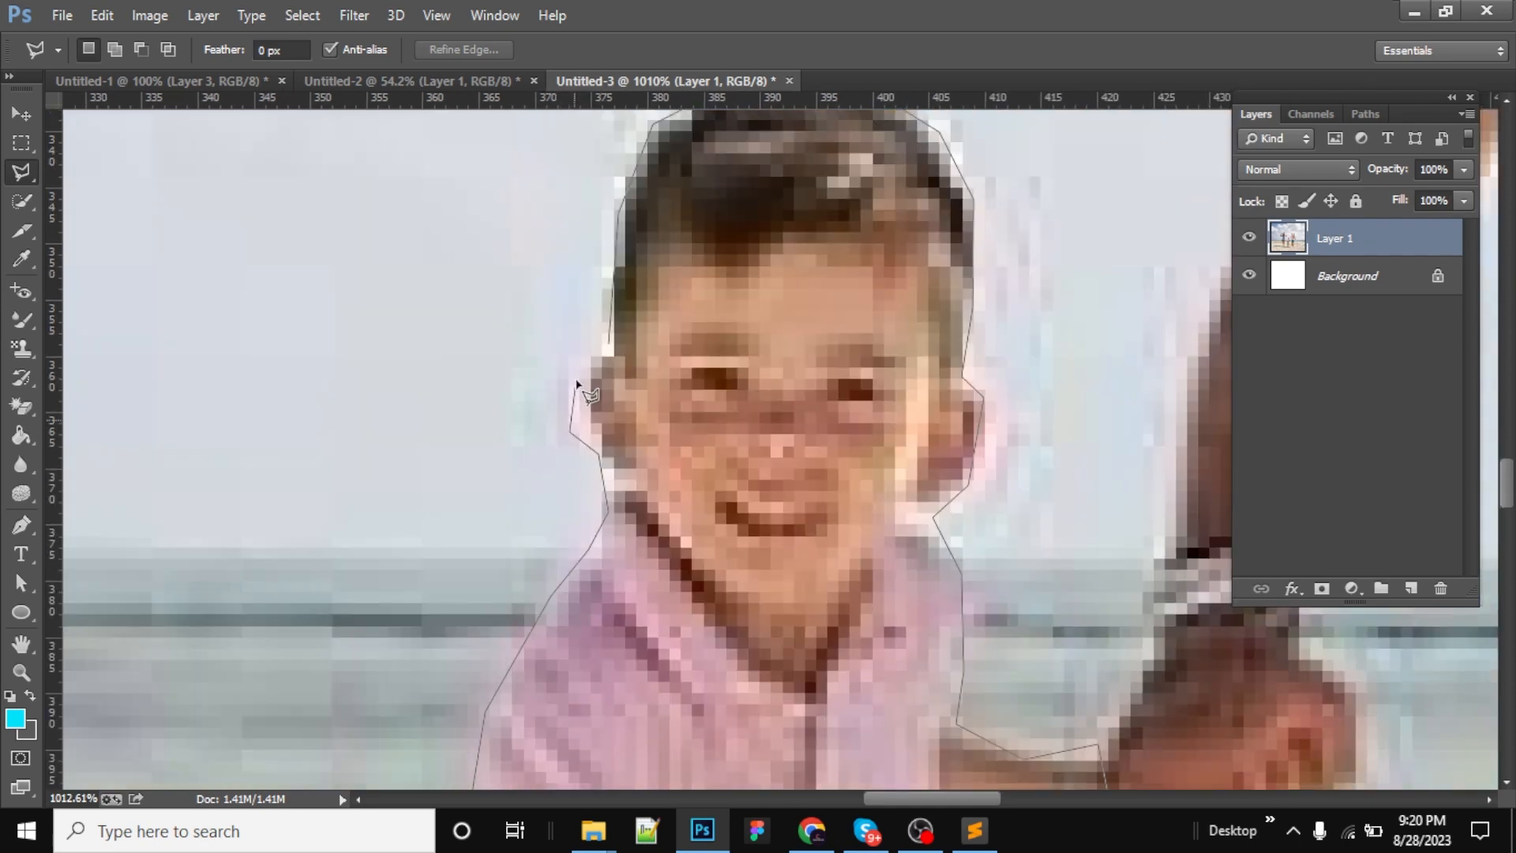
left_click(600, 354)
key("ctrl+0")
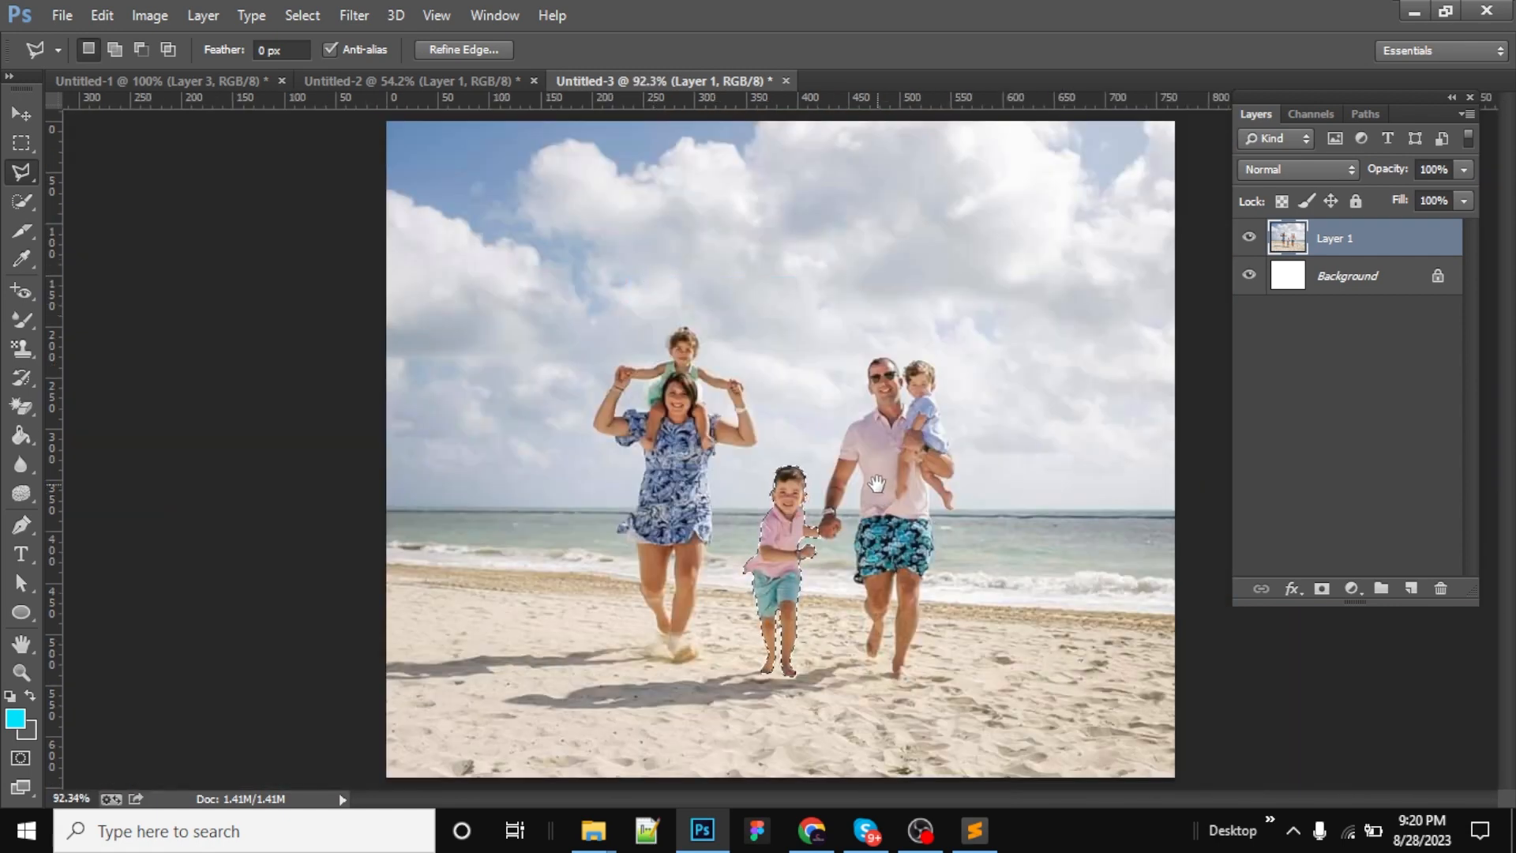
Copy the selected boy to a new layer.
scroll(800, 654, "up", 5)
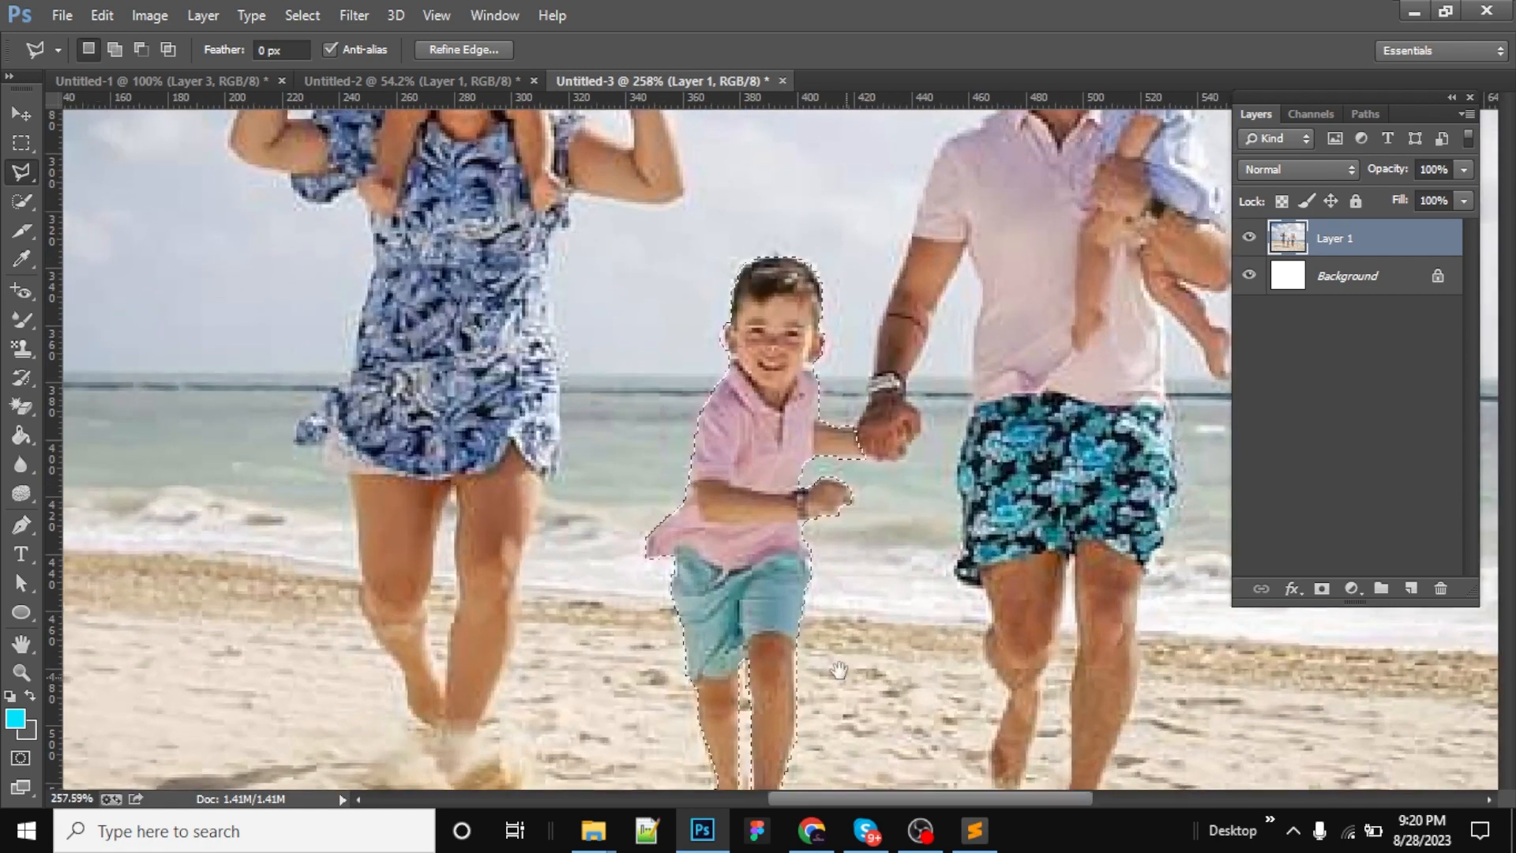
left_click_drag(877, 708, 854, 556)
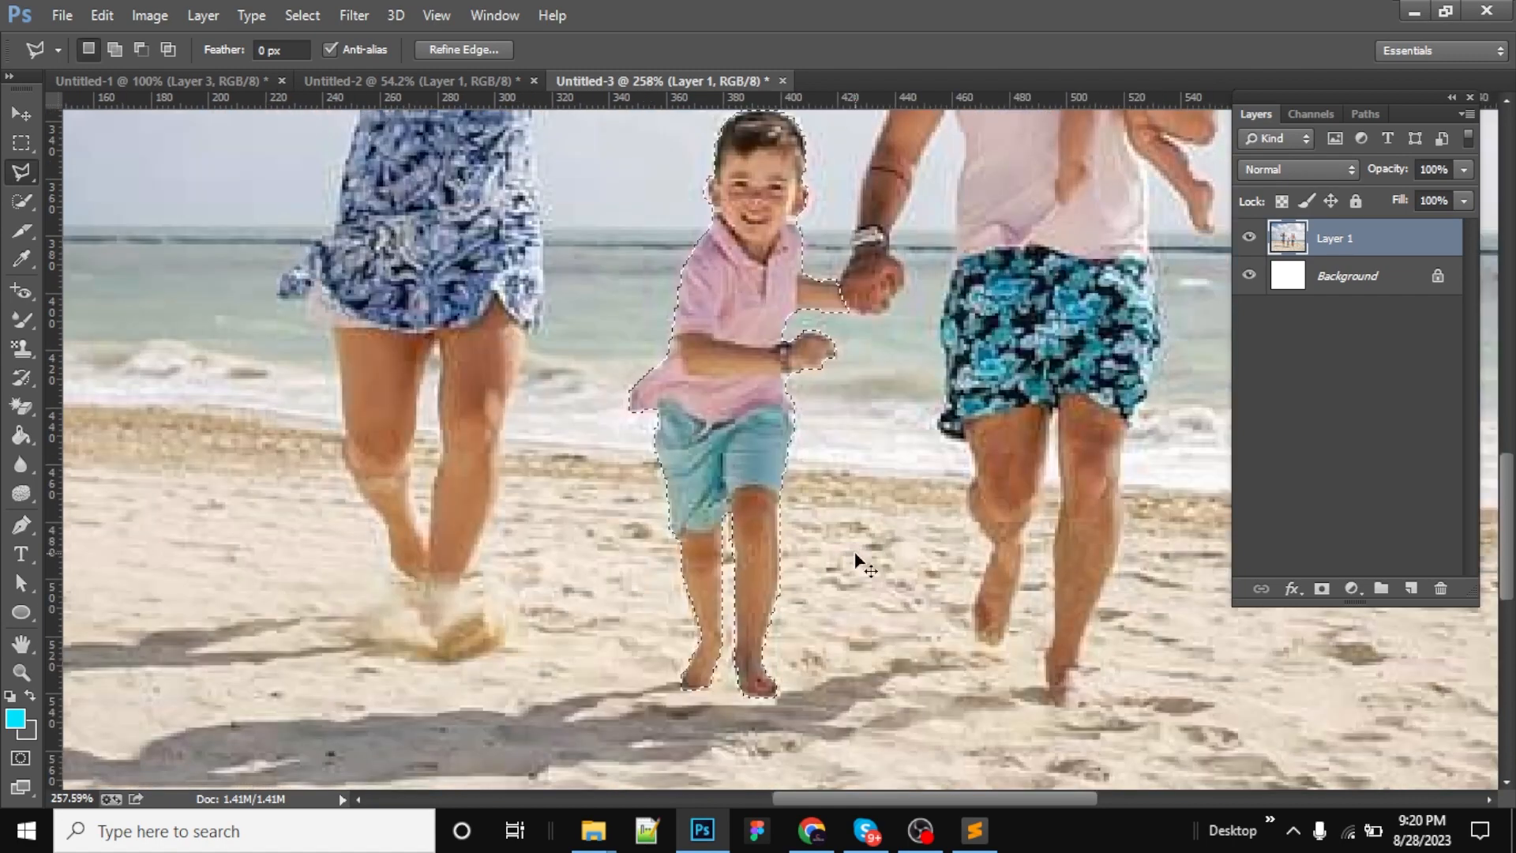
key("ctrl+j")
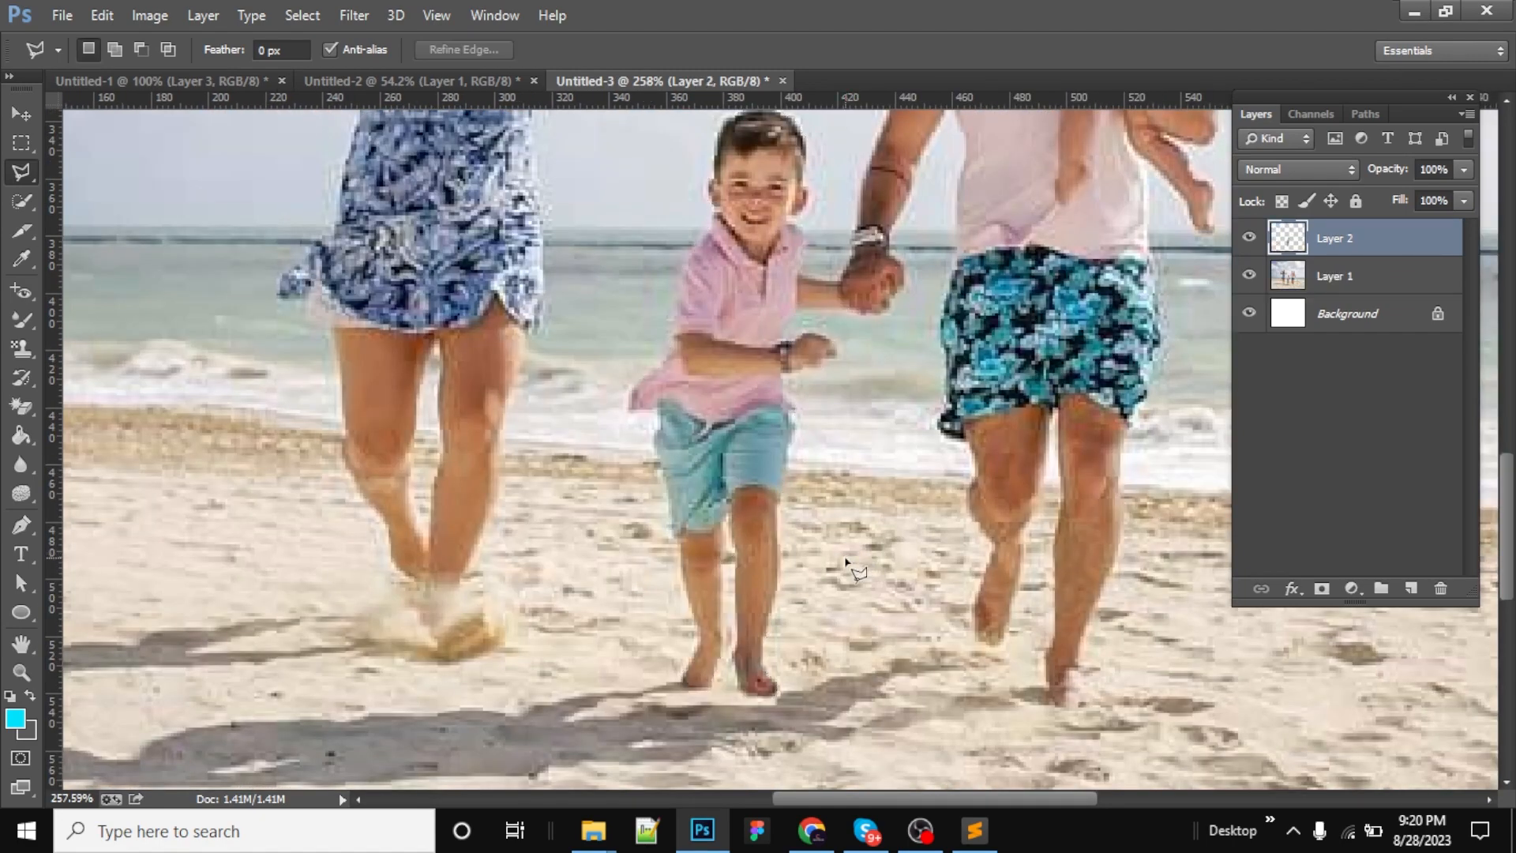
Move the copied boy across the picture to the other side of the woman, on the beach beside her.
key("v")
left_click_drag(744, 376, 148, 409)
left_click_drag(148, 404, 558, 367)
left_click_drag(521, 304, 607, 258)
right_click(774, 205)
left_click(883, 223)
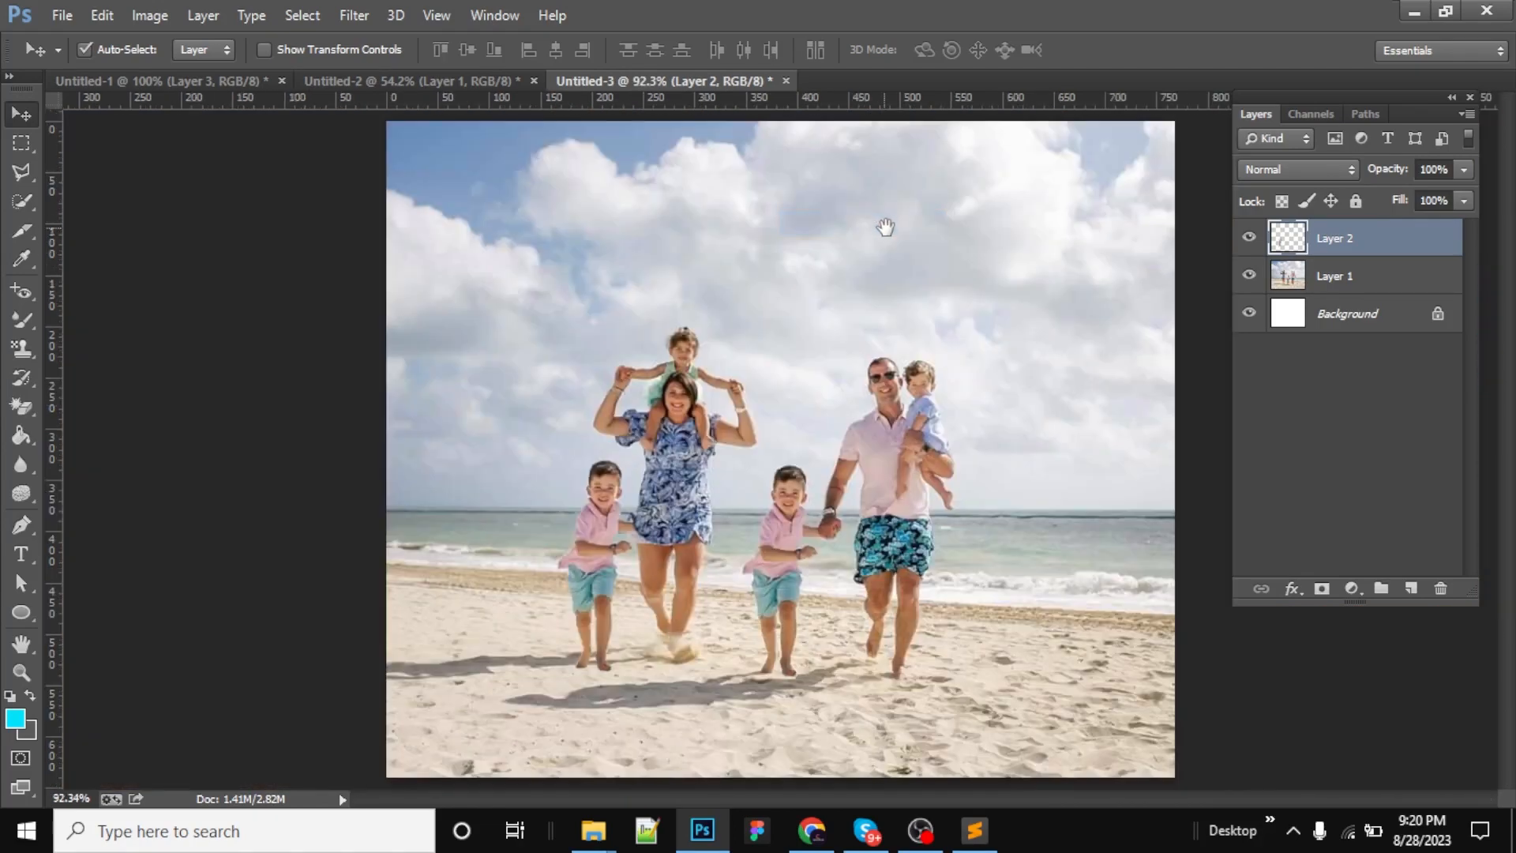
mouse_move(597, 553)
left_mouse_down()
mouse_move(562, 451)
mouse_move(592, 497)
mouse_move(594, 578)
mouse_move(600, 545)
left_mouse_up()
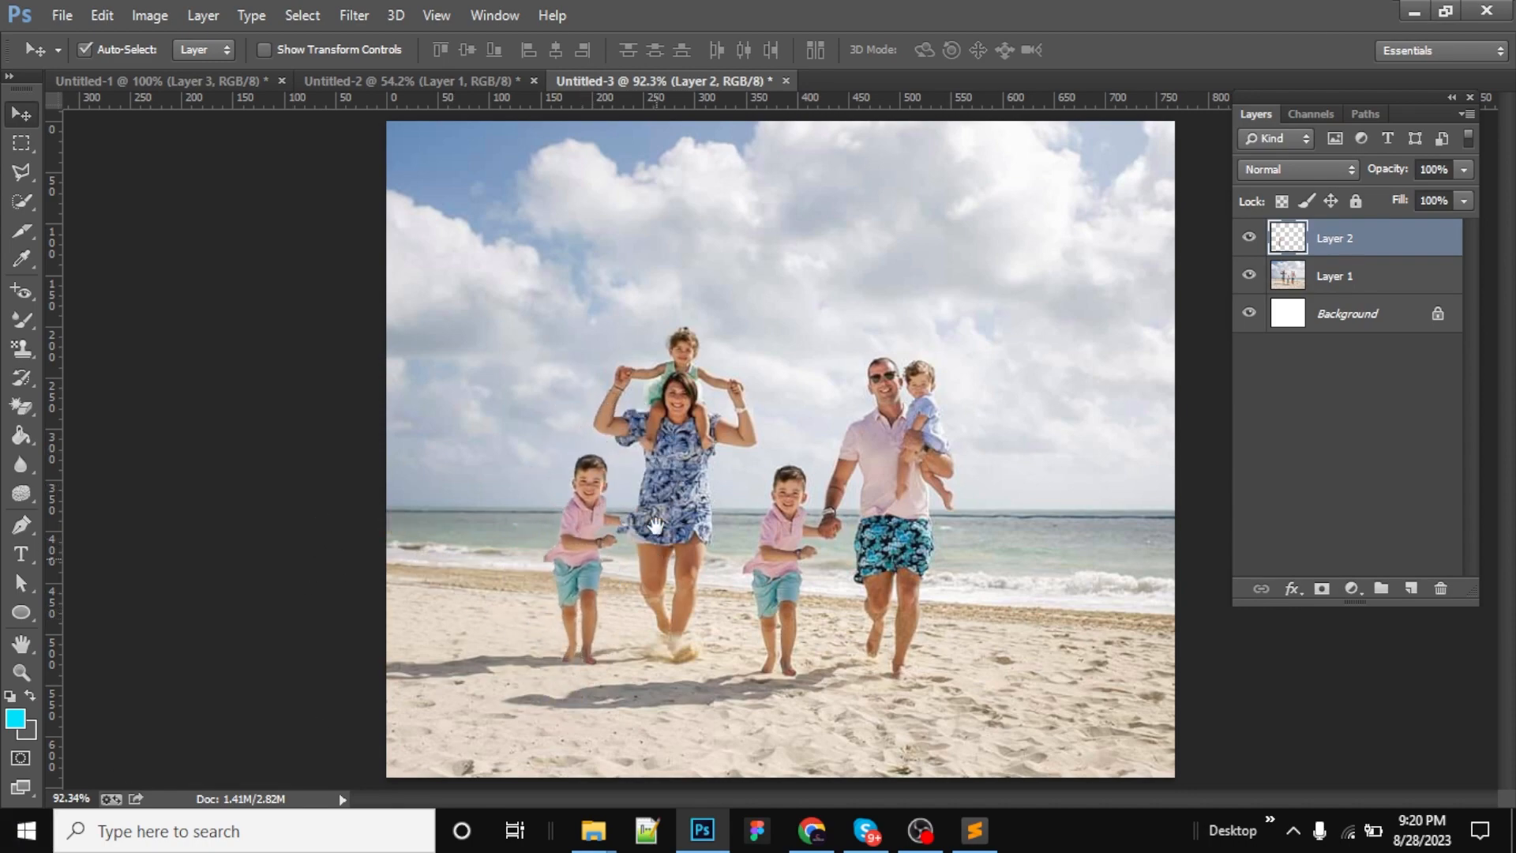
Erase the cut-off end of the copied boy's outstretched arm using the Eraser tool with a brush size of 40.
scroll(698, 511, "up", 5)
left_click_drag(483, 568, 430, 544)
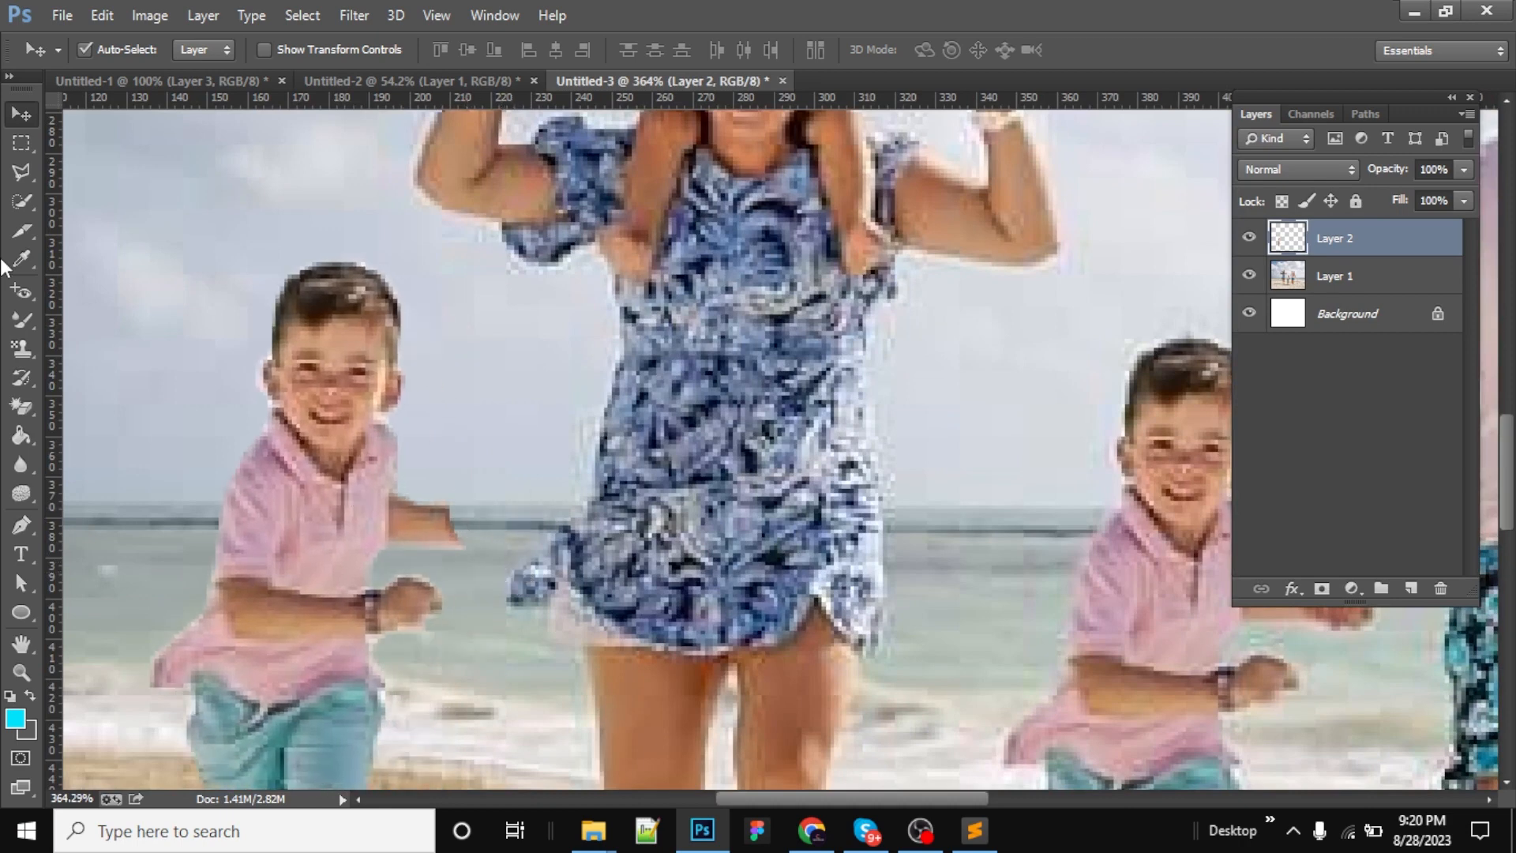
right_click(27, 409)
left_click(72, 402)
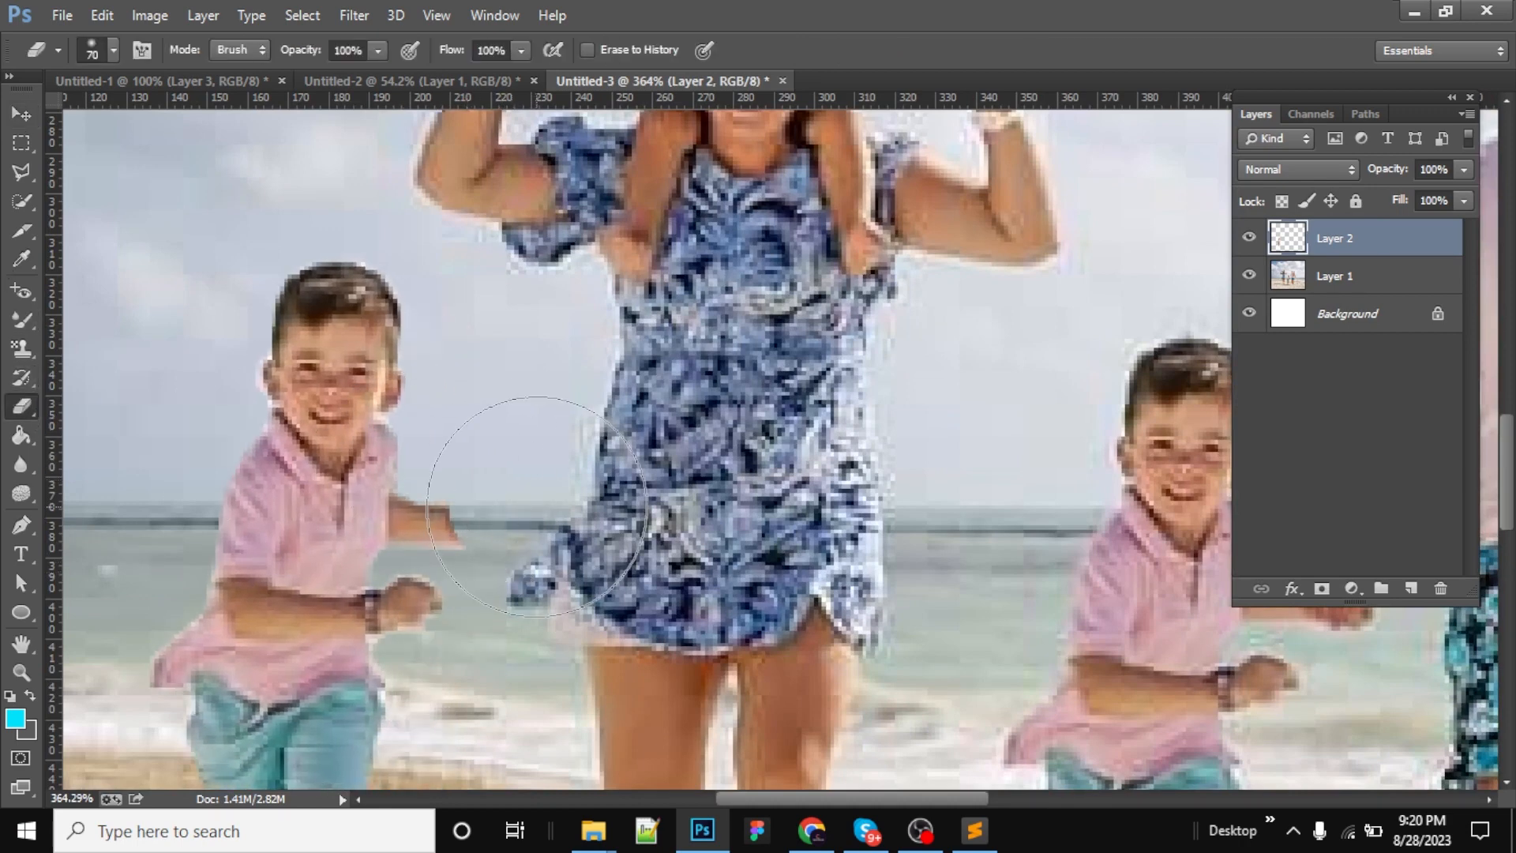
key("bracketleft")
key("bracketleft")
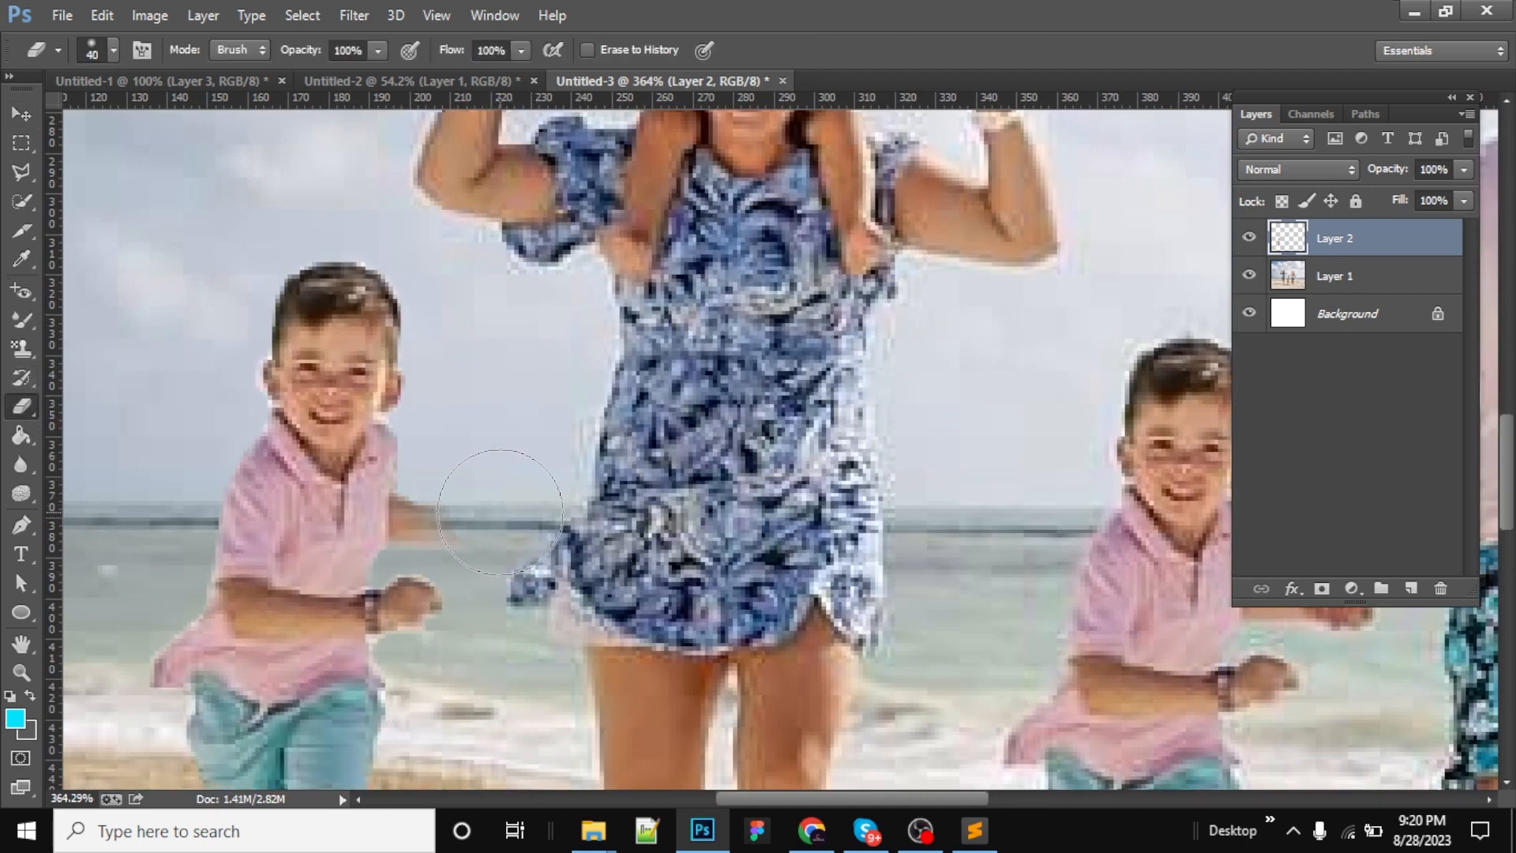
Fit the picture to the screen and reposition the copied boy farther from the woman and slightly higher on the beach.
key("v")
right_click(498, 443)
left_click(538, 453)
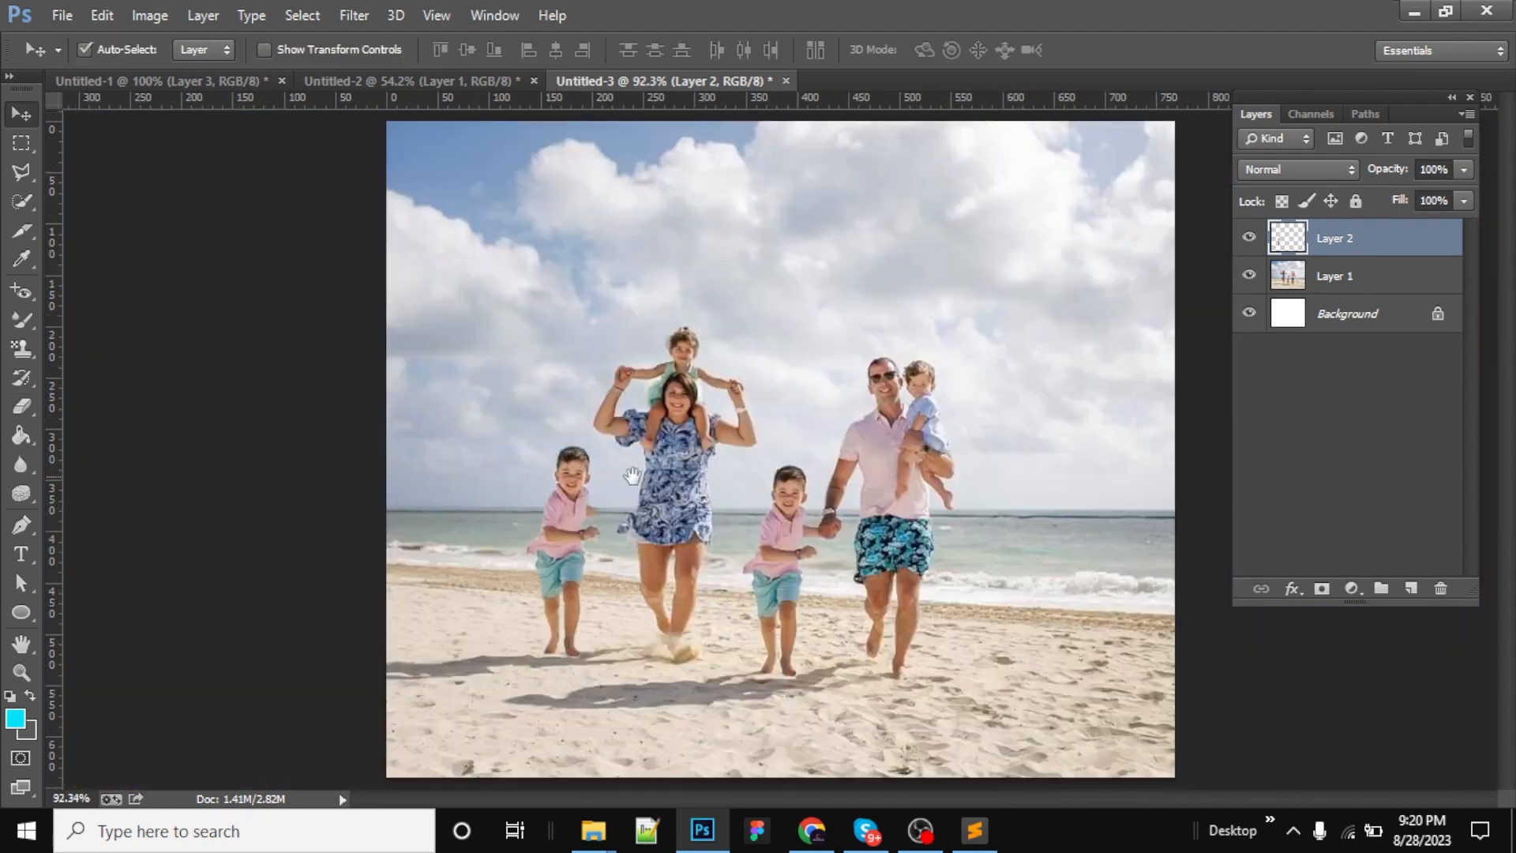
mouse_move(566, 523)
left_mouse_down()
mouse_move(566, 539)
mouse_move(547, 540)
mouse_move(453, 419)
mouse_move(498, 495)
mouse_move(582, 548)
left_mouse_up()
left_click_drag(511, 500, 532, 467)
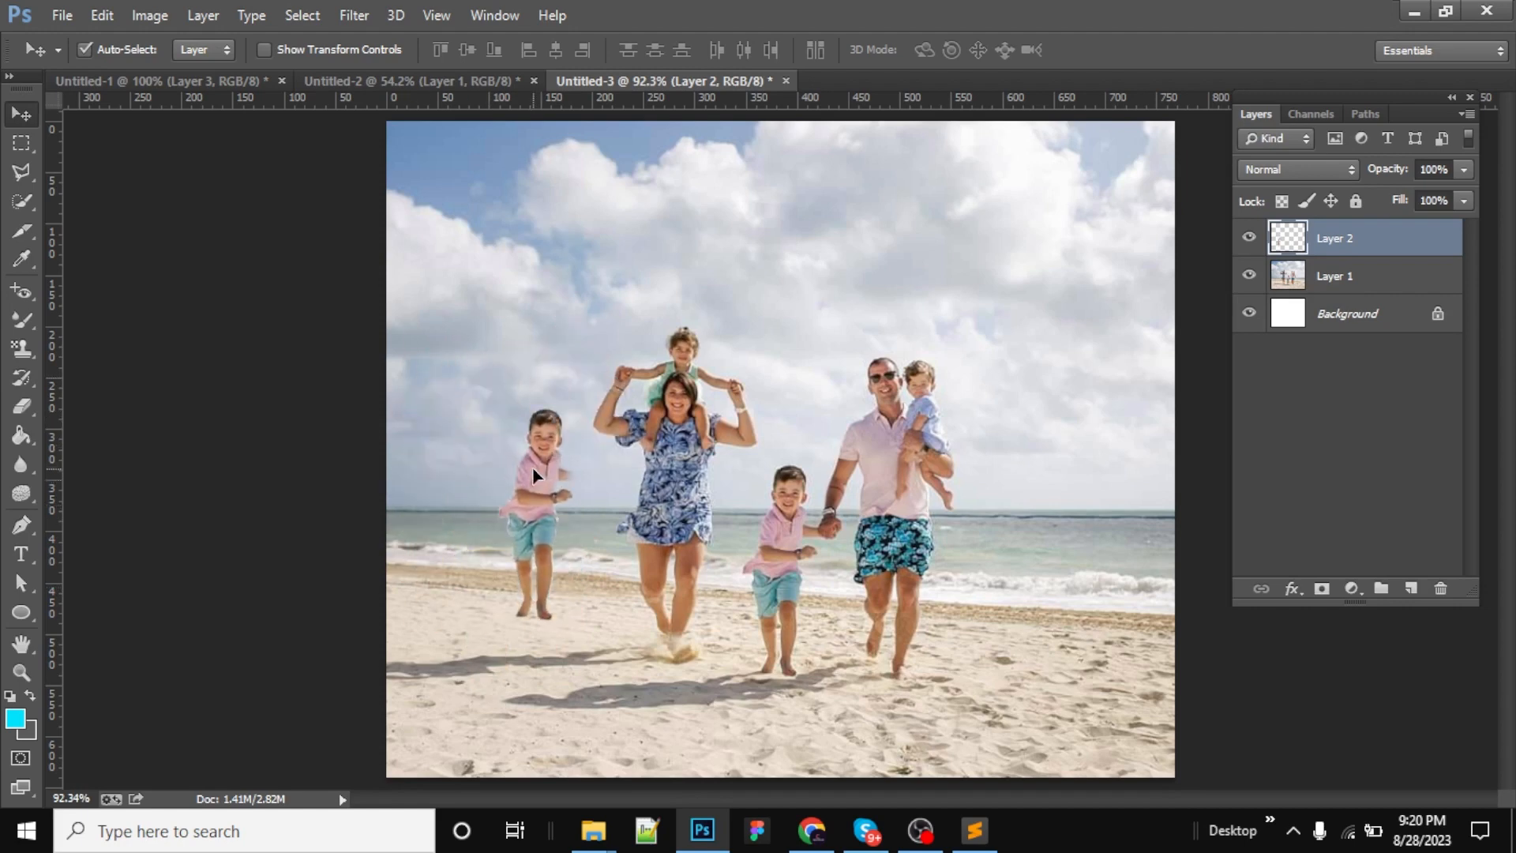
Try a freehand selection on the family picture with the Lasso tool and discard it.
left_click(25, 149)
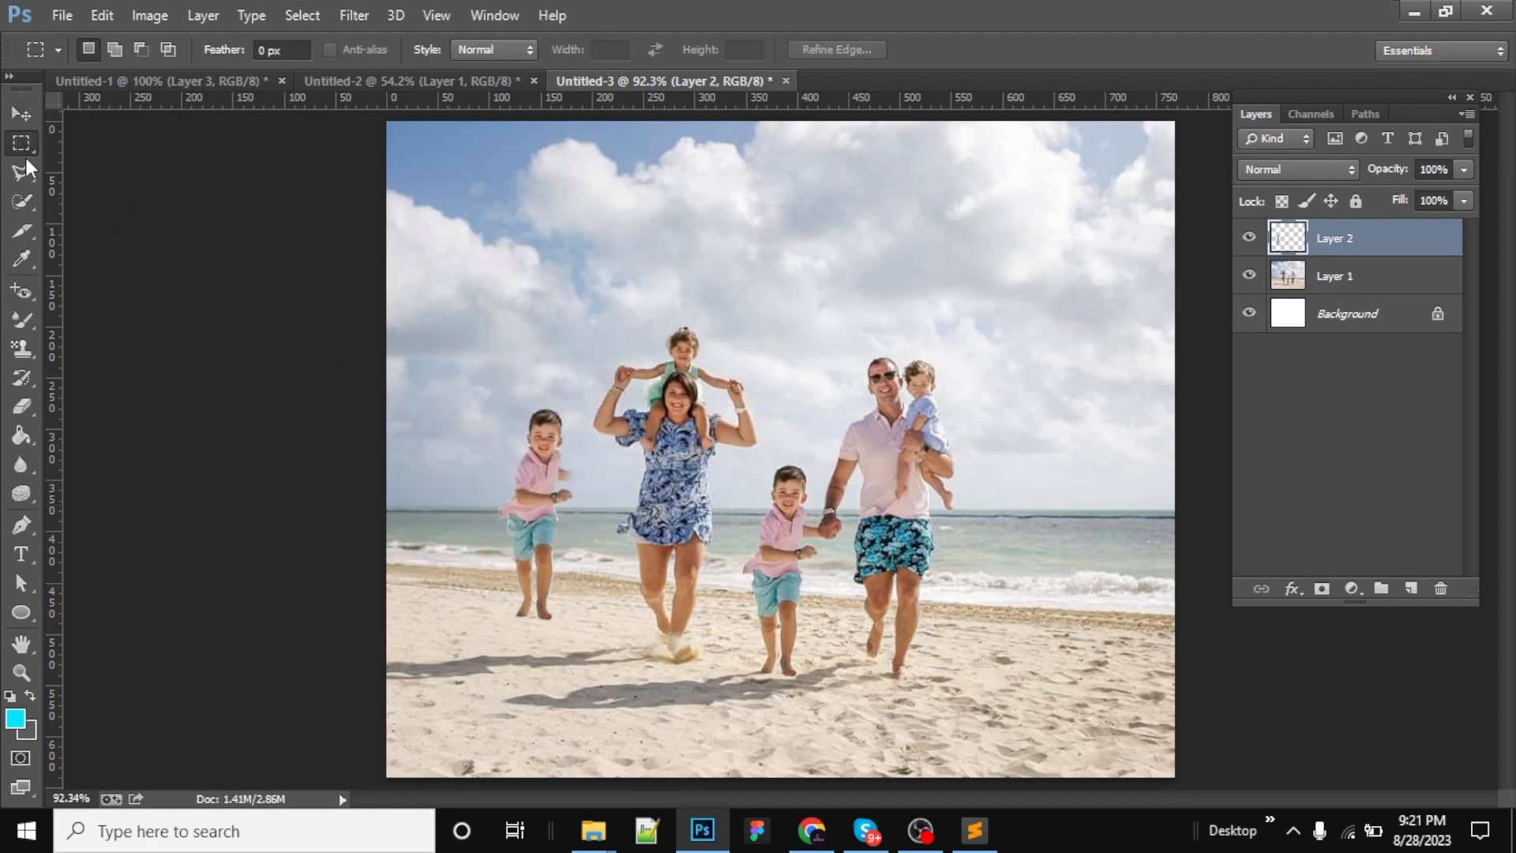
right_click(25, 169)
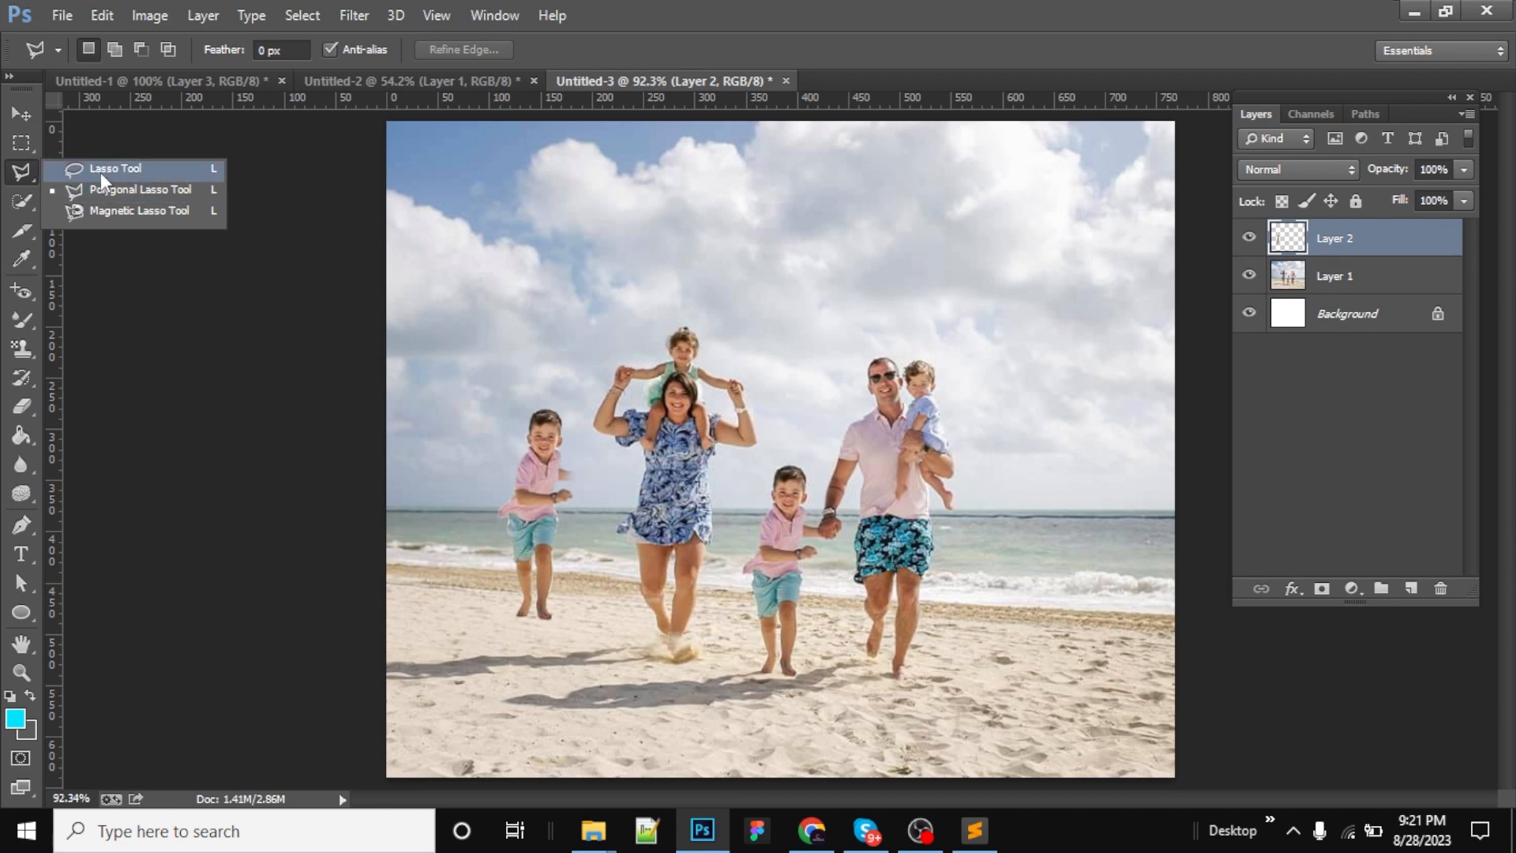
left_click(101, 171)
mouse_move(740, 230)
left_mouse_down()
mouse_move(860, 489)
mouse_move(696, 534)
mouse_move(711, 254)
mouse_move(736, 235)
left_mouse_up()
left_click(146, 140)
Try outlining the family point by point with the Polygonal Lasso tool and cancel the outline before closing it.
right_click(27, 167)
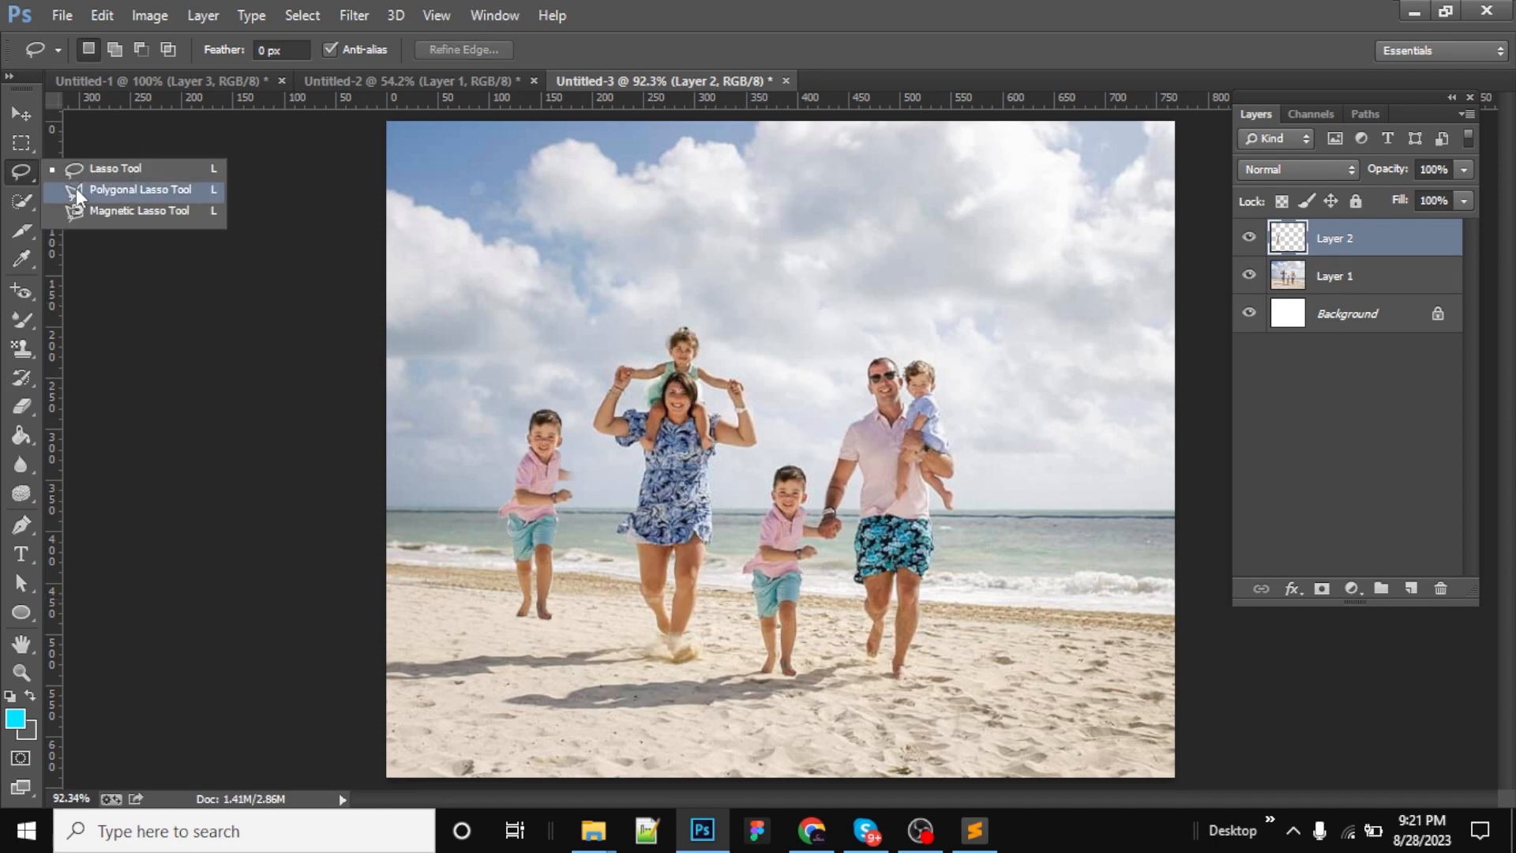
left_click(101, 196)
left_click(844, 201)
left_click(926, 212)
left_click(1027, 280)
left_click(1091, 407)
left_click(1066, 612)
left_click(1028, 672)
left_click(822, 701)
left_click(756, 702)
left_click(575, 646)
left_click(528, 465)
left_click(530, 349)
left_click(645, 204)
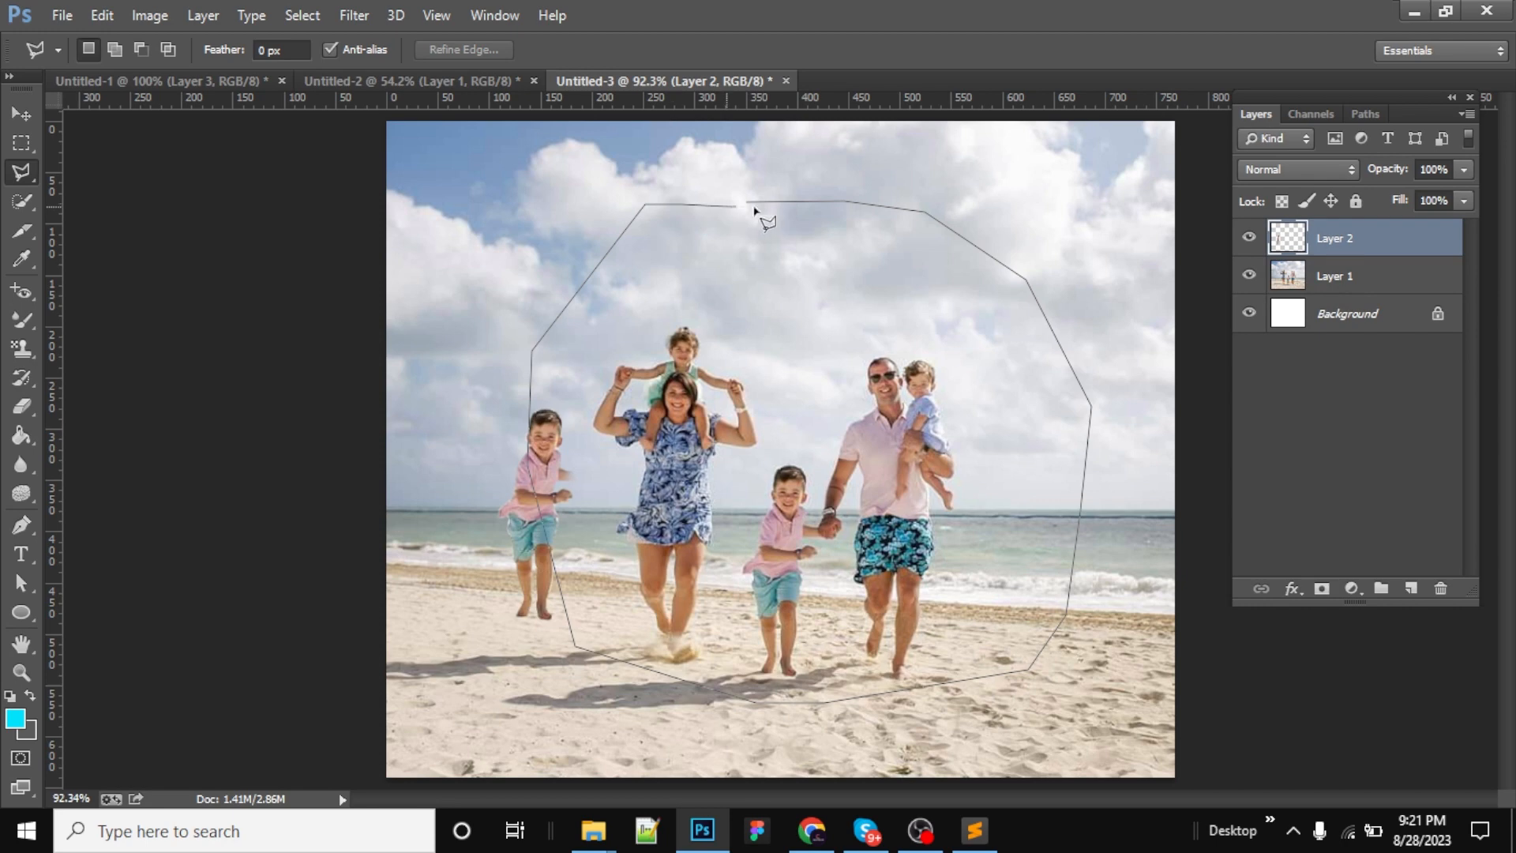
key("Escape")
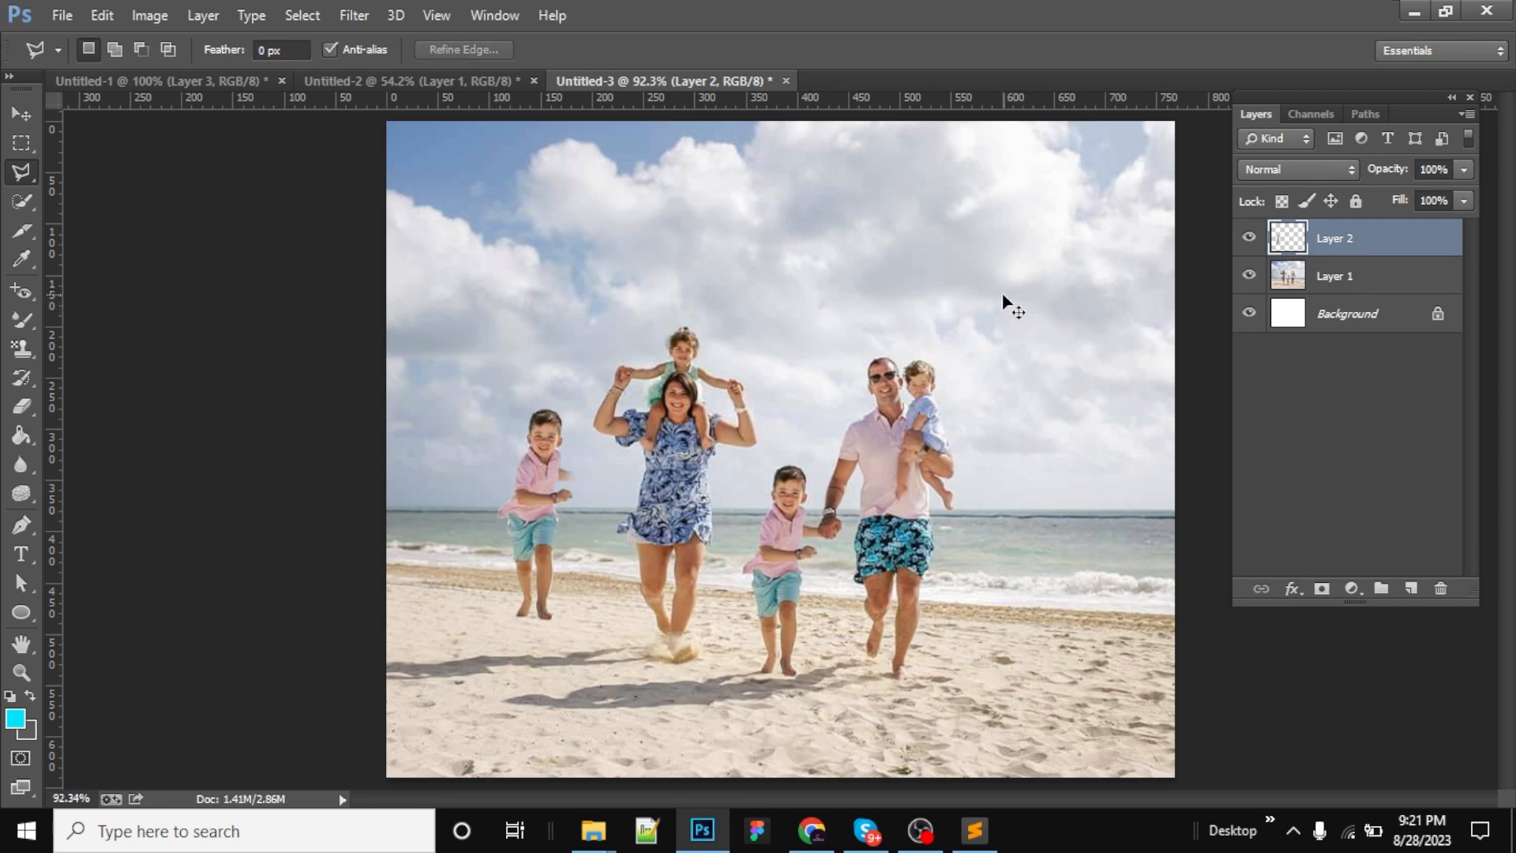
On Layer 1, start a Magnetic Lasso outline along the arms and head of the child on the woman's shoulders.
right_click(25, 178)
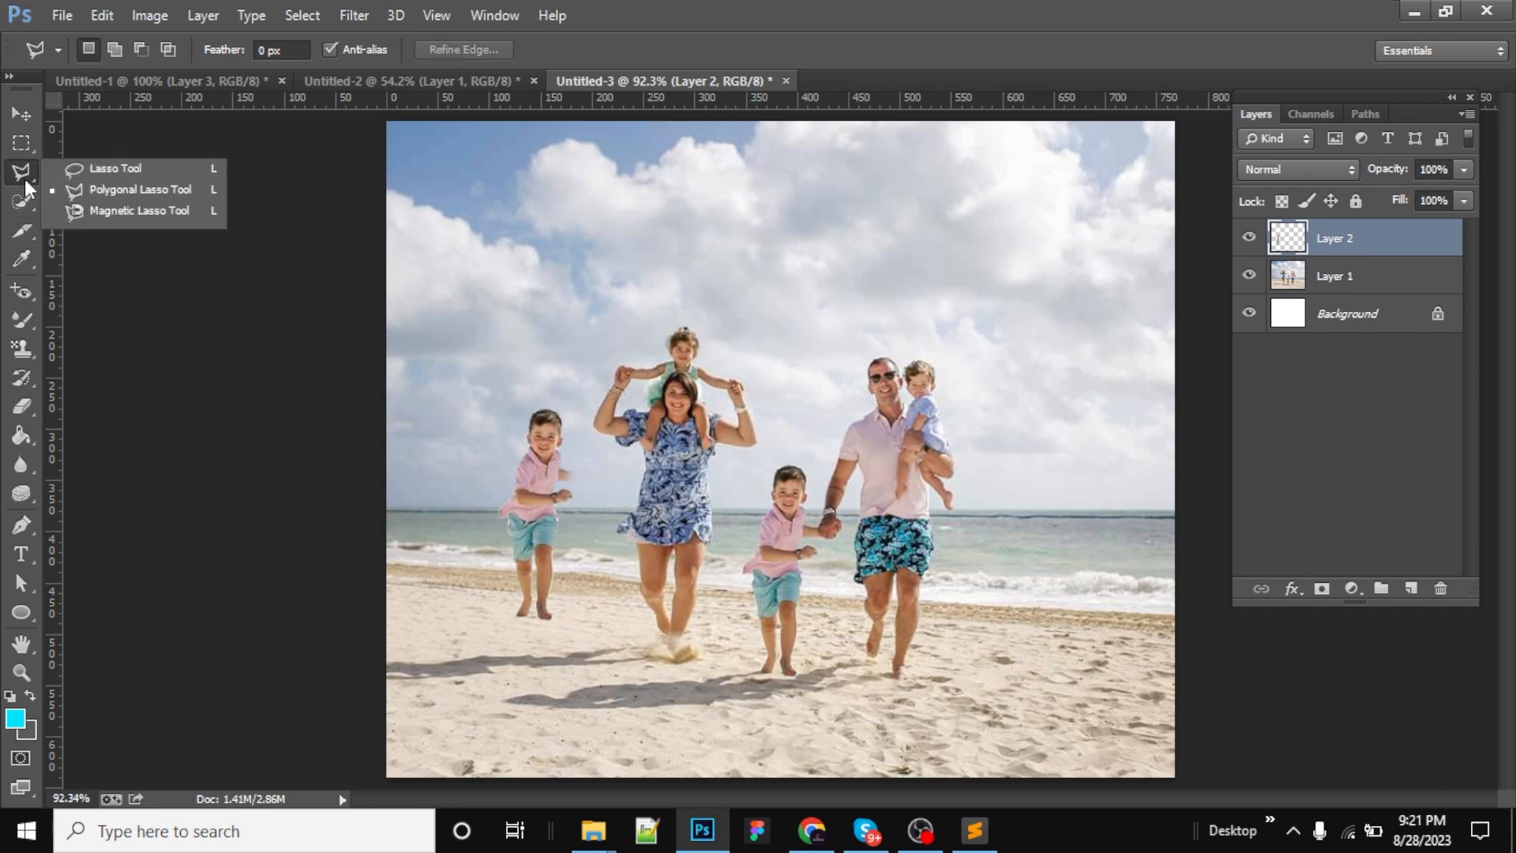
left_click(98, 215)
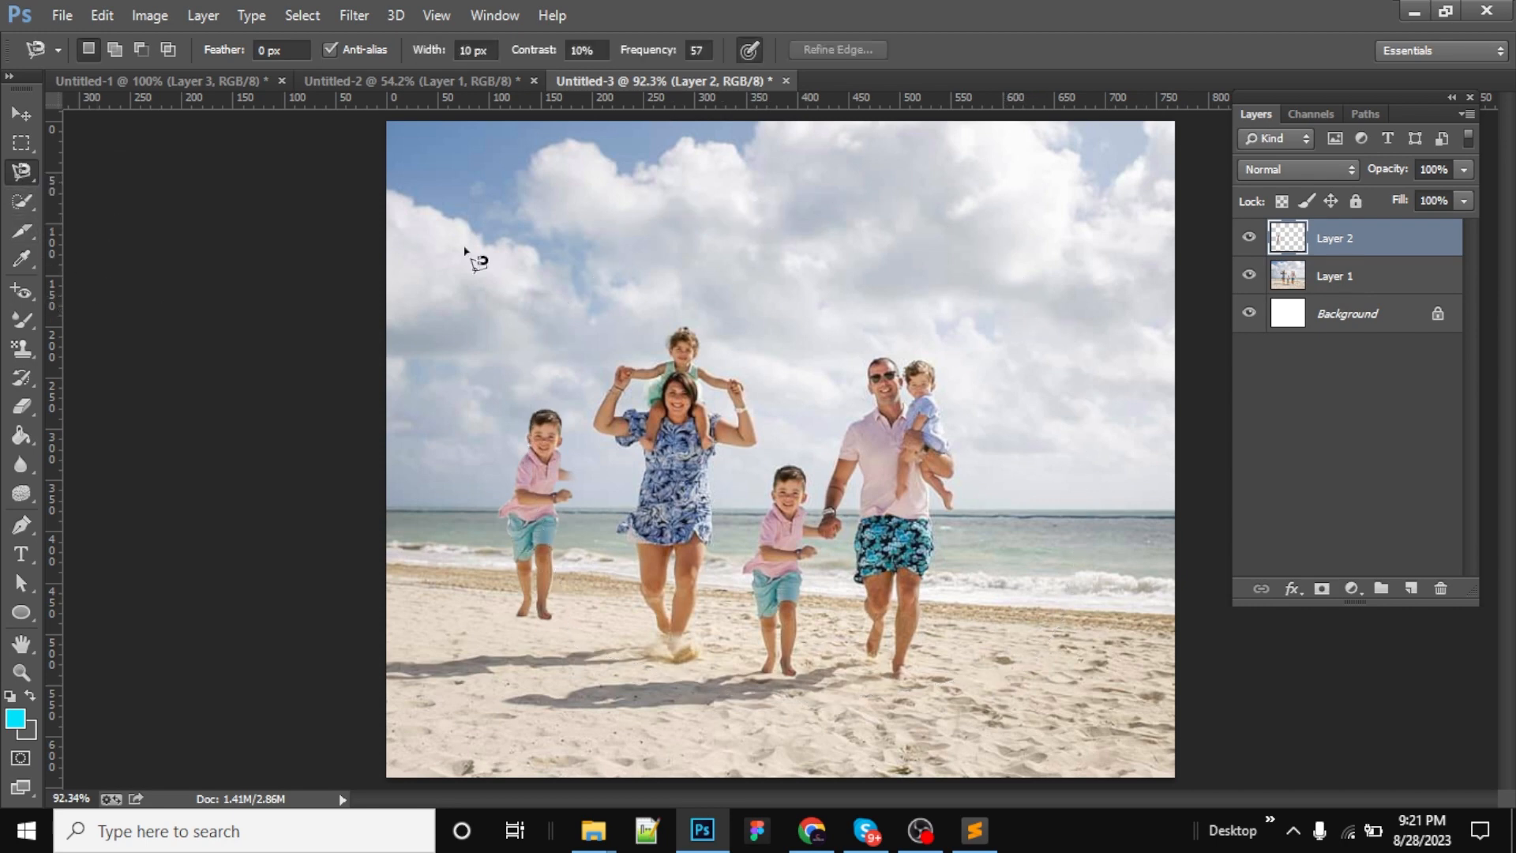
left_click(1340, 274)
mouse_move(614, 419)
left_mouse_down()
mouse_move(850, 304)
mouse_move(622, 541)
left_mouse_up()
left_click(548, 399)
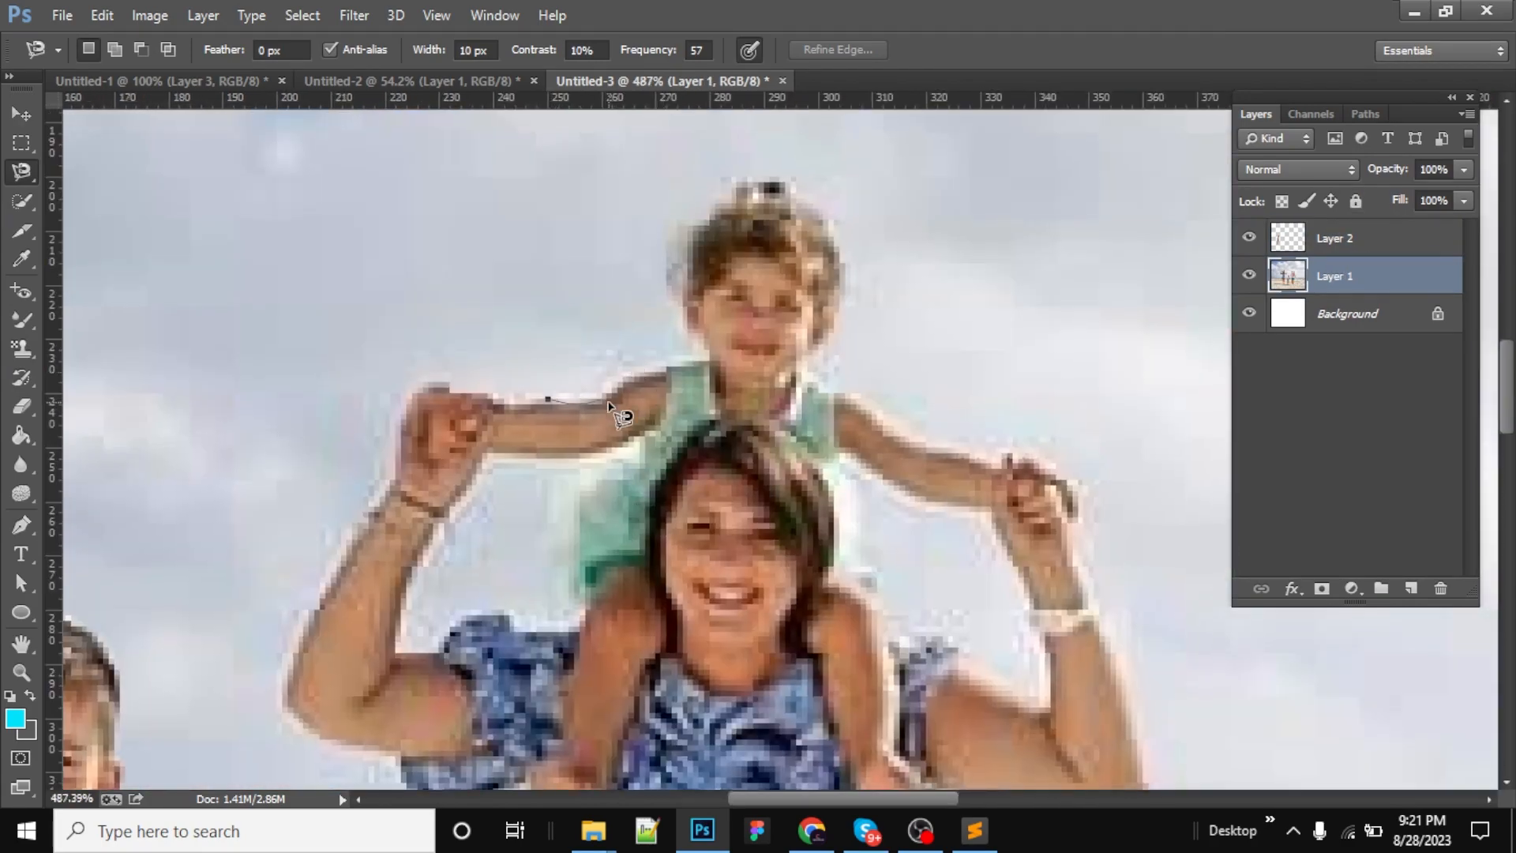
left_click(704, 356)
left_click(727, 199)
left_click(814, 200)
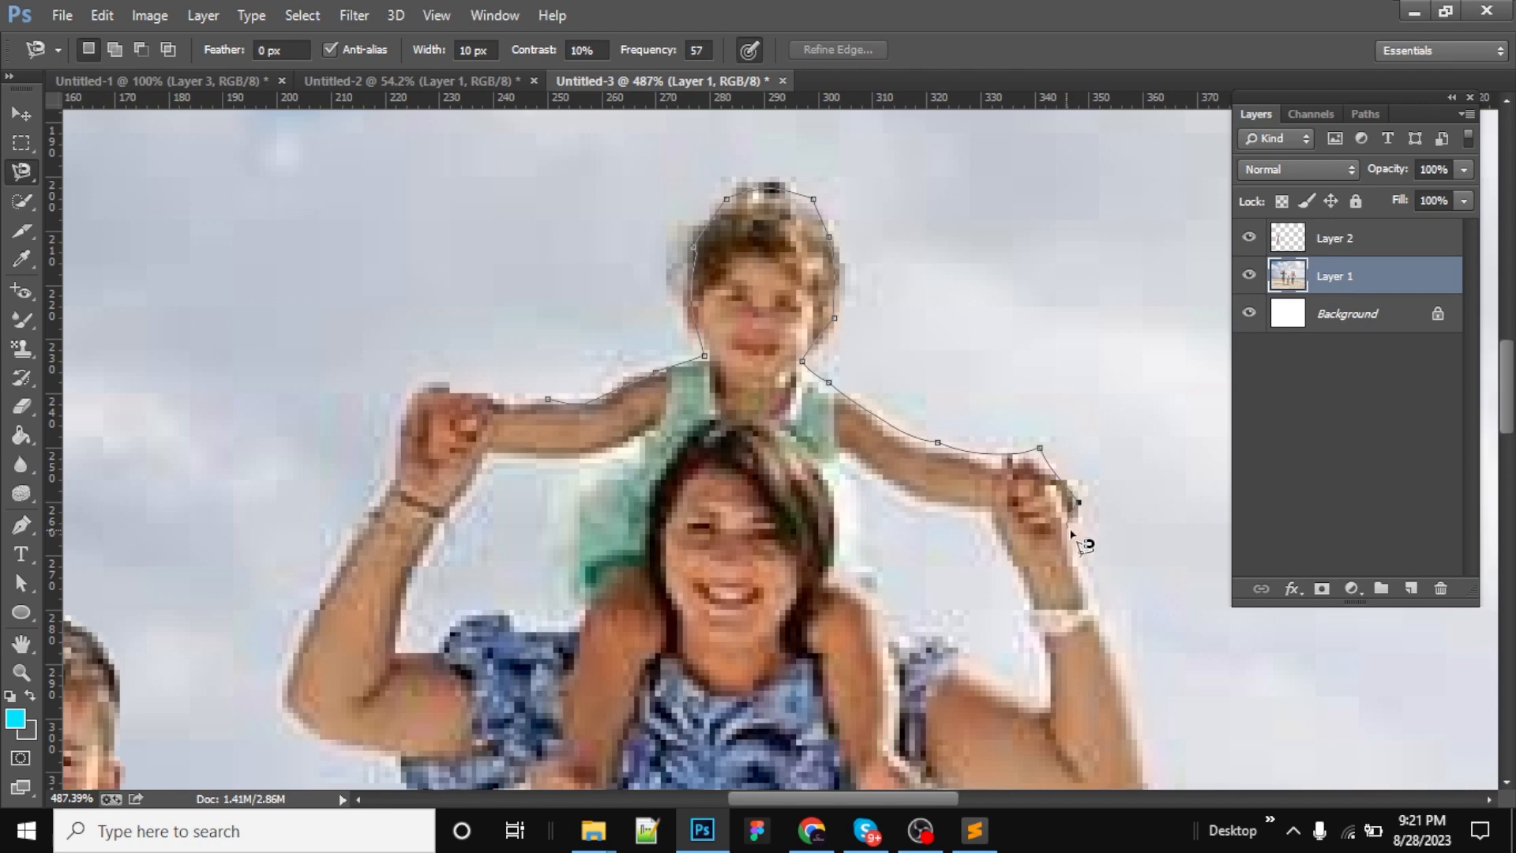
Continue the Magnetic Lasso outline down the woman's arm, dress and legs and close it into a selection.
left_click_drag(1082, 609, 961, 365)
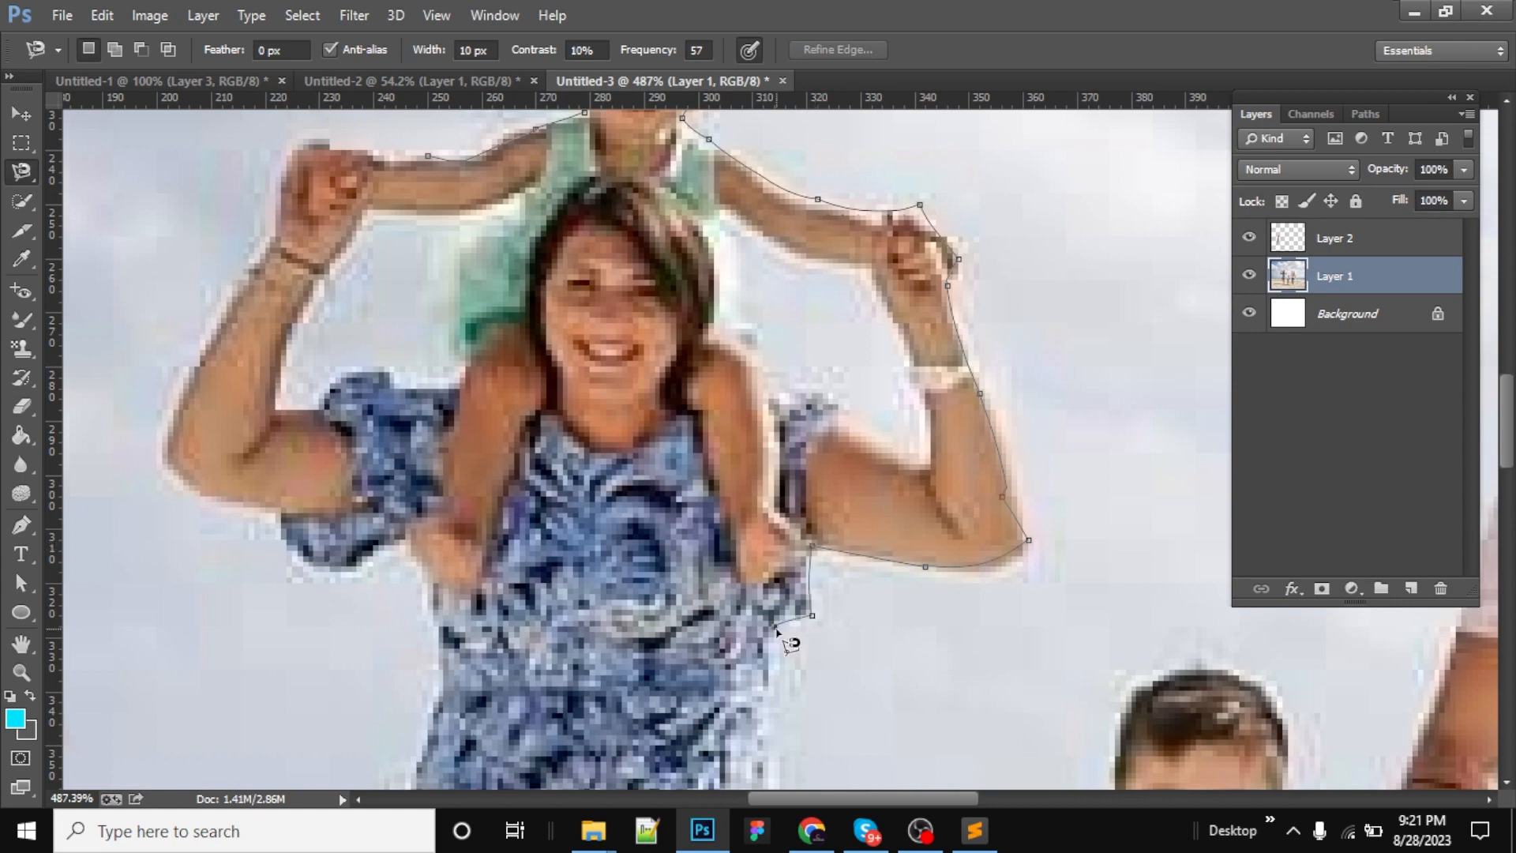
left_click_drag(778, 655, 796, 310)
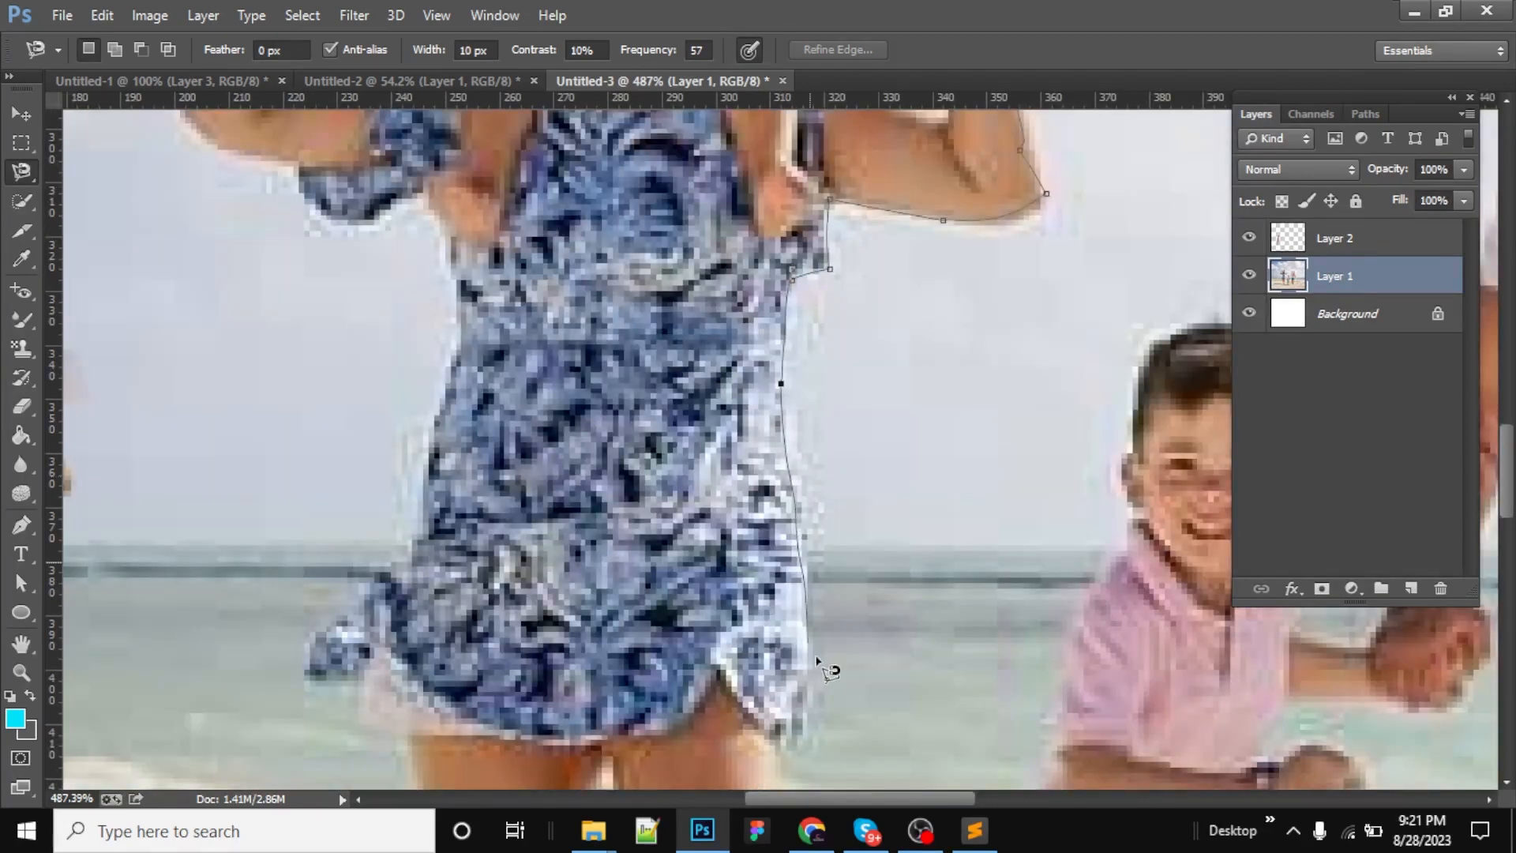
left_click_drag(812, 732, 801, 531)
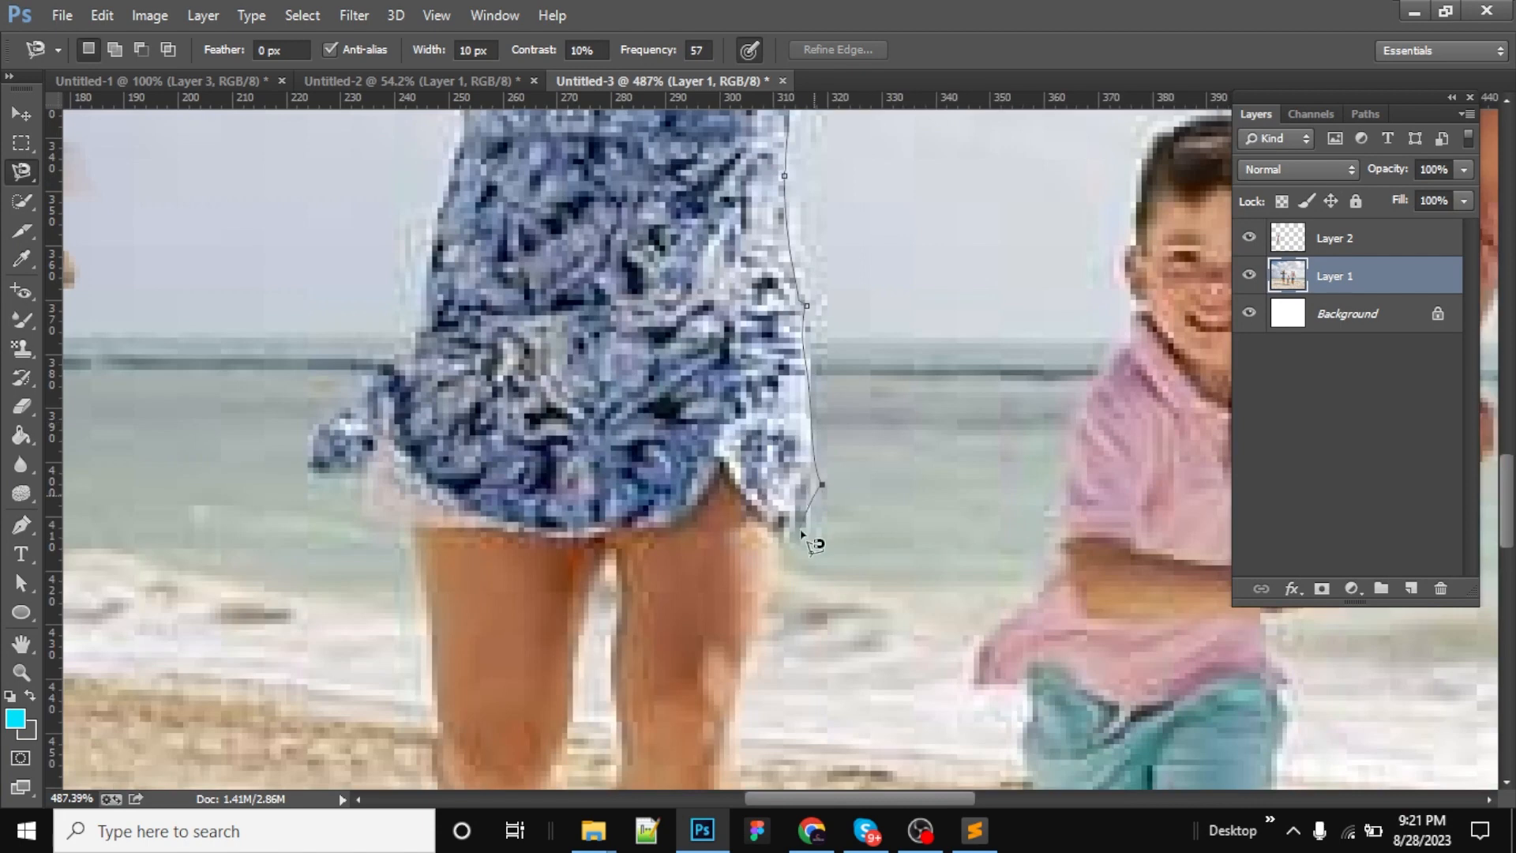
mouse_move(753, 585)
left_mouse_down()
mouse_move(790, 331)
mouse_move(765, 626)
mouse_move(728, 737)
mouse_move(698, 773)
mouse_move(616, 779)
mouse_move(569, 720)
mouse_move(474, 474)
mouse_move(453, 158)
left_mouse_up()
key("Return")
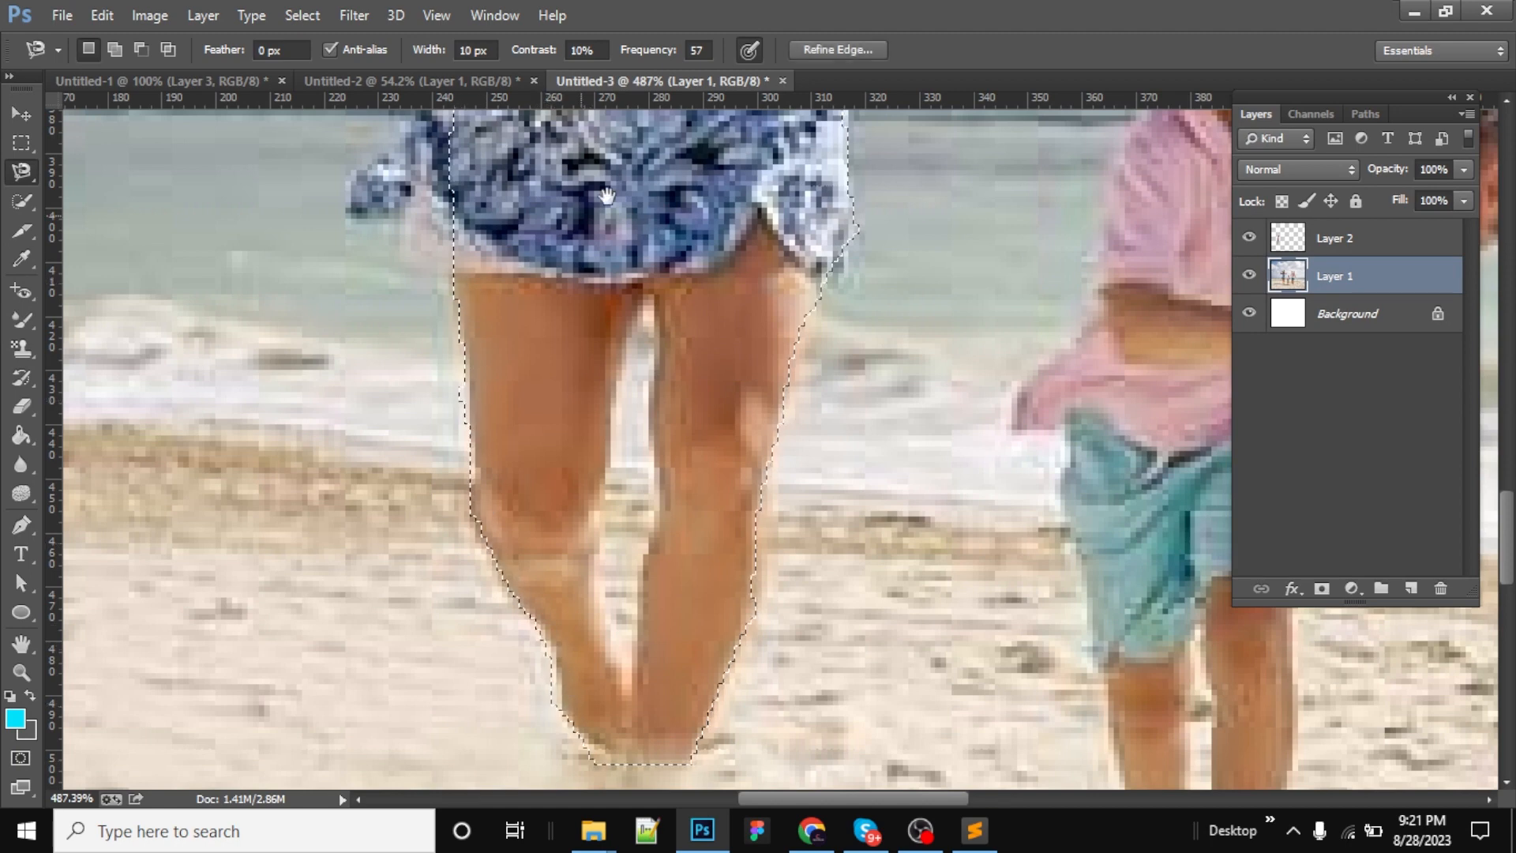
Fit the picture to the screen, clear the selection around the woman and child, and return to the Move tool.
key("ctrl+0")
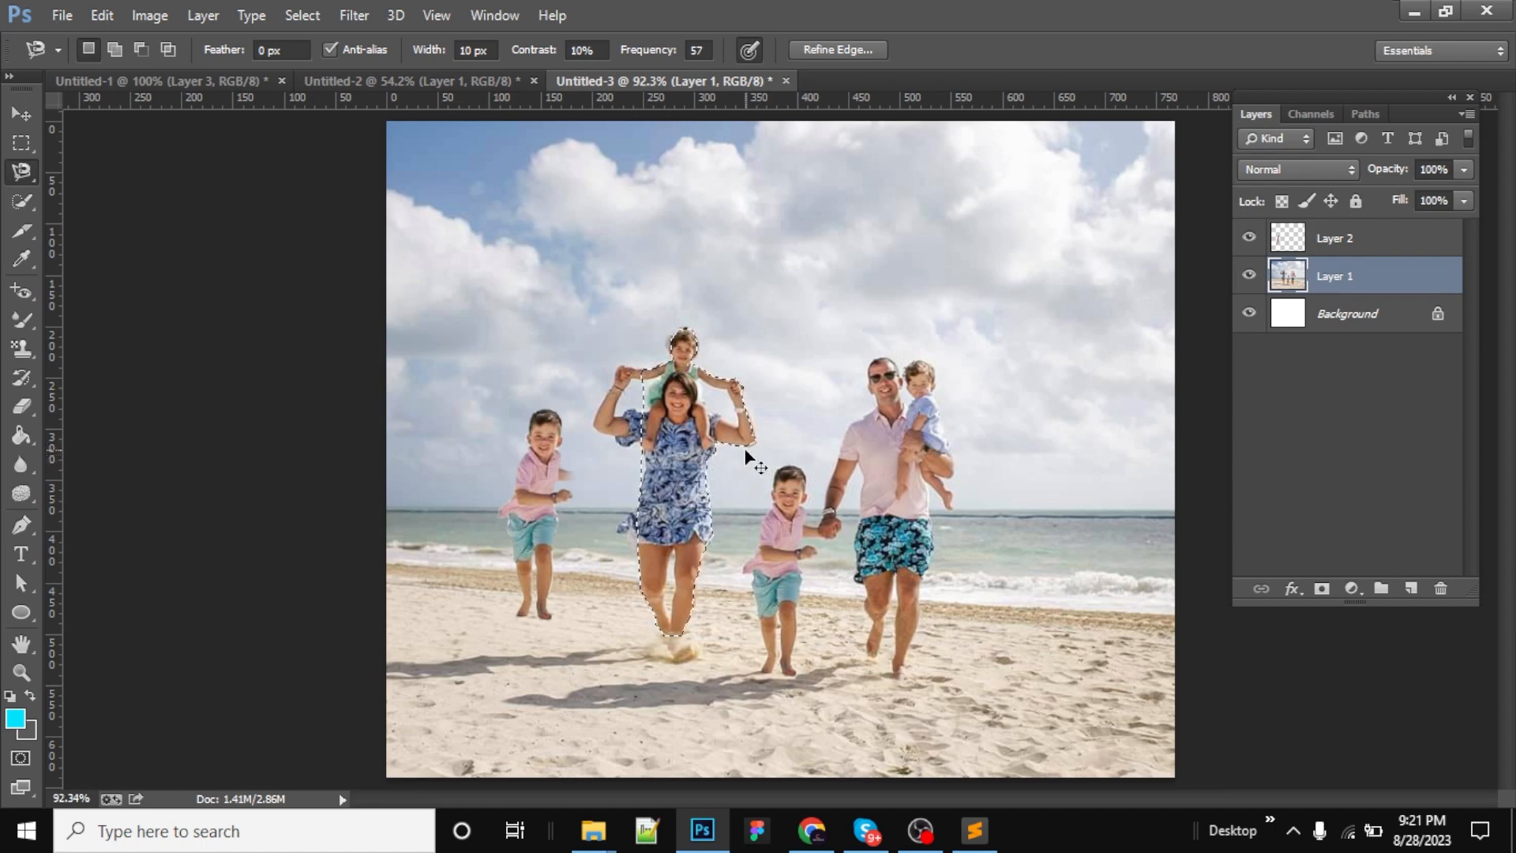
key("ctrl+d")
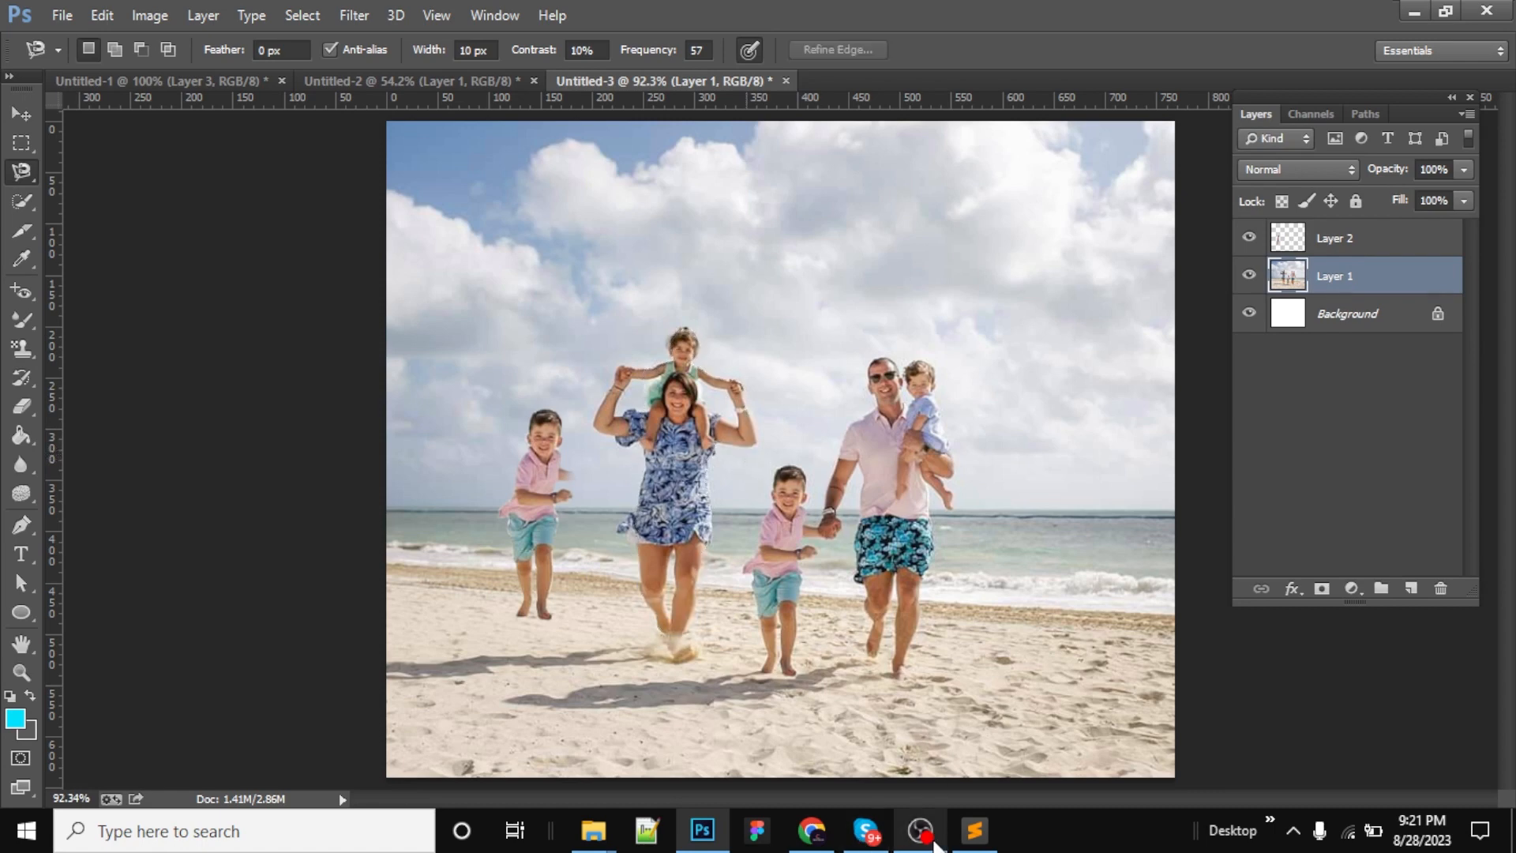
key("v")
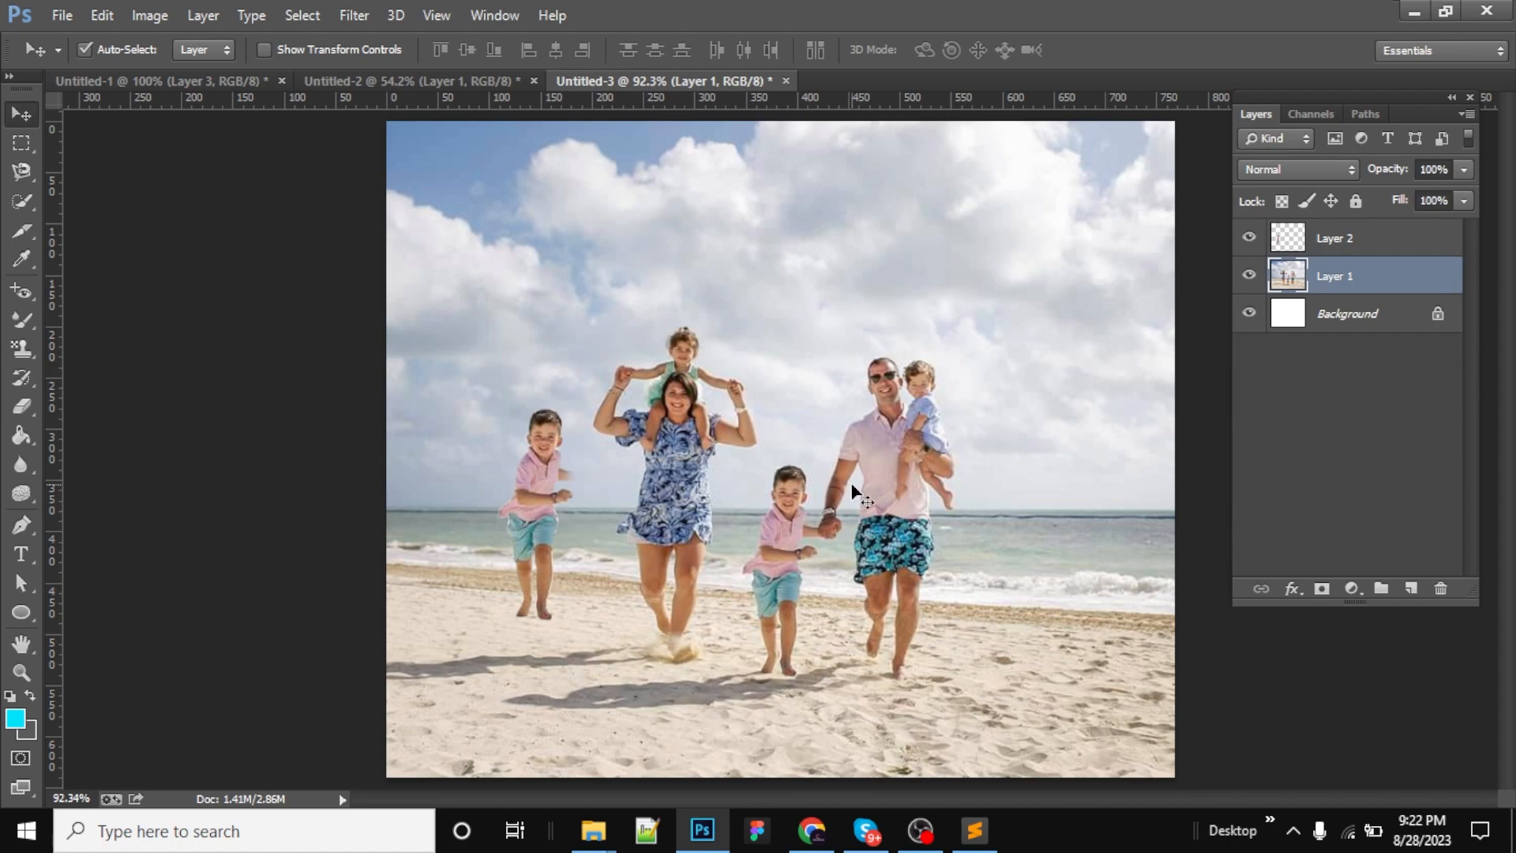
Switch to Chrome and copy the Unsplash image of the family sitting by a sofa from the image search results.
left_click(811, 830)
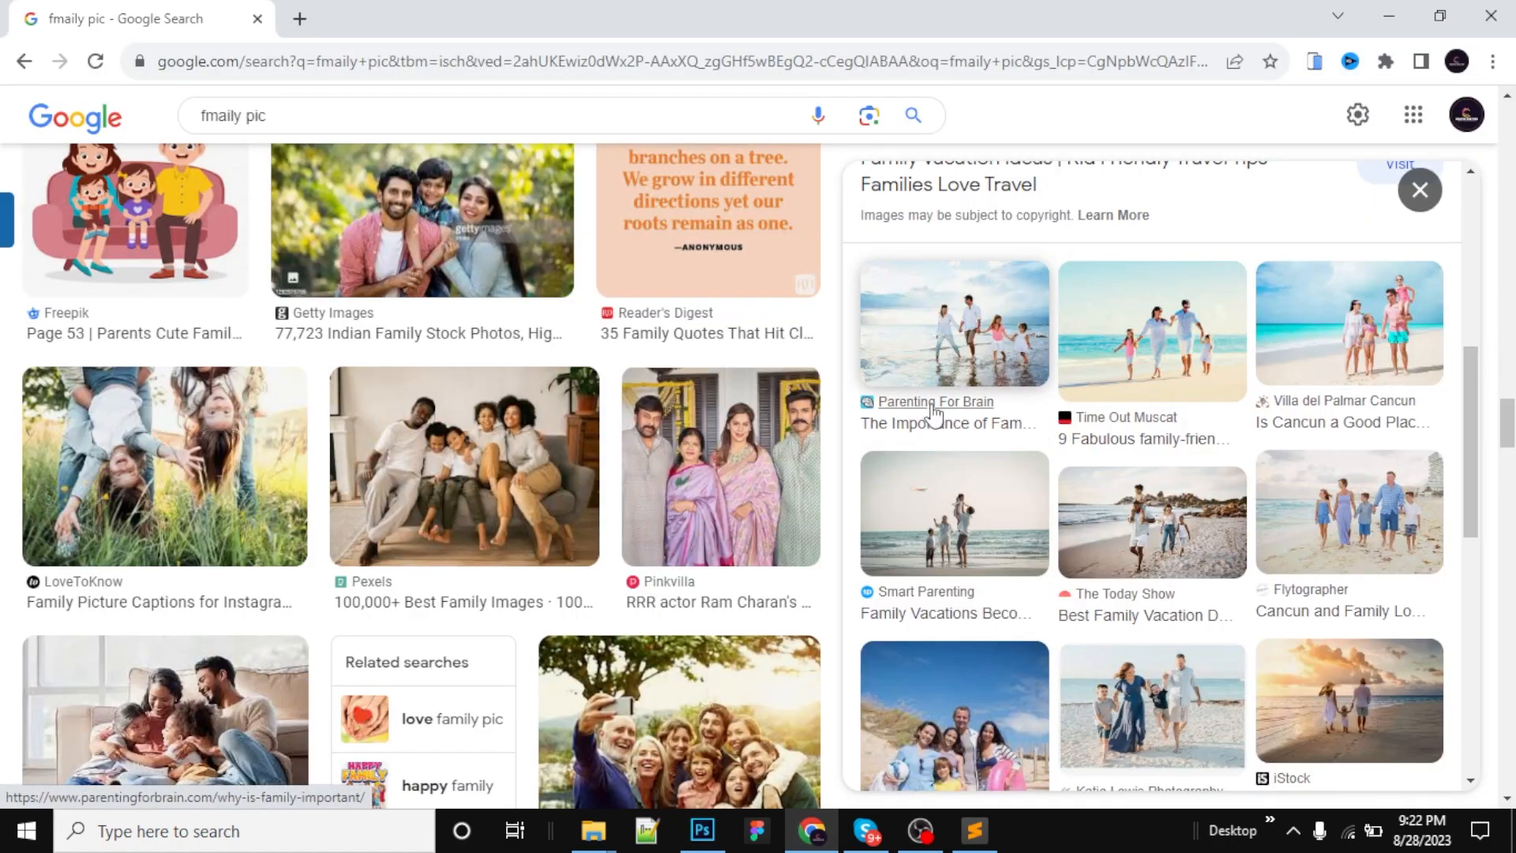
scroll(932, 413, "down", 4)
scroll(412, 466, "up", 8)
scroll(413, 466, "down", 9)
left_click(165, 624)
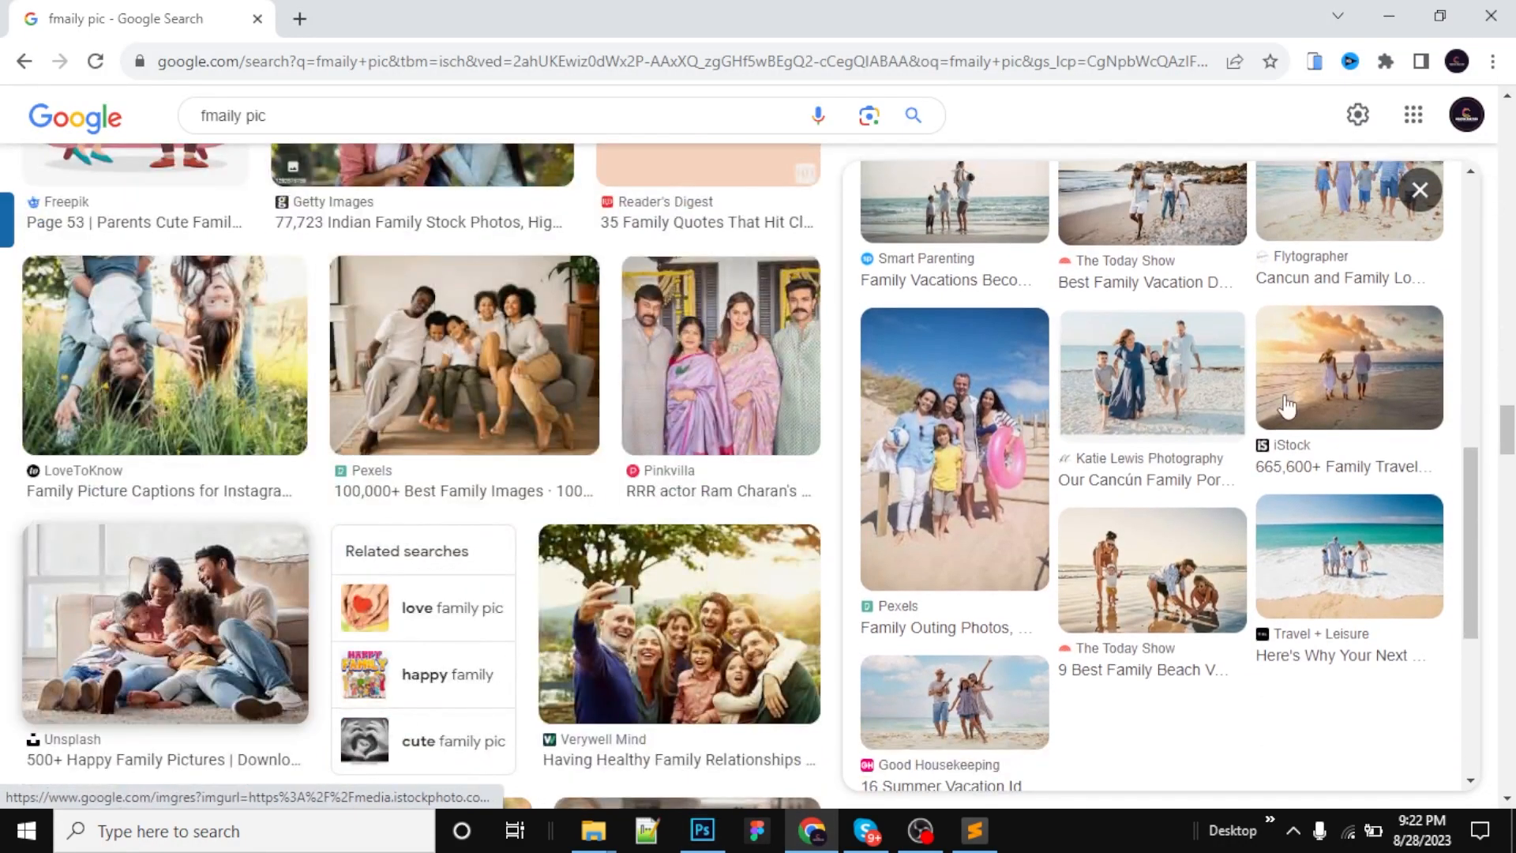
right_click(1138, 325)
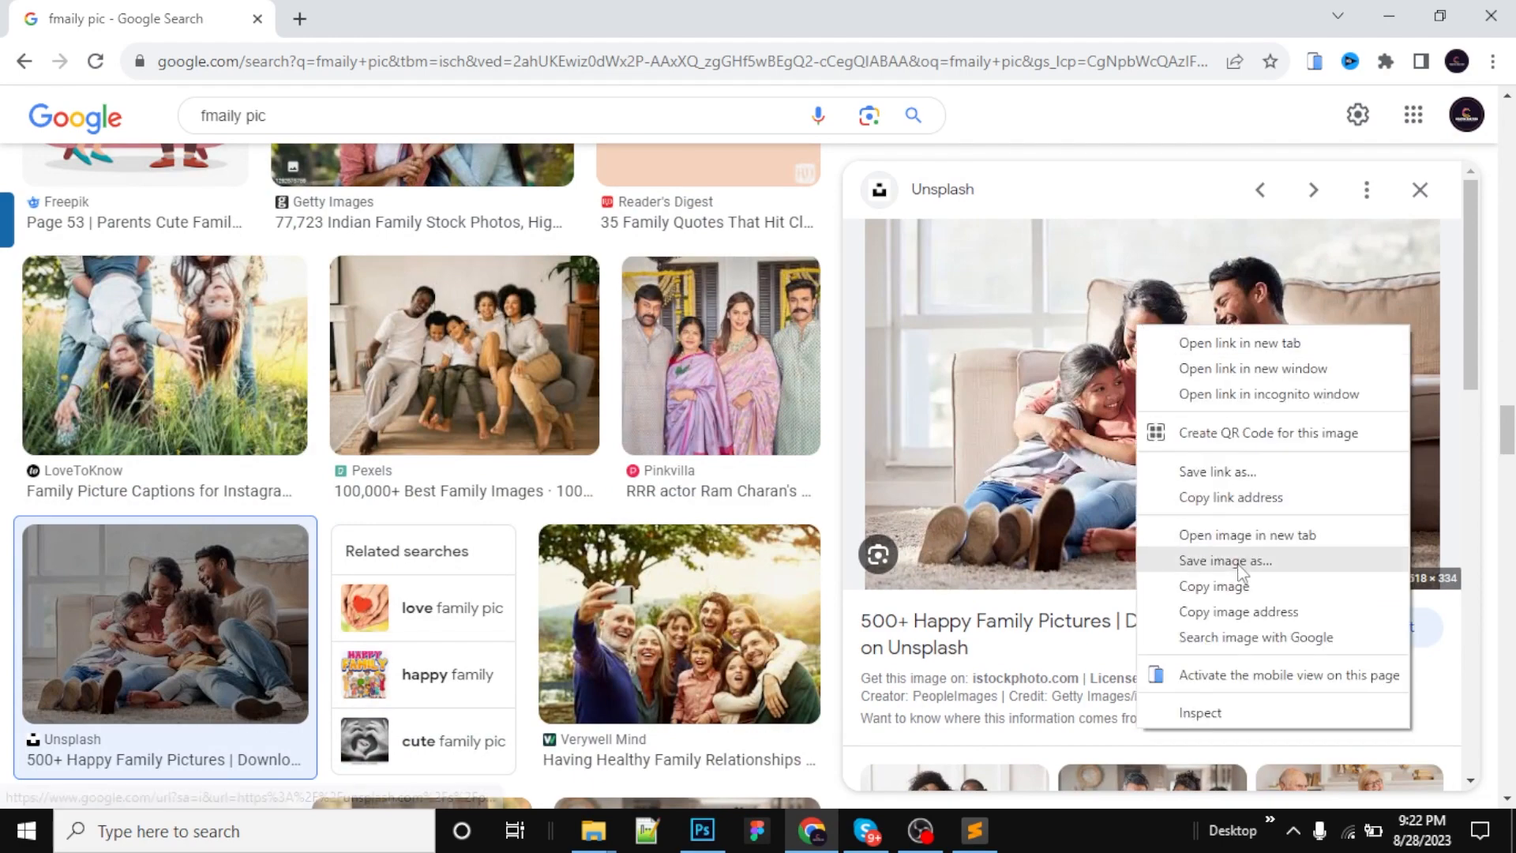
left_click(1235, 593)
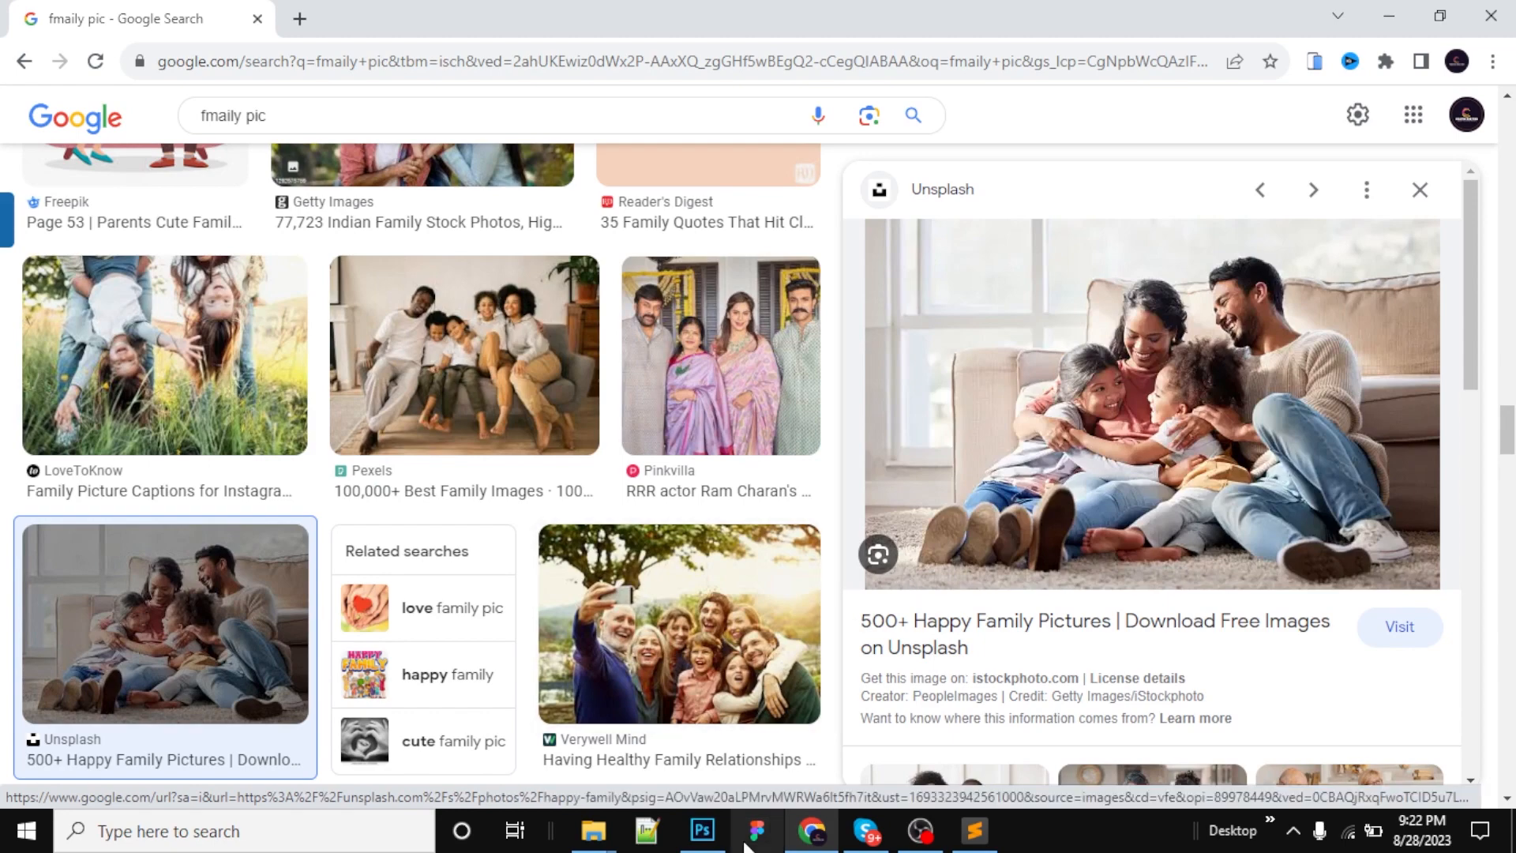
Switch back to Photoshop and paste the copied picture into a new 518 x 334 pixel document with the Clipboard preset.
key("alt+Tab")
key("ctrl+n")
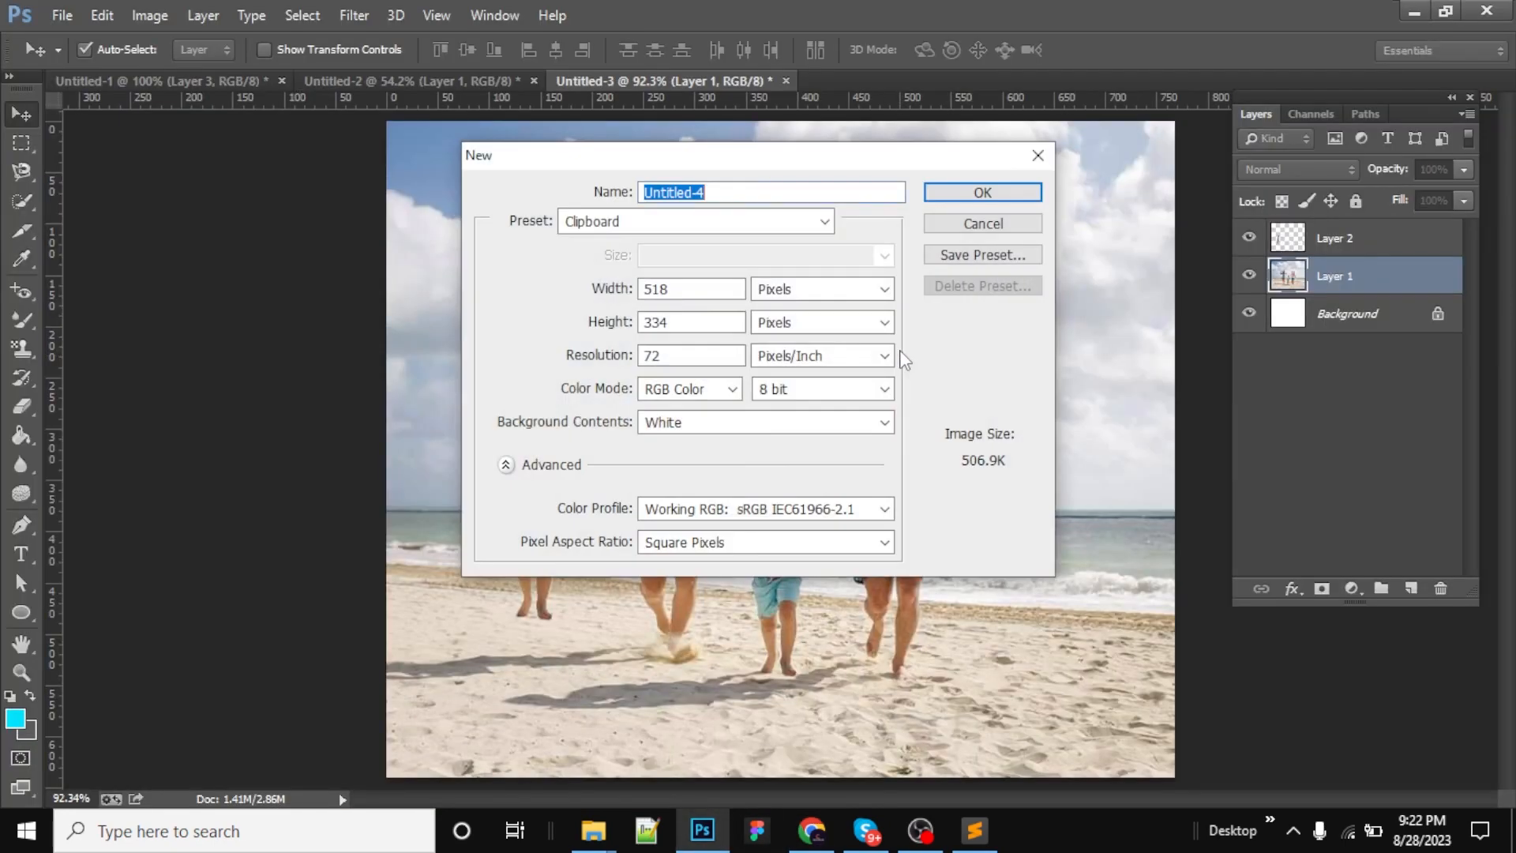
key("Return")
key("ctrl+v")
Start a Polygonal Lasso outline over the grey-shirted girl's hair and up the near side of the woman's hair.
left_click_drag(741, 410, 891, 678)
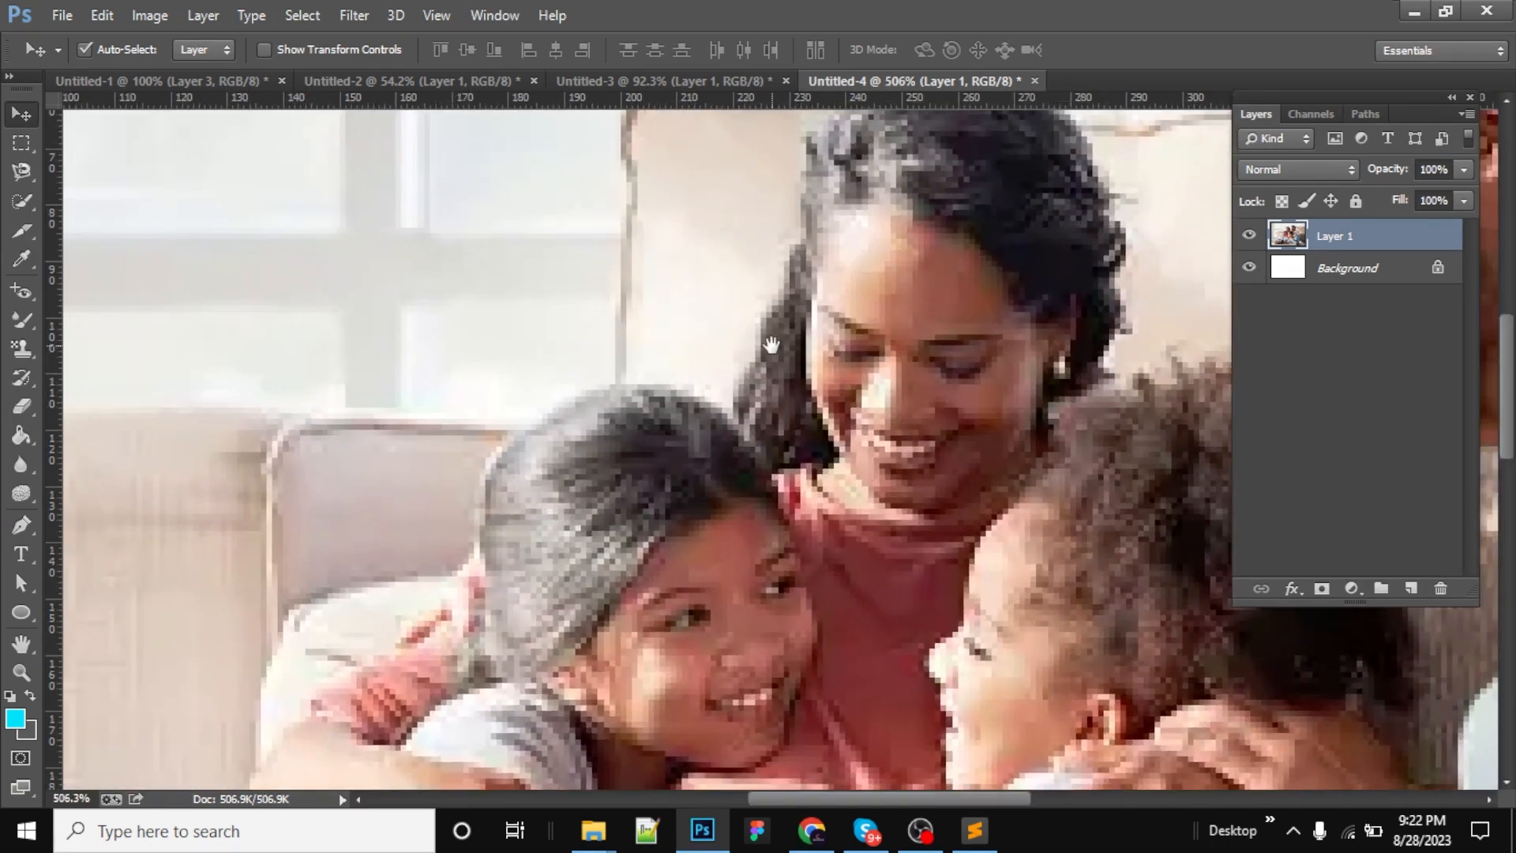
left_click_drag(21, 175, 135, 183)
left_click(472, 552)
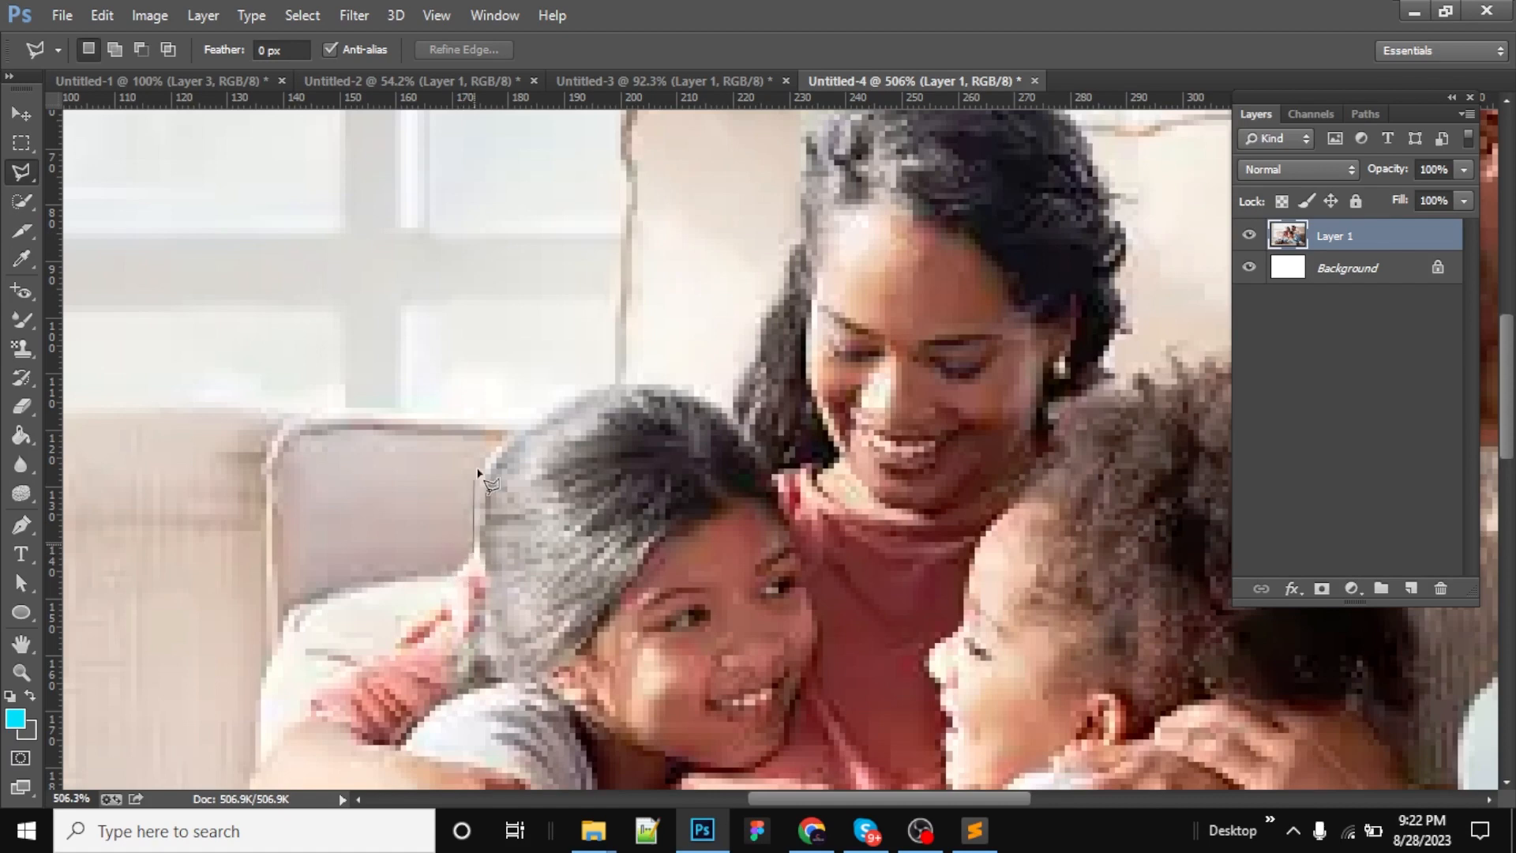
left_click(485, 464)
left_click(543, 412)
left_click(625, 387)
left_click(738, 424)
left_click(749, 352)
left_click(790, 288)
left_click(800, 229)
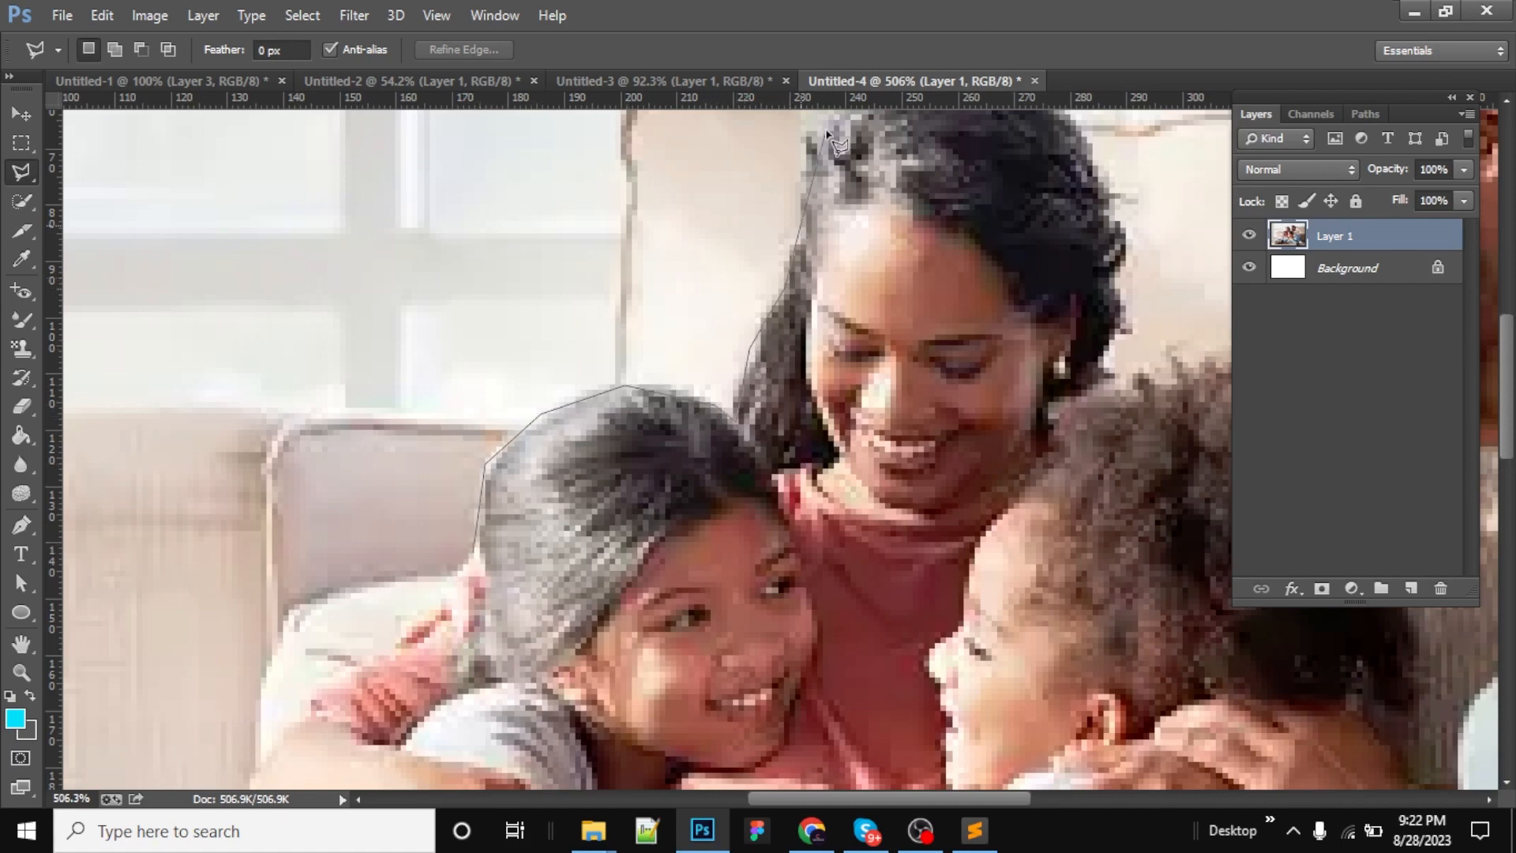
Continue the polygonal outline over the top of the woman's head and down the other side of her hair.
left_click_drag(795, 186, 789, 291)
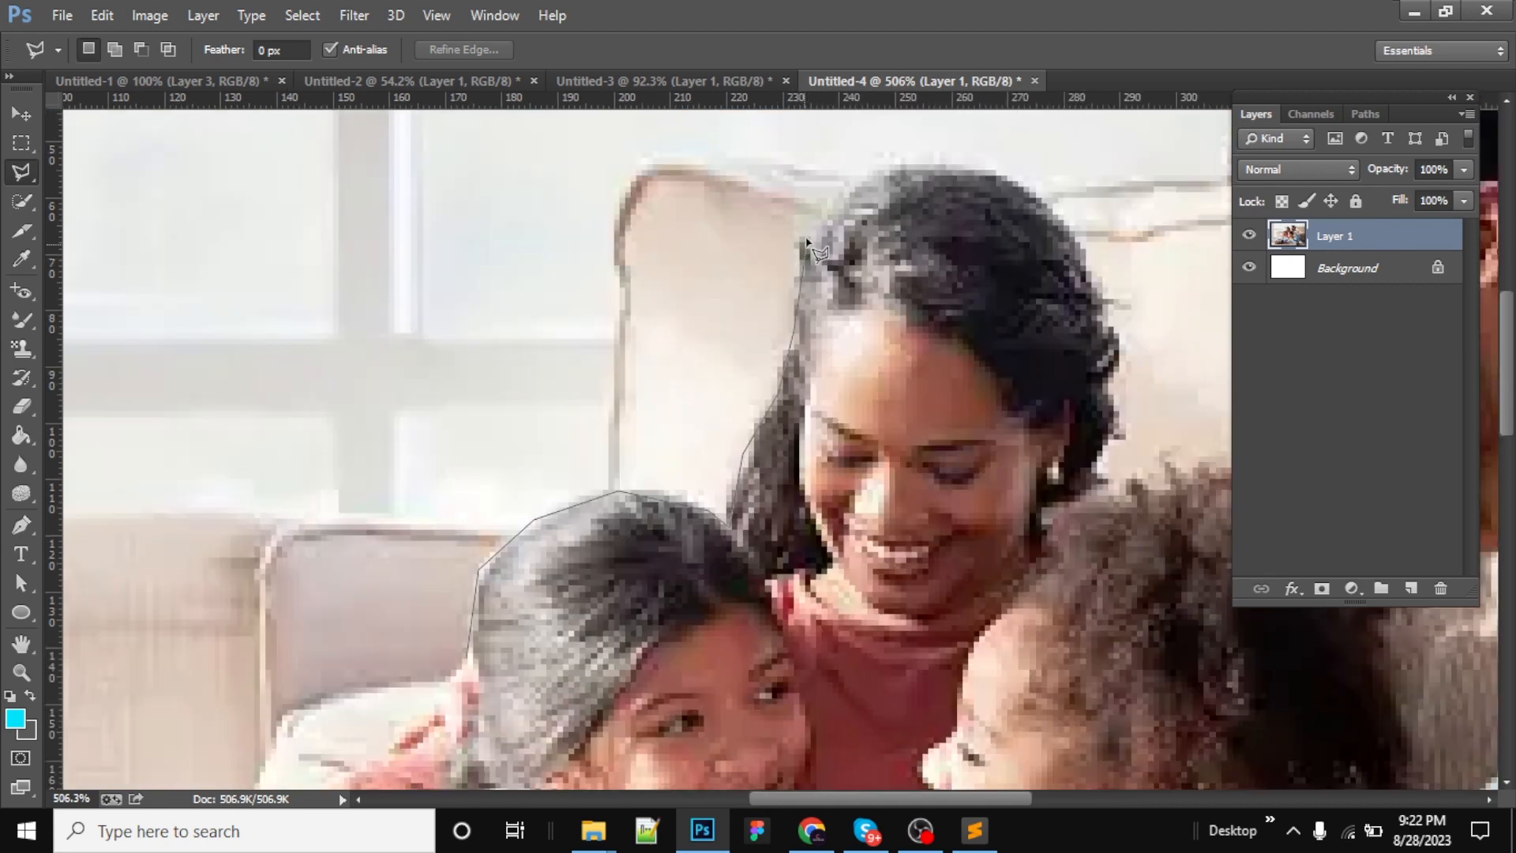
left_click(829, 192)
left_click(900, 165)
left_click(992, 169)
left_click(1043, 195)
left_click(1099, 467)
Extend the polygonal outline across the top of the curly-haired child's head to the man's chin.
key("space")
mouse_move(1068, 470)
left_mouse_down()
mouse_move(766, 342)
mouse_move(793, 355)
left_mouse_up()
left_click(844, 367)
left_click(933, 350)
left_click(1006, 350)
left_click(1063, 360)
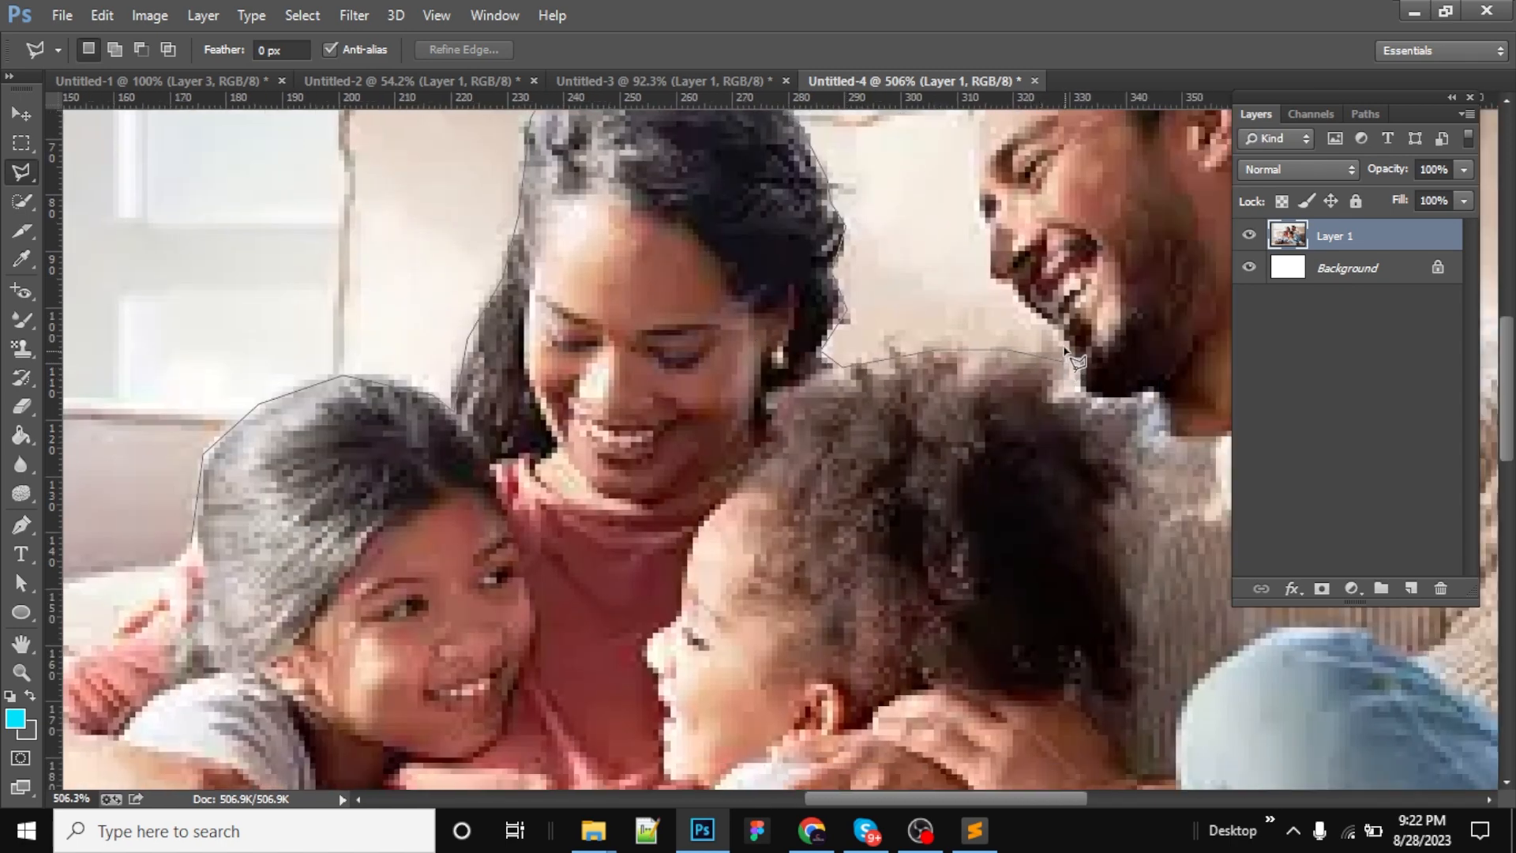
Trace the polygonal outline up the man's face and across the top of his hair.
left_click(998, 282)
left_click(962, 152)
key("space")
left_click_drag(916, 270, 854, 477)
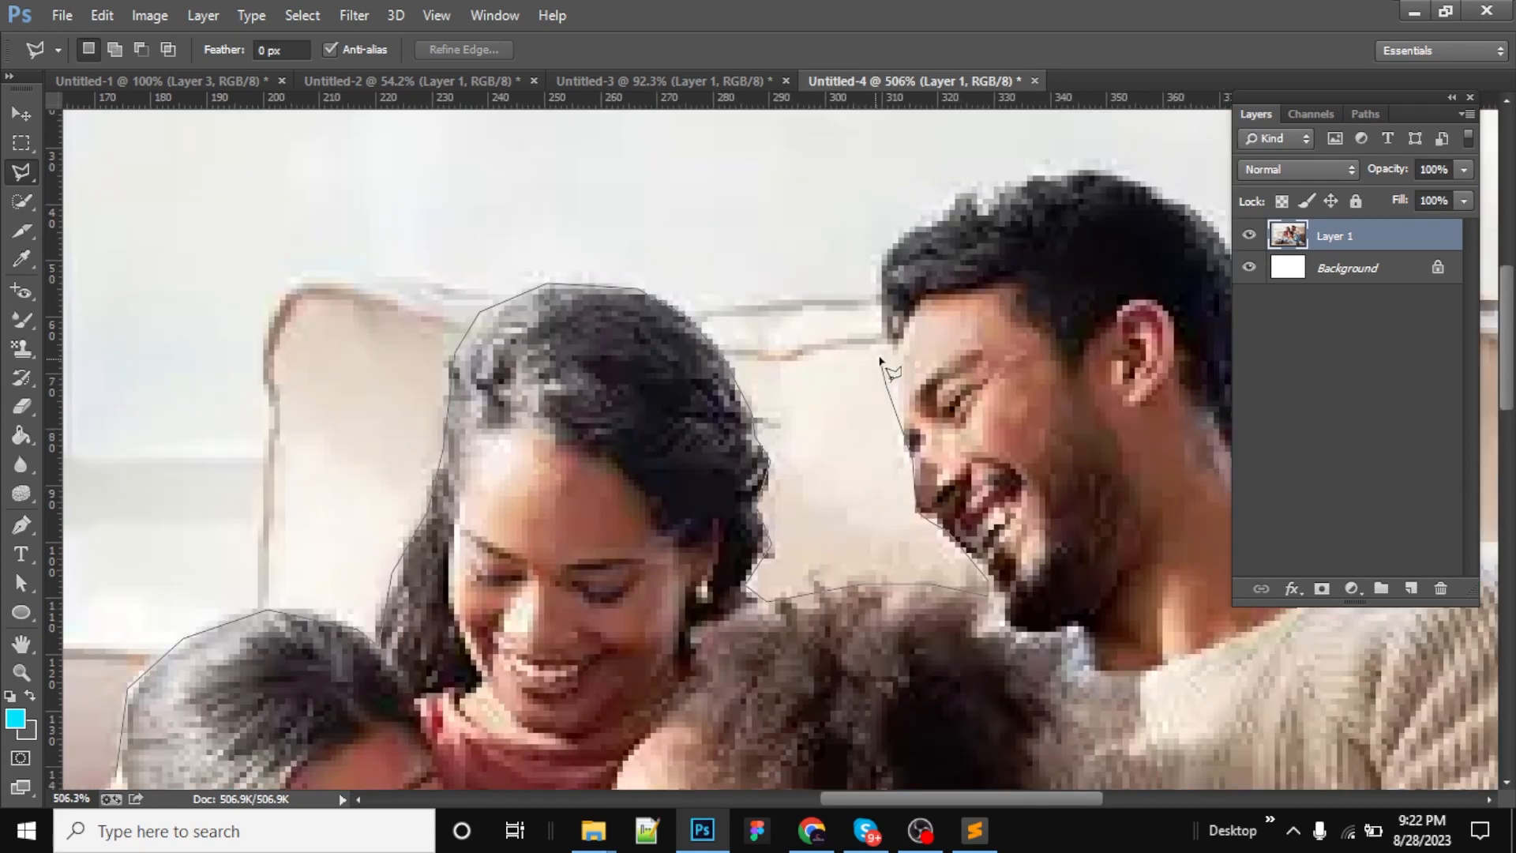
left_click(896, 238)
left_click(941, 214)
left_click(961, 200)
left_click(982, 202)
left_click(1068, 174)
left_click(1121, 177)
left_click(1156, 189)
left_click_drag(1153, 194, 1003, 126)
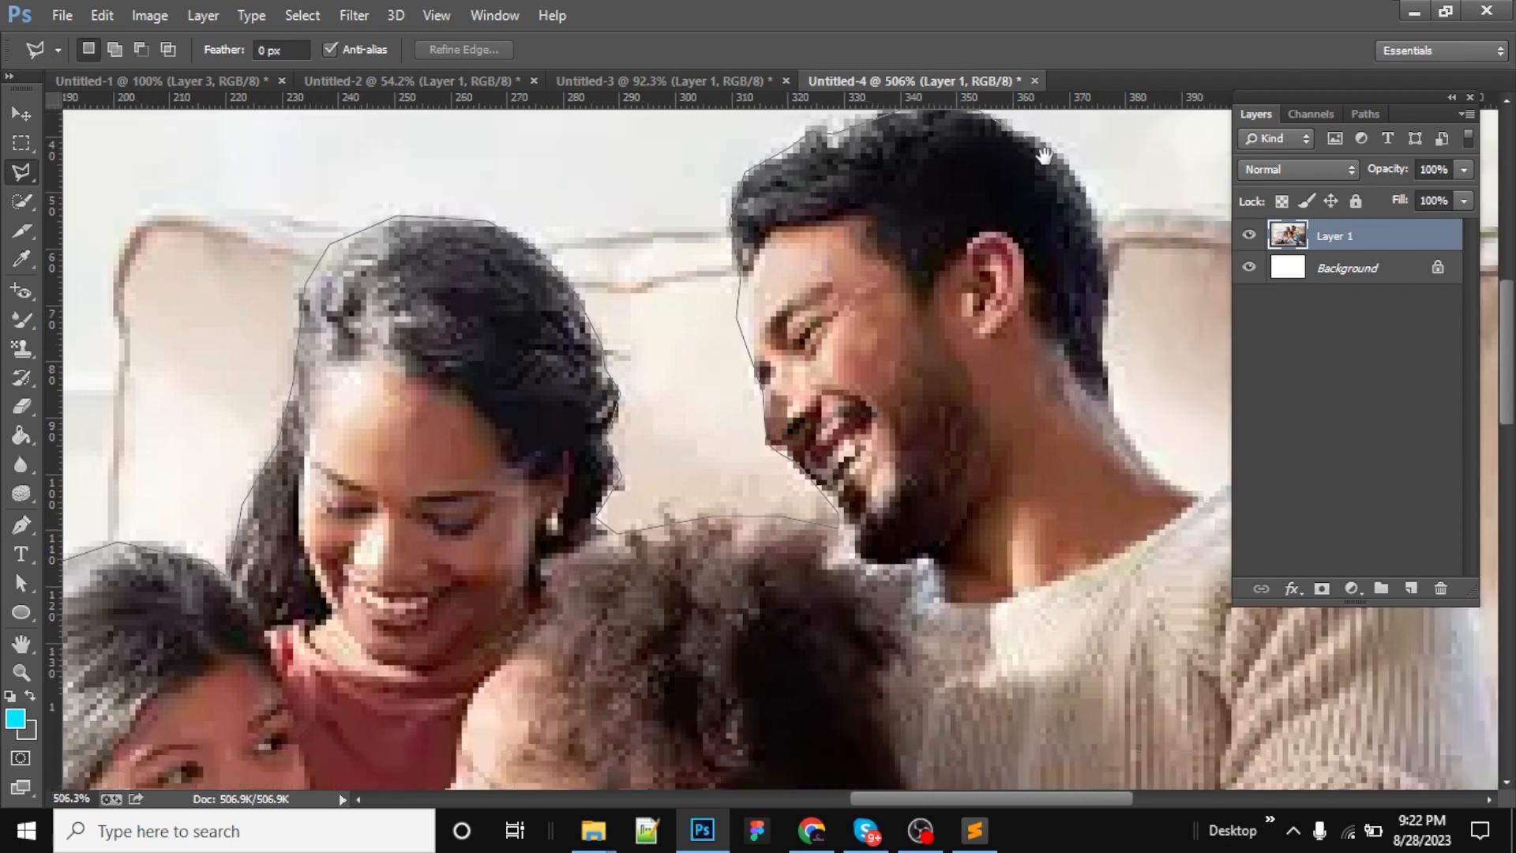
Continue the polygonal outline down the back of the man's head and neck to his shoulder.
left_click(1085, 177)
left_click(1111, 241)
left_click(1106, 391)
left_click(1190, 496)
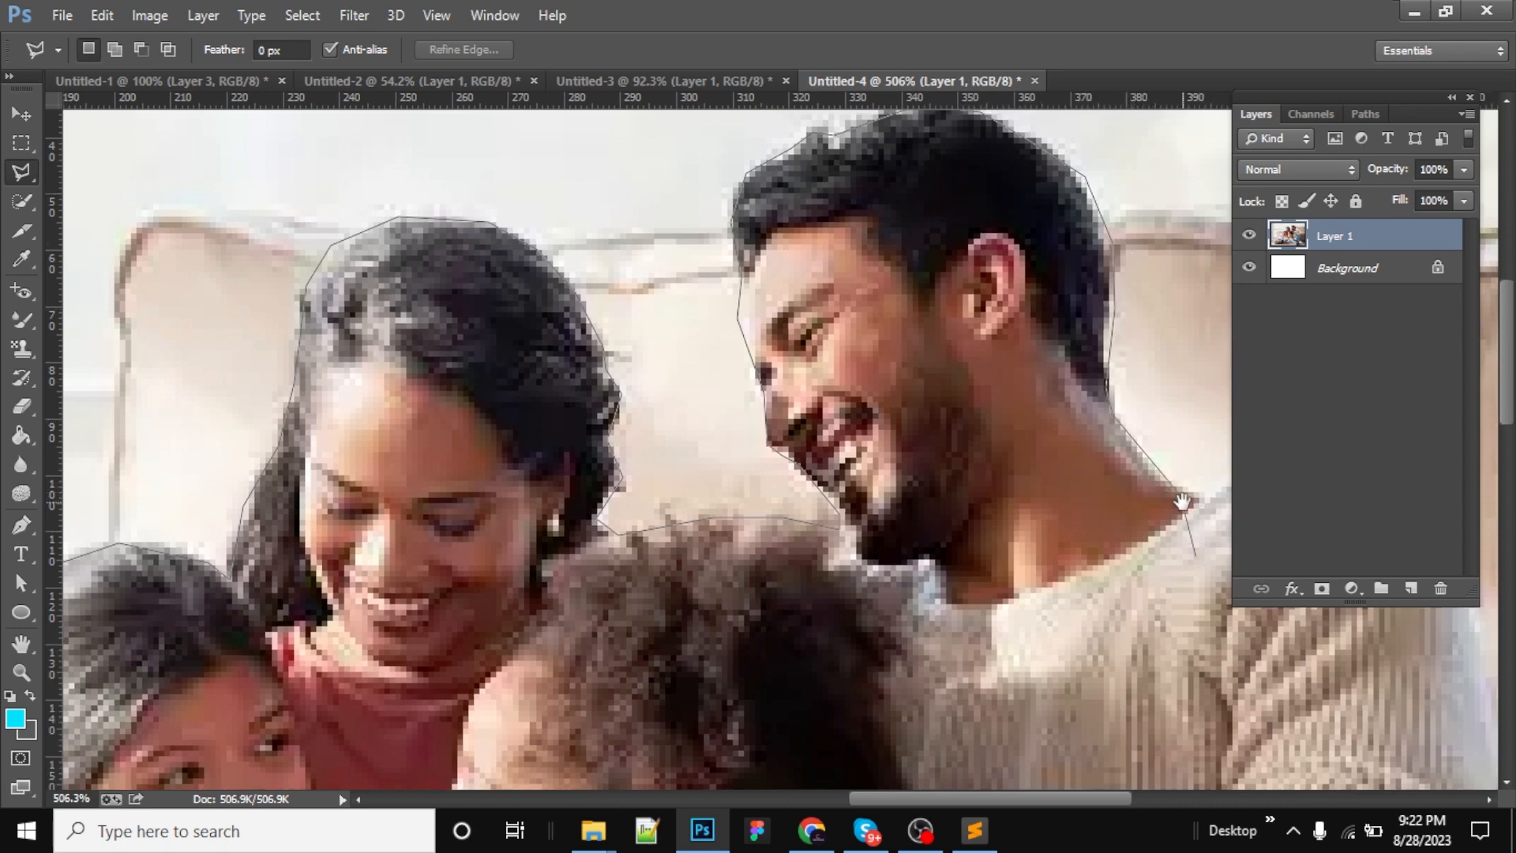
left_click(1157, 449, "alt")
left_click(1157, 449, "alt")
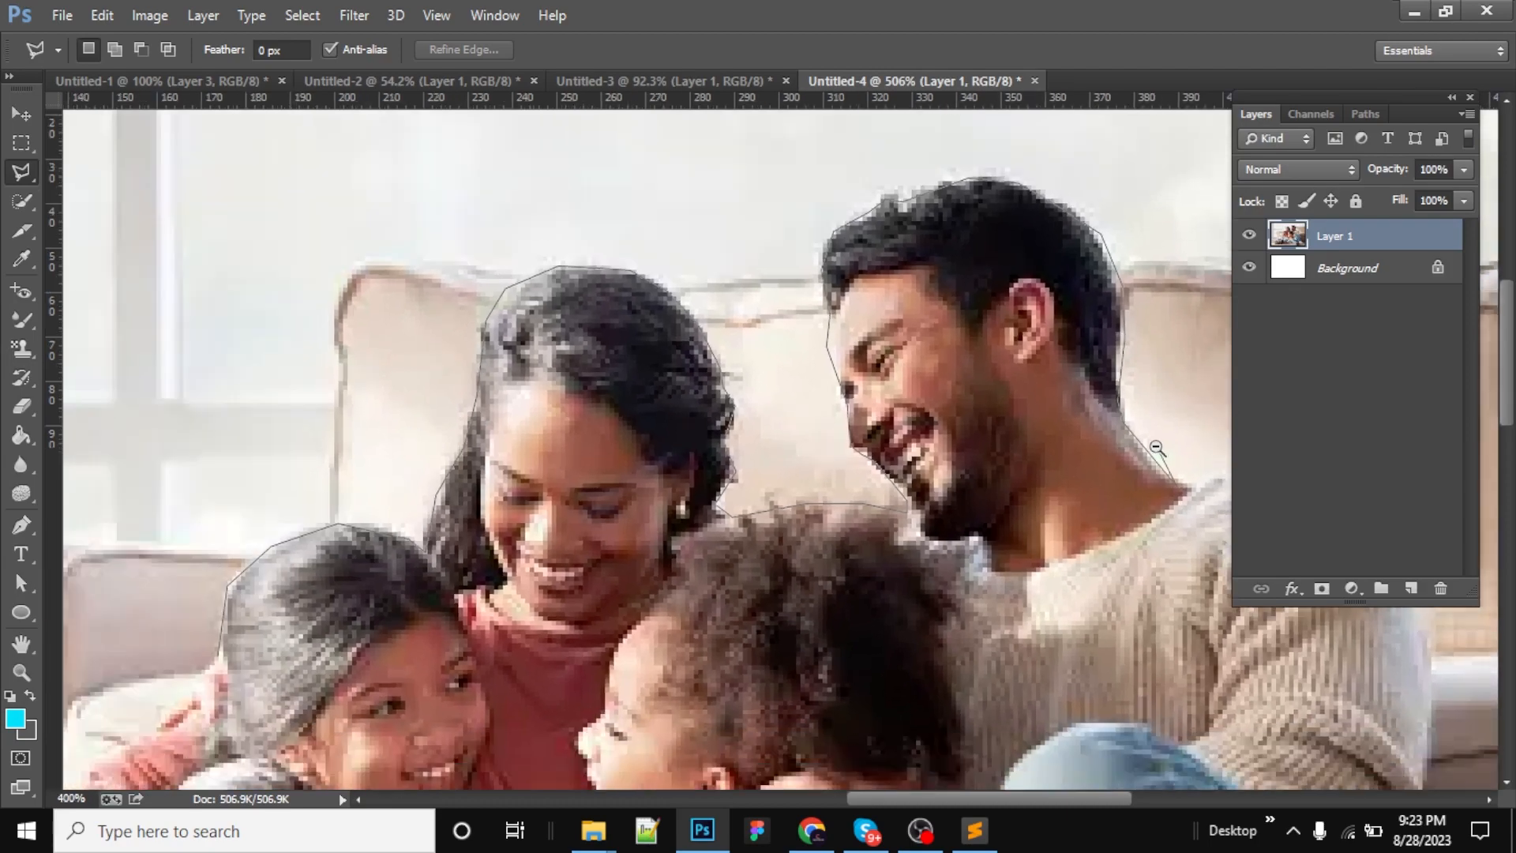
left_click(1157, 448, "alt")
left_click(1157, 449, "alt")
left_click(1157, 449, "alt")
left_click(1157, 449, "alt")
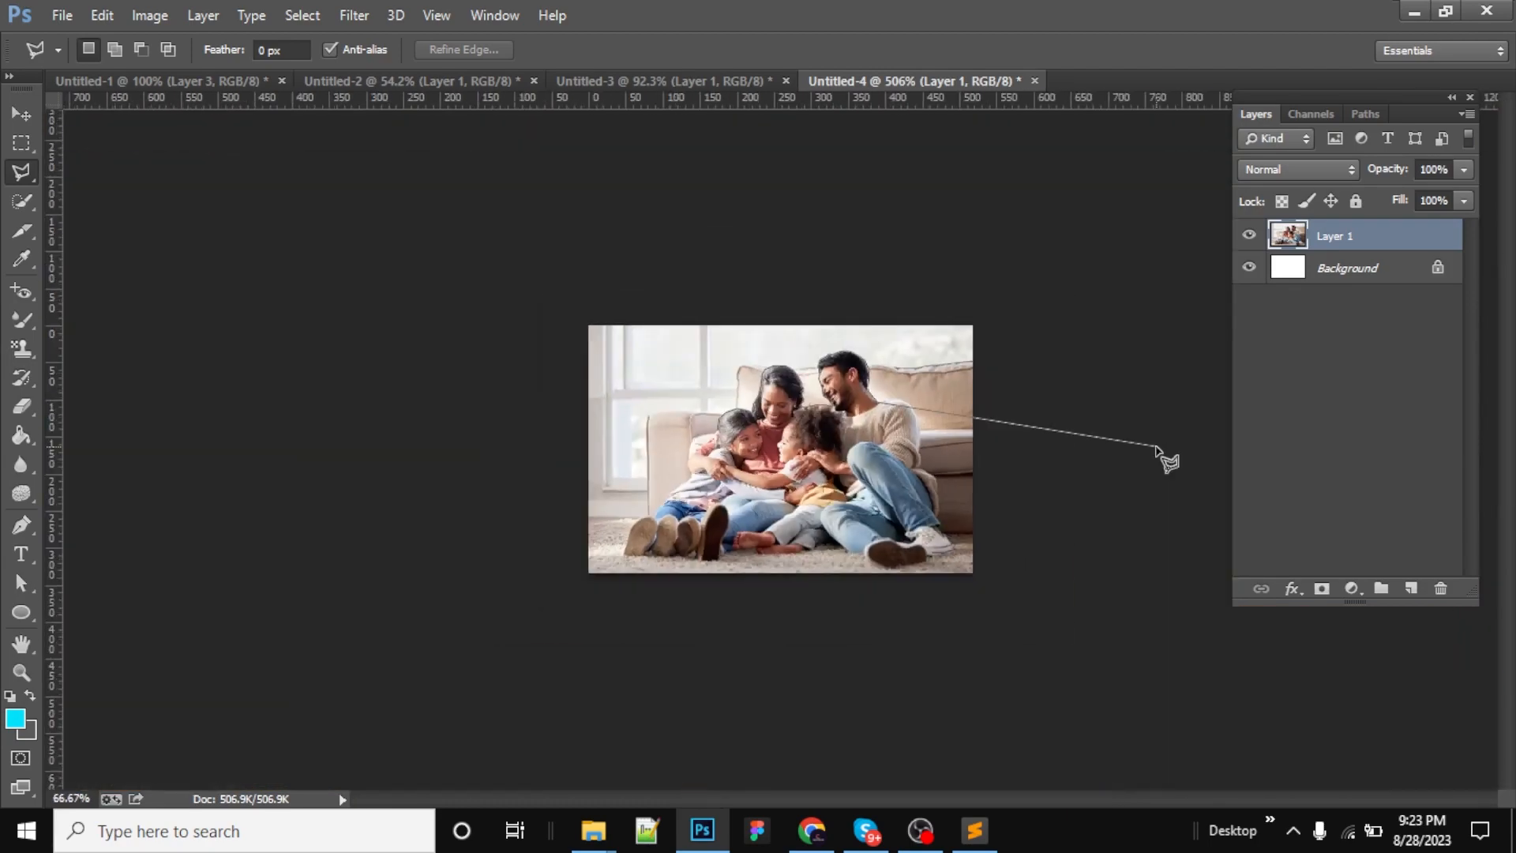
Switch to Sublime Text and add the shortcut note "cnt + C :- copy" on the line below the Zoom entry.
key("alt+Tab")
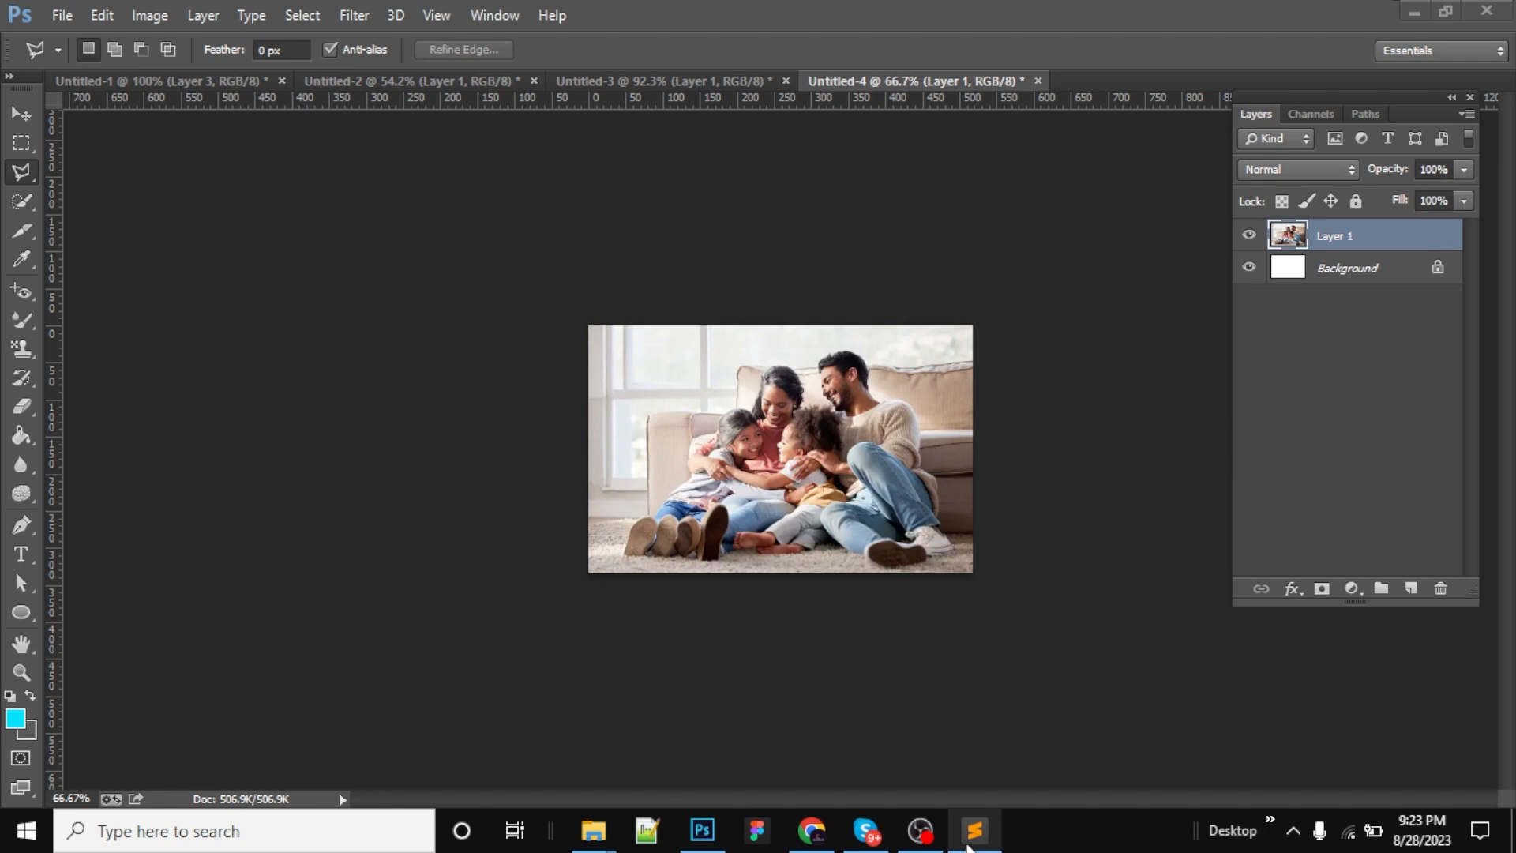
scroll(431, 537, "down", 1)
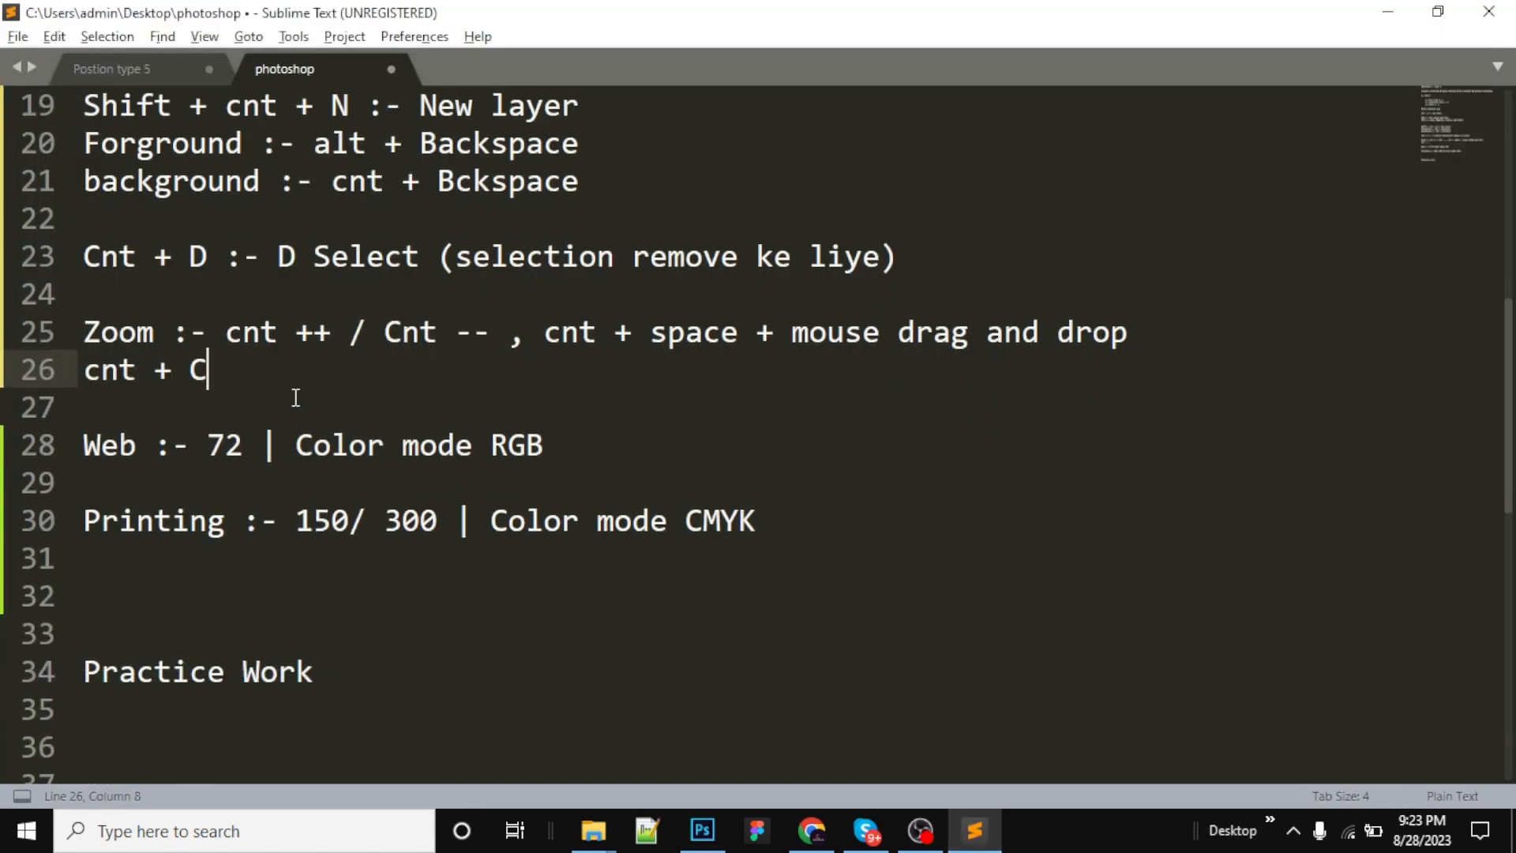
type("op")
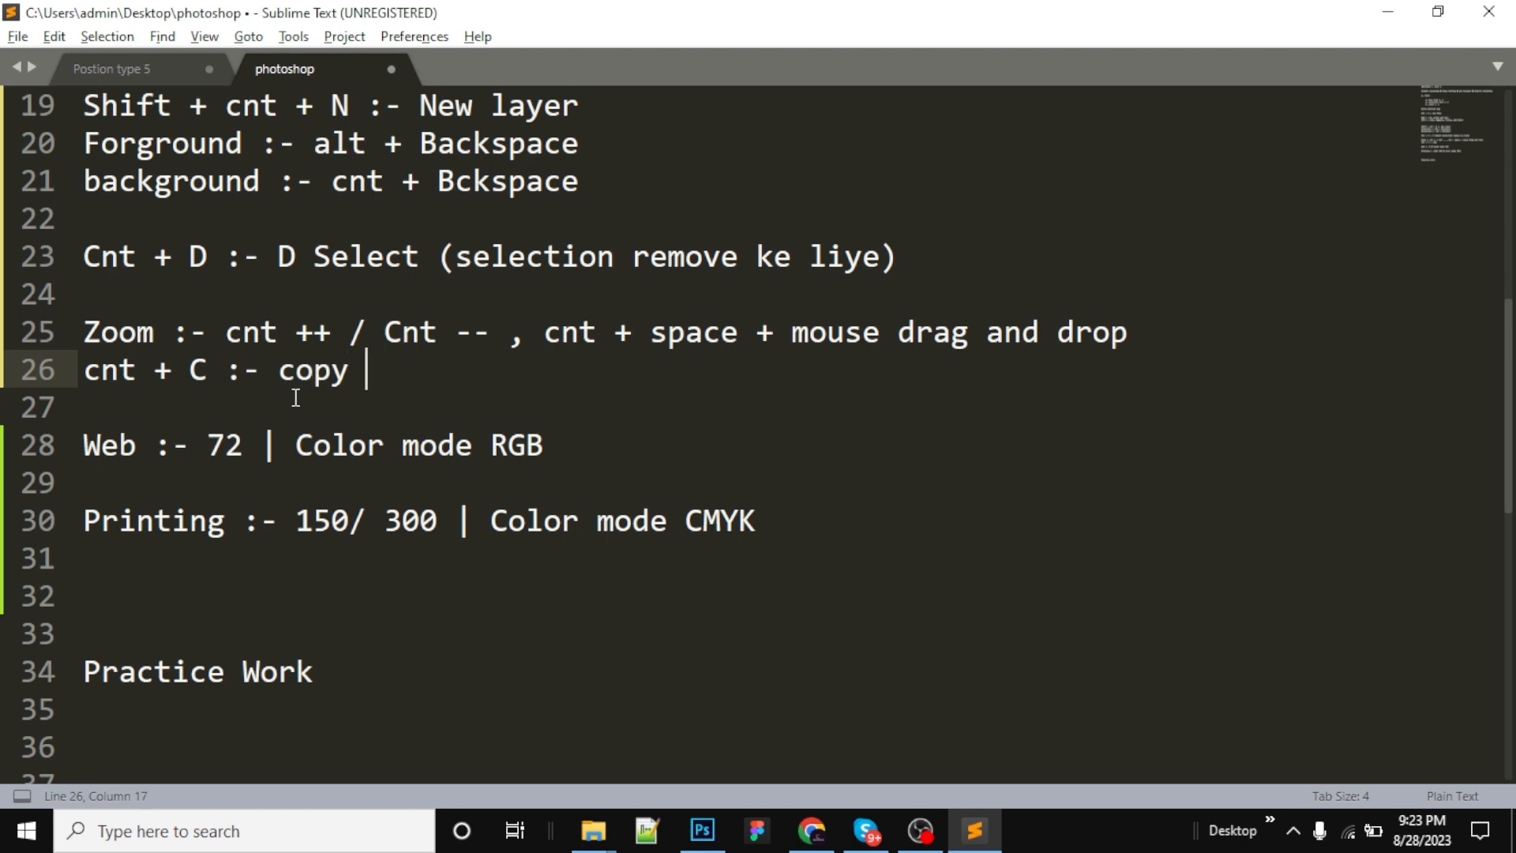
type("y")
Add the shortcut note "cnt + V :- Pest" on a new line below the copy entry.
key("Return")
type("cnt")
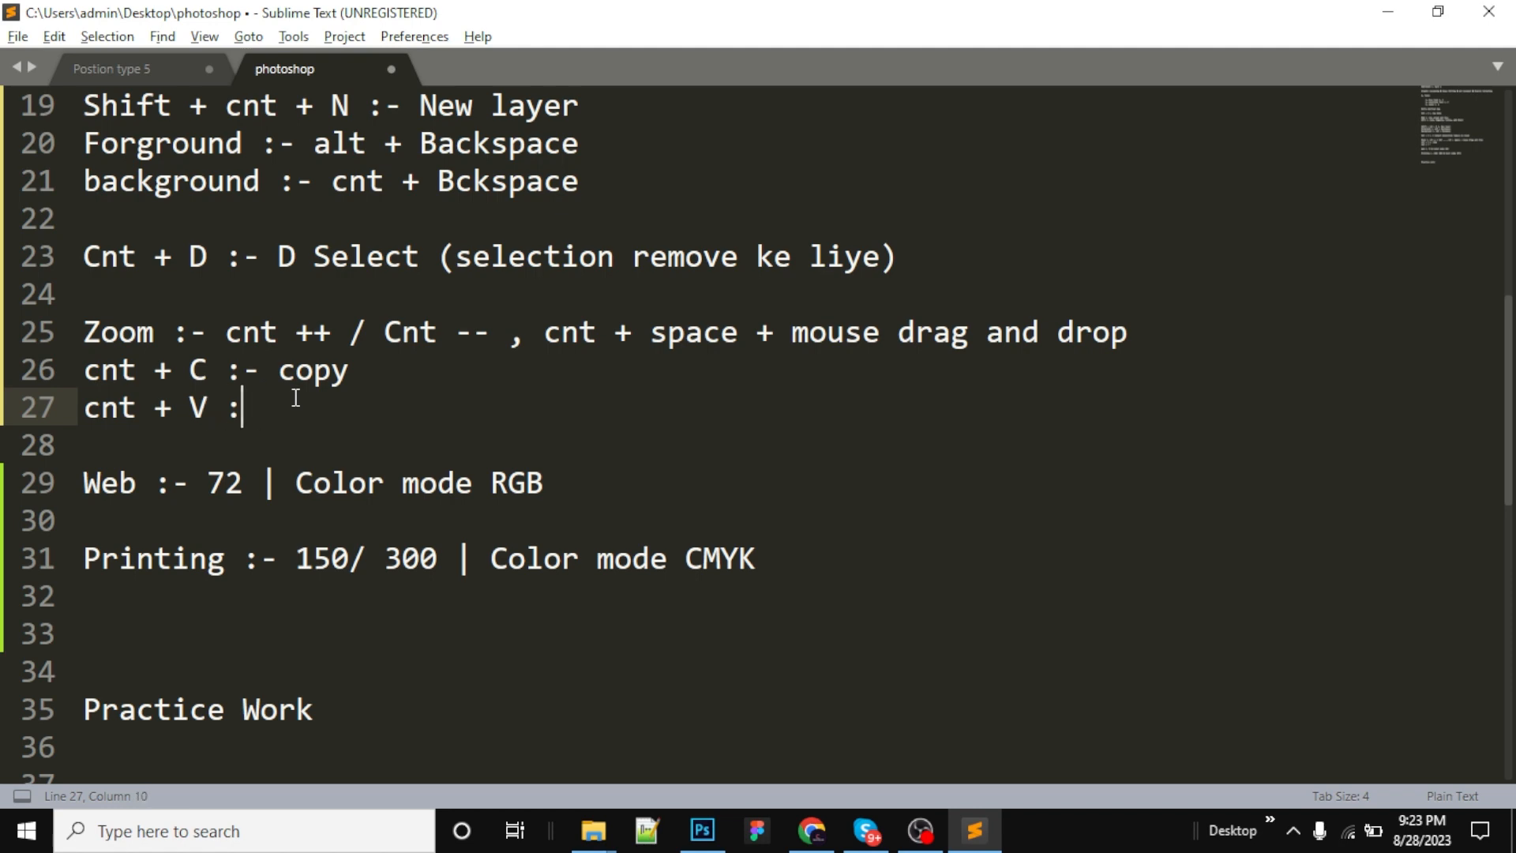
type("+ V :-  pes")
key("Left")
key("shift+Left")
type("P")
left_click(367, 416)
left_click(593, 525)
left_click(332, 414)
key("BackSpace")
type("w")
key("shift+Left")
key("shift+Left")
type("es")
Review the Photoshop notes, covering the tools list, the extra shortcut keys, the colour modes and the Practice Work section.
scroll(756, 402, "up", 6)
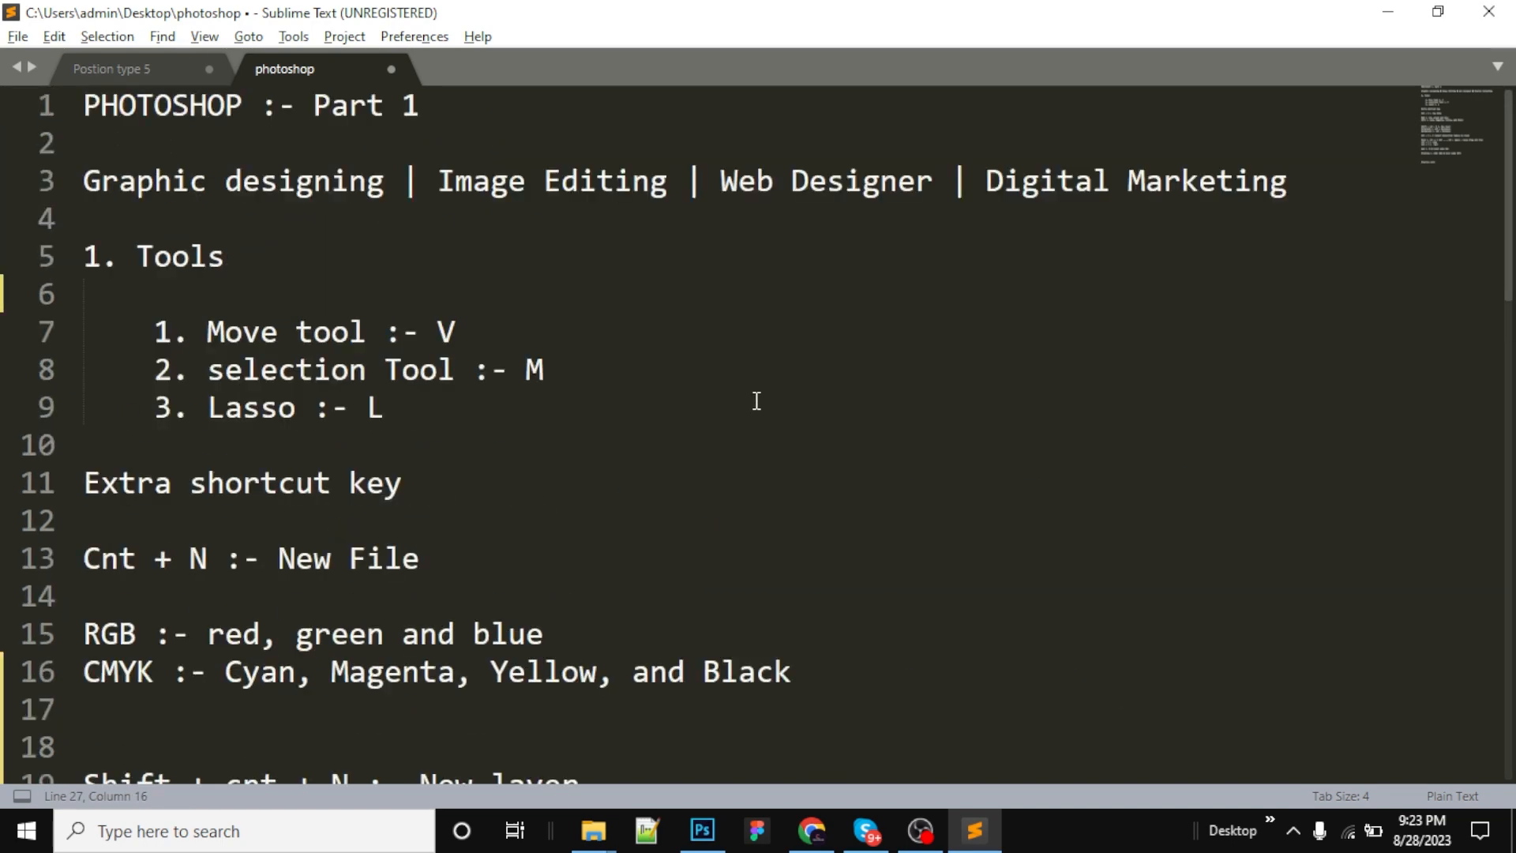
scroll(764, 377, "down", 9)
scroll(765, 367, "up", 4)
scroll(767, 378, "down", 4)
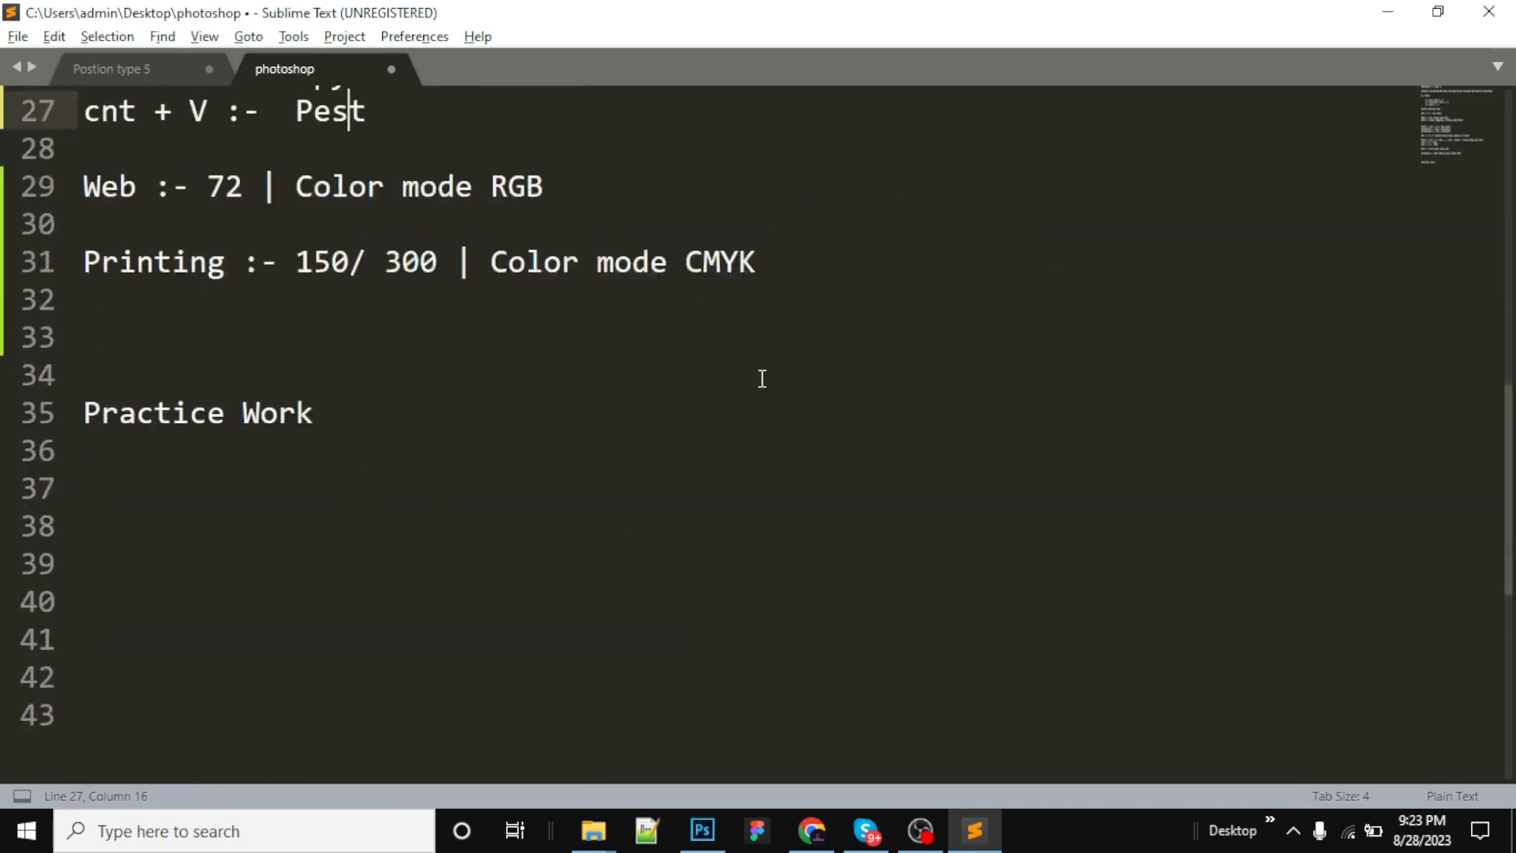
left_click(440, 420)
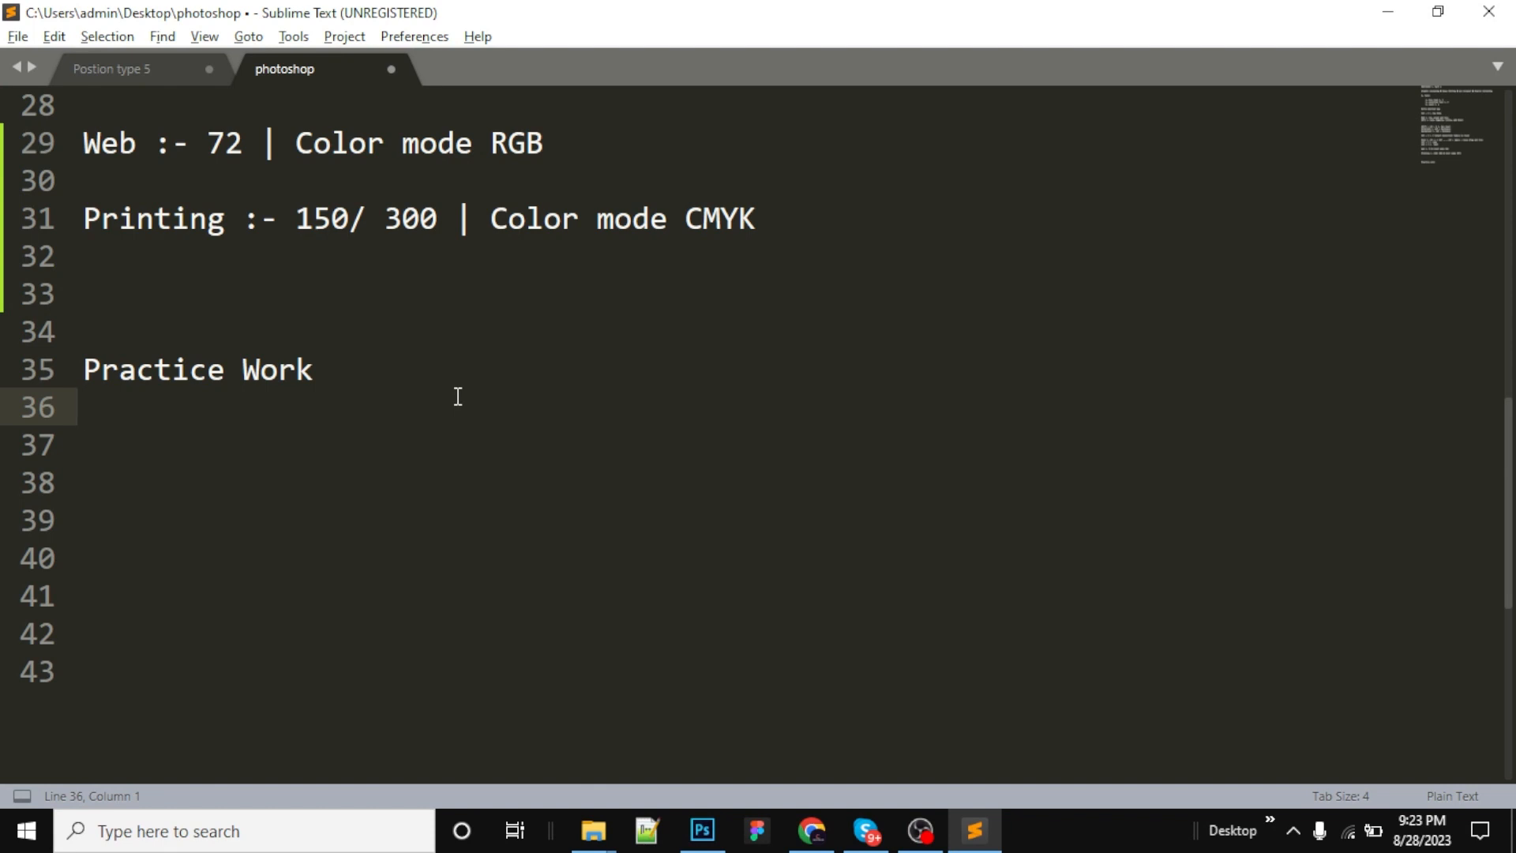
left_click_drag(350, 368, 342, 410)
left_click(360, 405)
scroll(347, 483, "up", 9)
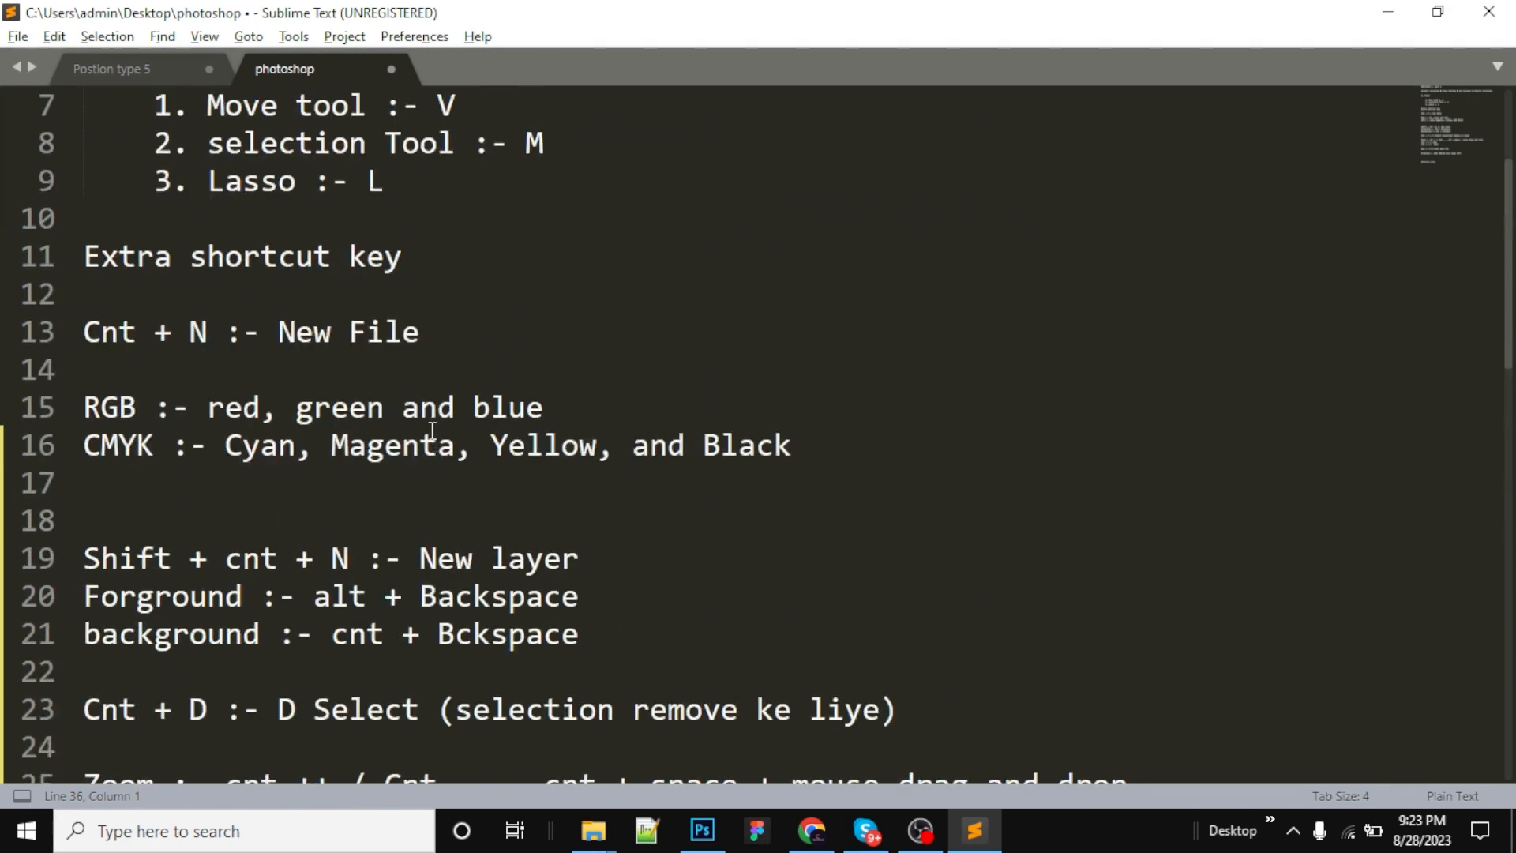
scroll(438, 422, "down", 1)
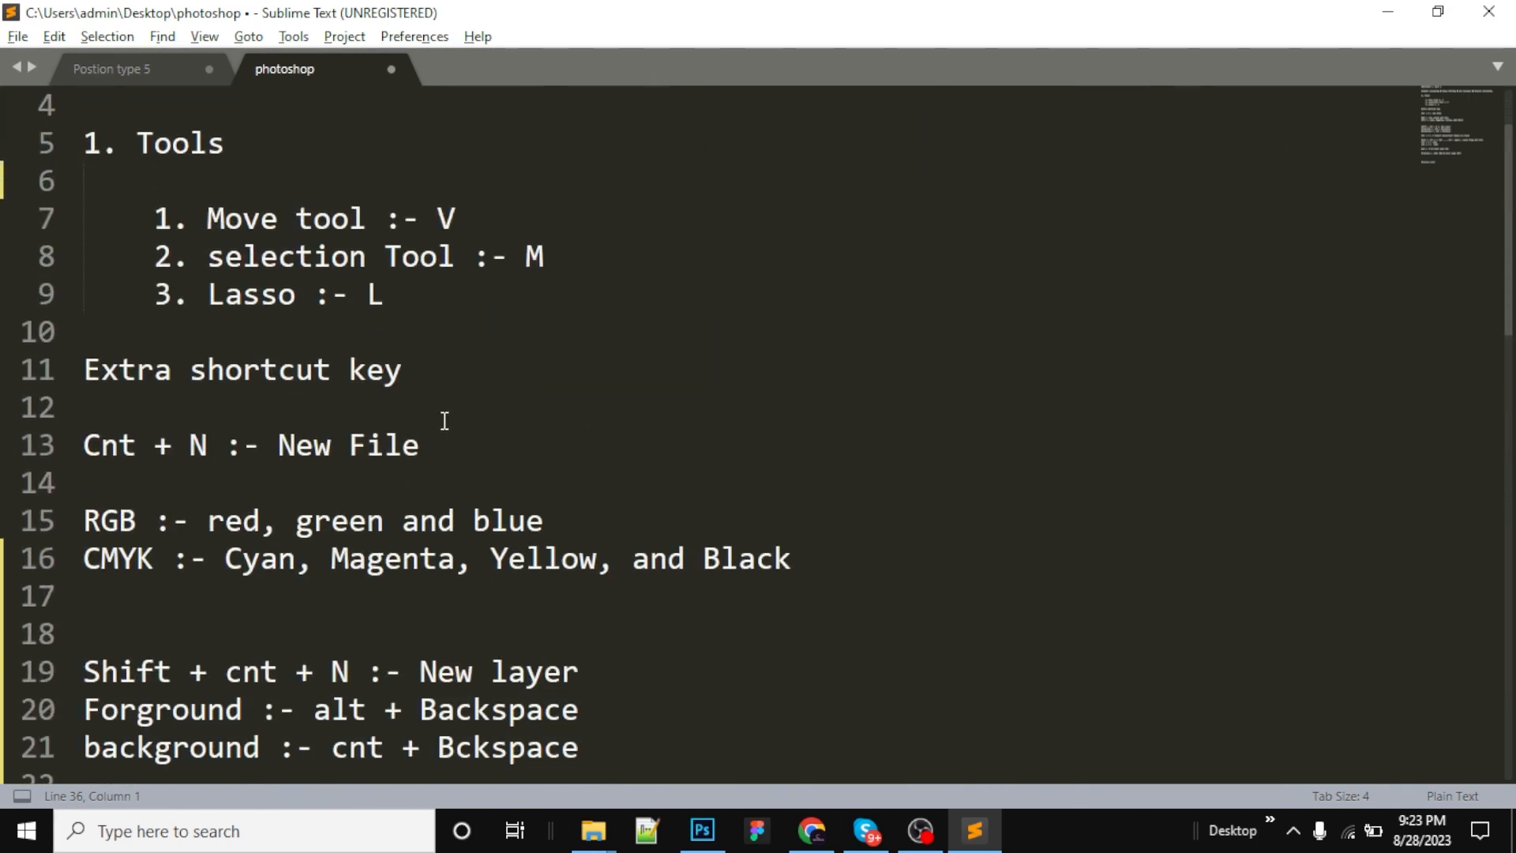
scroll(445, 421, "up", 1)
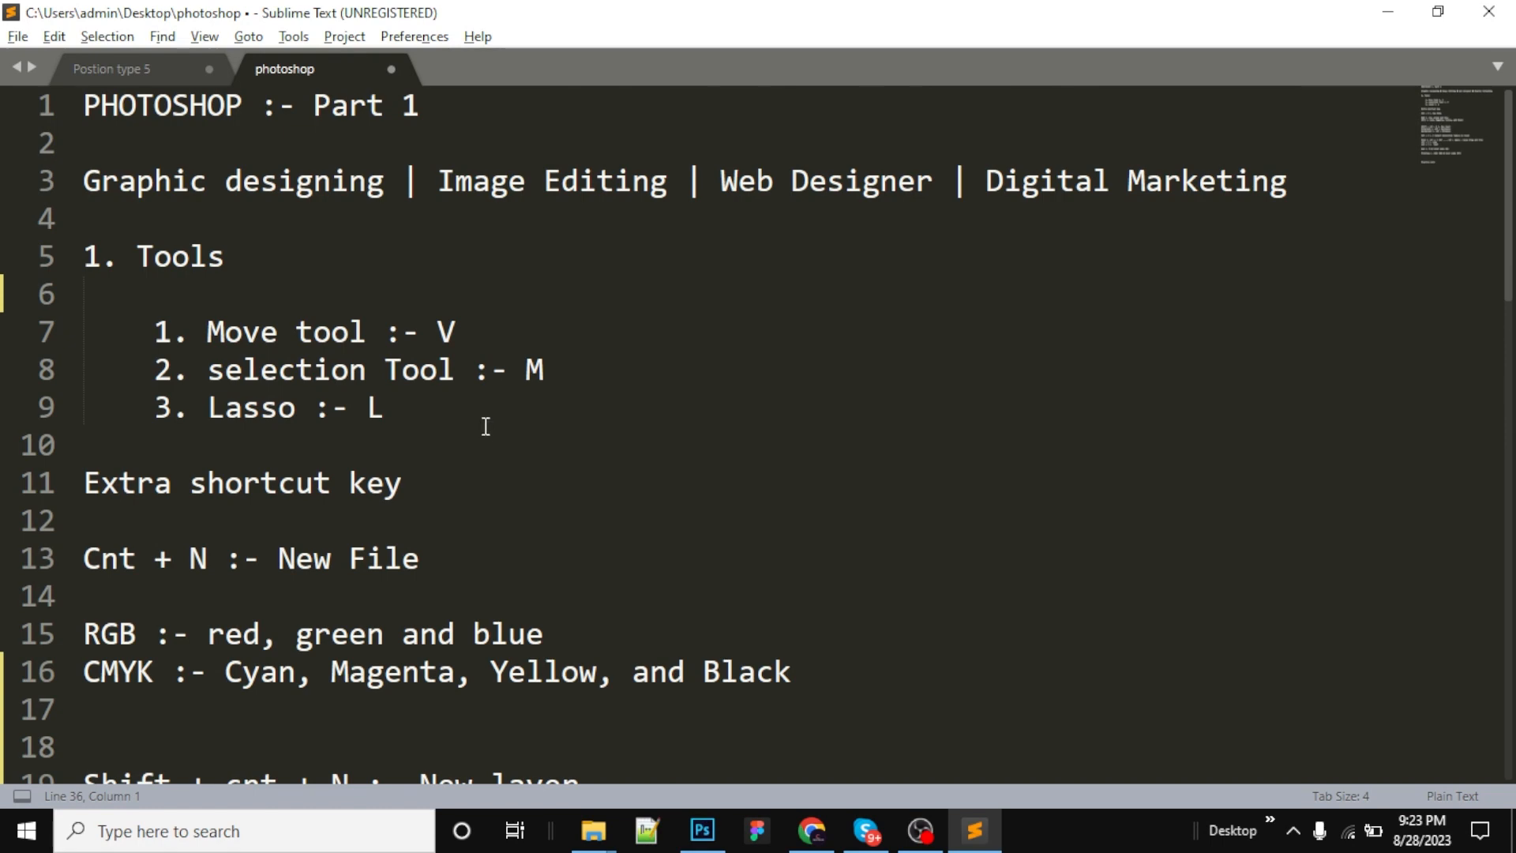
scroll(485, 427, "down", 2)
scroll(486, 426, "up", 2)
scroll(484, 422, "down", 3)
scroll(483, 421, "up", 3)
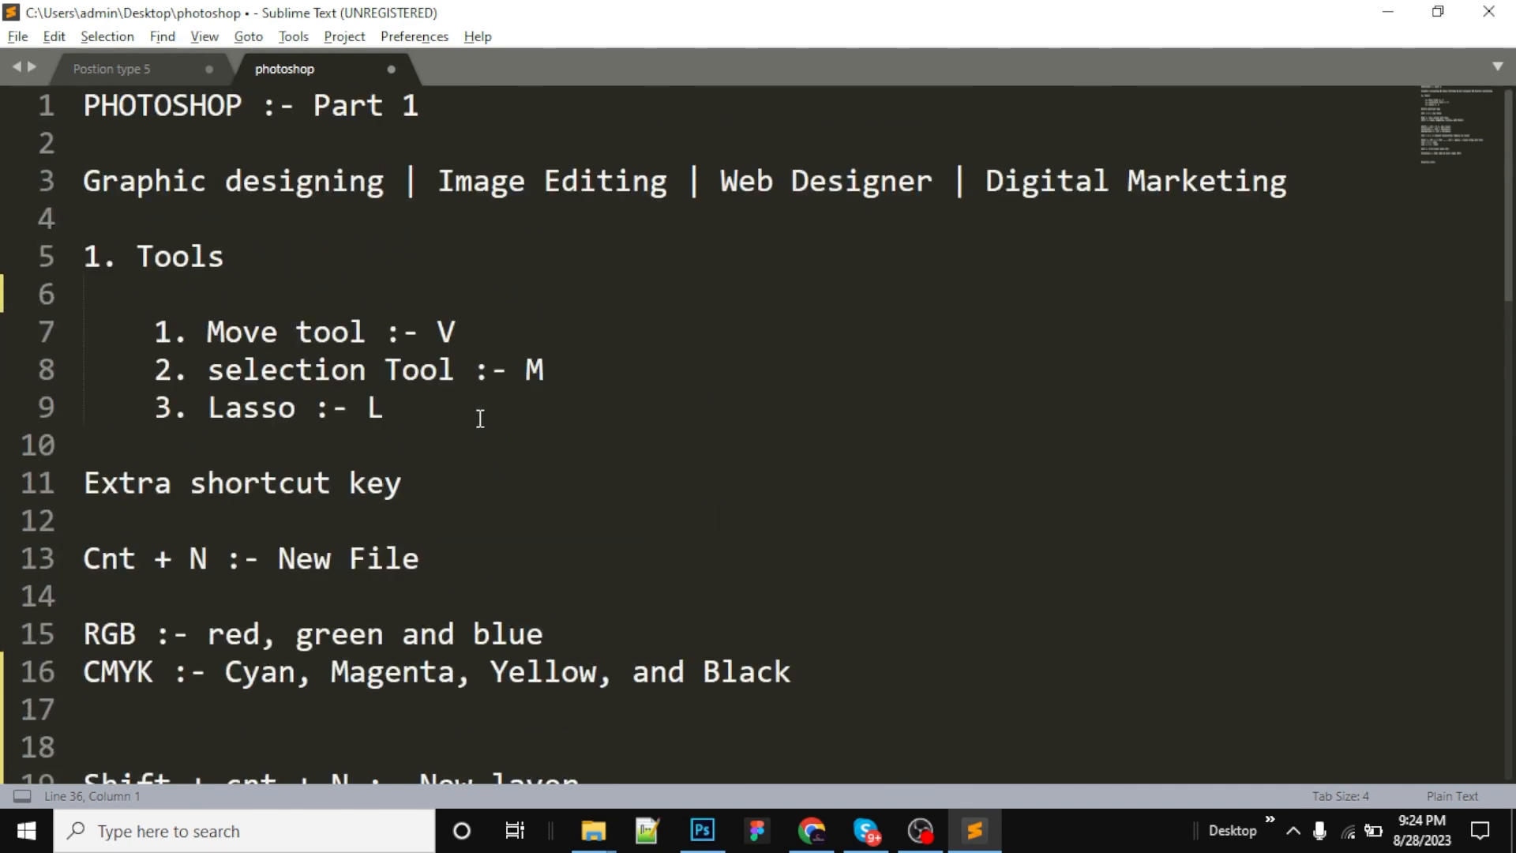